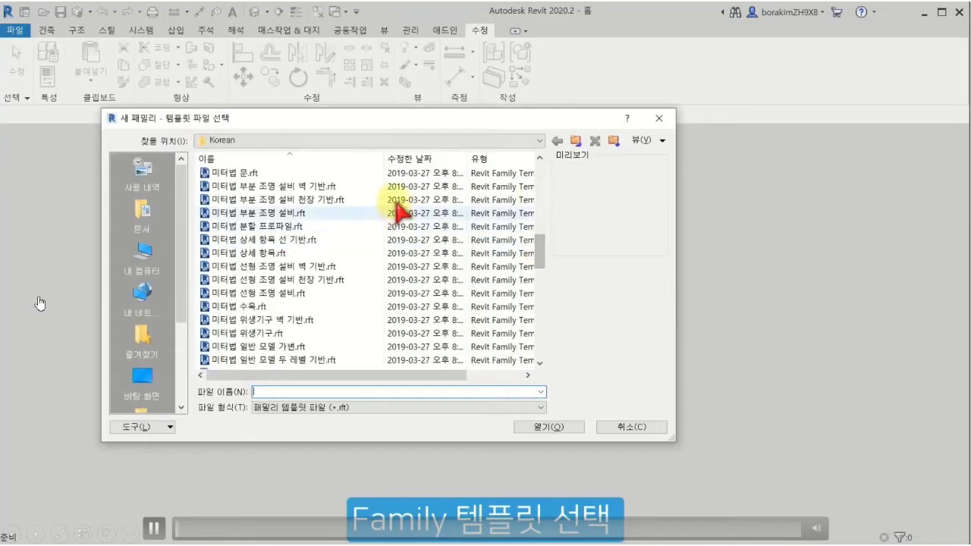
Step: Create a family from the 미터법 문.rft template and set the 3D view's visual style to 음영처리 (shaded)
click(395, 175)
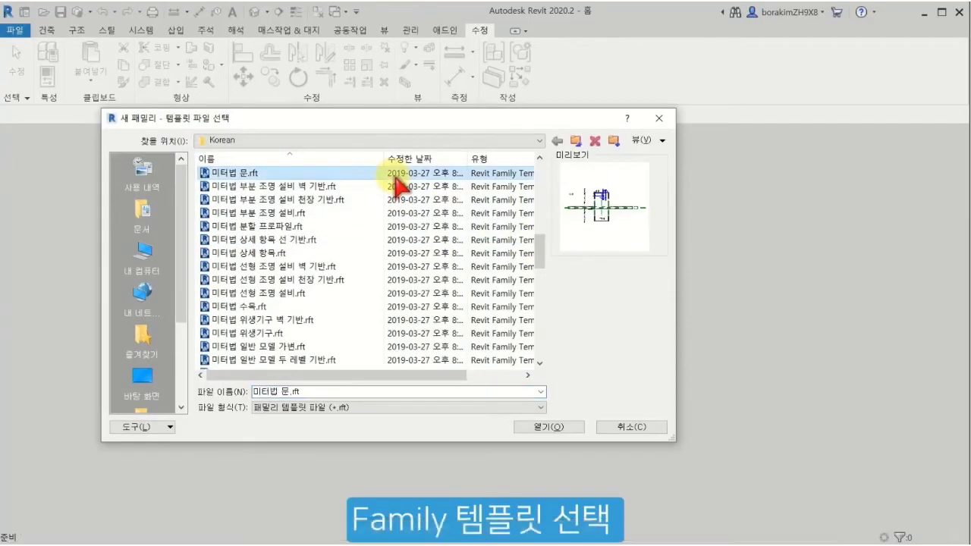
click(541, 428)
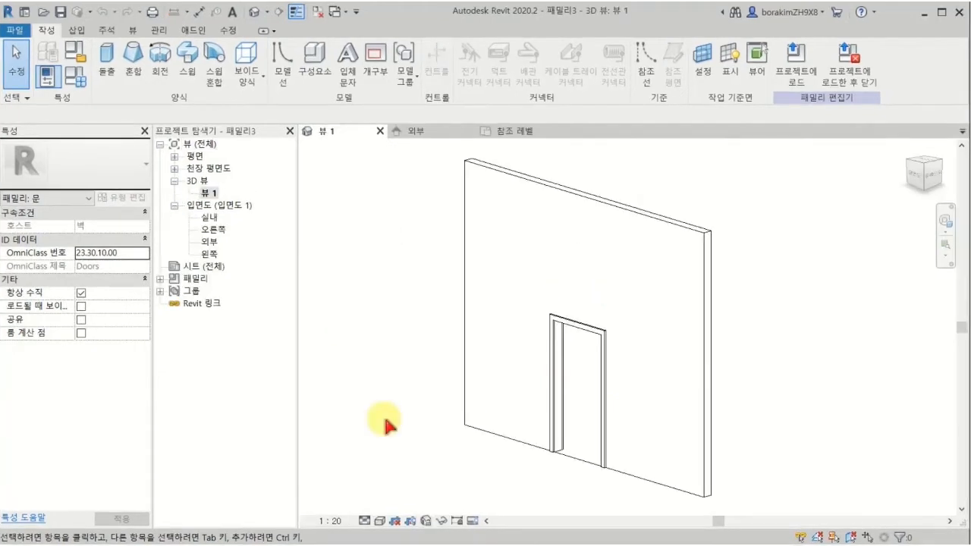
click(379, 521)
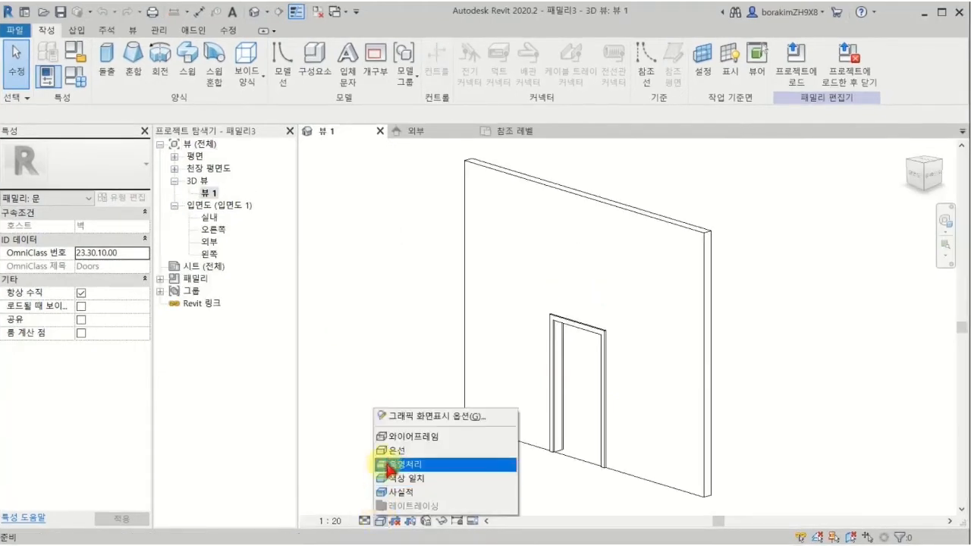
click(385, 460)
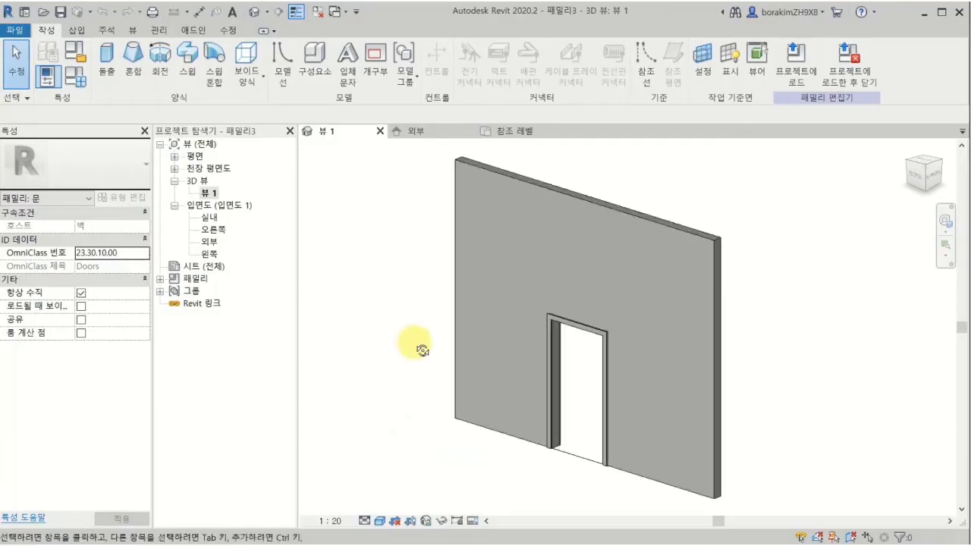
Step: Select the host wall and the door frame extrusion in turn to examine the elements supplied by the template
scroll(430, 211, up, 2)
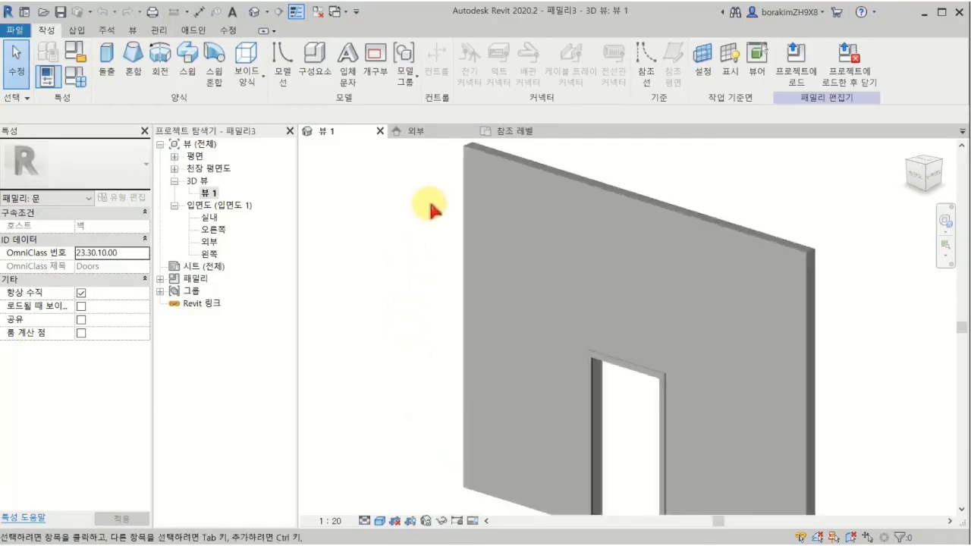
click(486, 159)
scroll(364, 271, down, 1)
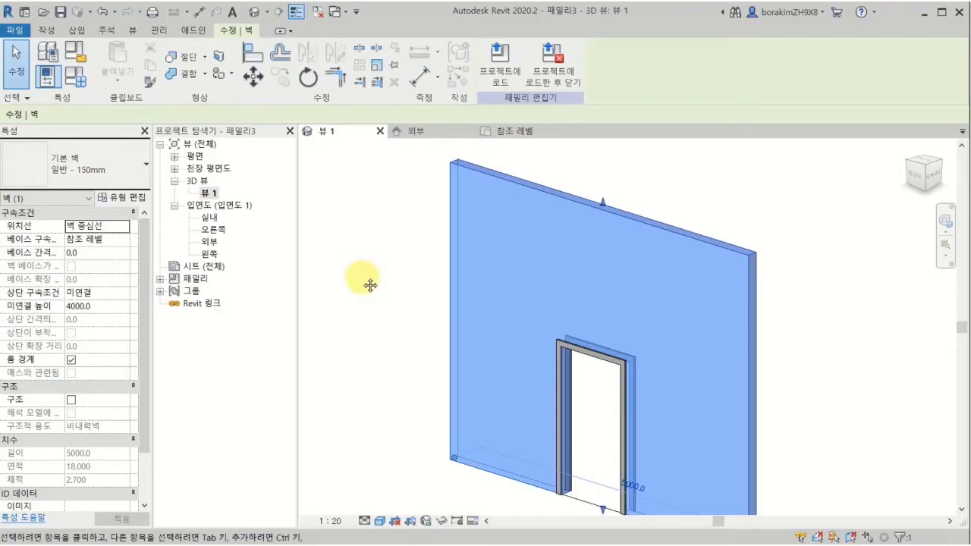
click(374, 301)
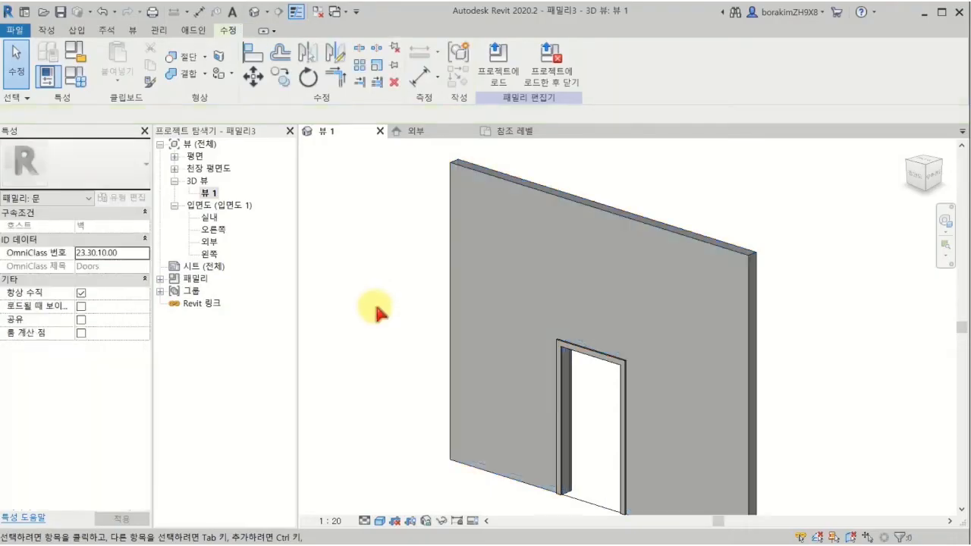
click(569, 345)
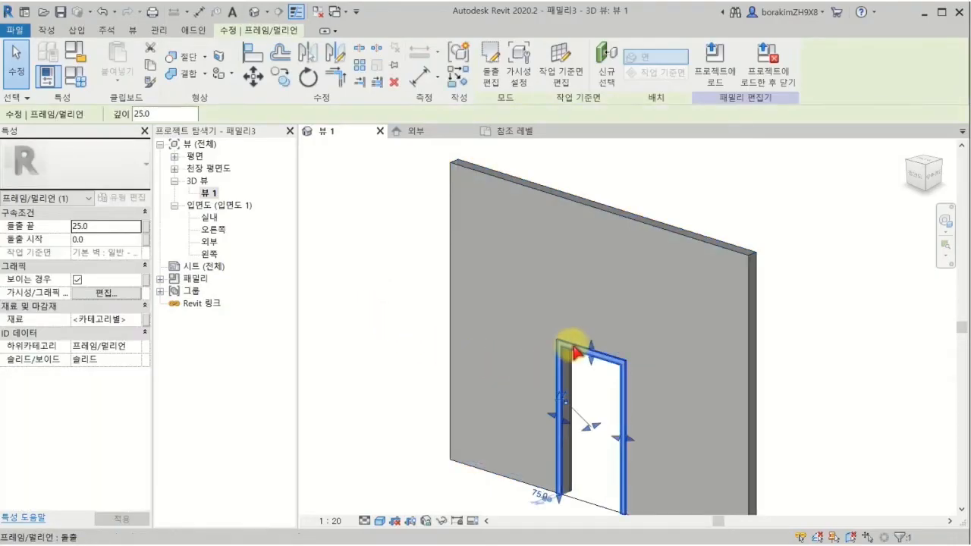
scroll(638, 336, up, 3)
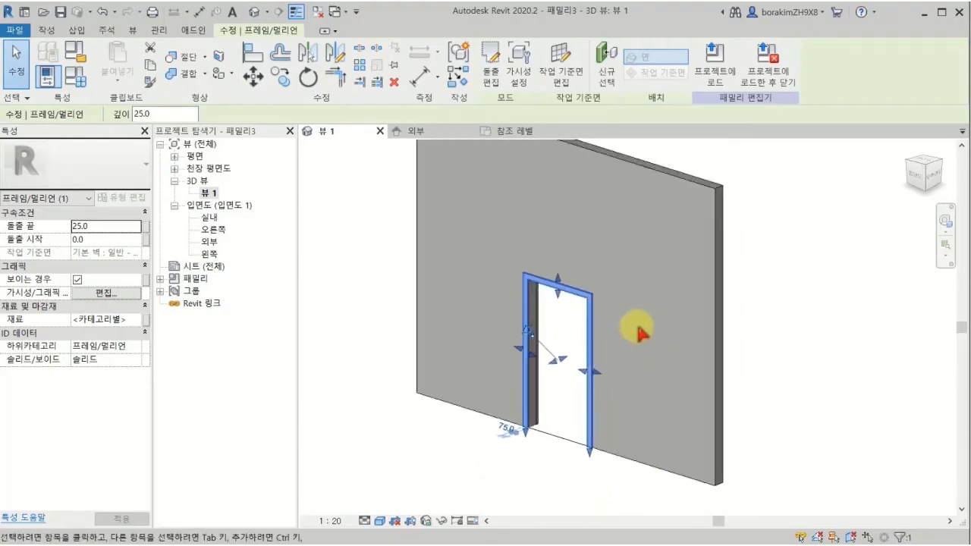
middle_drag(624, 339, 624, 331)
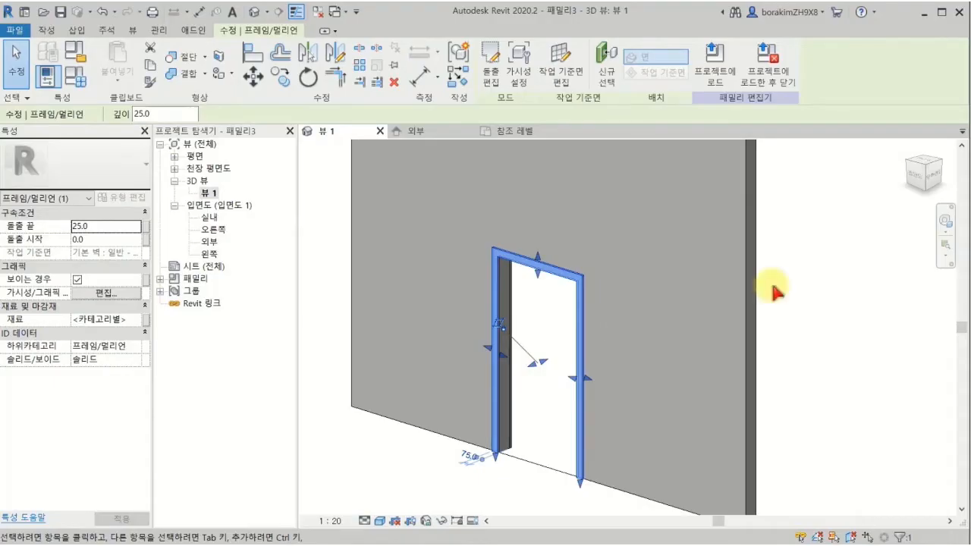
key(Escape)
scroll(536, 495, up, 2)
scroll(535, 494, down, 3)
Step: Edit the door opening cut's boundary, raising its bottom line to about 1240 mm below the top line and removing the violated constraints
click(493, 486)
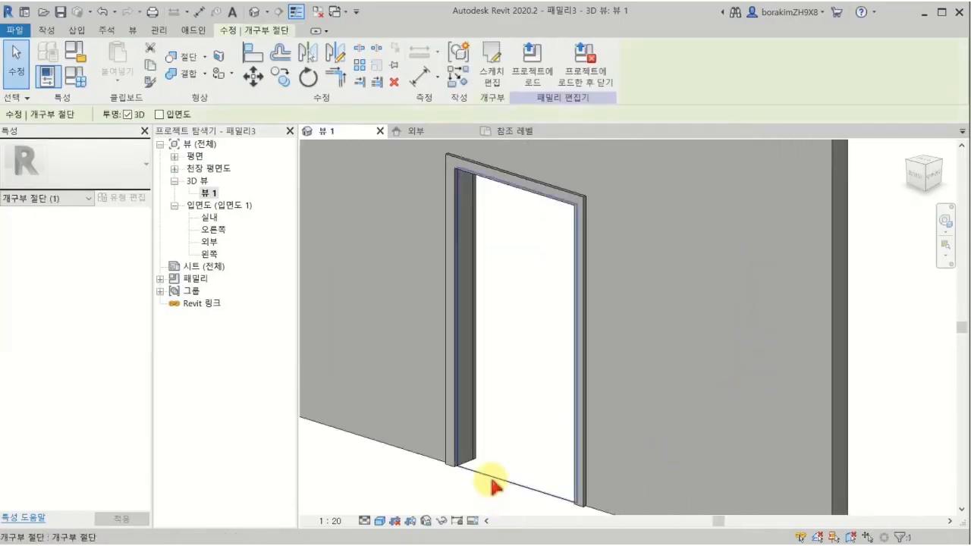
middle_drag(427, 485, 455, 486)
scroll(455, 484, down, 1)
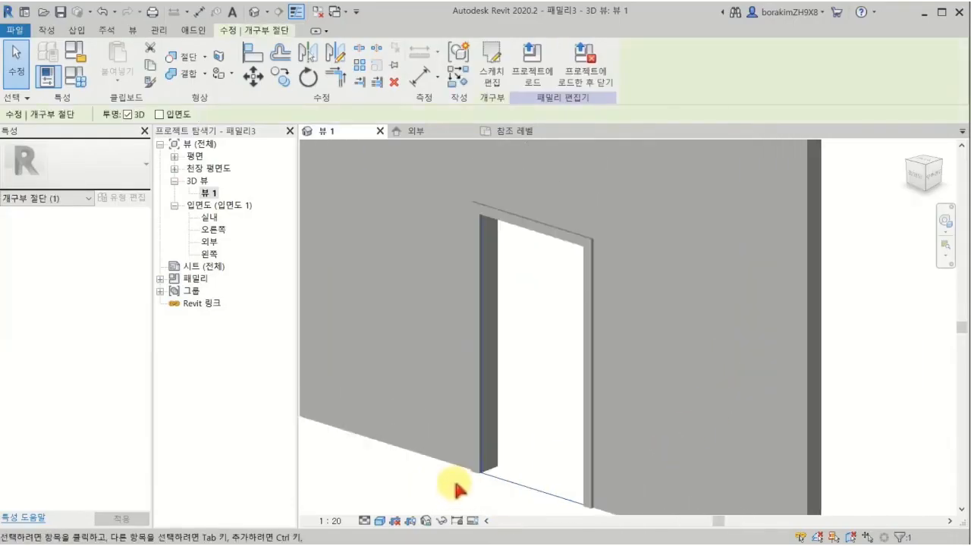
click(491, 79)
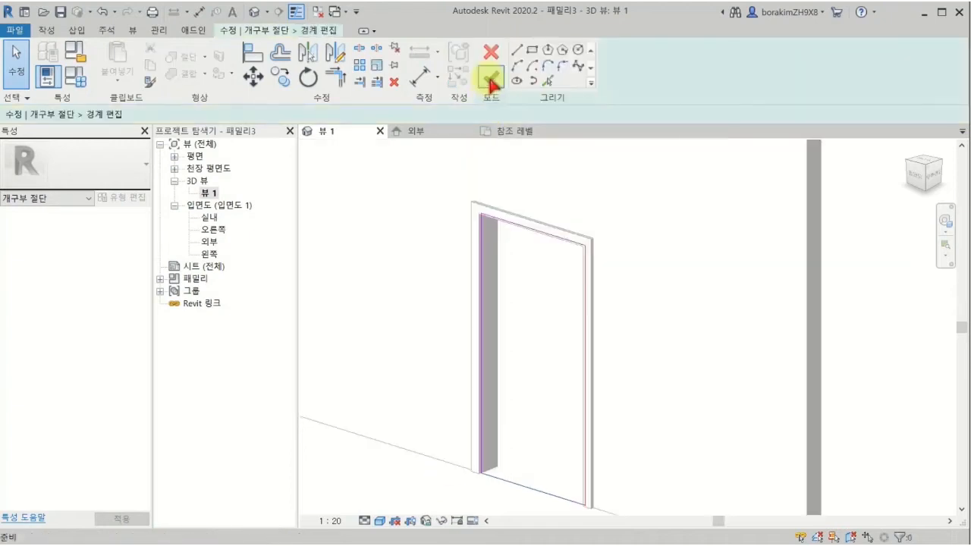
shift+middle_drag(667, 318, 699, 277)
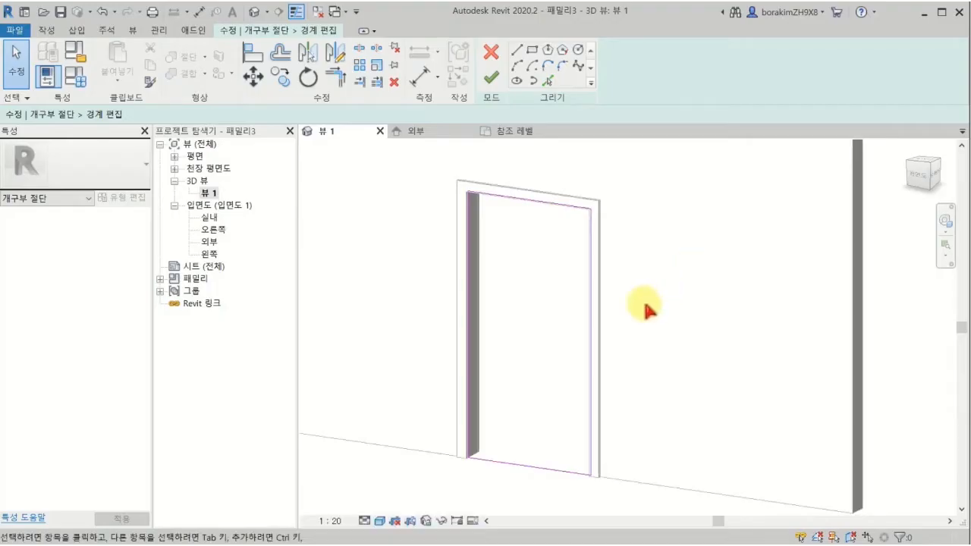
click(531, 470)
drag(518, 455, 524, 362)
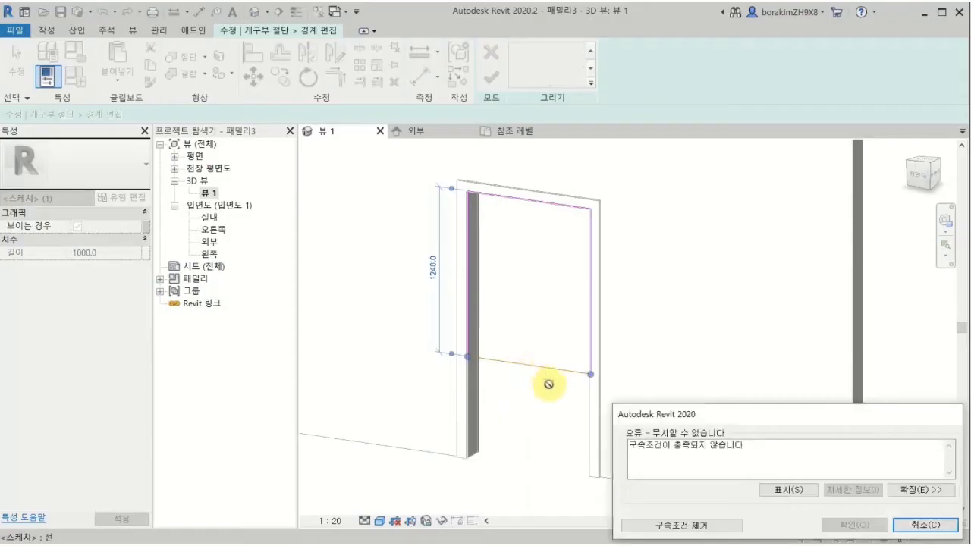
click(660, 525)
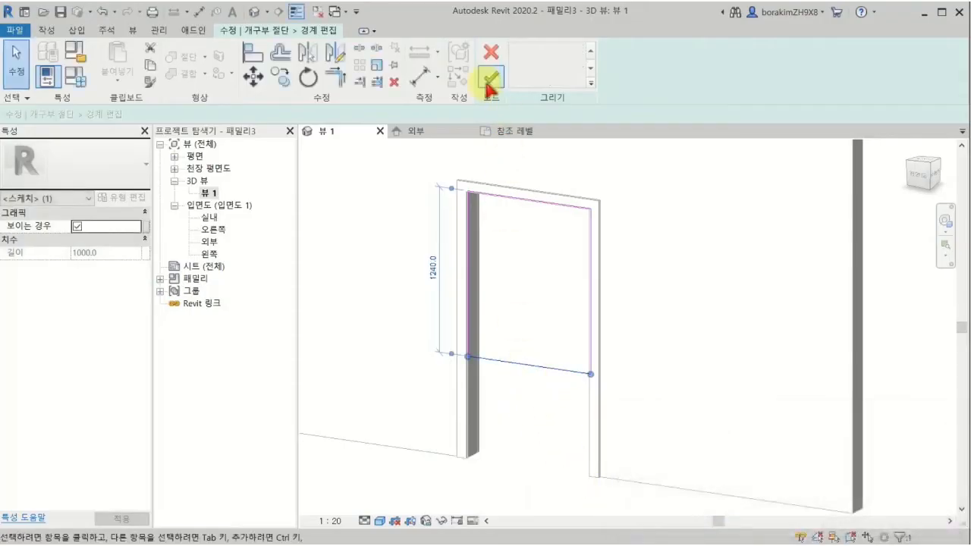
click(491, 76)
shift+middle_drag(660, 354, 644, 379)
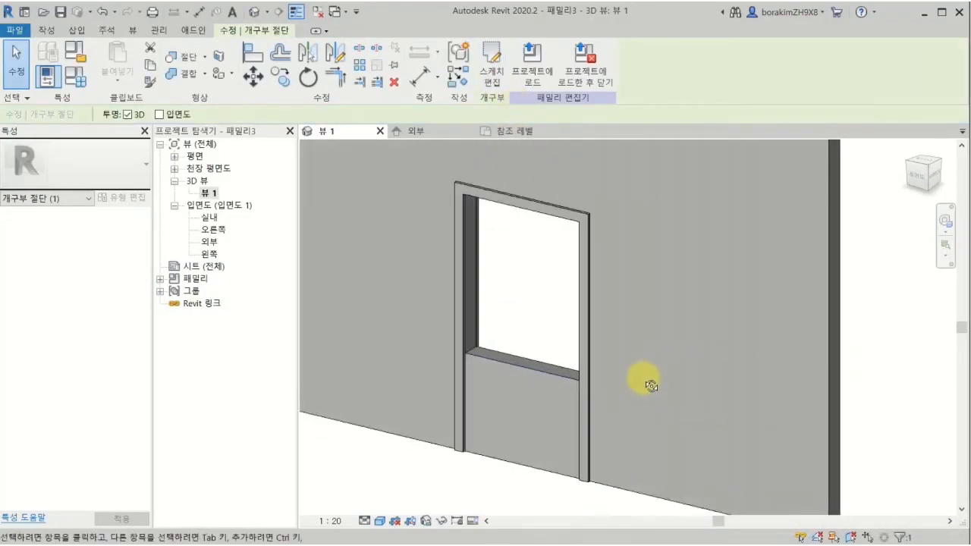
Step: Undo the boundary edit of the door opening cut
double_click(647, 372)
key(ctrl+z)
key(ctrl+z)
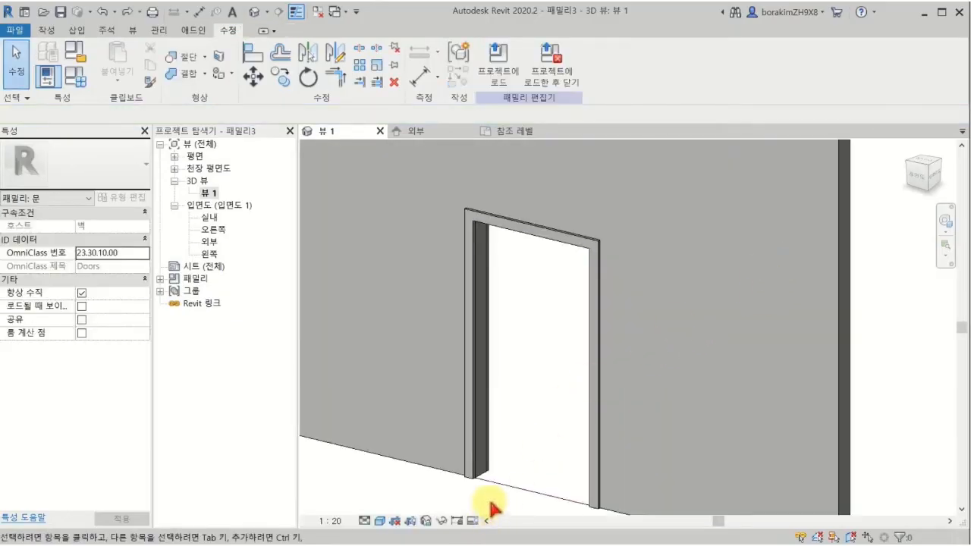
middle_drag(491, 503, 485, 487)
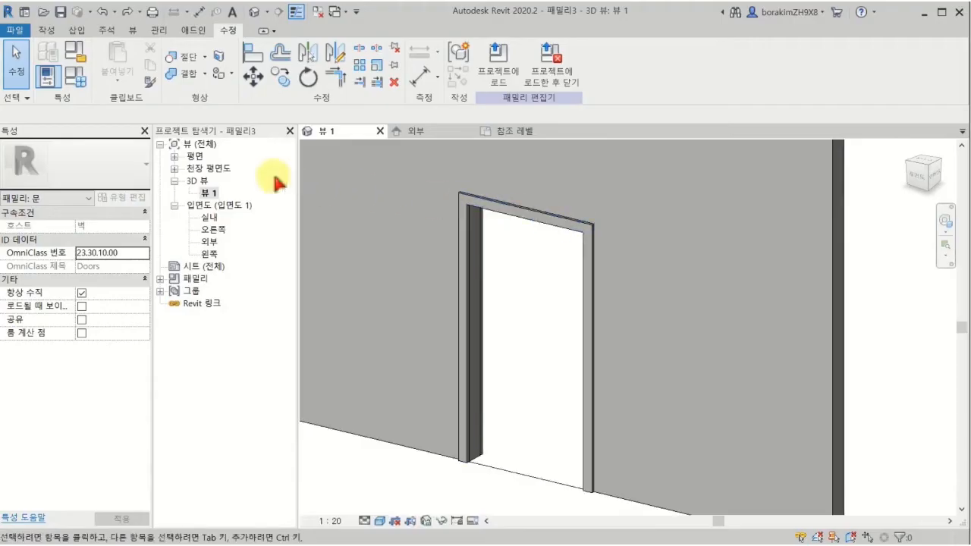
Step: Review the parameters in the family types and open the 참조 레벨 floor plan
click(84, 85)
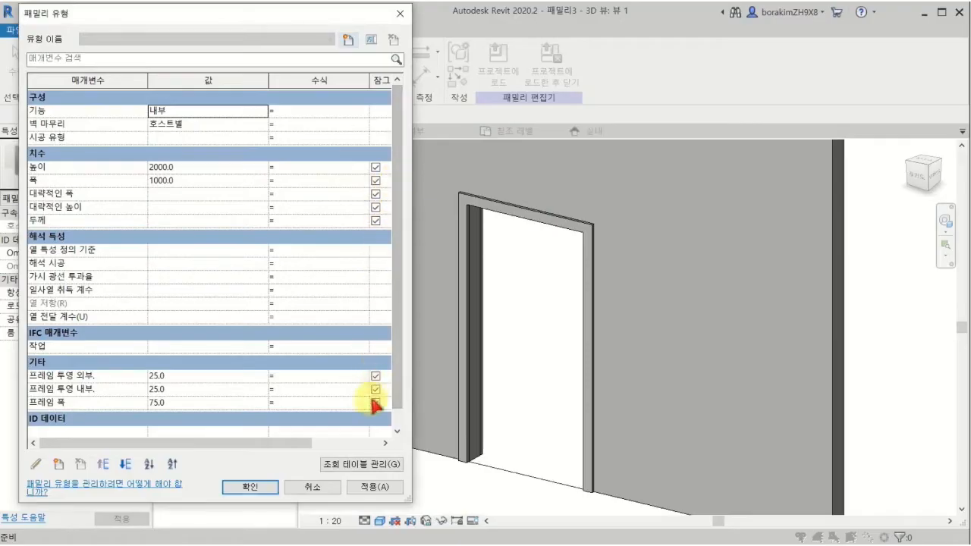
click(256, 487)
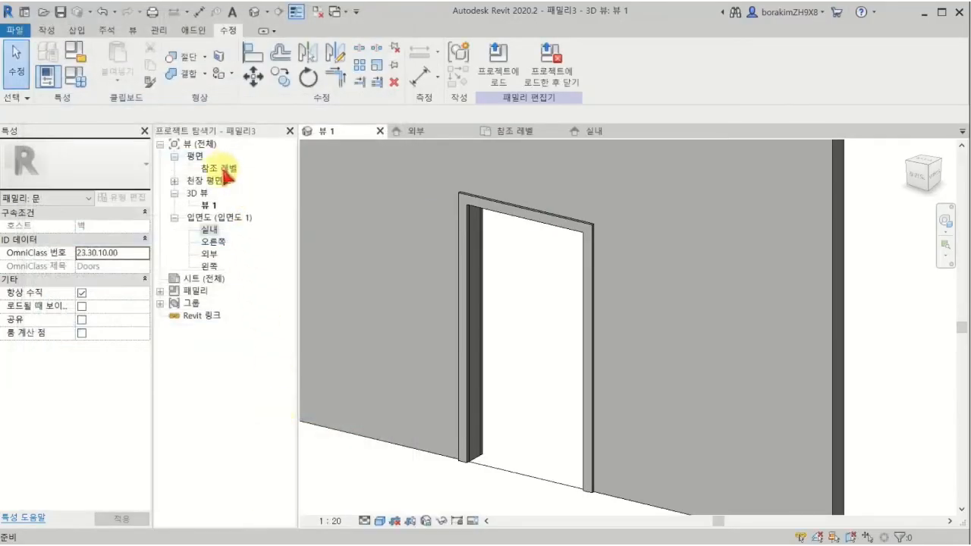
double_click(223, 170)
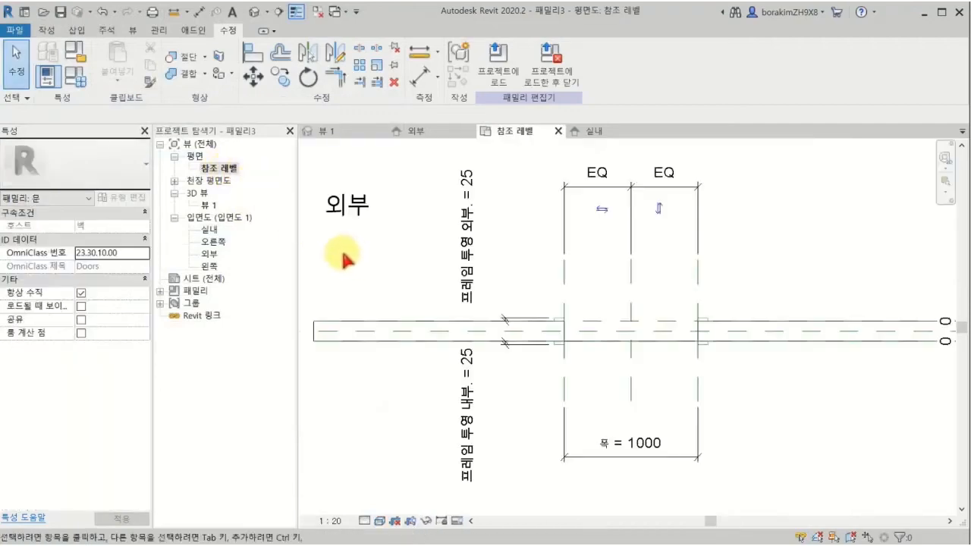
Step: Select the 프레임 투영 외부., 프레임 투영 내부. and 폭 parameters in the family types to locate their dimensions in the plan
click(75, 76)
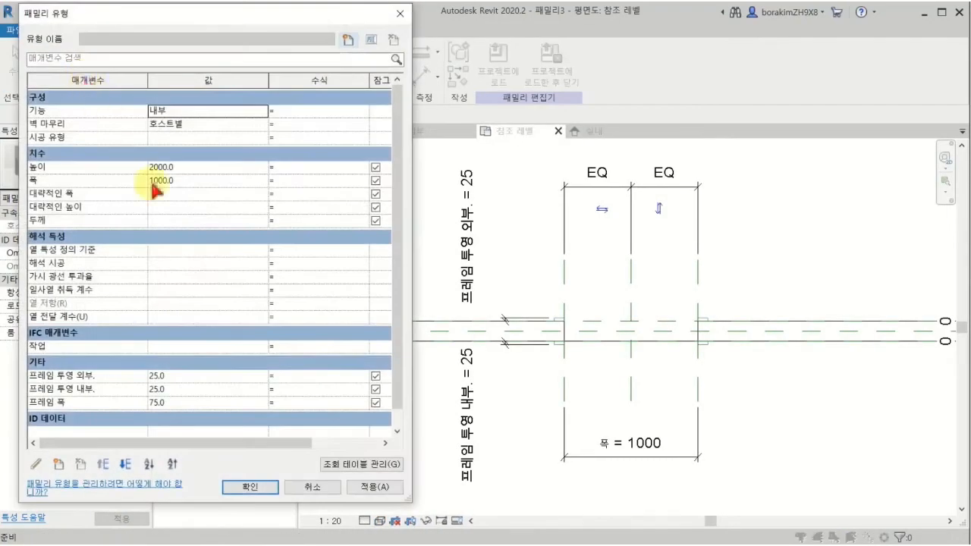
click(120, 378)
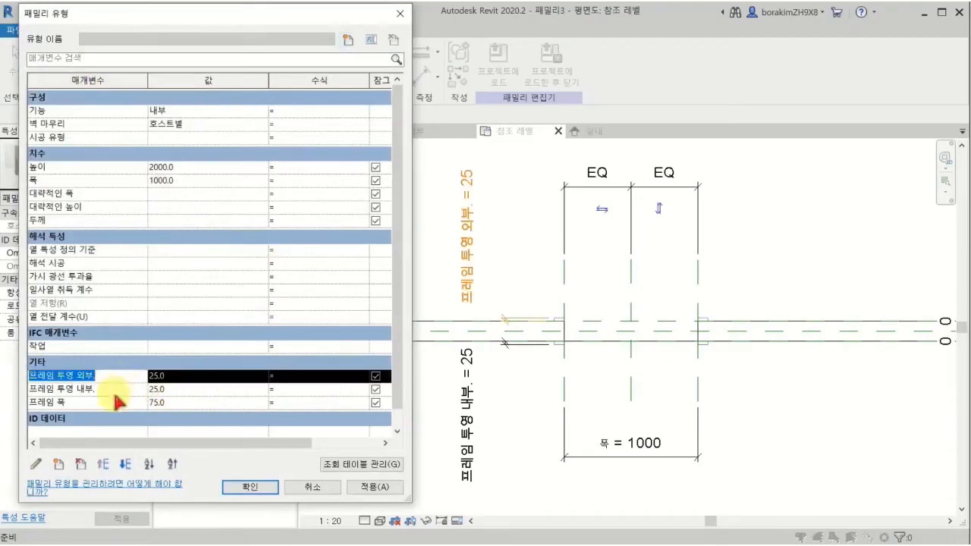
click(115, 392)
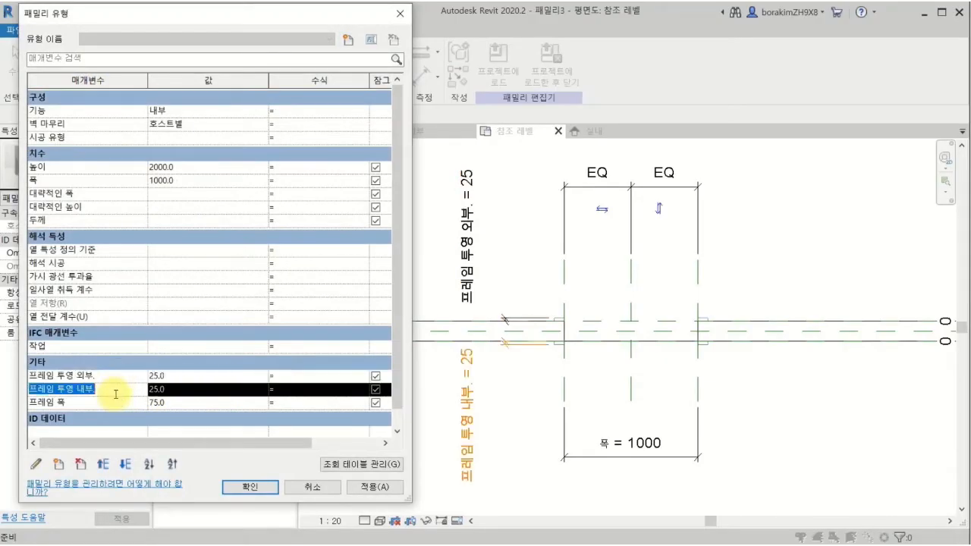
click(96, 180)
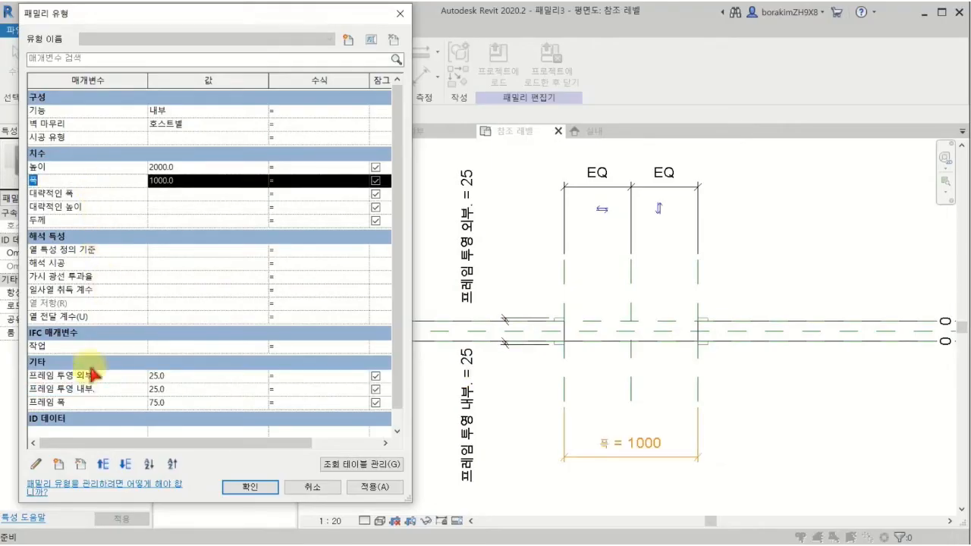
Step: Examine the parameter properties of the built-in 폭 parameter and the 프레임 투영 외부. family parameter without changing them
click(37, 462)
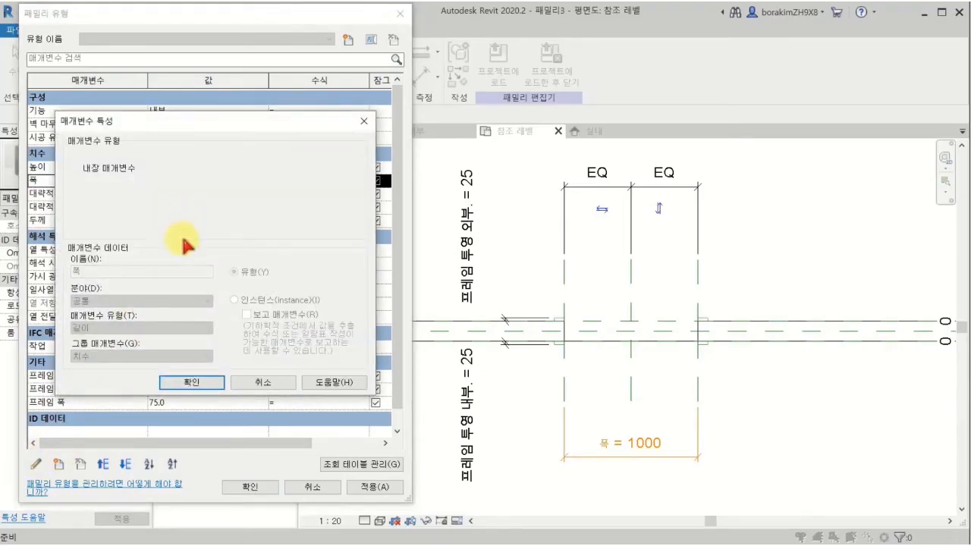
click(191, 381)
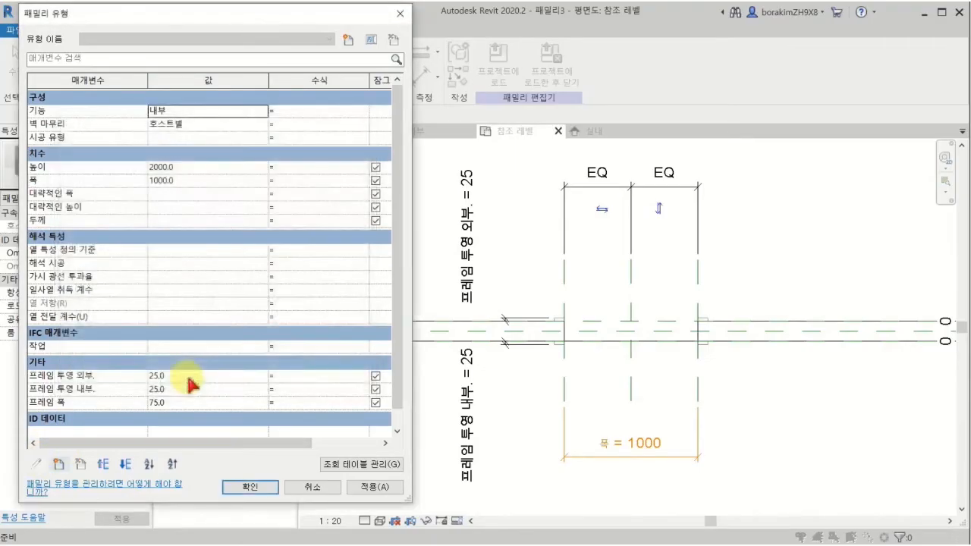
click(121, 378)
click(37, 462)
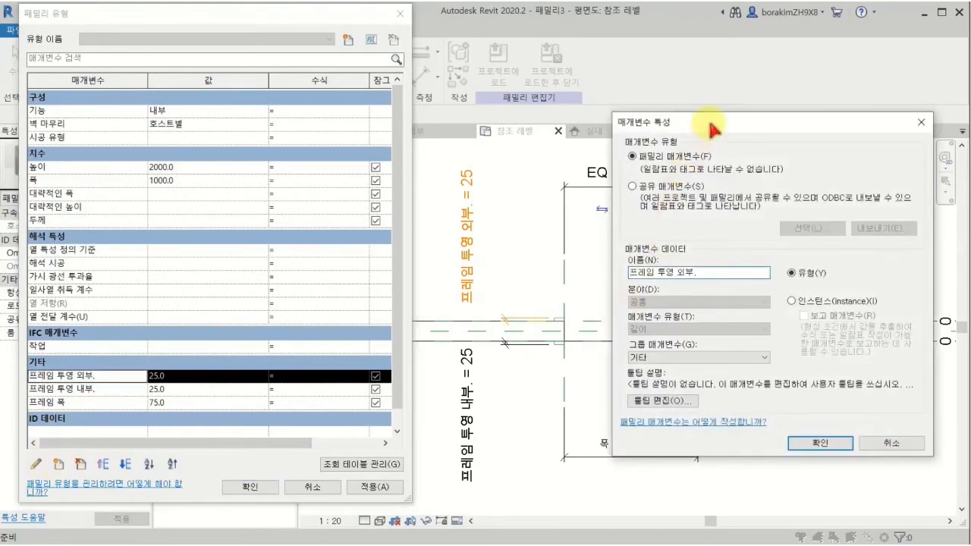
key(Escape)
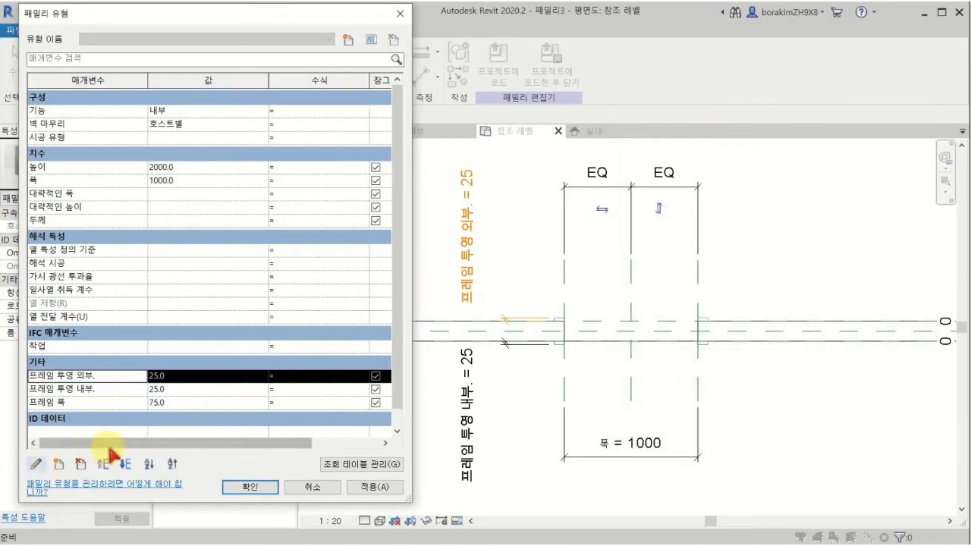
Step: Try deleting the 프레임 투영 외부. parameter, and discard the changes to the family types
click(81, 463)
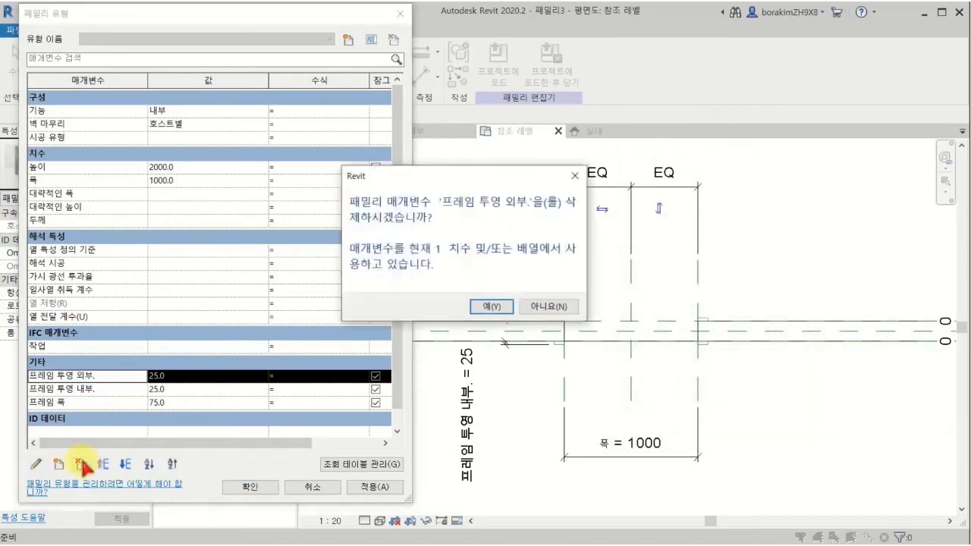
click(493, 307)
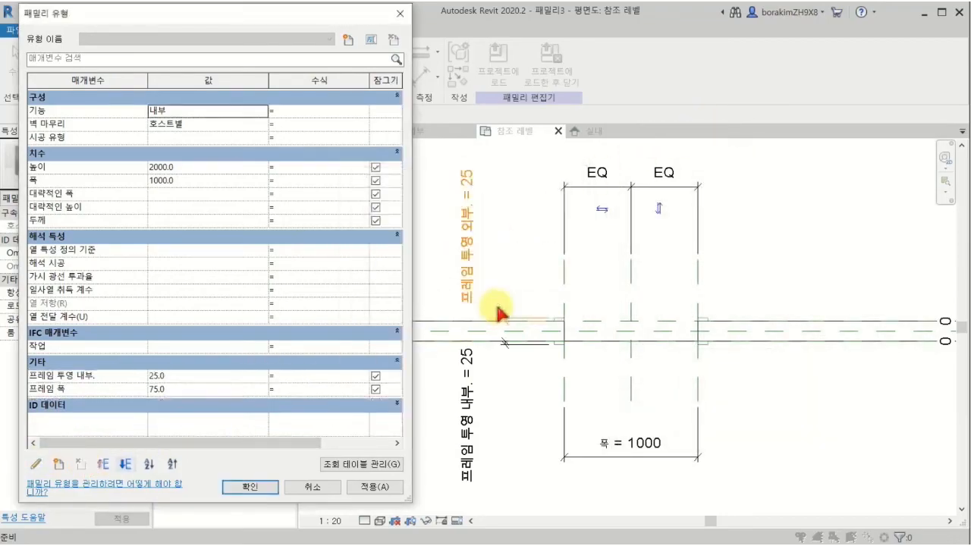
click(306, 487)
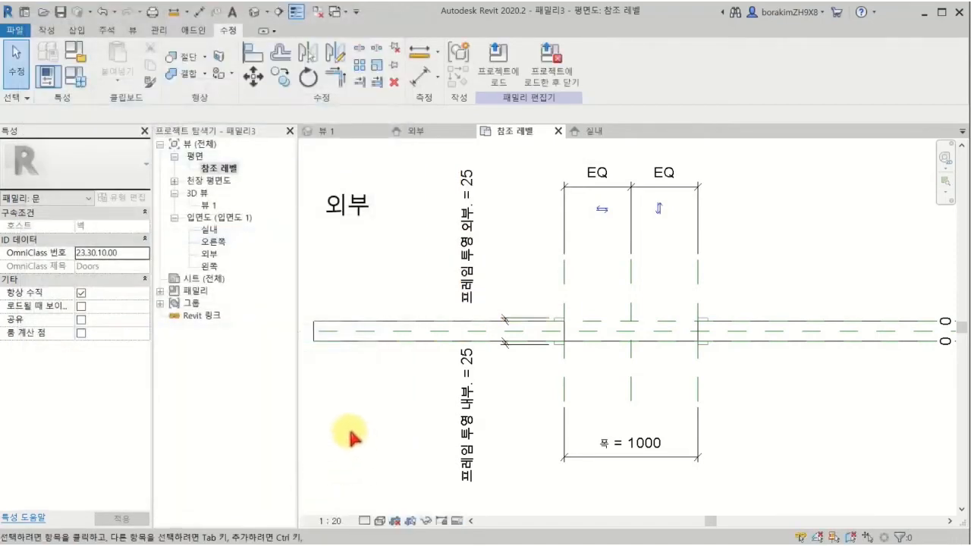
Step: Open the 실내 (interior) elevation view to examine the door's elevation
double_click(211, 230)
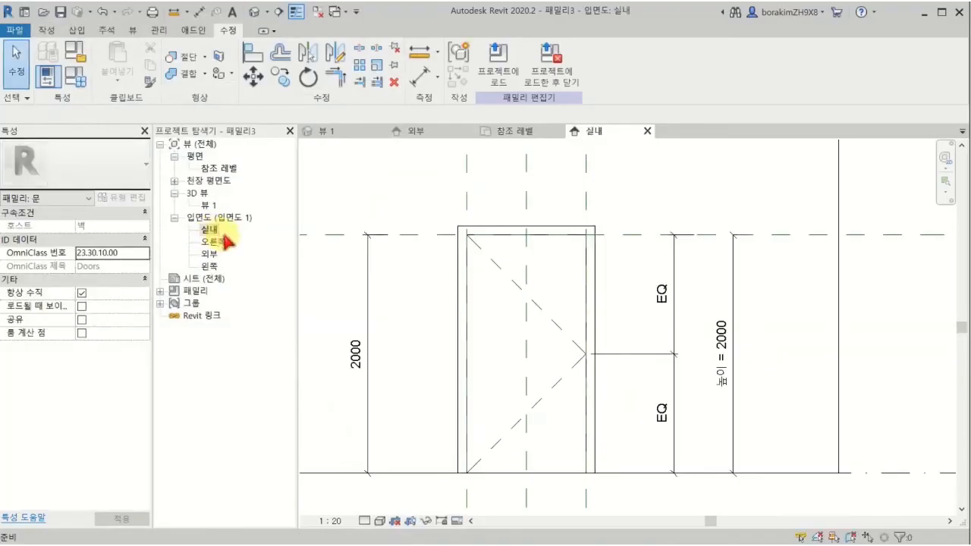
middle_drag(408, 310, 456, 308)
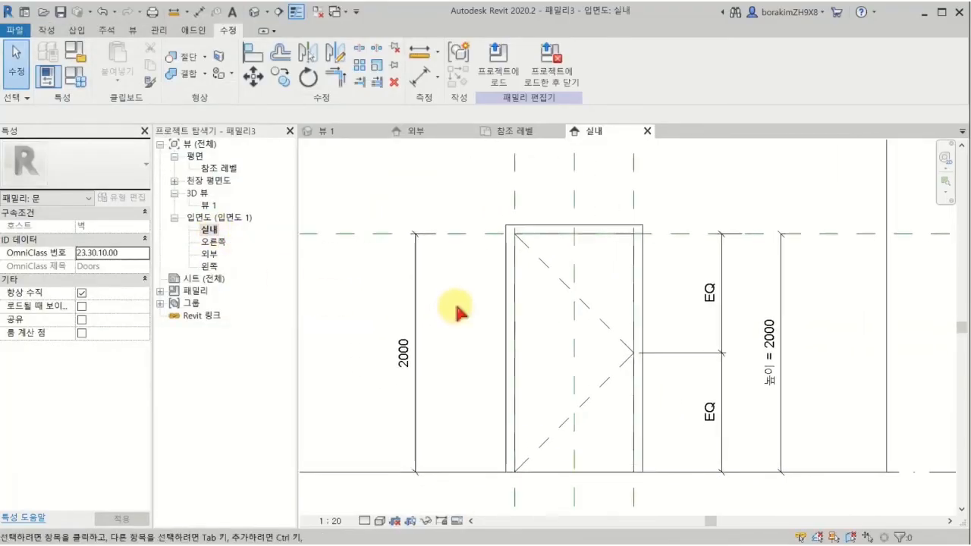
Step: Examine the parameter properties of the built-in 높이 parameter in the family types without changing them
click(83, 80)
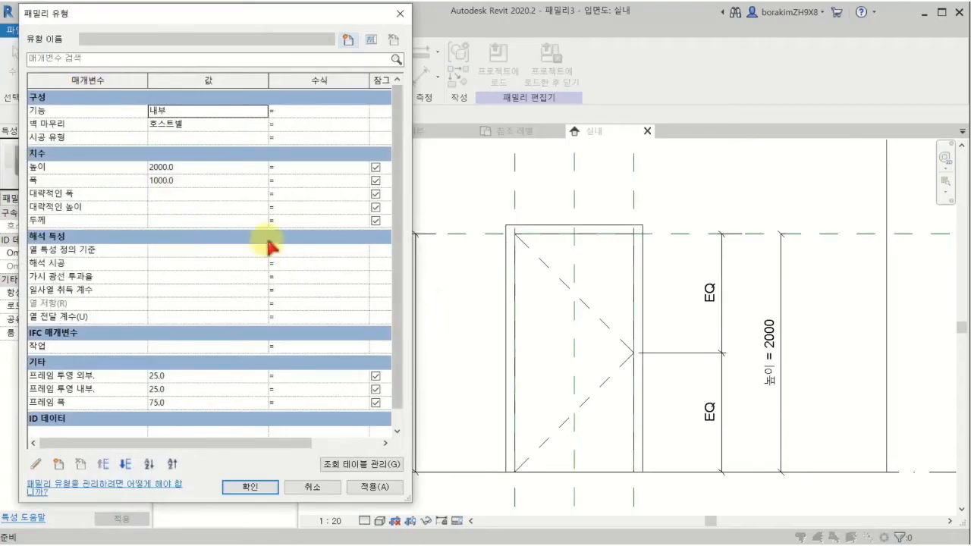
click(95, 167)
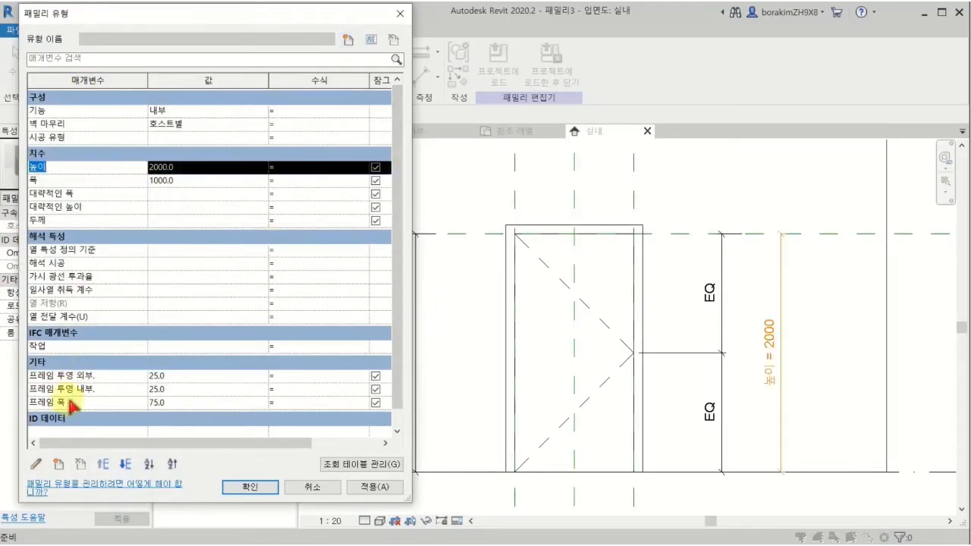
click(36, 463)
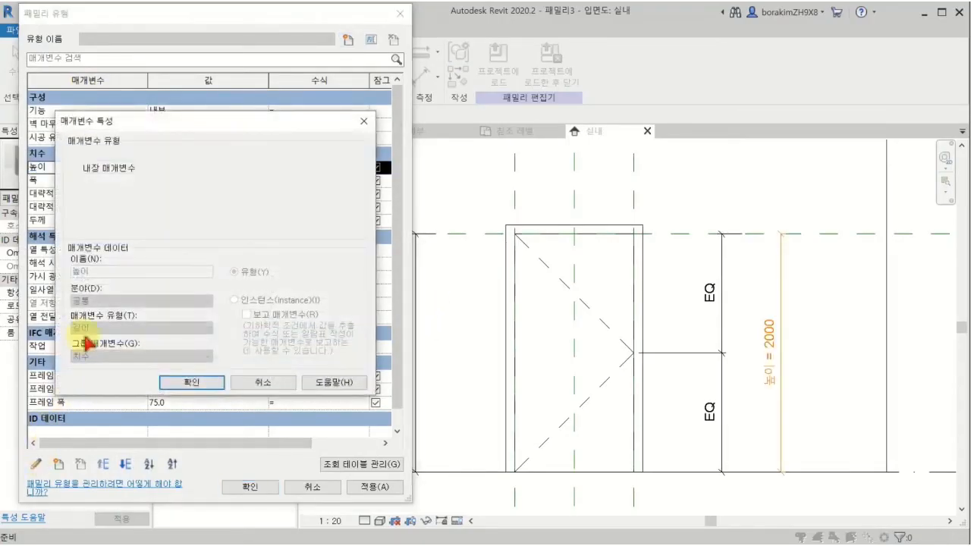
click(182, 382)
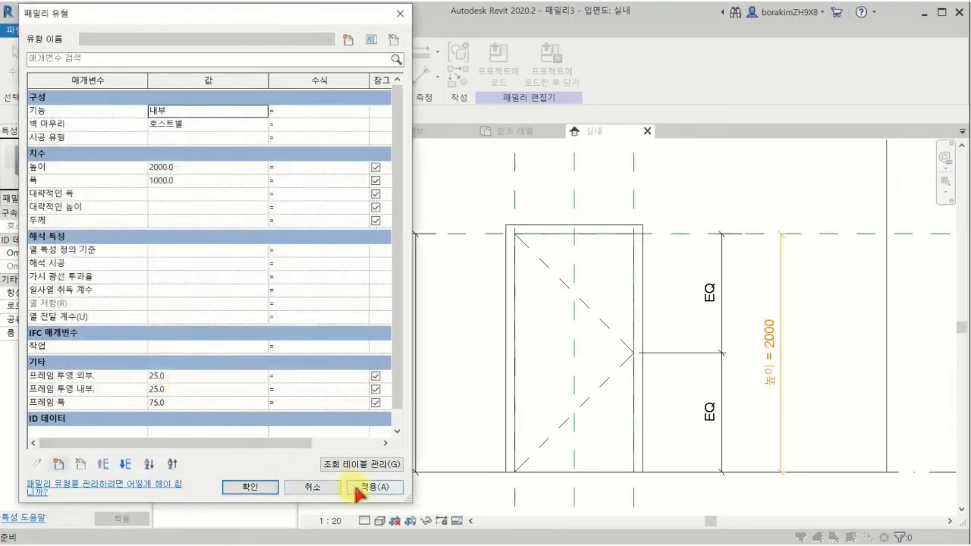
click(267, 486)
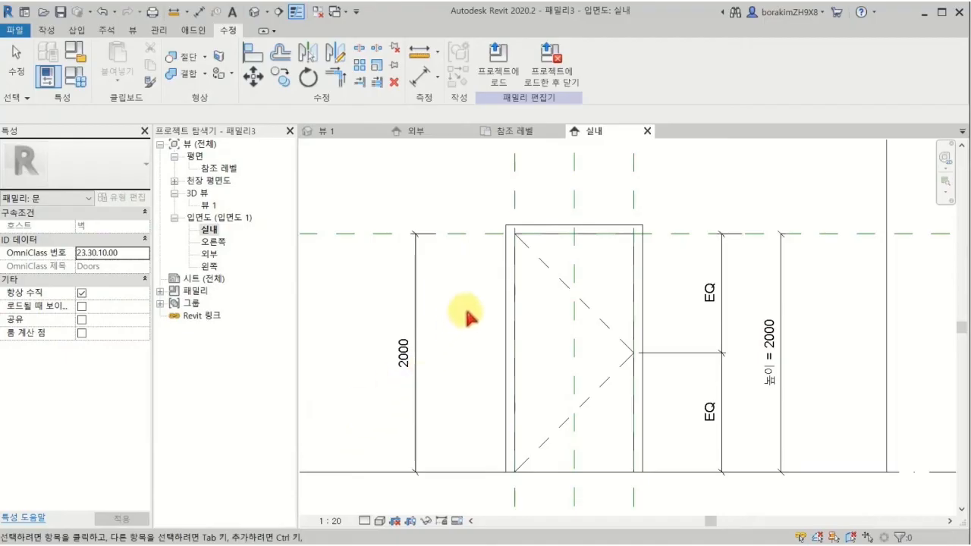
Step: Open the frame extrusion's sketch for editing and select the 프레임 폭 parameter in the family types to locate its dimensions
click(504, 295)
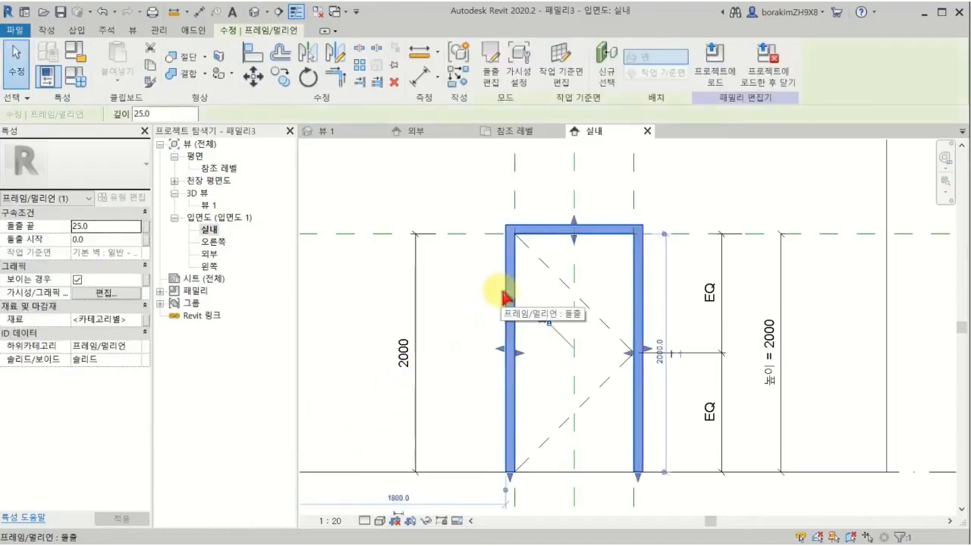
click(489, 87)
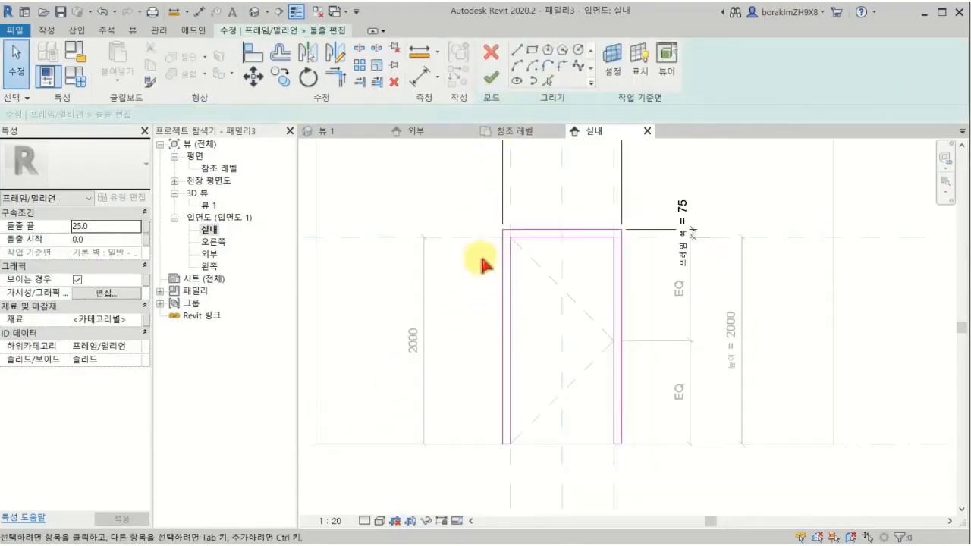
middle_drag(483, 268, 493, 421)
scroll(494, 364, up, 1)
scroll(494, 362, up, 1)
click(79, 79)
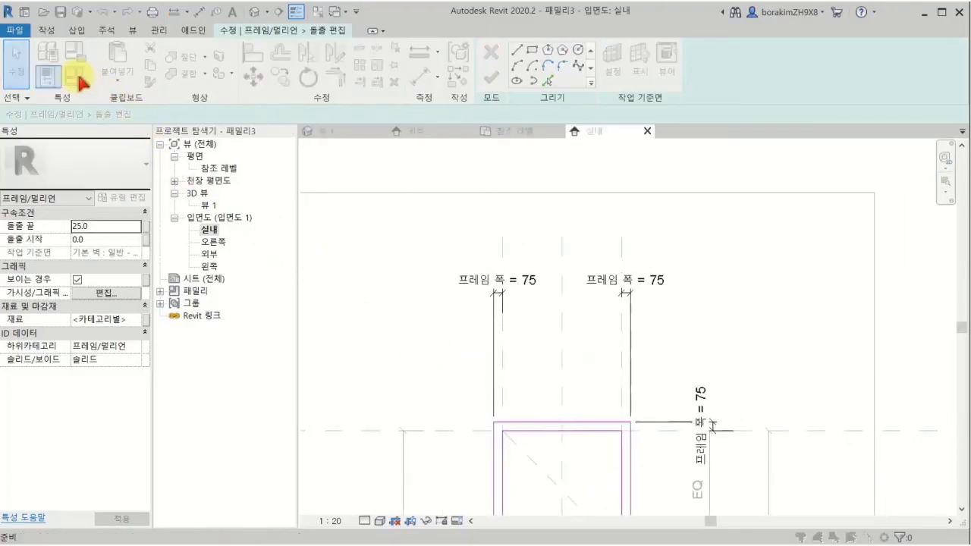
click(132, 406)
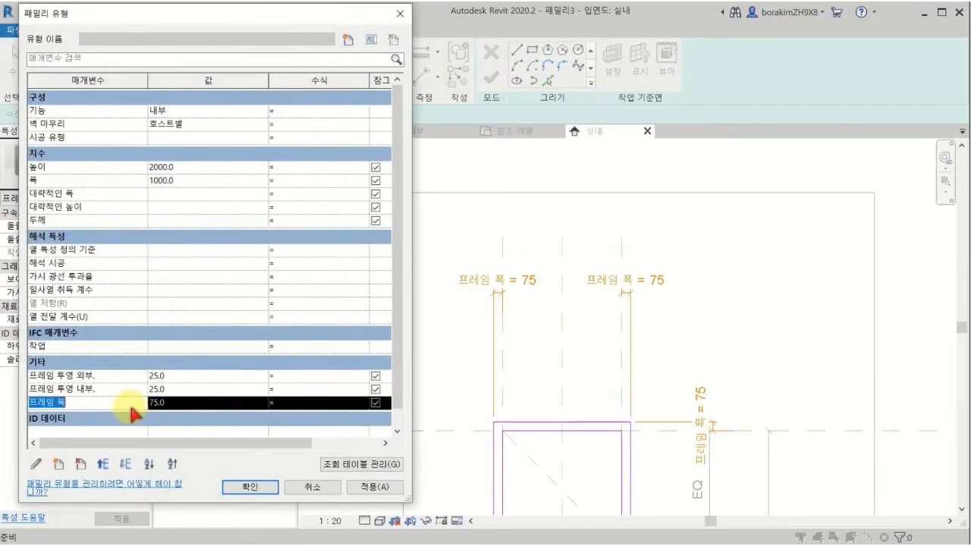
Step: Try deleting the 프레임 폭 parameter, dismiss the family types, and leave the frame's sketch
click(80, 464)
key(Escape)
key(Escape)
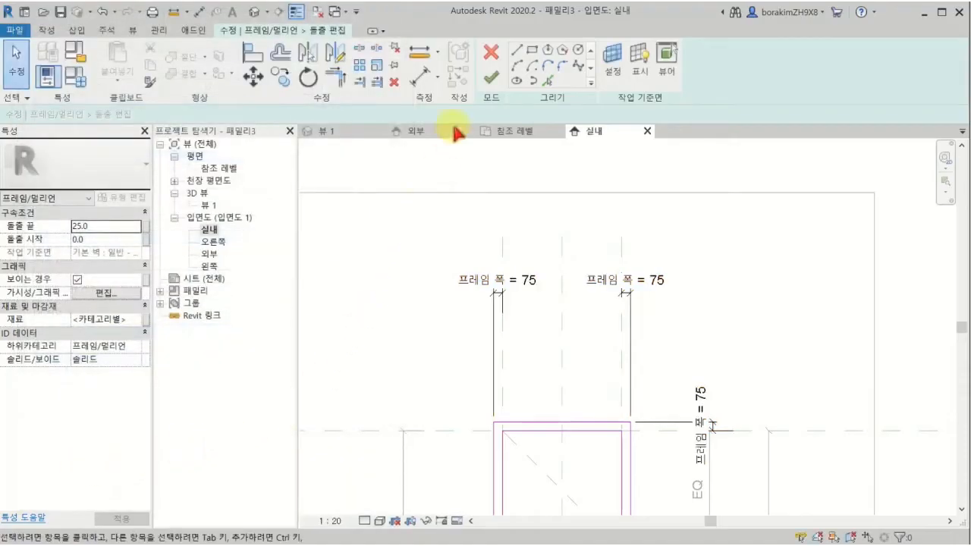
click(483, 80)
Step: Rename the 프레임 투영 외부. family parameter as 문선몰딩 외부
scroll(380, 300, down, 3)
middle_drag(383, 315, 422, 229)
click(421, 231)
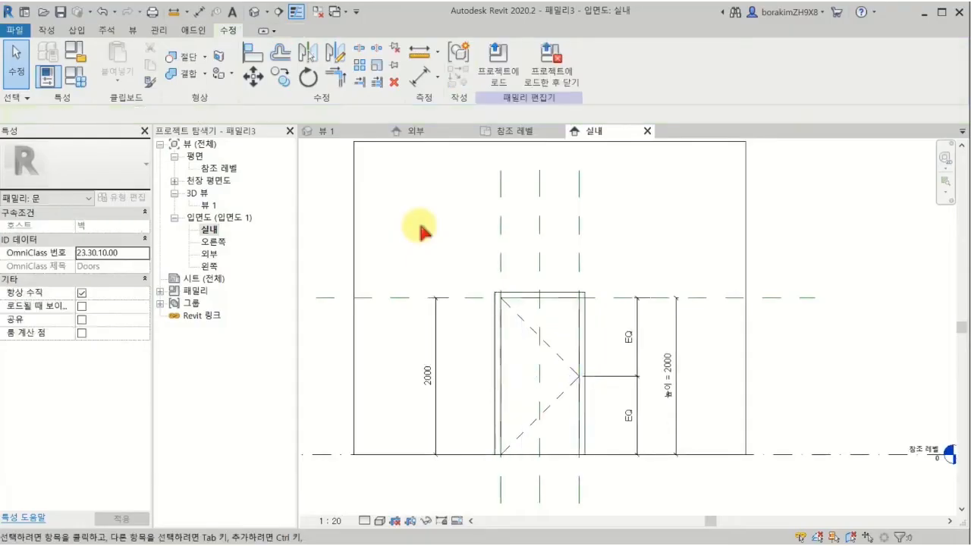
scroll(421, 232, up, 1)
click(87, 83)
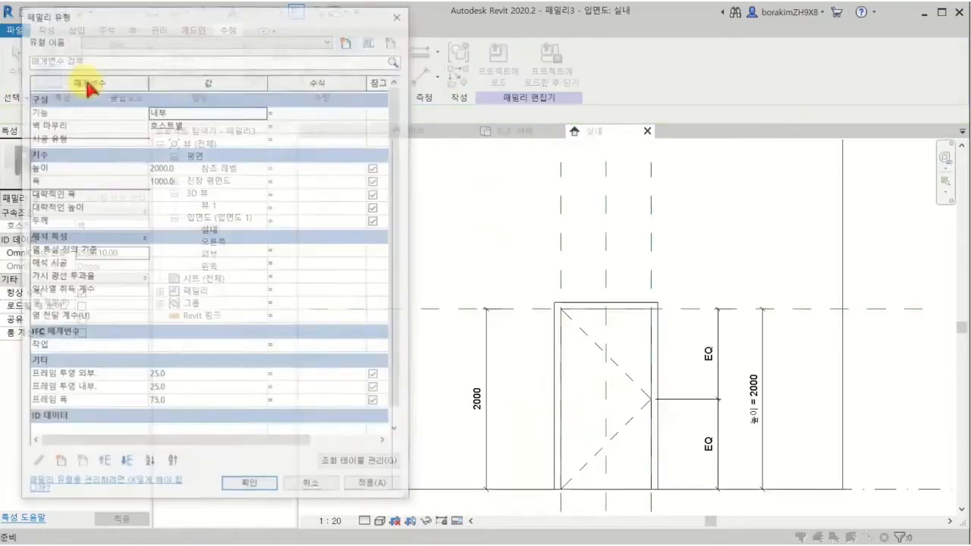
click(114, 383)
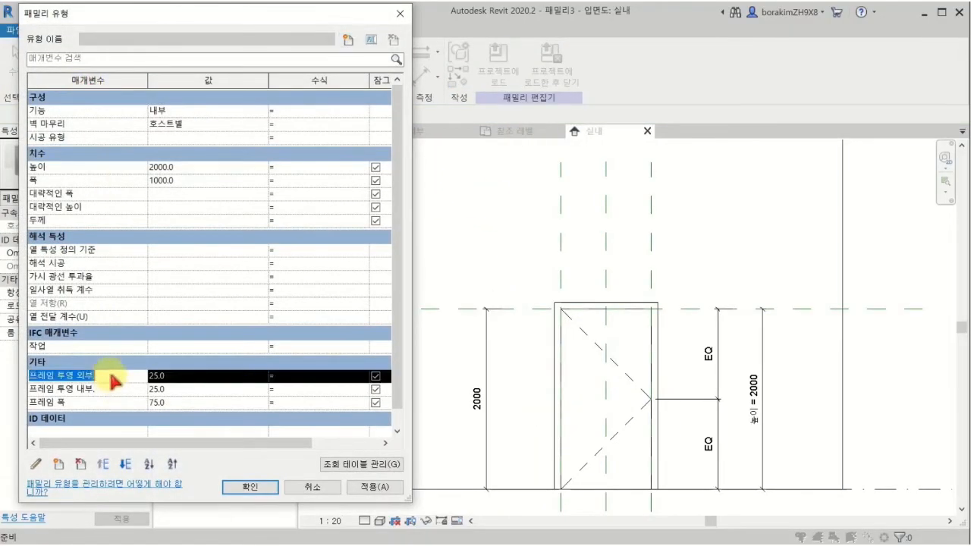
click(36, 463)
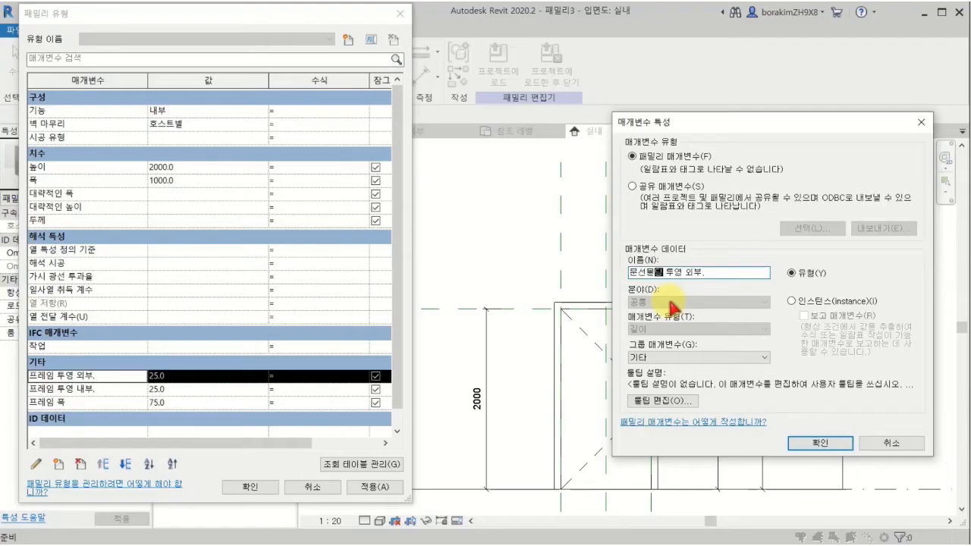
key(Return)
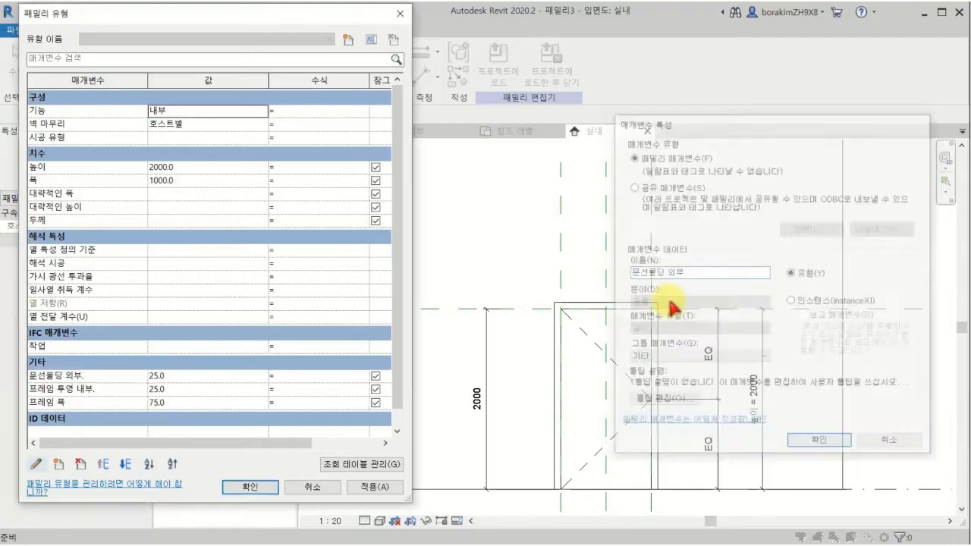
Step: Rename the 프레임 투영 내부. family parameter as 문선몰딩 내부
click(133, 389)
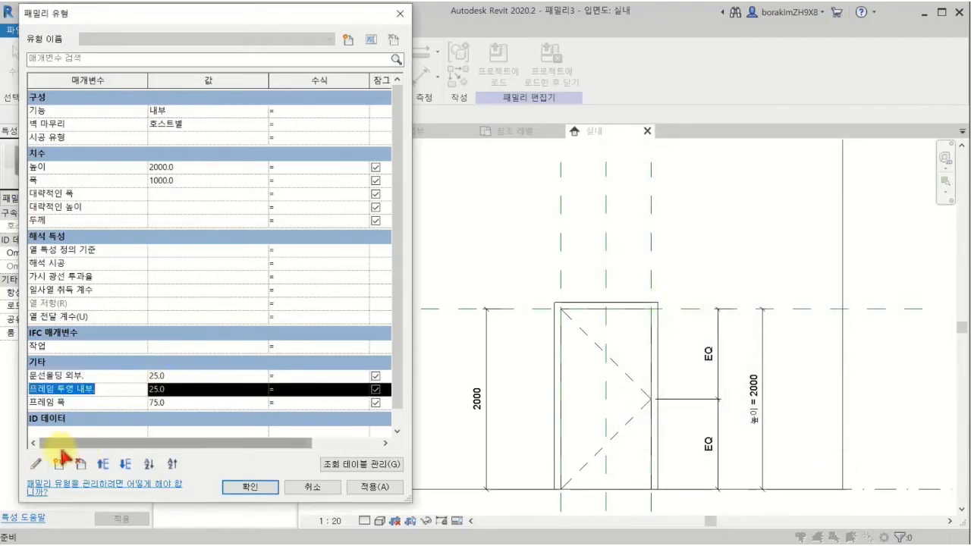
click(36, 464)
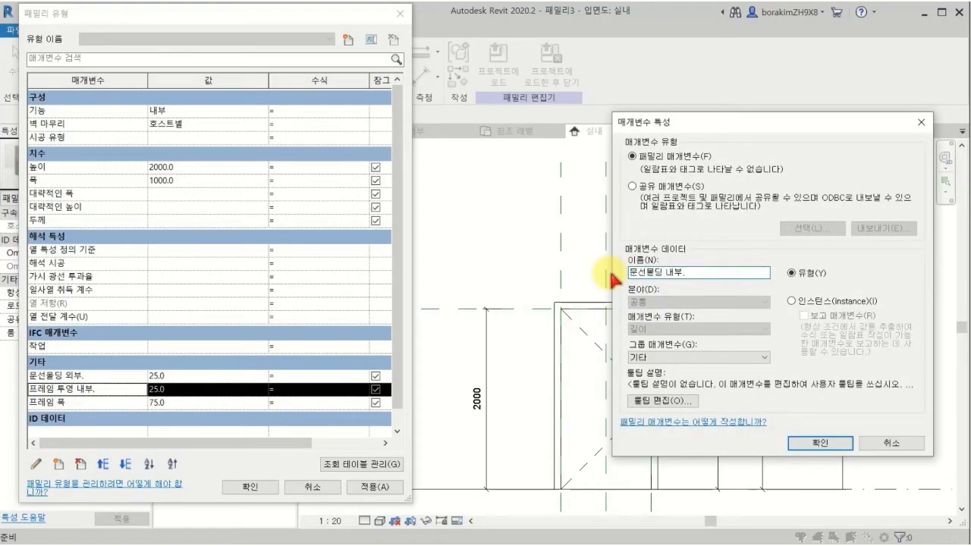
key(Return)
Step: Rename the 프레임 폭 parameter as 문선몰딩 폭 and accept the family type changes
click(99, 403)
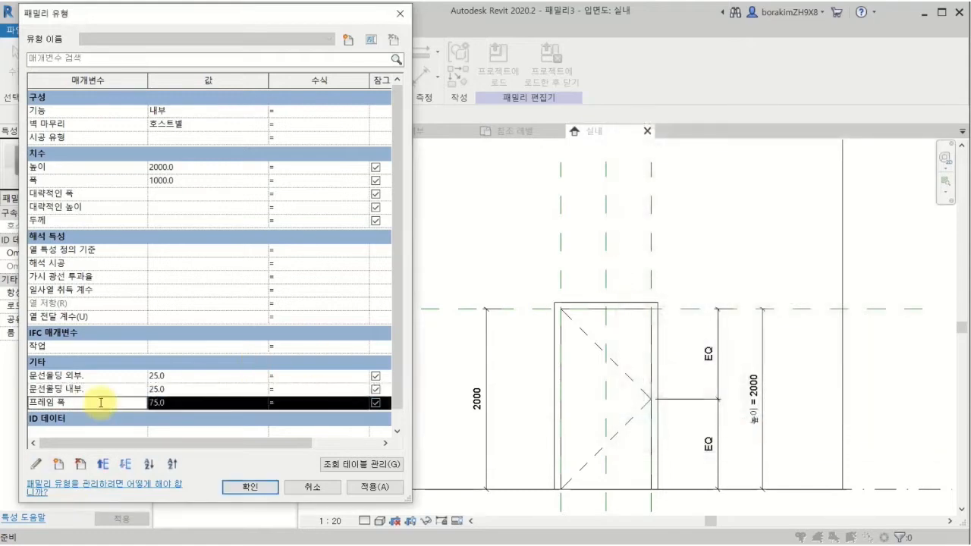
click(38, 462)
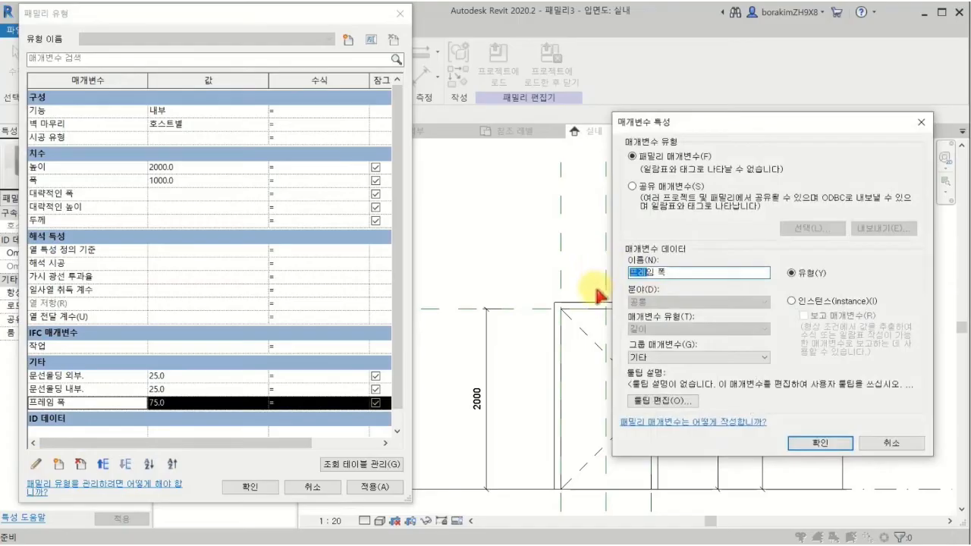
text(문선몰딩)
key(Return)
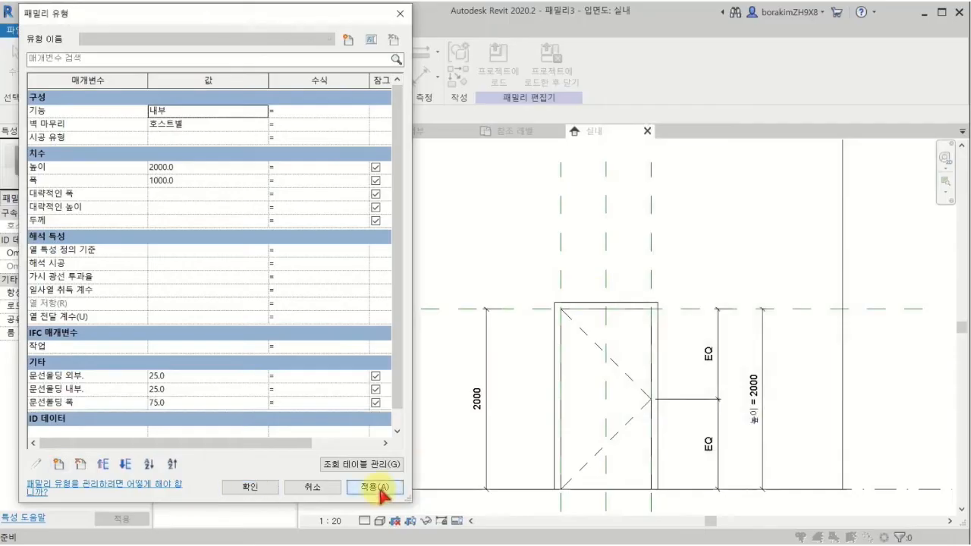
click(261, 489)
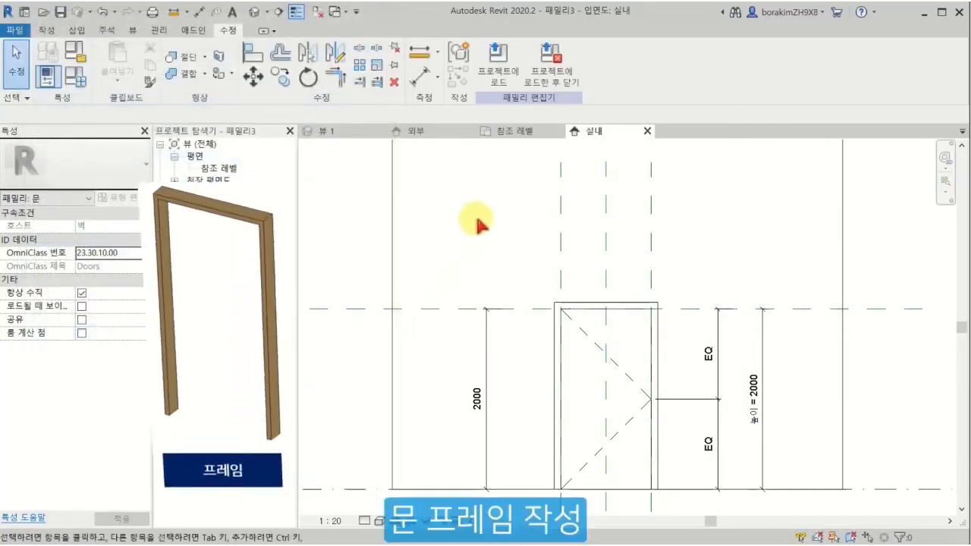
Step: Draw two vertical reference planes inside the door opening, one near each jamb, the right one about 100 mm in from the opening's edge
scroll(463, 271, up, 2)
scroll(434, 167, down, 3)
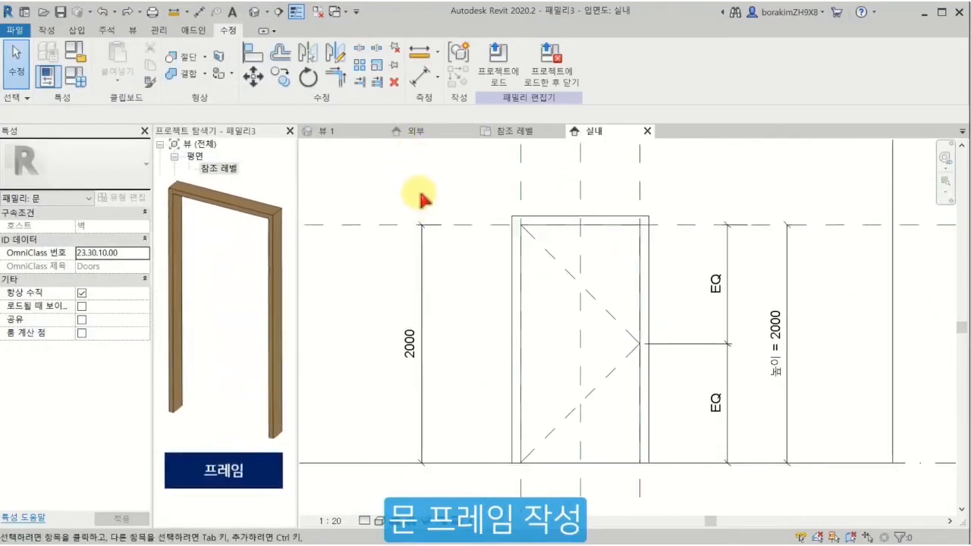
click(47, 29)
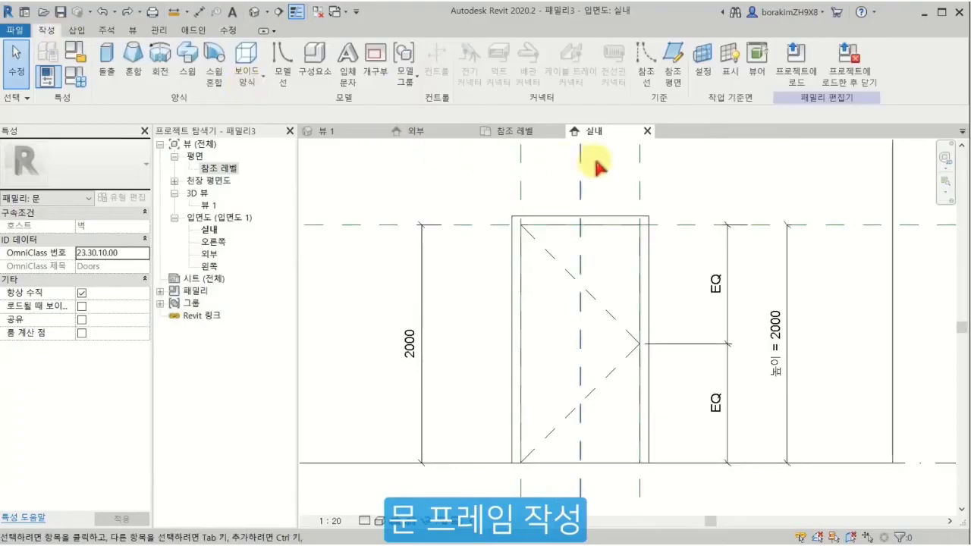
click(673, 59)
click(537, 191)
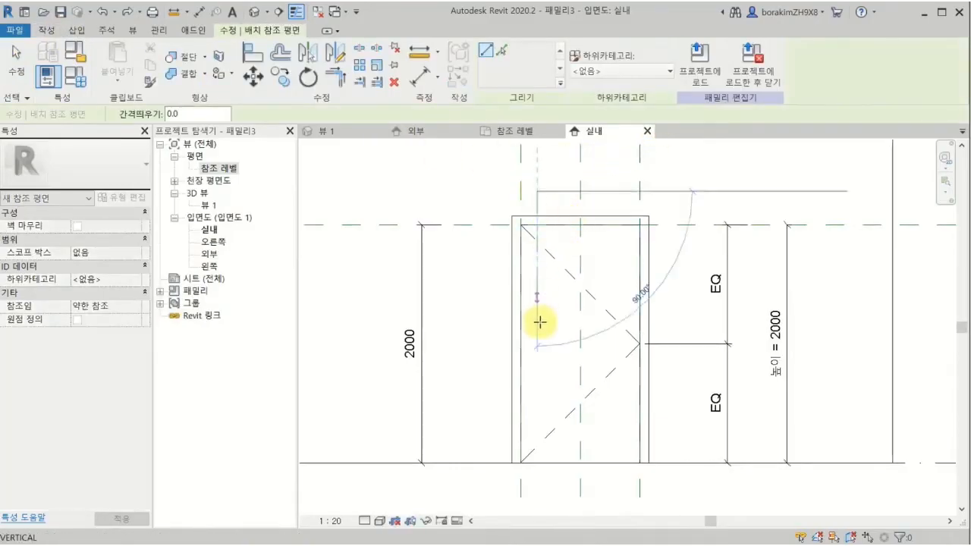
key(Escape)
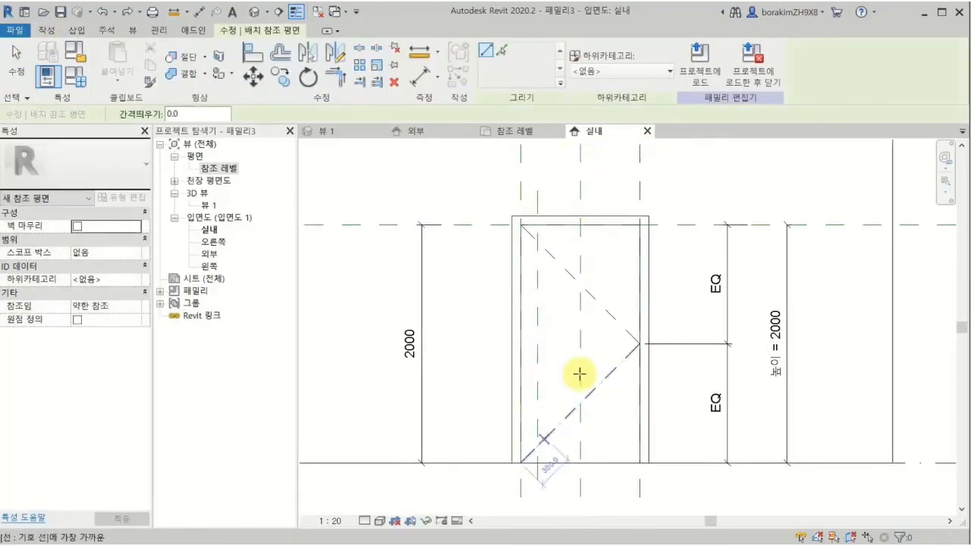
click(627, 191)
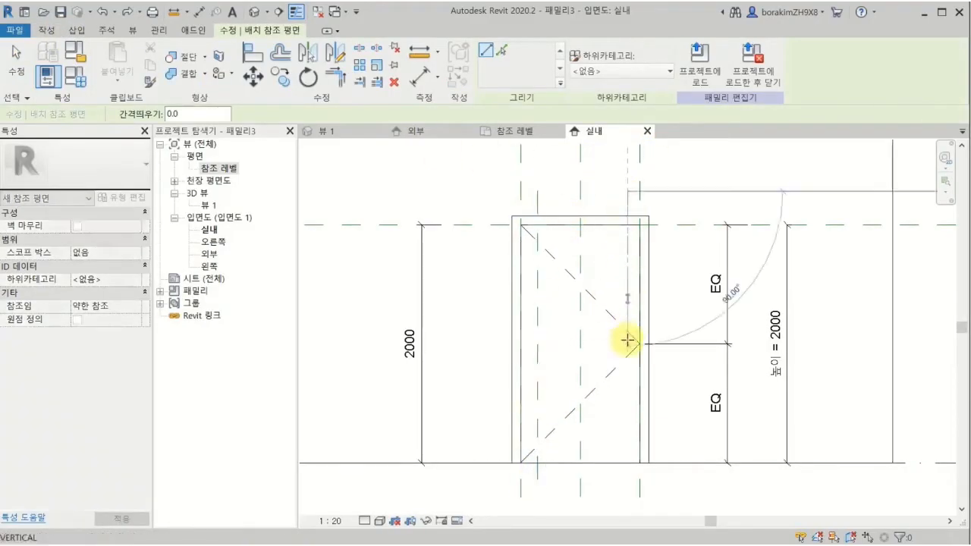
click(623, 473)
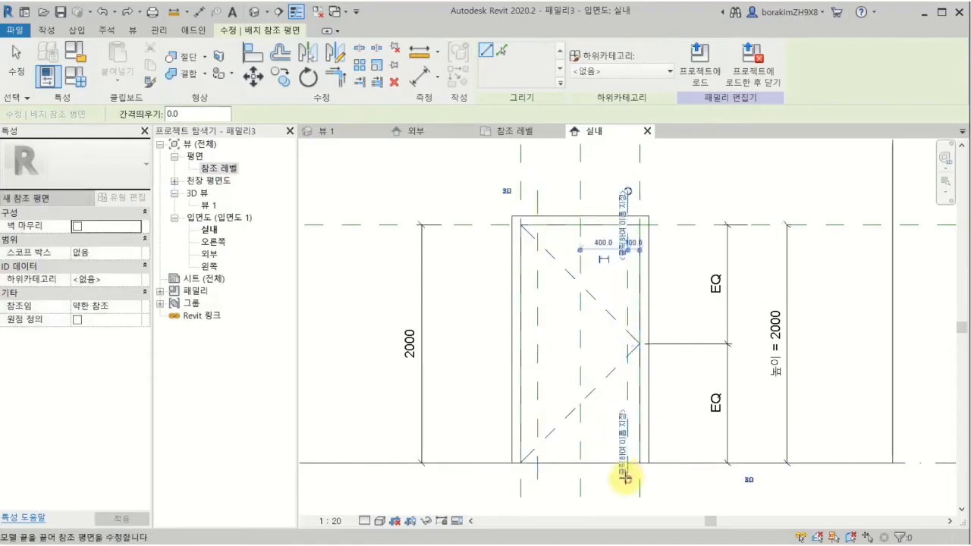
Step: Draw a horizontal reference plane across the door about 171 mm below the top of the opening
click(492, 245)
click(666, 245)
key(Escape)
key(Escape)
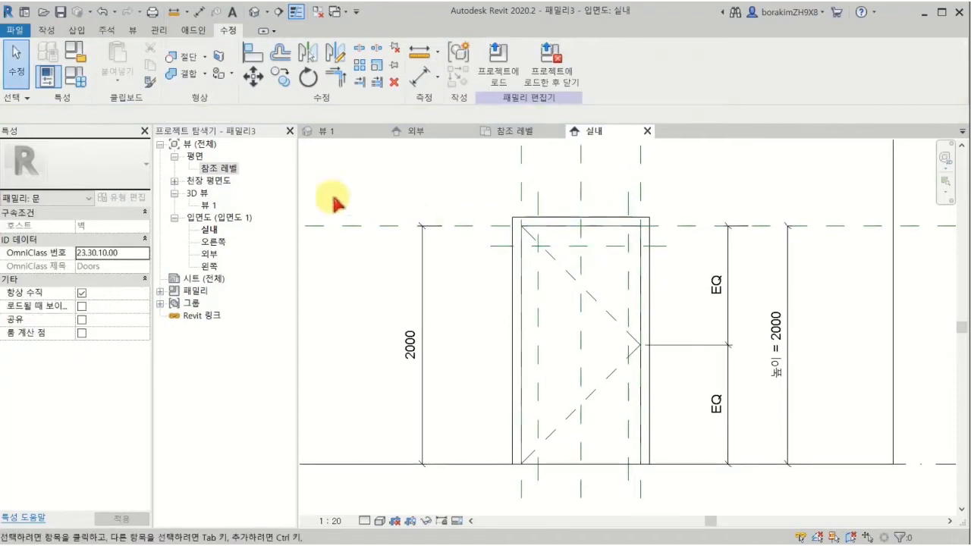
Step: Add an aligned dimension between the opening's head reference plane and the new horizontal reference plane below it
click(115, 30)
click(48, 57)
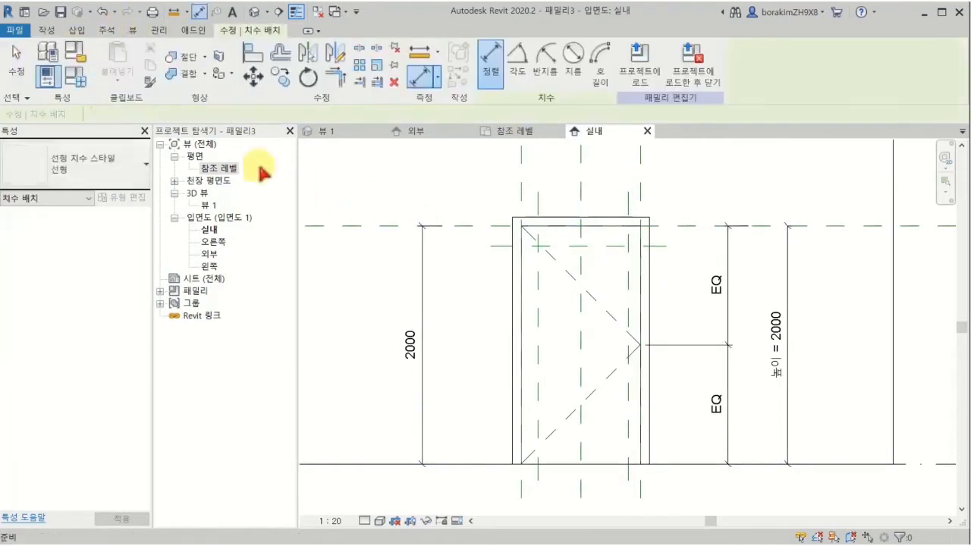
click(684, 227)
click(662, 245)
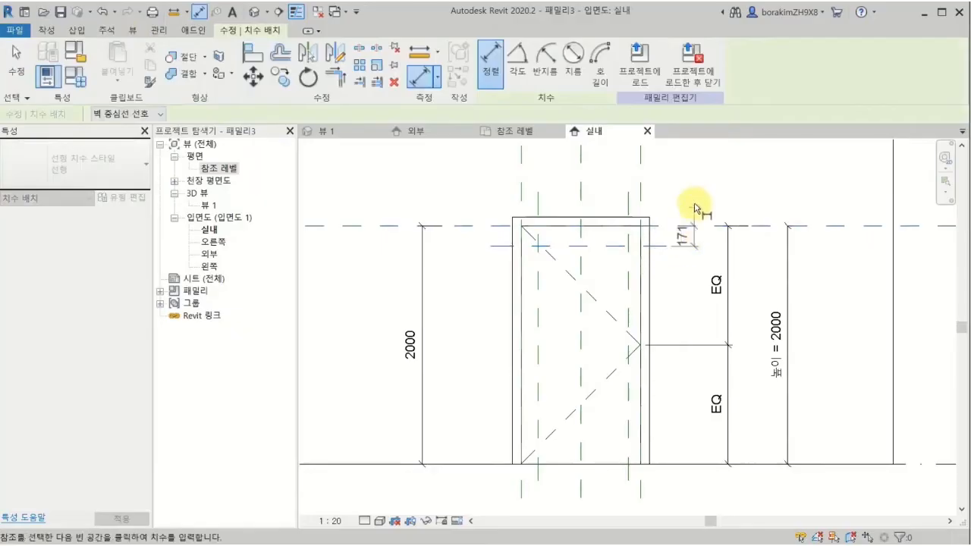
click(697, 194)
key(Escape)
key(Escape)
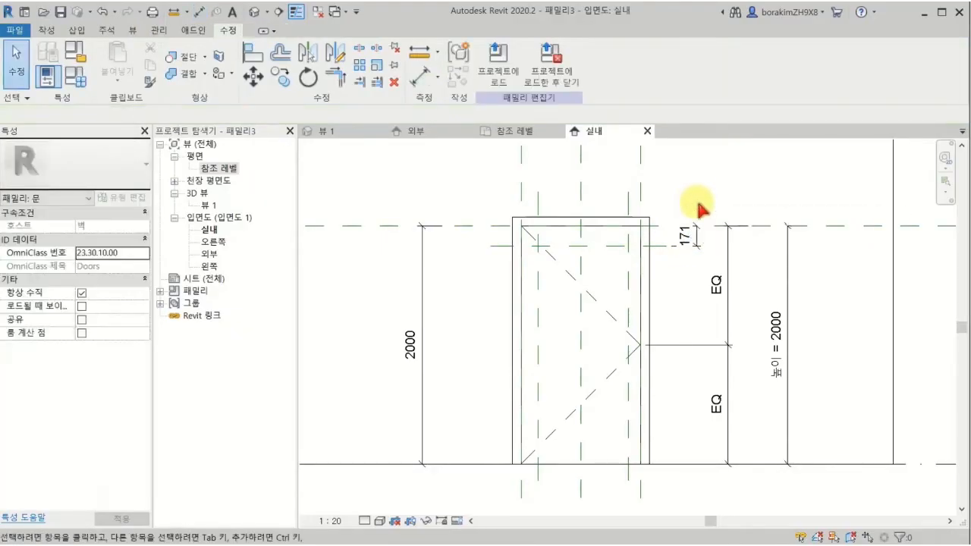
Step: Label the new head dimension with a new family type parameter named 프레임 폭, grouped under 치수
click(697, 240)
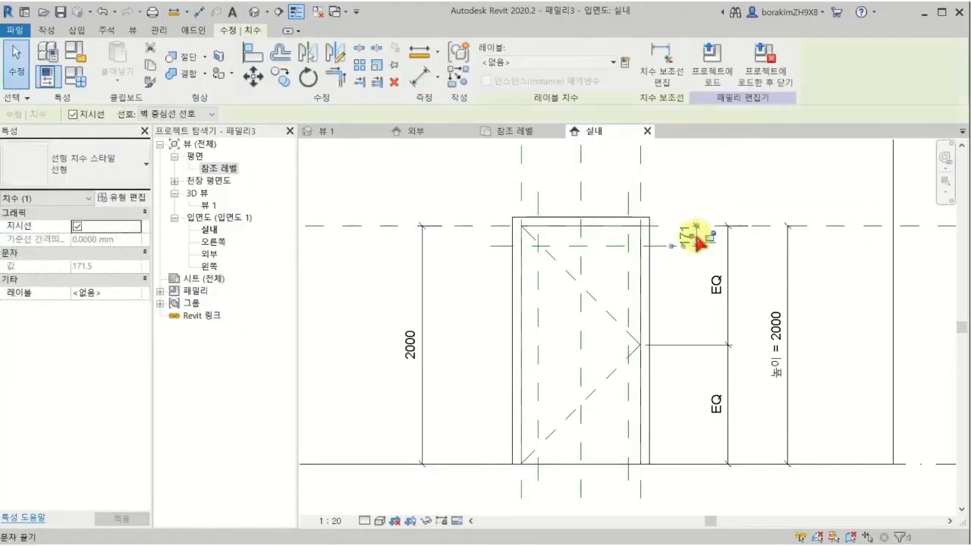
click(624, 64)
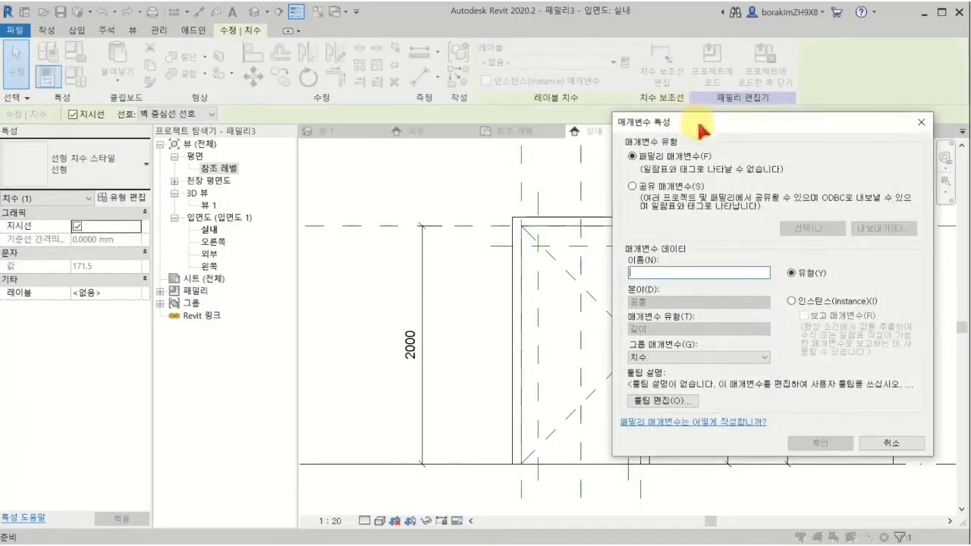
drag(699, 124, 700, 129)
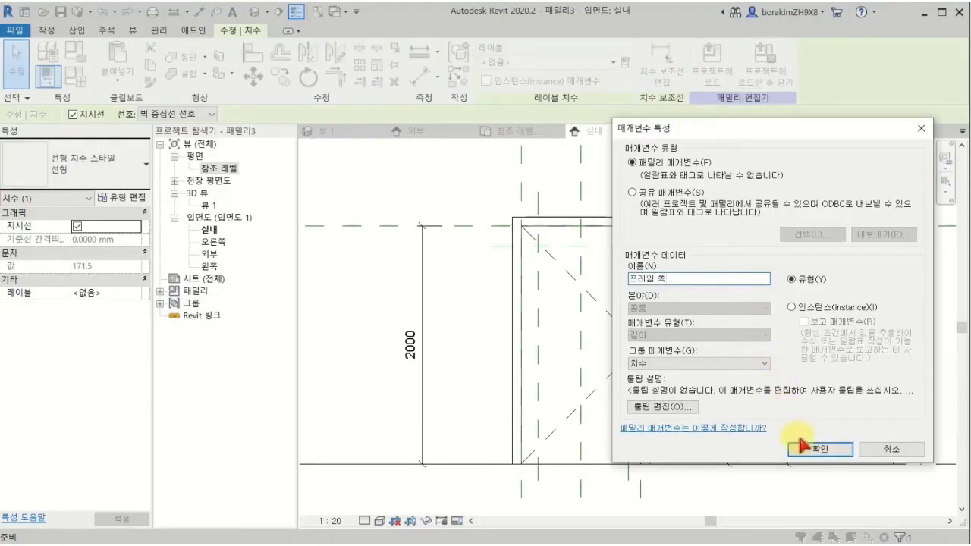
click(804, 447)
click(830, 299)
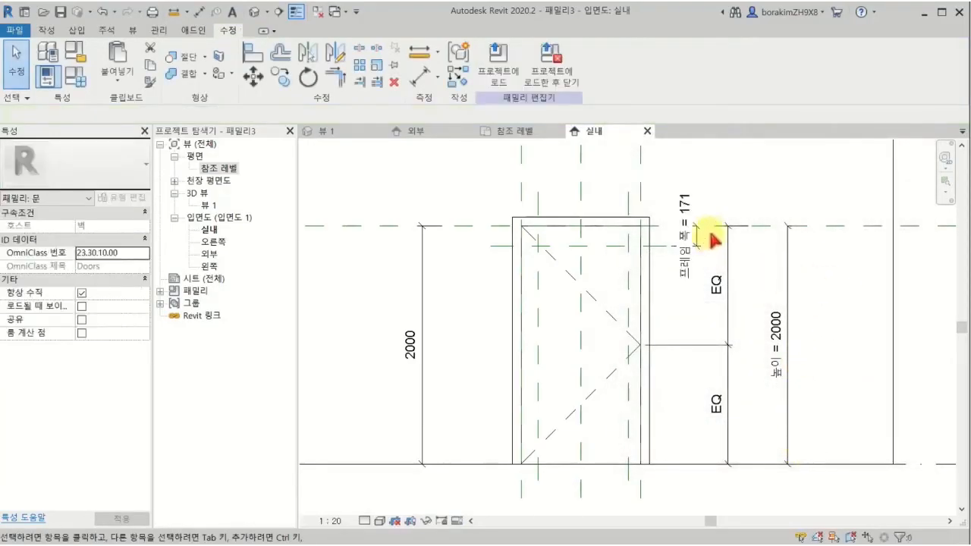
Step: Switch to the 참조 레벨 floor plan and inspect the two vertical reference planes inside the door opening
scroll(728, 258, up, 2)
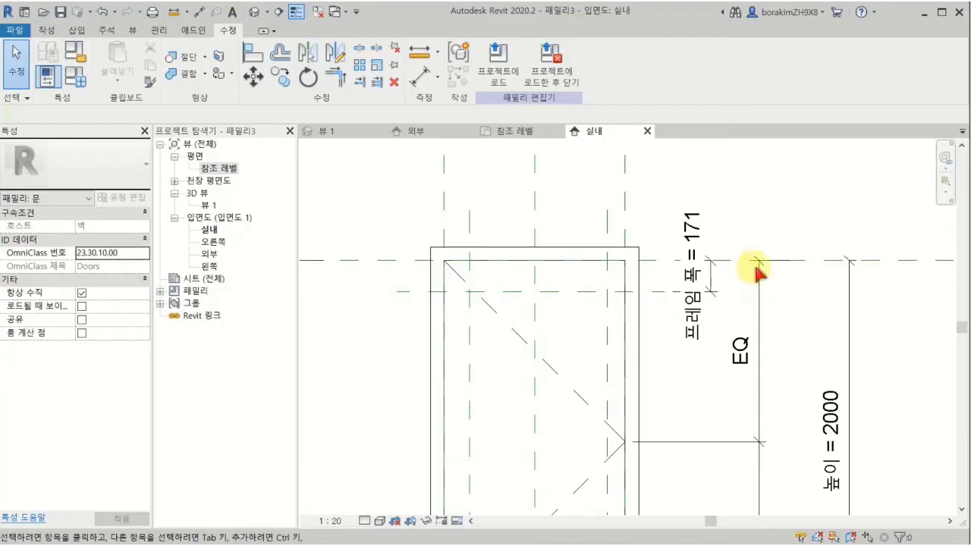
click(542, 133)
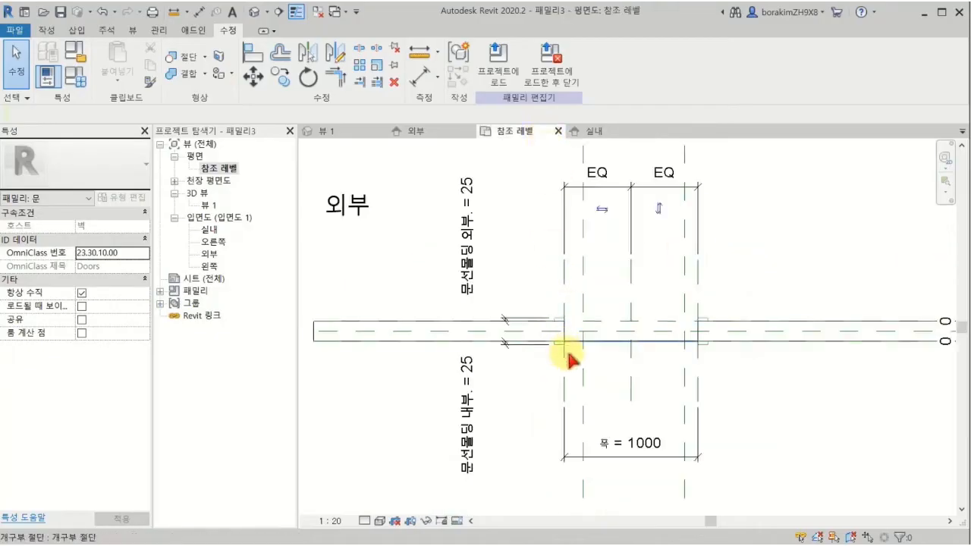
scroll(570, 368, up, 3)
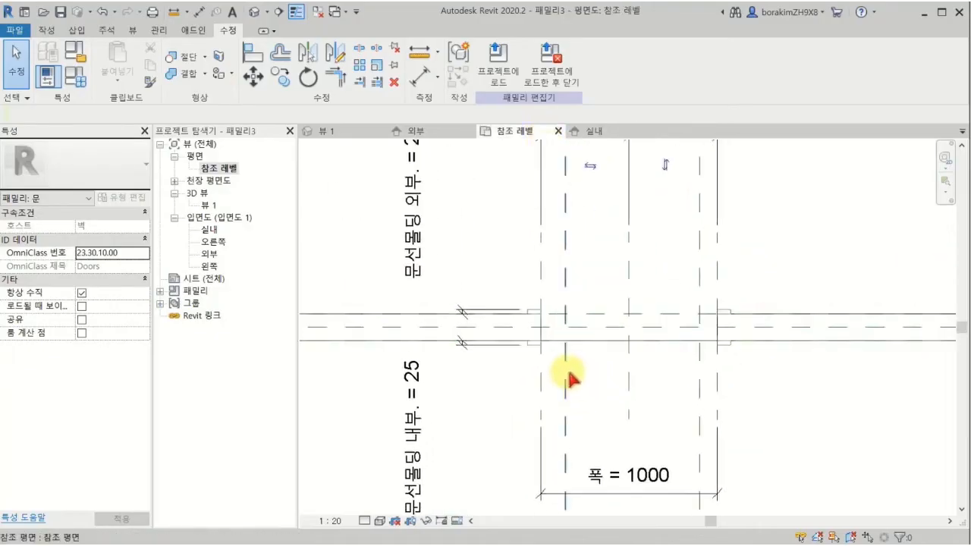
click(566, 372)
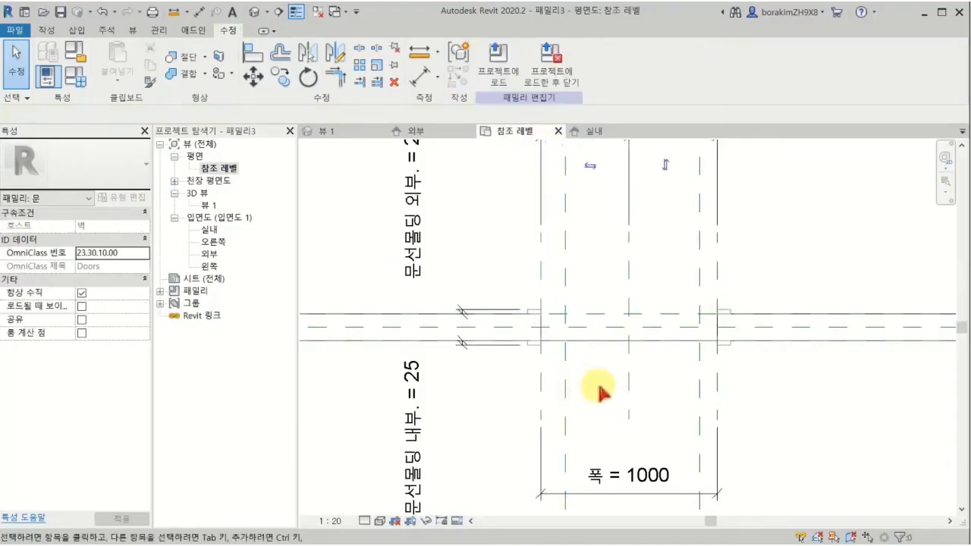
click(699, 387)
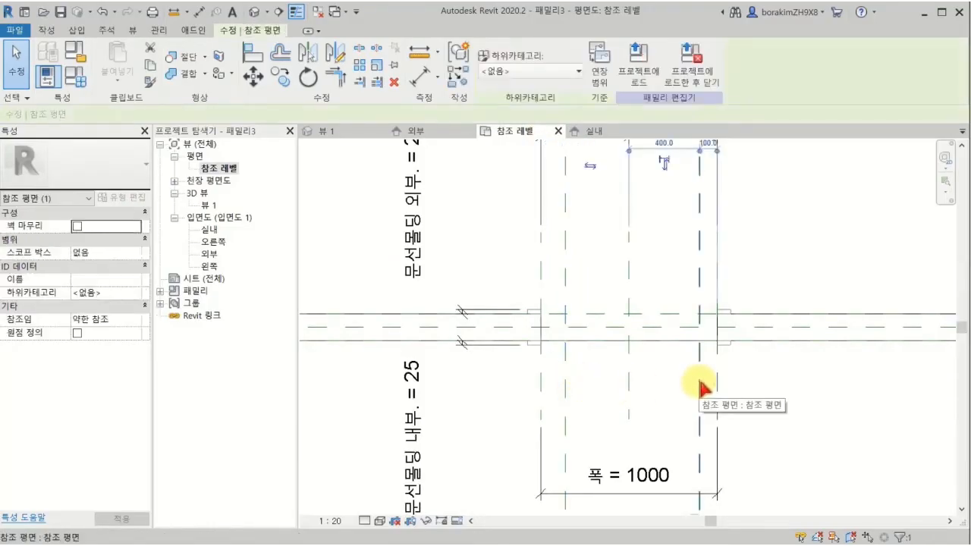
key(Escape)
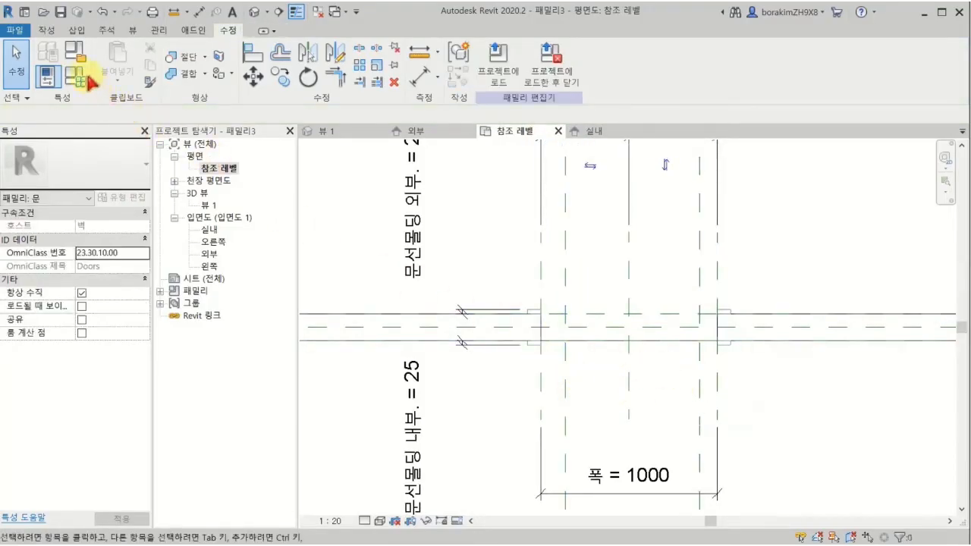
Step: Add aligned dimensions in plan from each side of the door opening to the adjacent inner reference plane
click(48, 32)
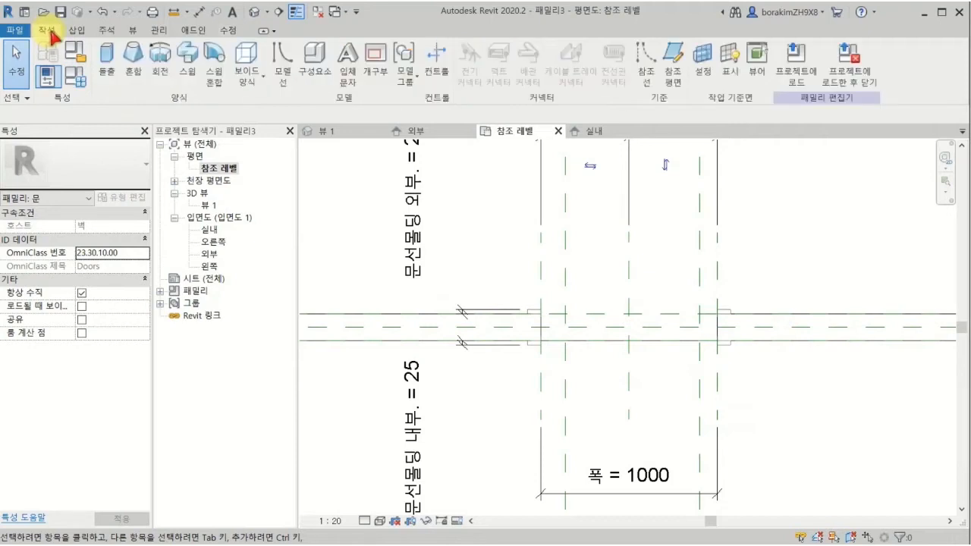
click(98, 35)
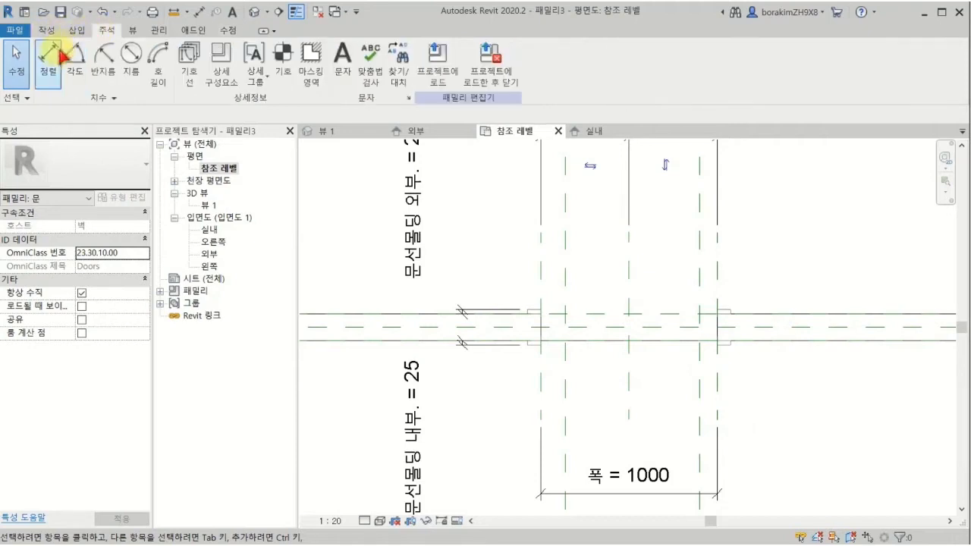
click(49, 57)
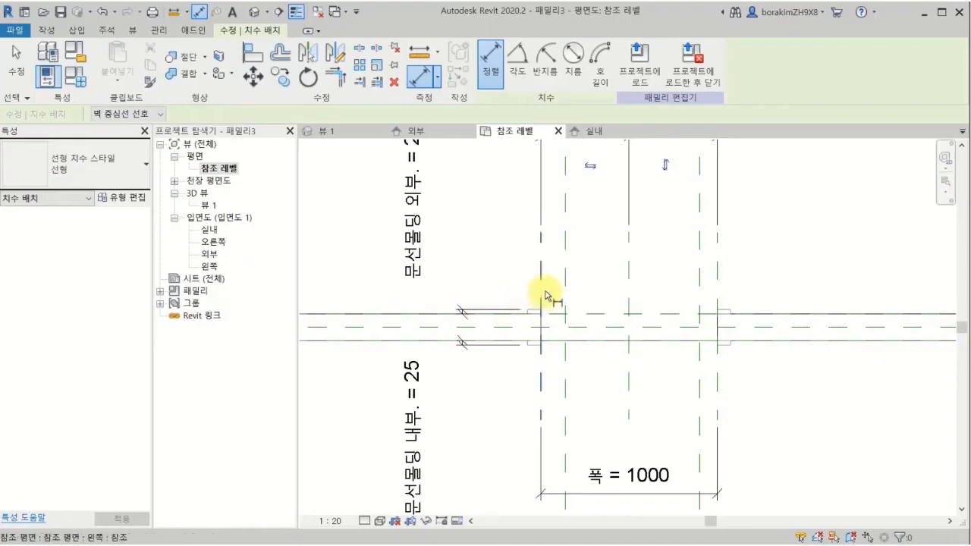
click(545, 294)
click(566, 278)
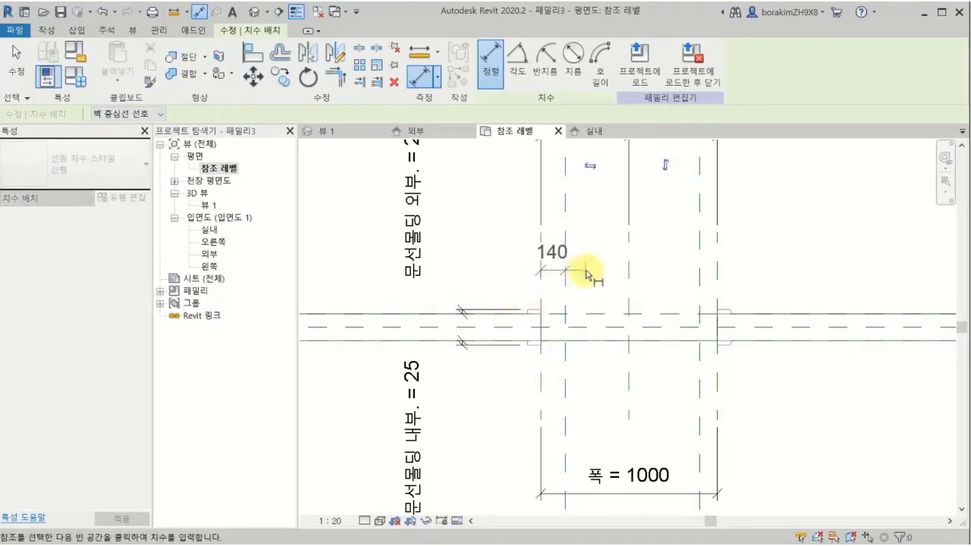
click(588, 274)
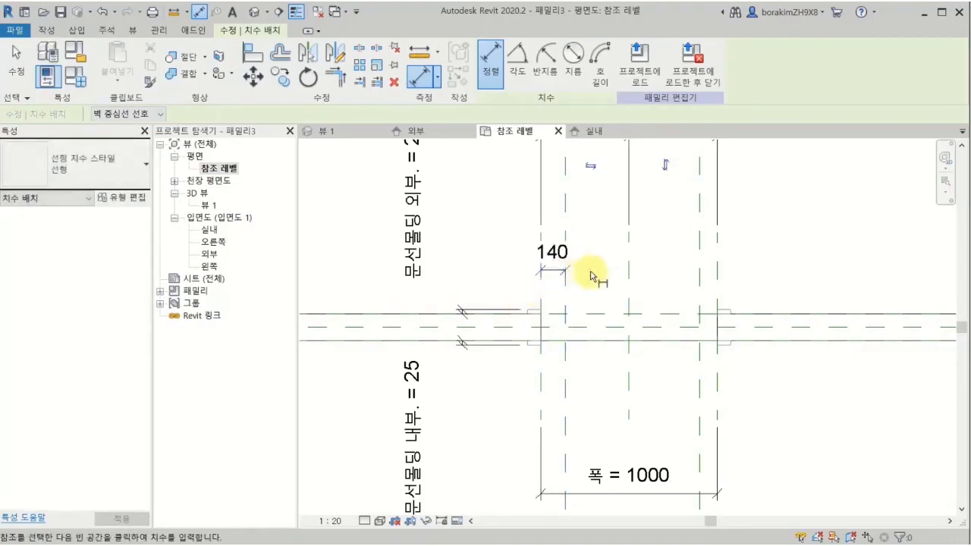
click(698, 280)
click(718, 281)
click(736, 278)
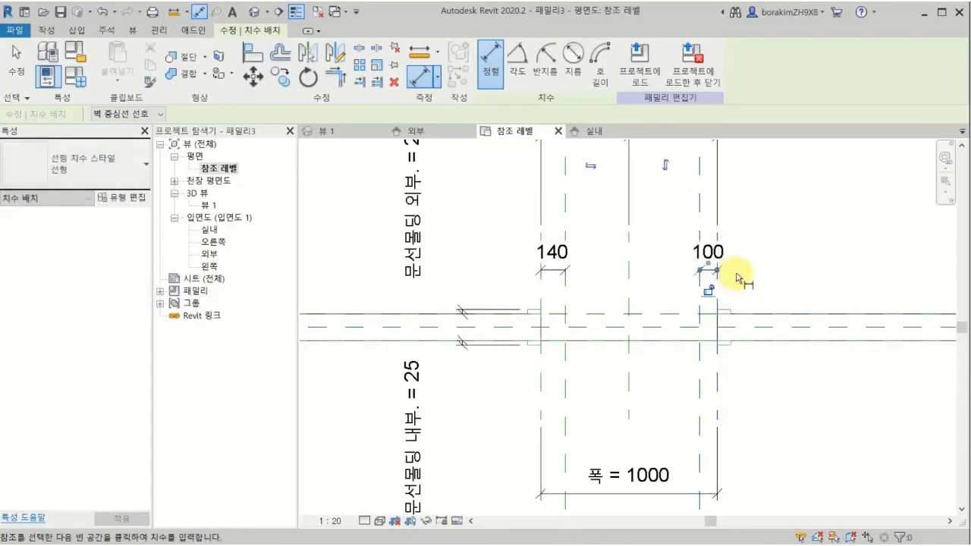
key(Escape)
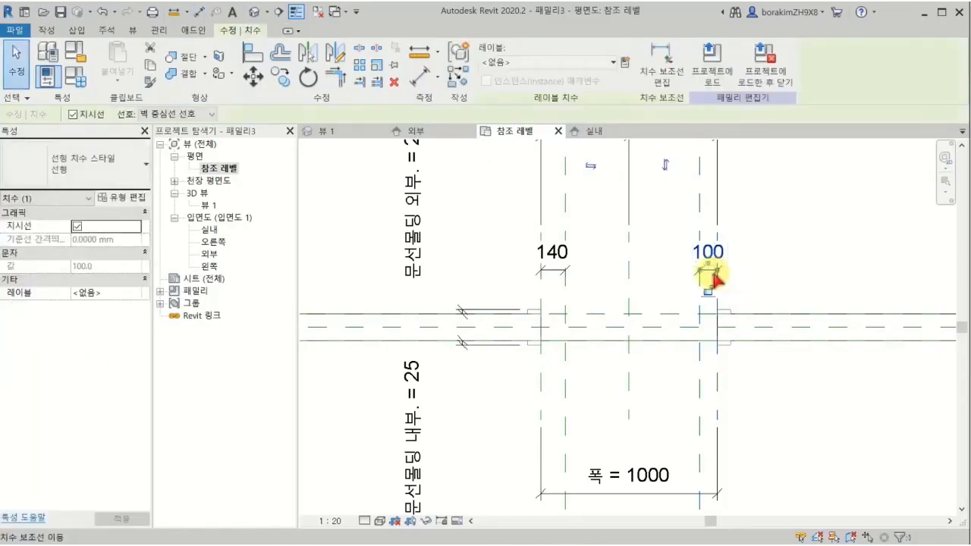
Step: Label both new jamb dimensions with the existing 프레임 폭 parameter
ctrl+click(562, 272)
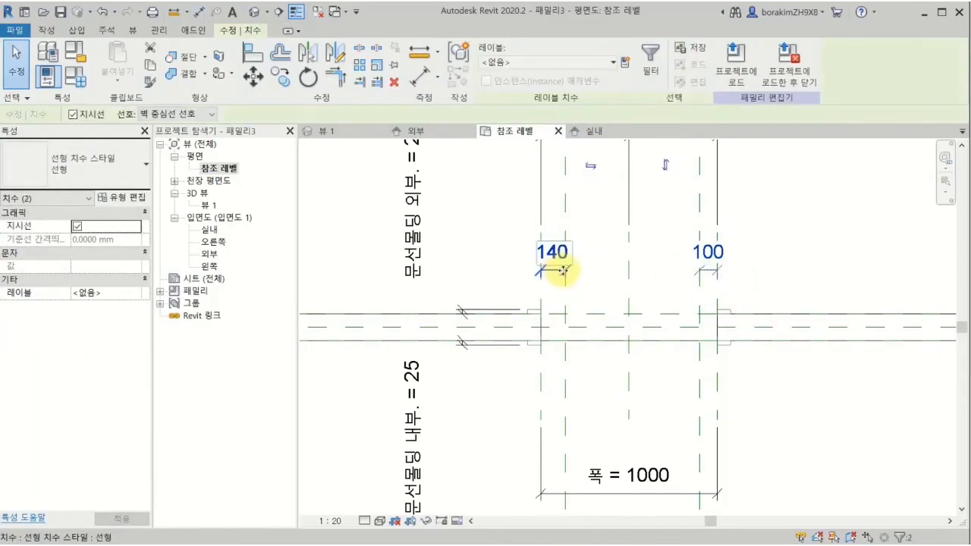
click(581, 64)
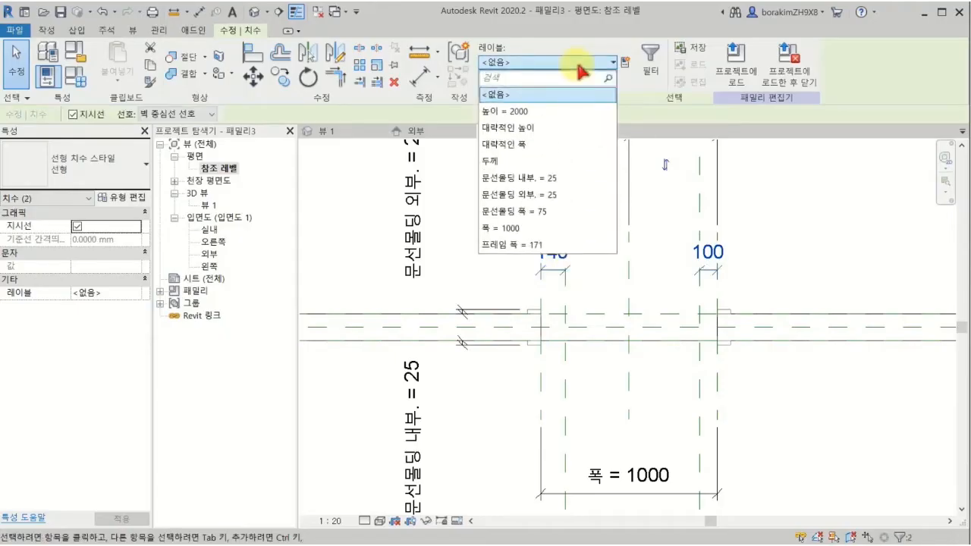
click(559, 244)
click(792, 286)
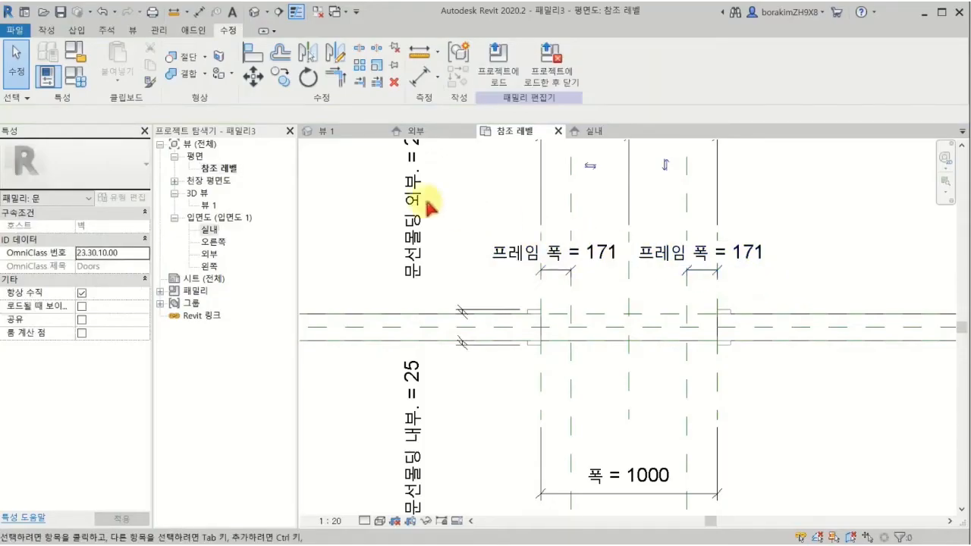
Step: Set the work plane by picking the reference plane along the wall's centre, and open the 실내 elevation to sketch on it
click(53, 31)
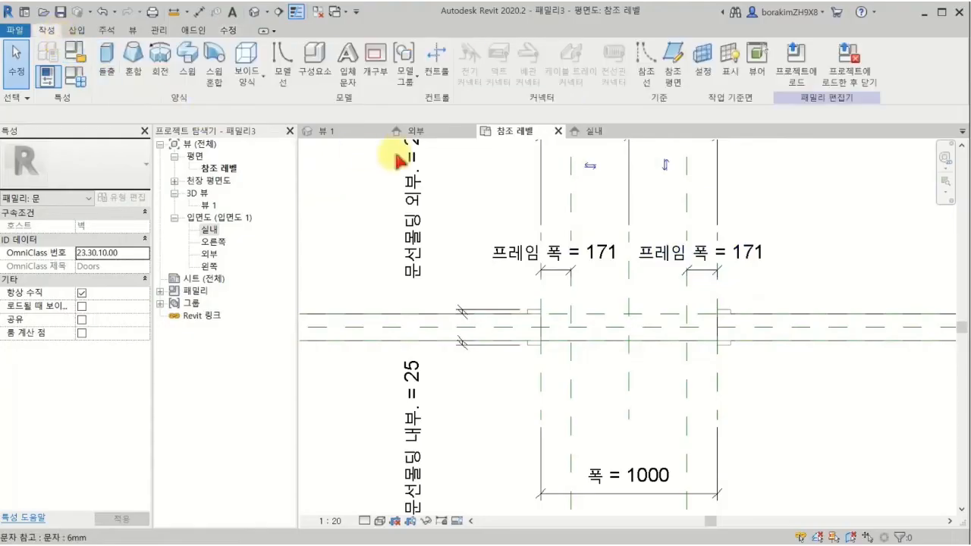
click(704, 76)
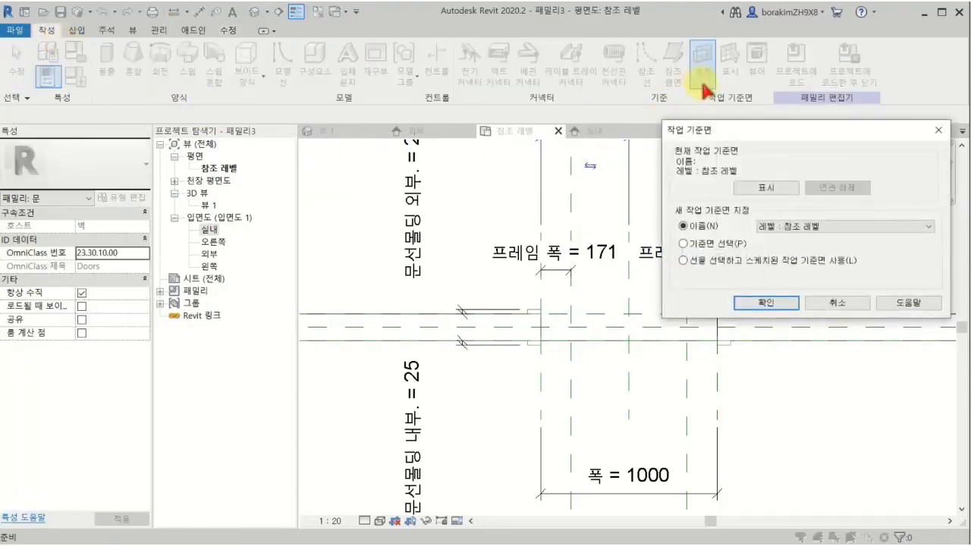
click(764, 304)
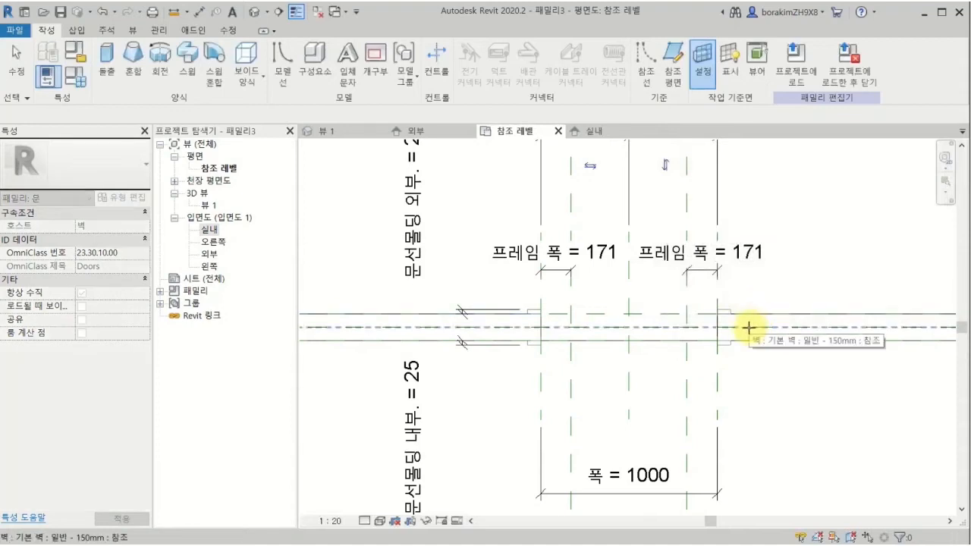
key(Tab)
click(748, 327)
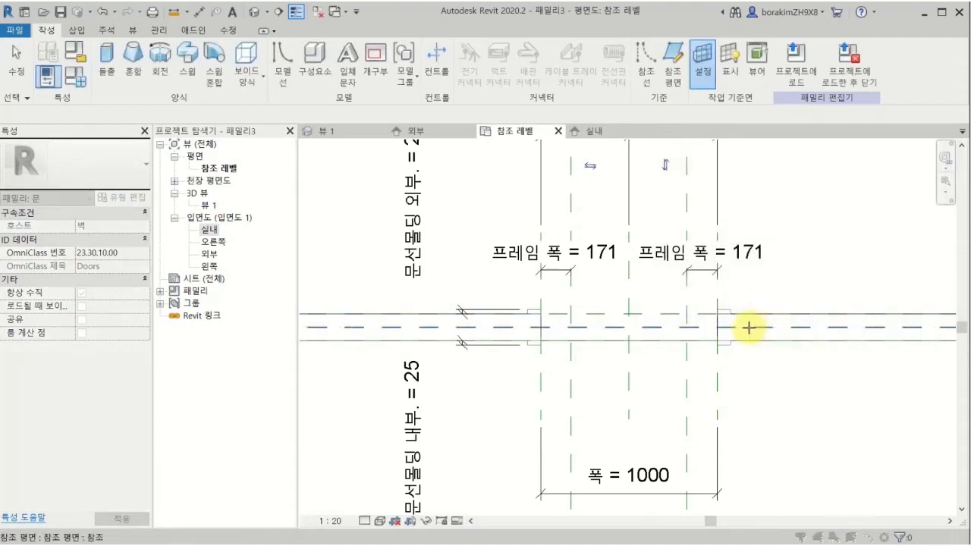
click(510, 410)
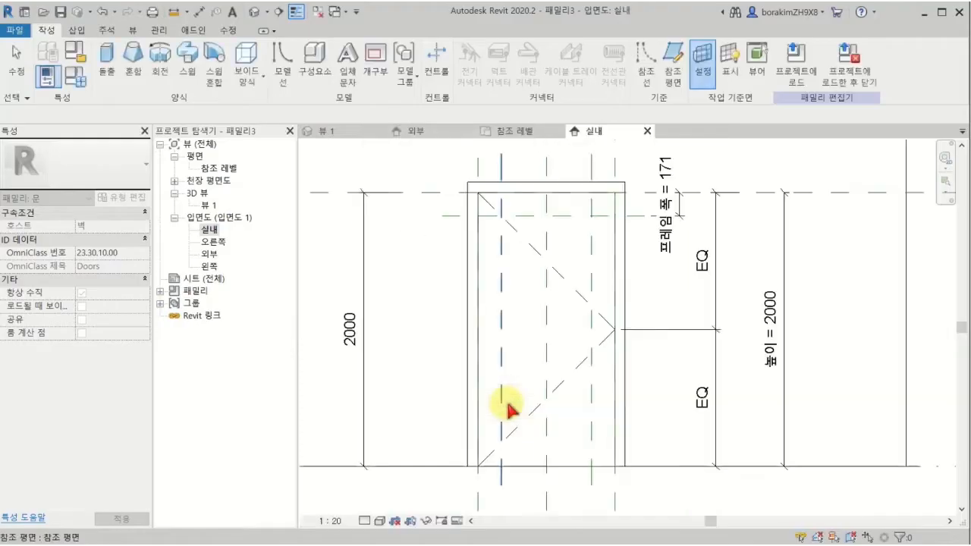
middle_drag(526, 409, 547, 409)
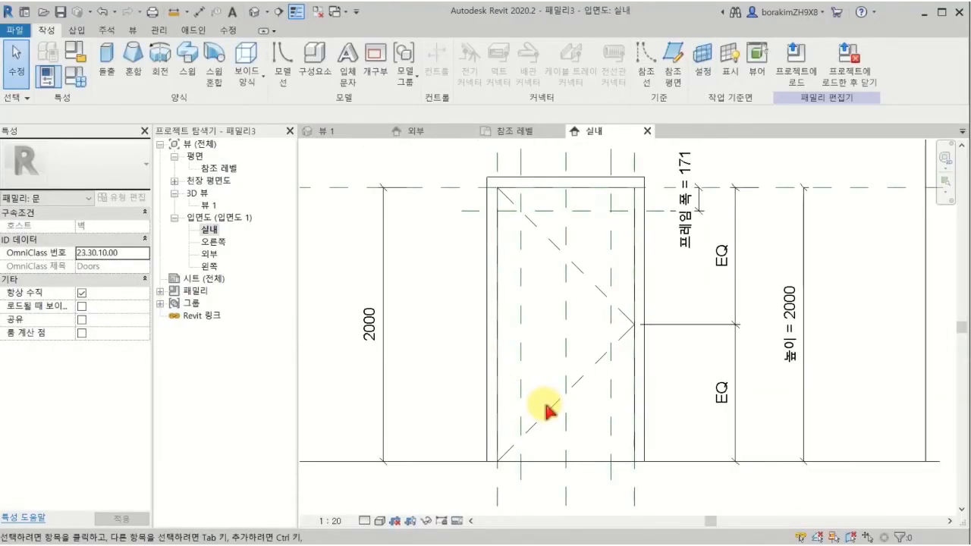
Step: Start a Sweep and sketch its path up one jamb, across the head and down the other jamb of the opening
click(195, 77)
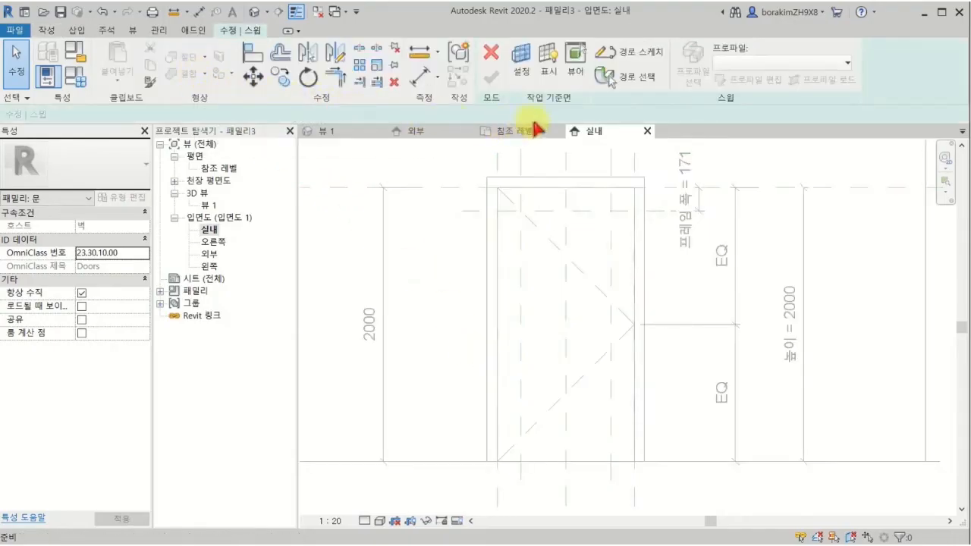
click(637, 55)
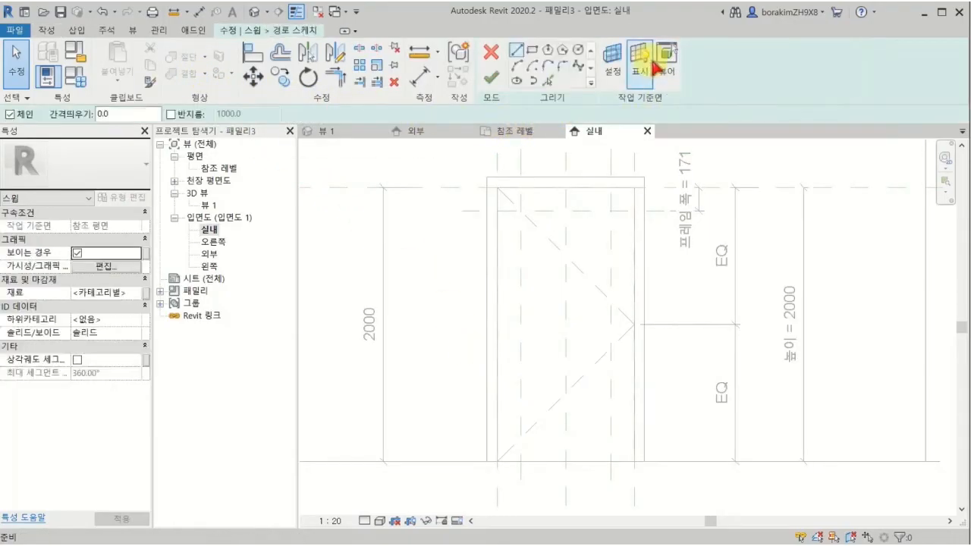
click(497, 458)
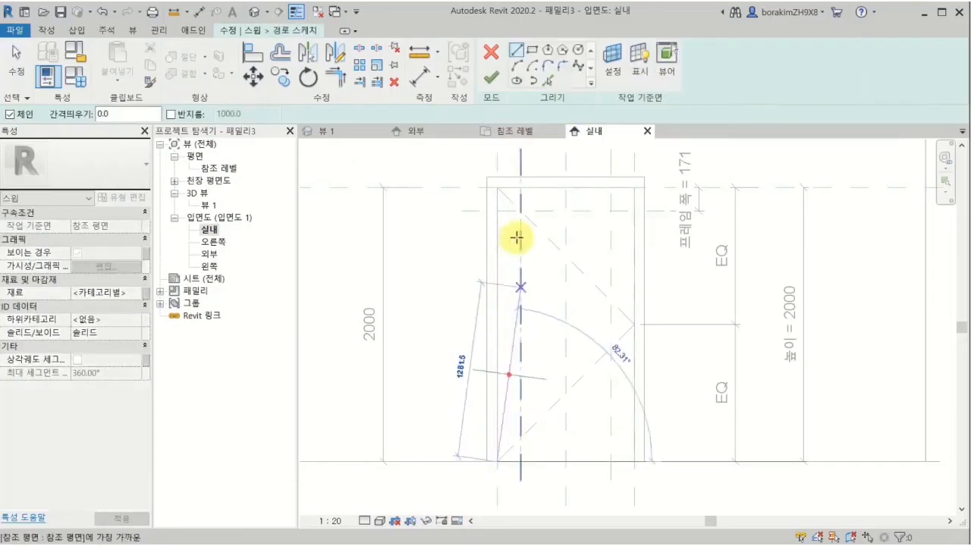
click(500, 191)
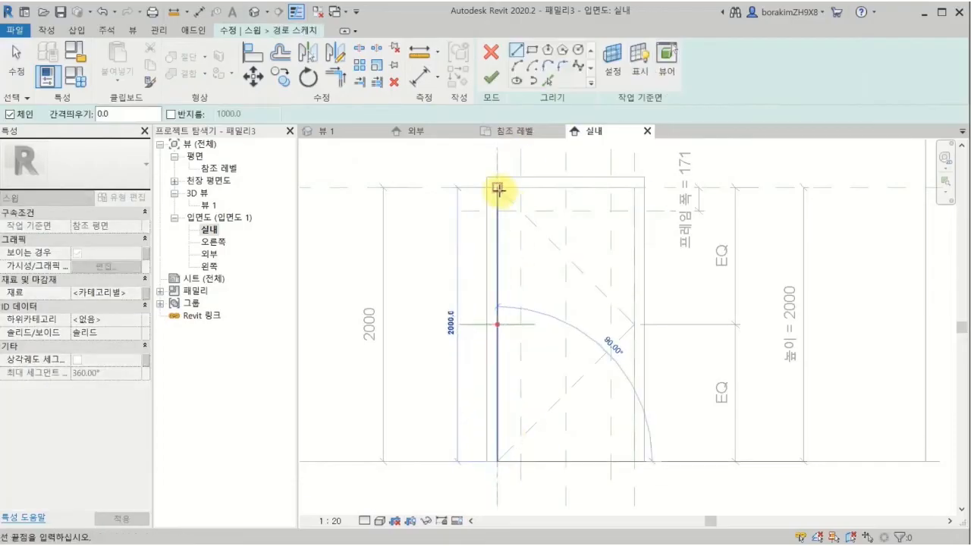
click(635, 190)
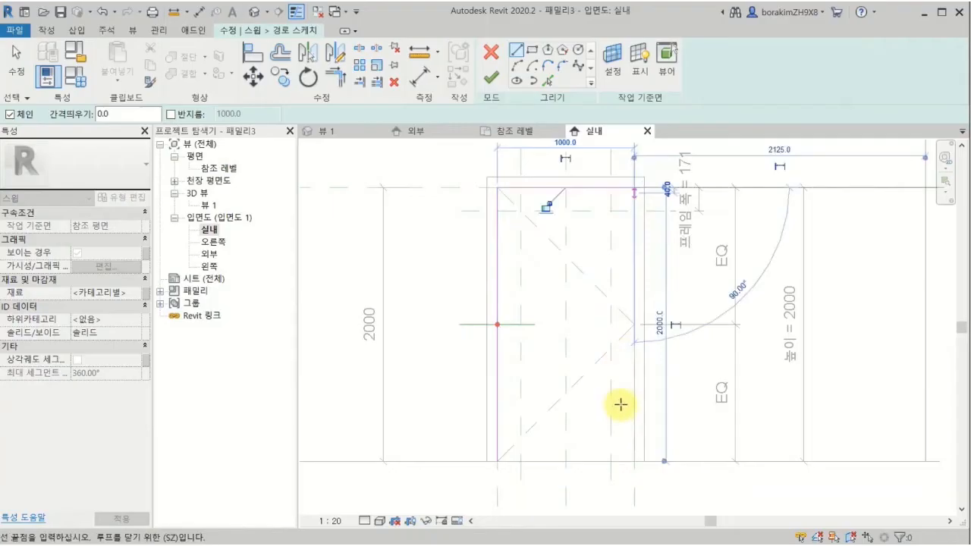
click(634, 460)
key(Escape)
key(Escape)
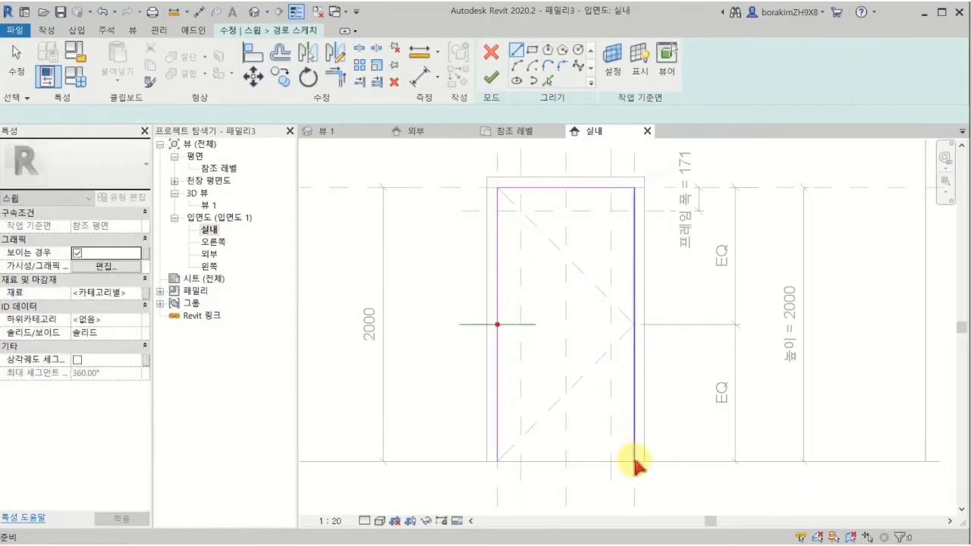
Step: Align and lock the sweep path to the jamb and head reference planes, and its lower end to the reference level
click(264, 64)
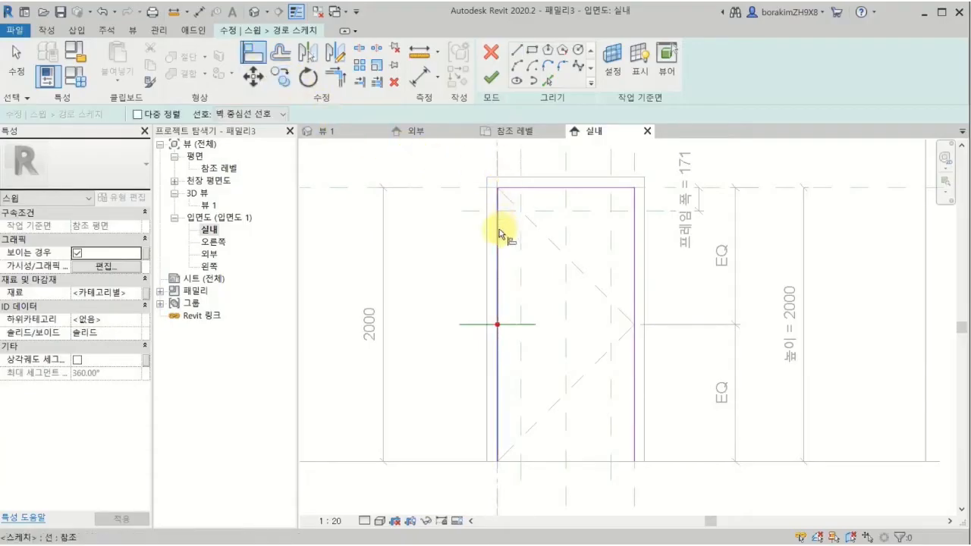
click(500, 321)
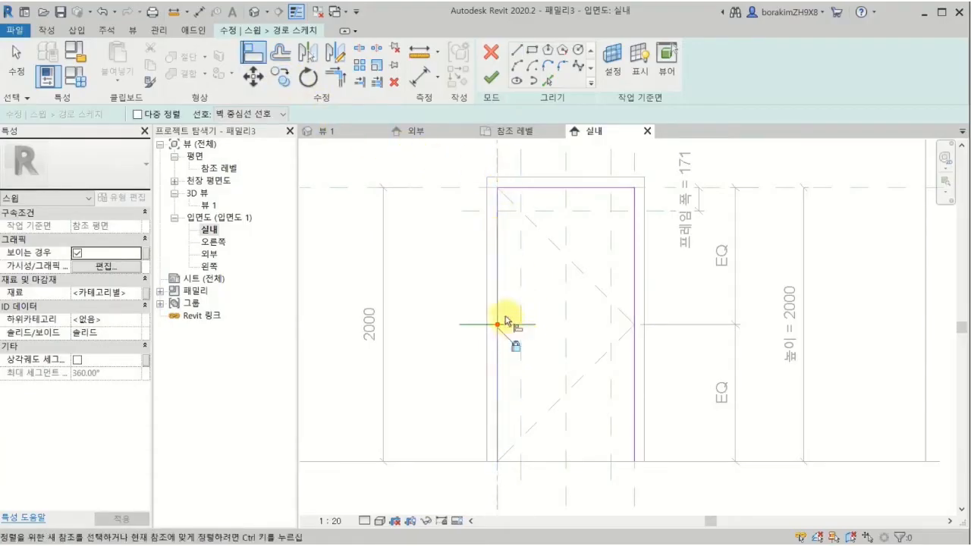
click(457, 188)
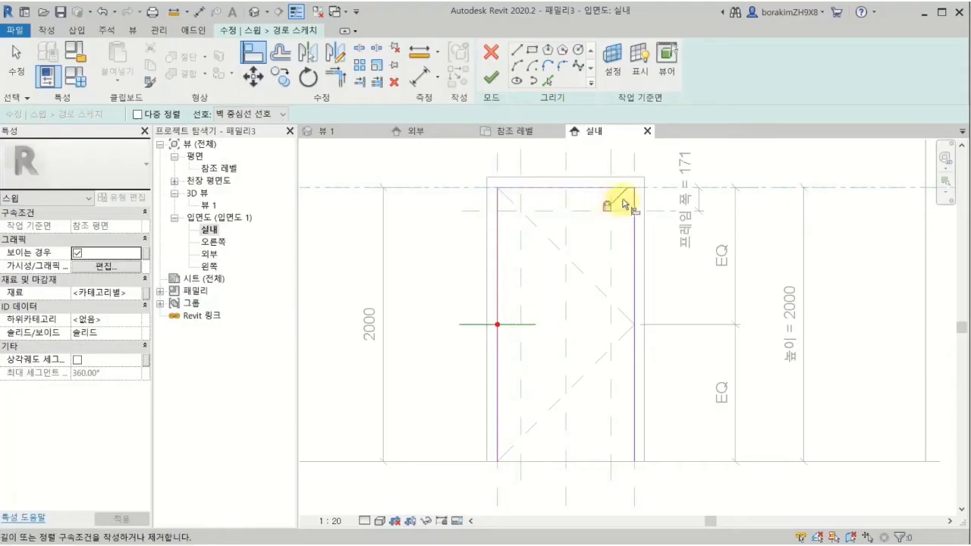
click(632, 171)
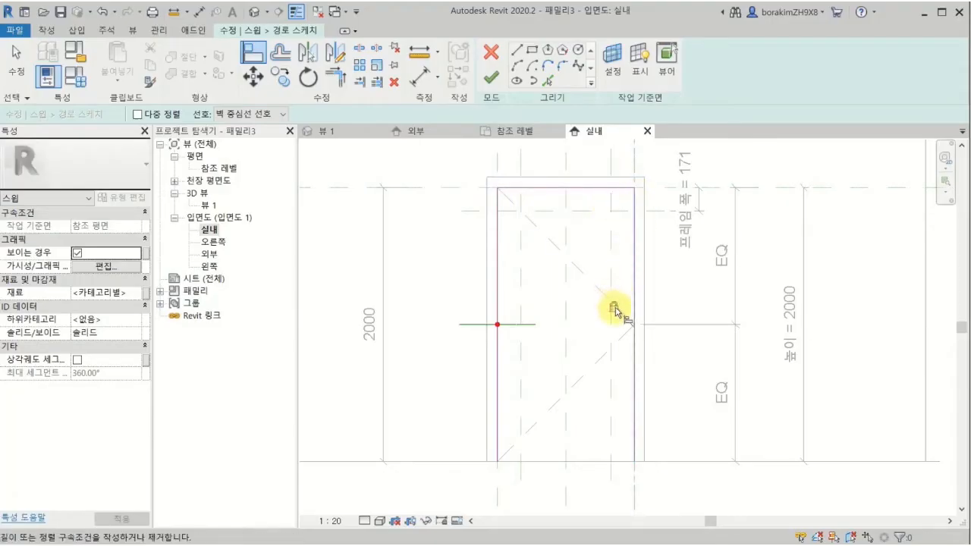
click(455, 462)
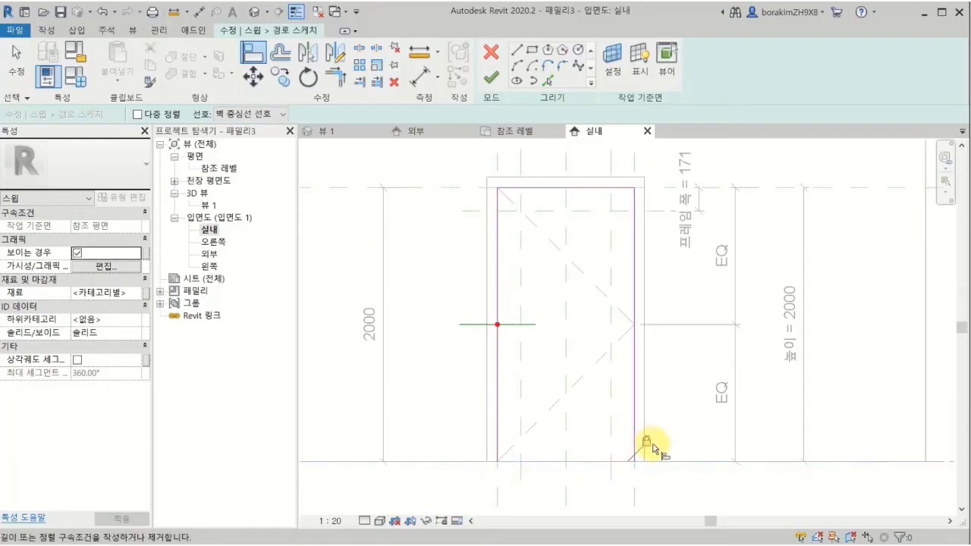
scroll(653, 449, up, 5)
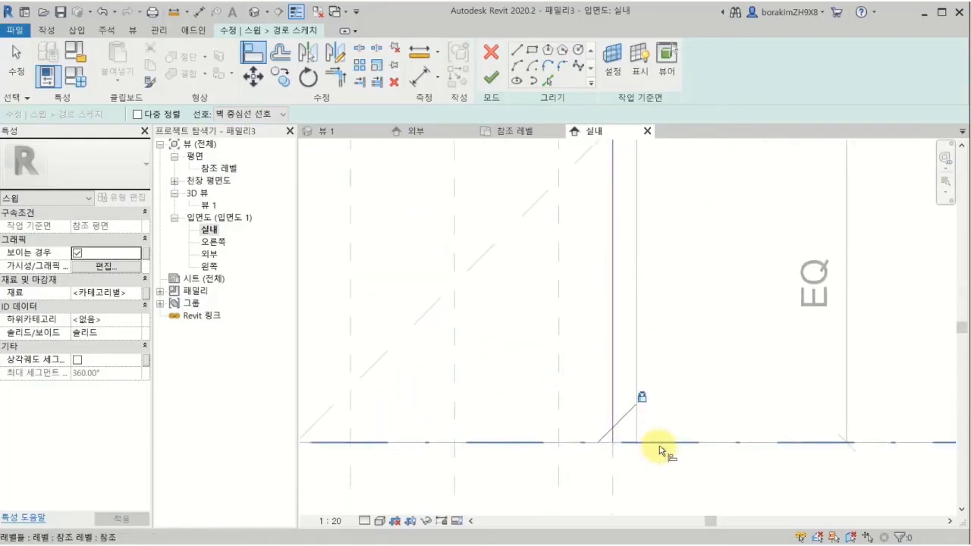
key(Escape)
key(Escape)
scroll(646, 303, down, 5)
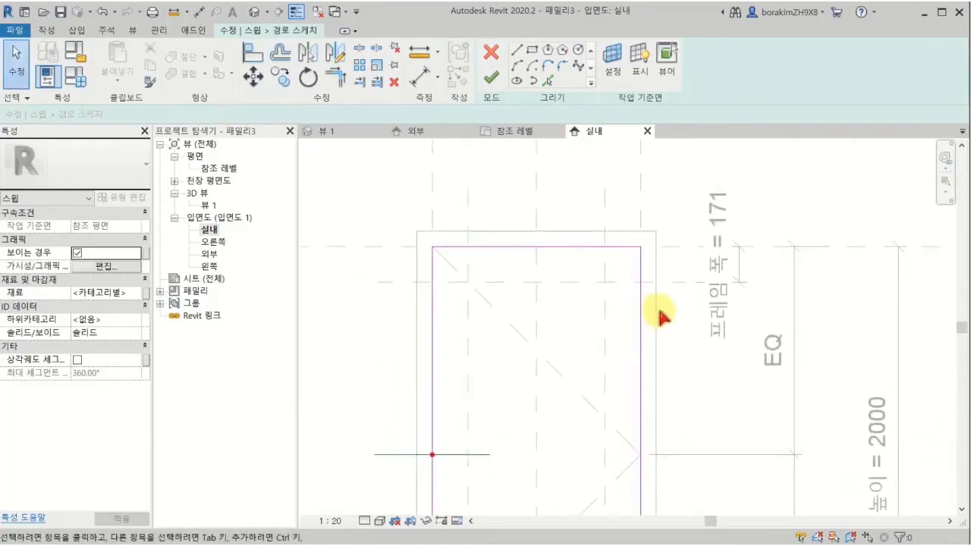
Step: Align and lock both upper corners of the sweep path to the head reference plane
scroll(657, 279, up, 4)
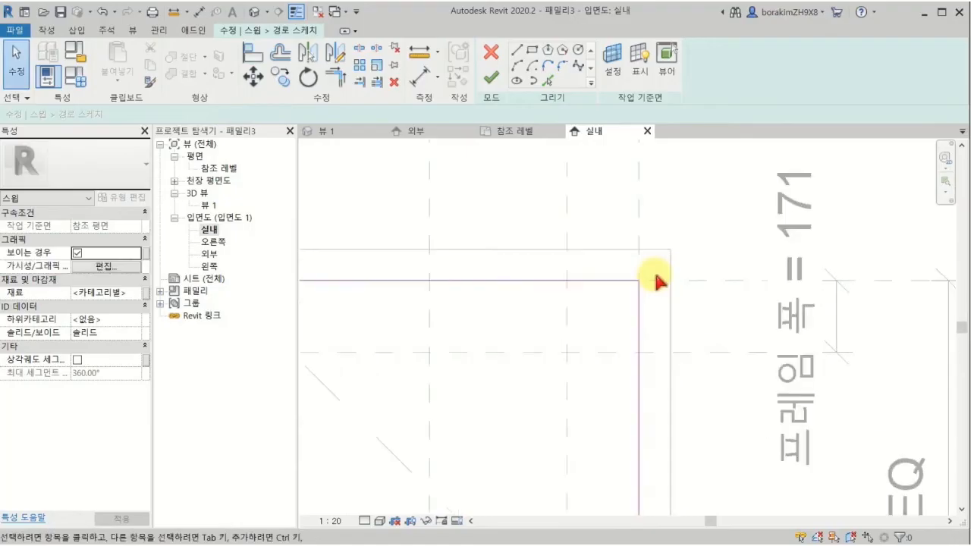
click(250, 63)
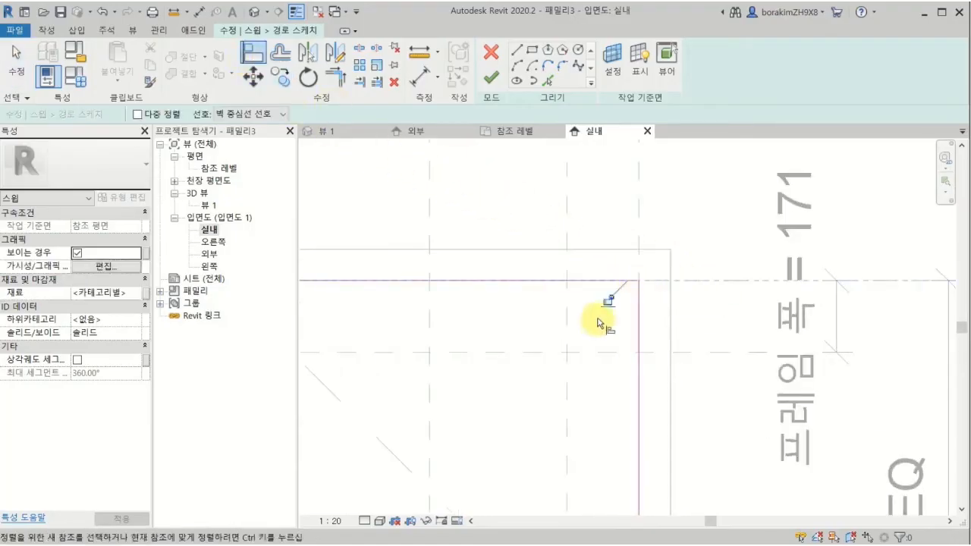
mouse_move(606, 303)
middle_down()
mouse_move(584, 309)
mouse_move(772, 334)
middle_up()
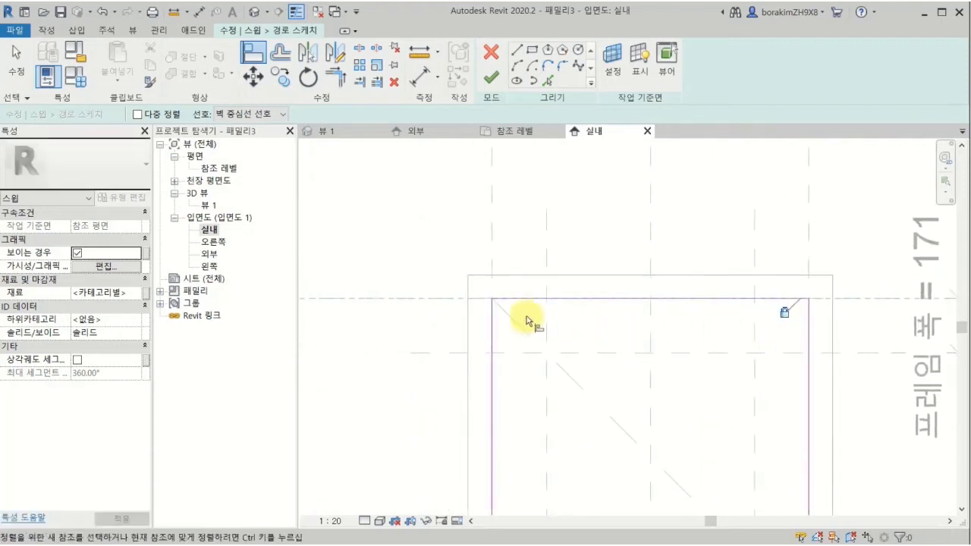
click(496, 301)
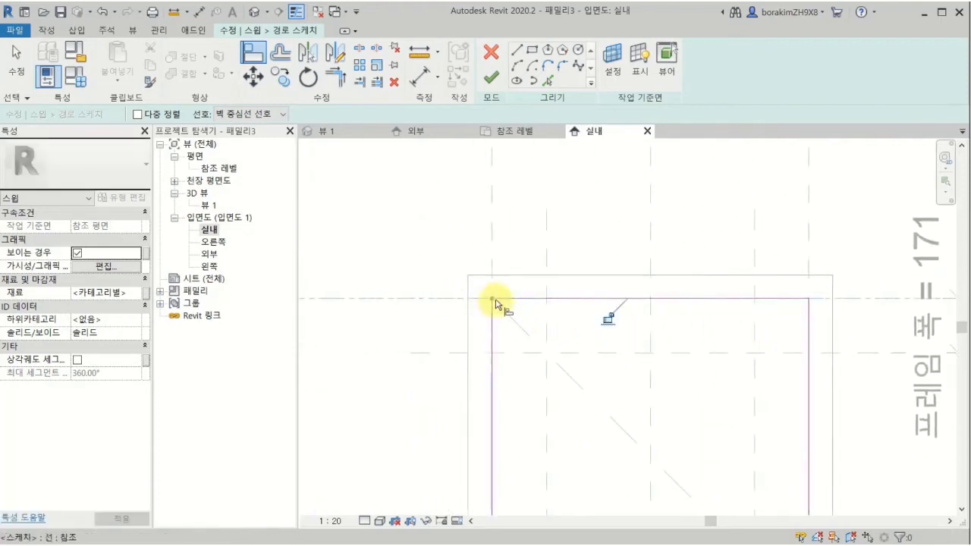
click(606, 321)
scroll(607, 321, down, 4)
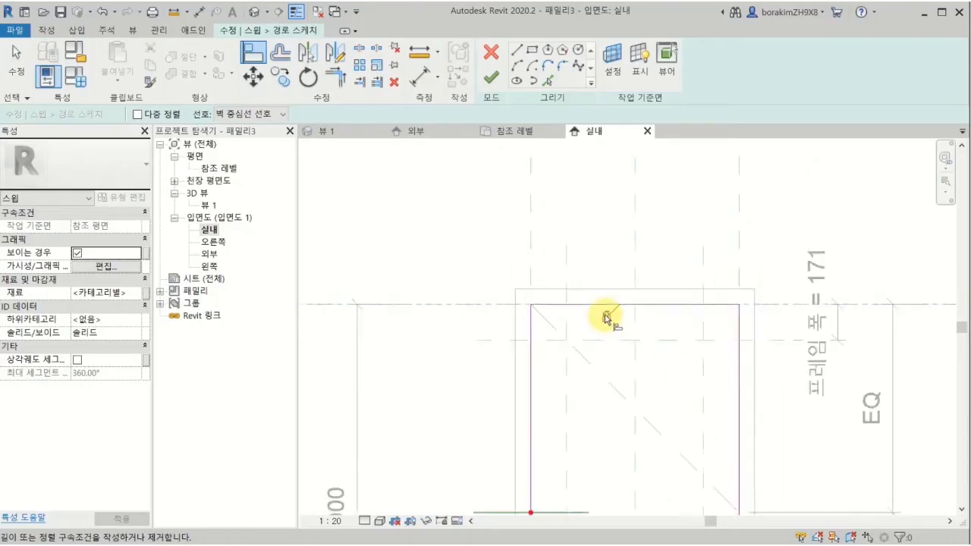
middle_drag(619, 340, 601, 305)
key(Escape)
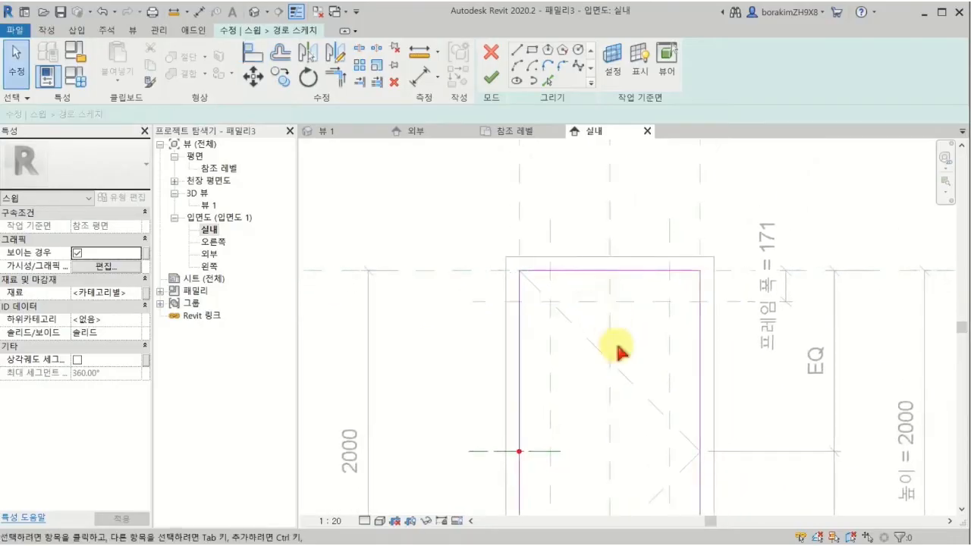
Step: Finish the sweep path and open its profile for editing in the 평면도: 참조 레벨 view
click(491, 76)
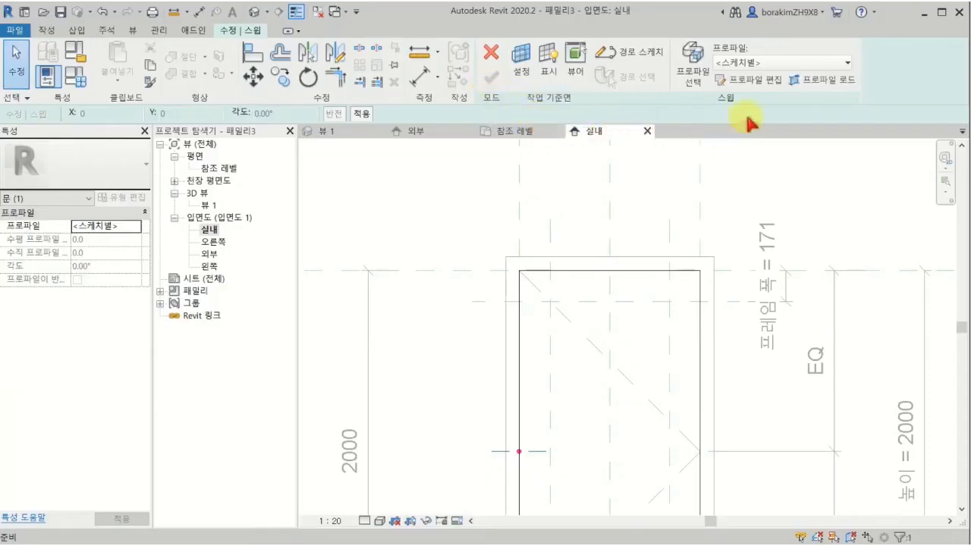
click(775, 82)
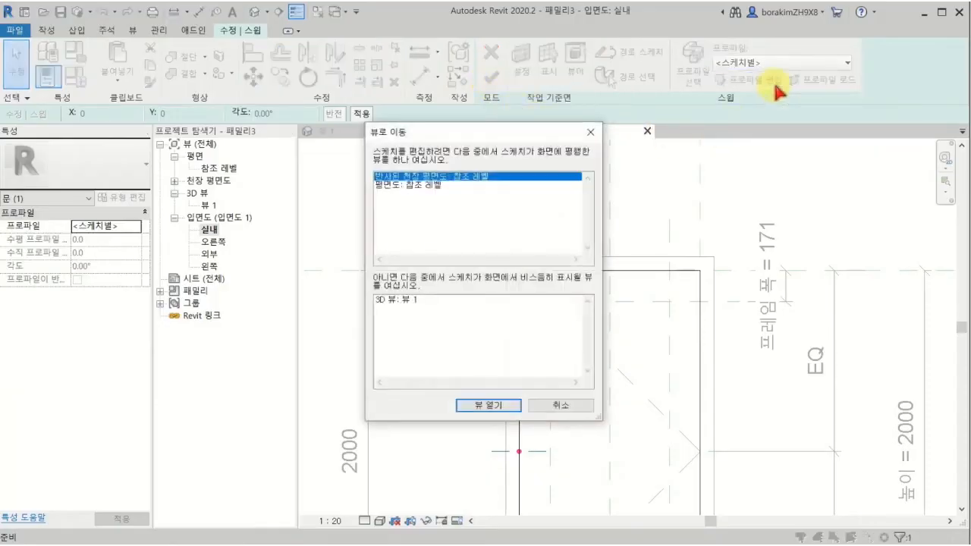
click(439, 184)
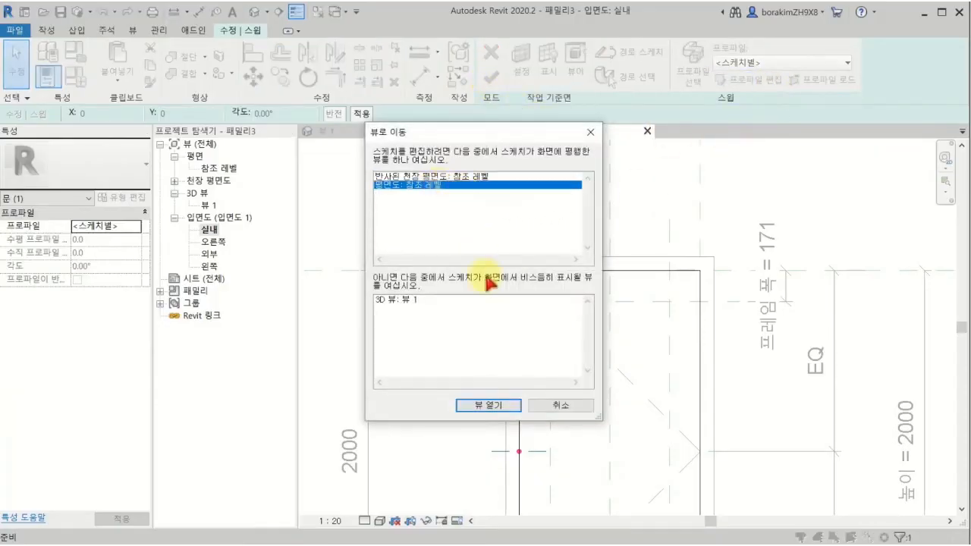
click(491, 405)
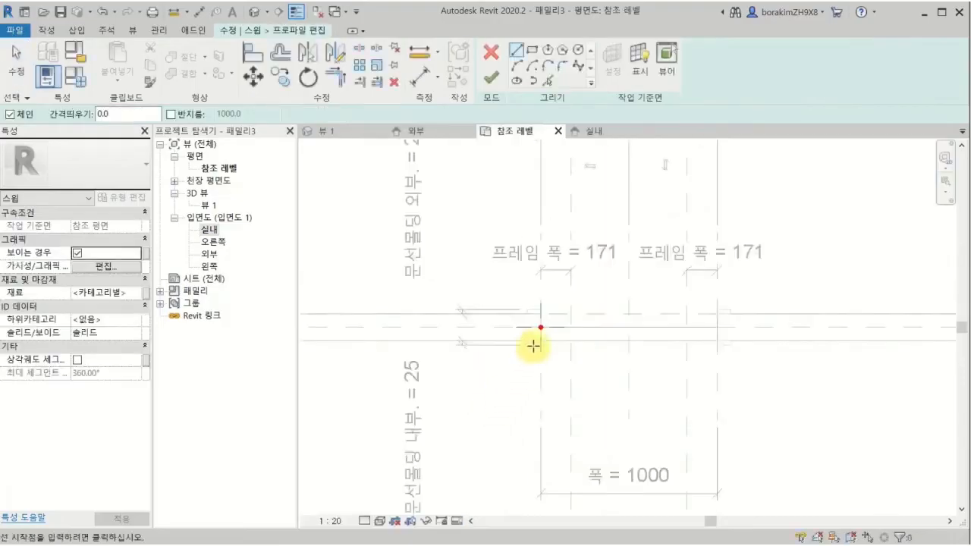
Step: Sketch a rectangular profile about 100 by 100 mm between the jamb and frame-width reference planes, beside the path's start point
scroll(548, 349, up, 5)
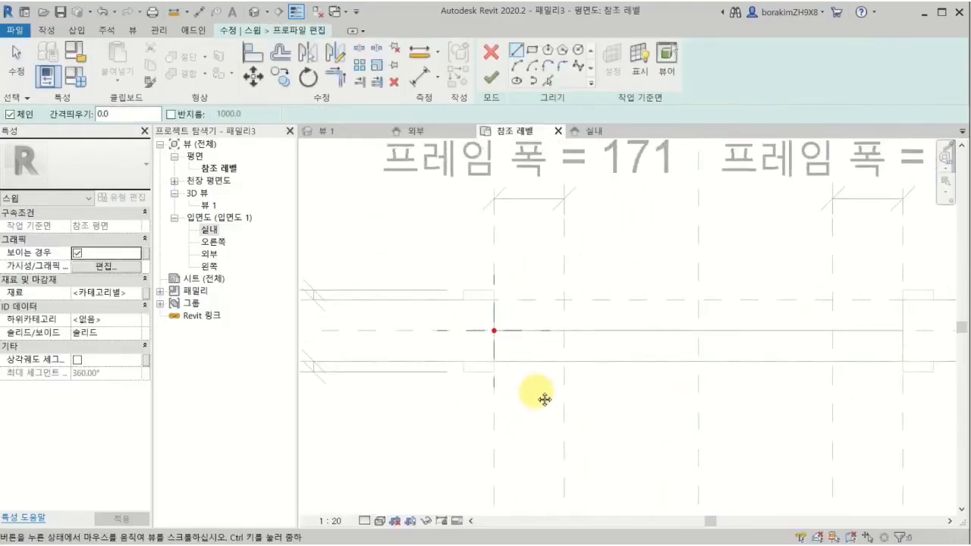
key(Escape)
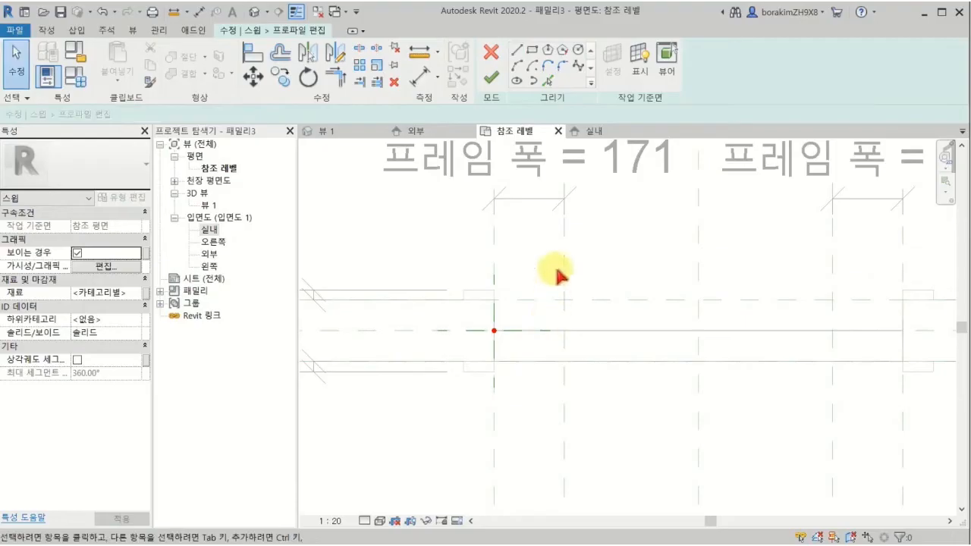
click(537, 53)
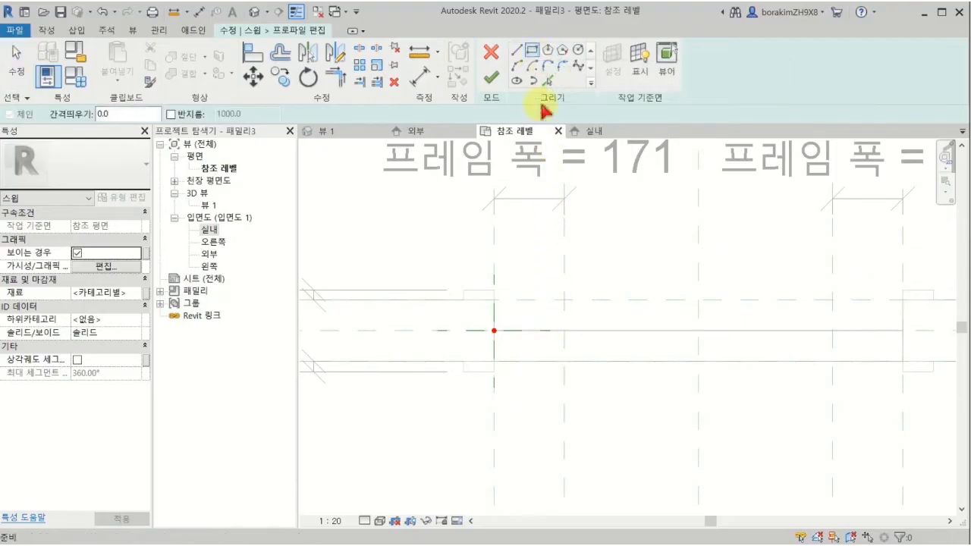
click(508, 310)
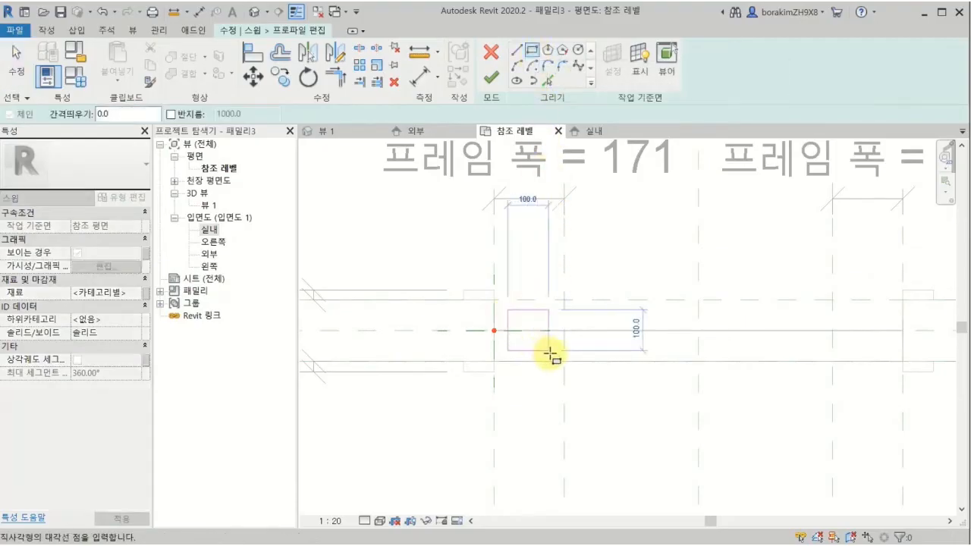
click(548, 350)
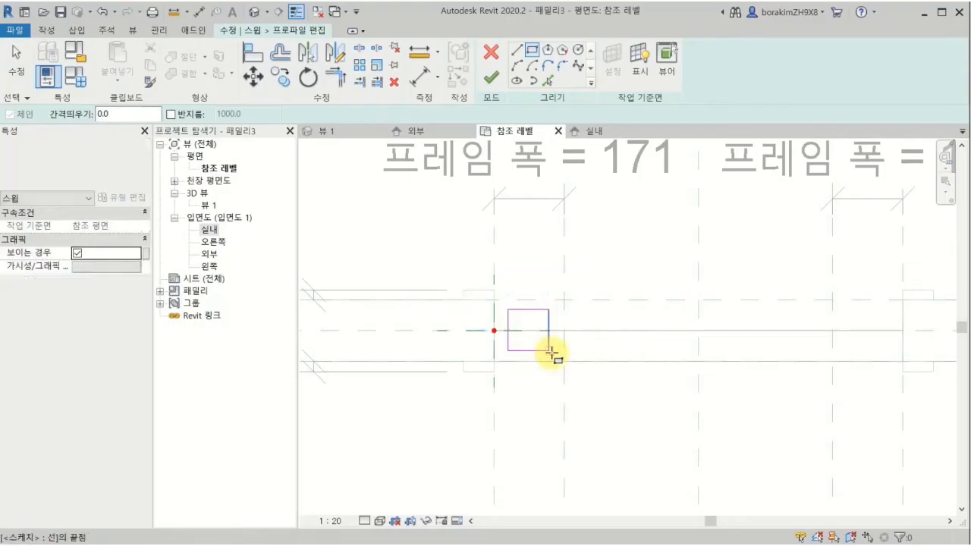
key(Escape)
key(Escape)
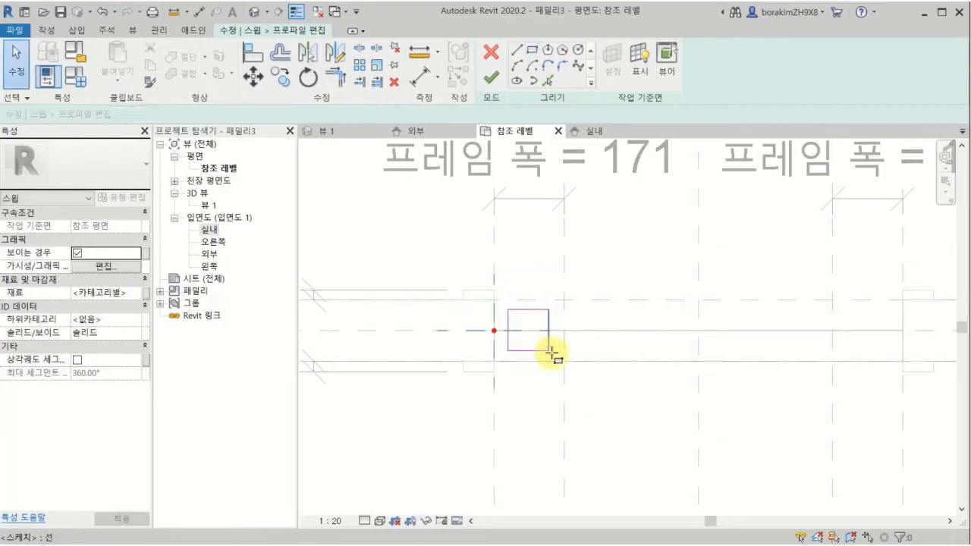
Step: Align and lock the profile's four sides to the two wall faces, the frame-width plane and the jamb reference plane
click(259, 61)
click(537, 302)
click(535, 309)
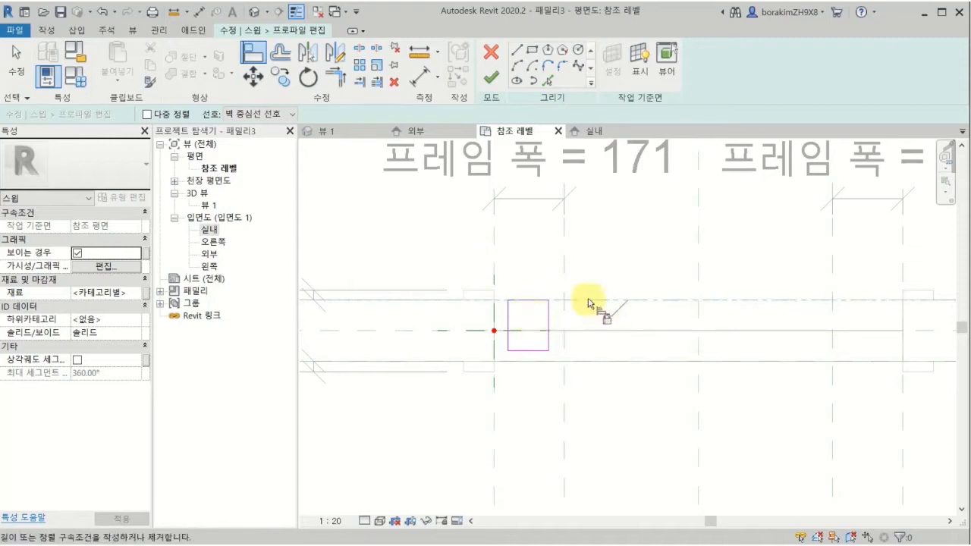
click(565, 275)
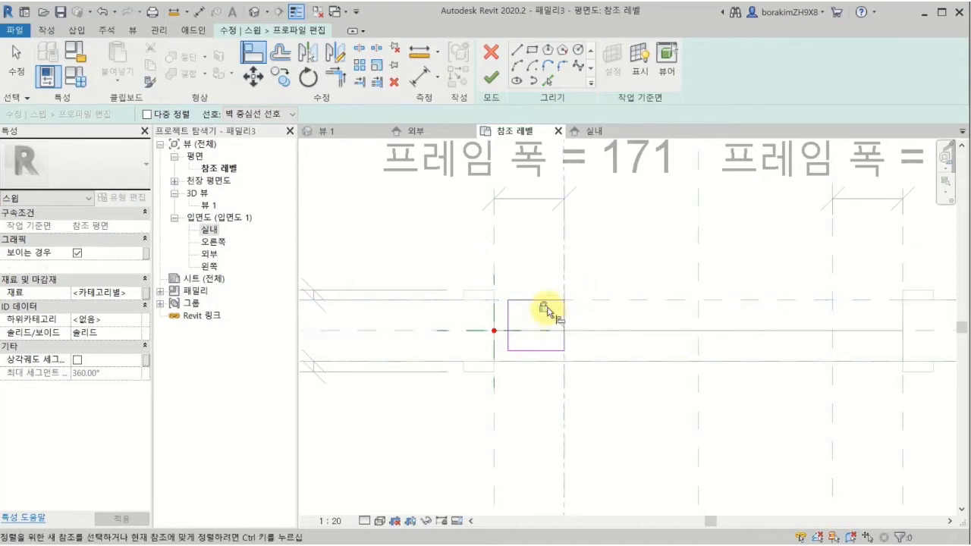
click(540, 364)
click(538, 353)
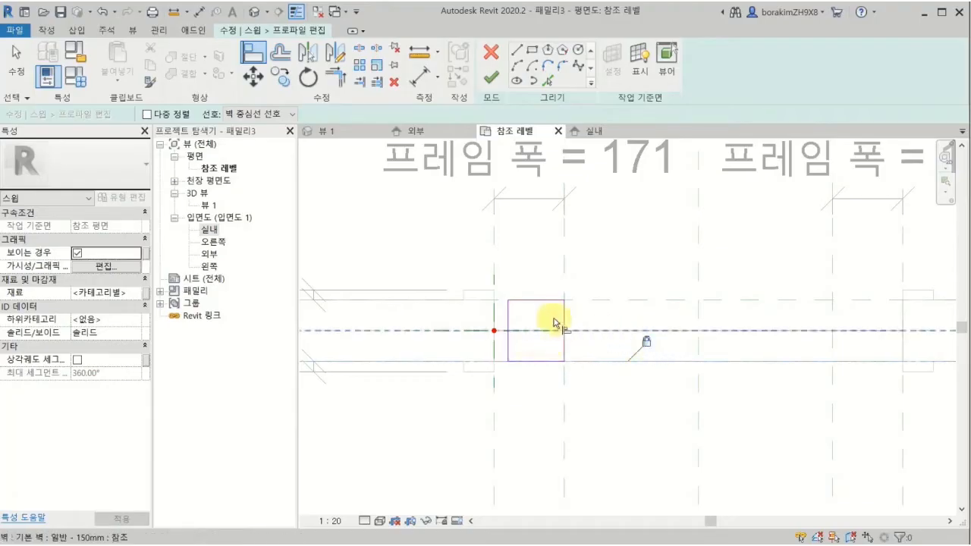
click(494, 250)
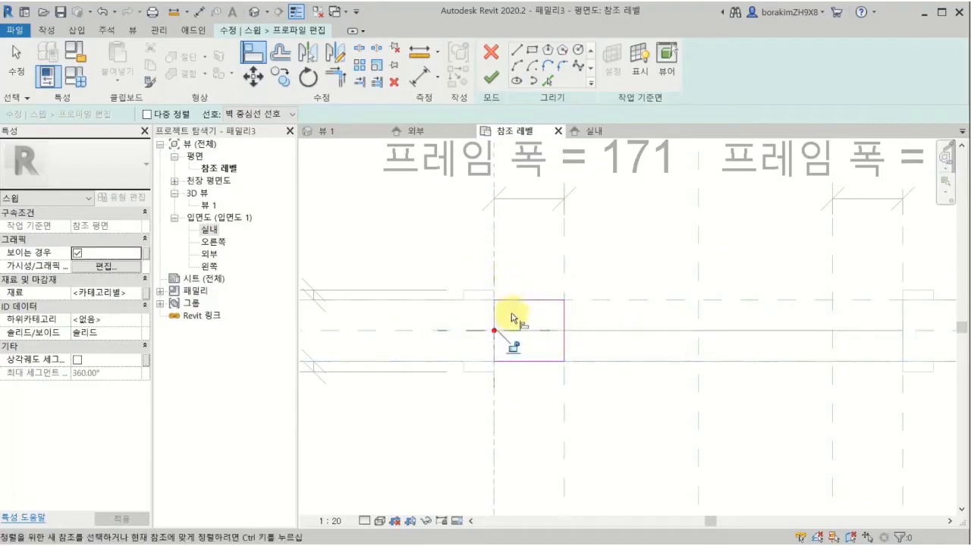
Step: Finish the profile sketch and complete the door frame sweep
click(497, 83)
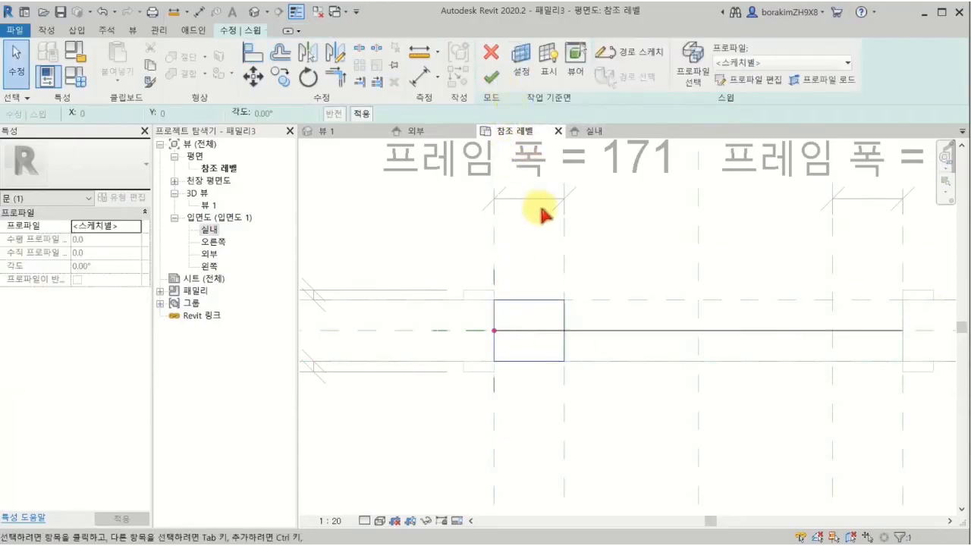
click(541, 213)
click(492, 79)
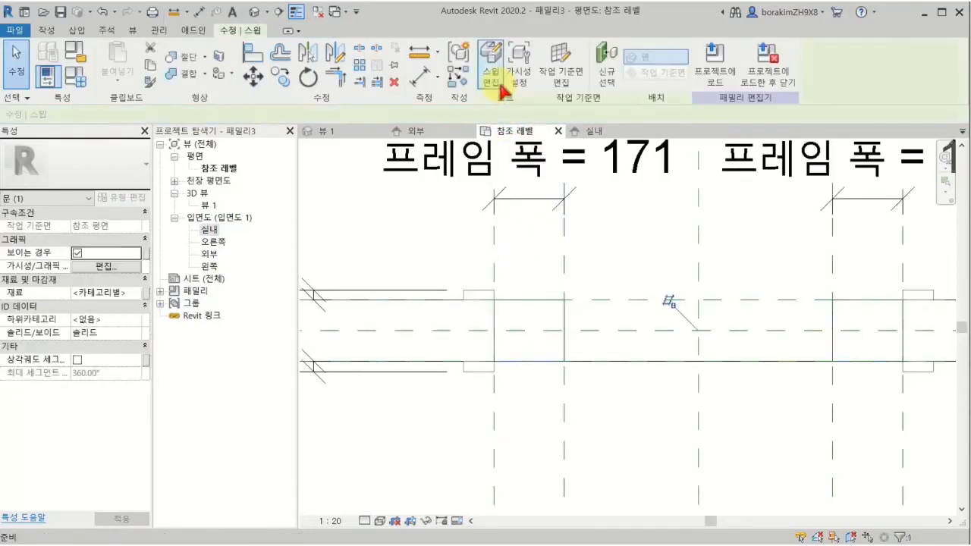
Step: Open the default 3D view, set its scale to 1 : 5 and select the swept frame in the opening
click(254, 13)
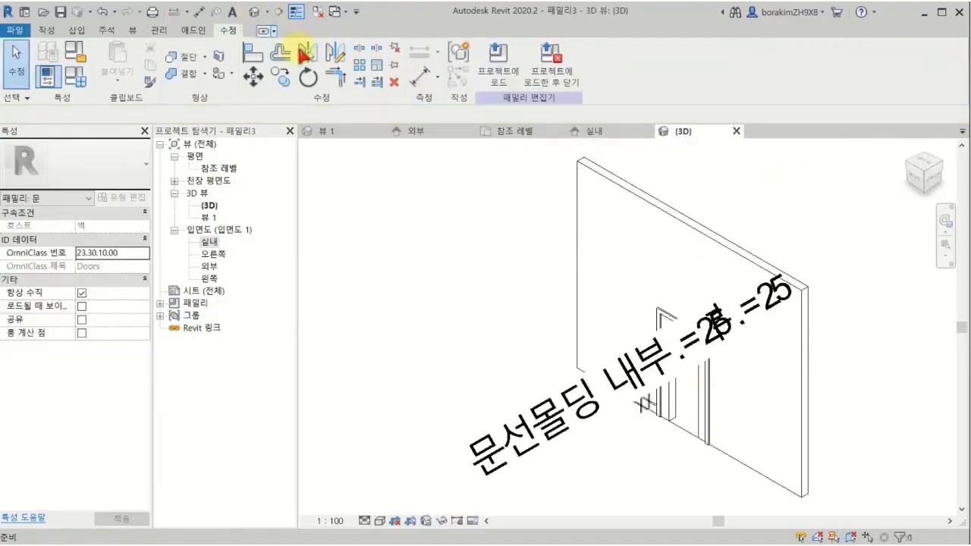
click(343, 520)
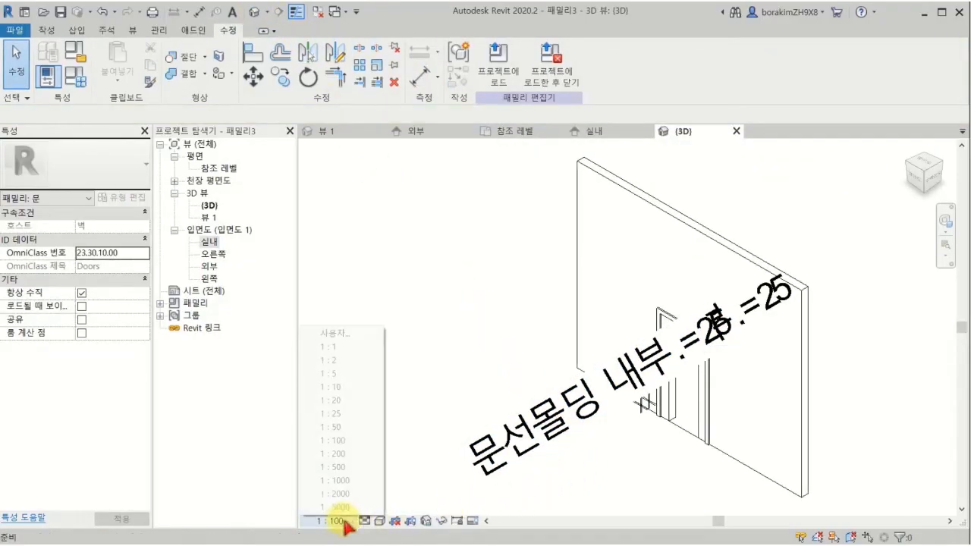
click(333, 374)
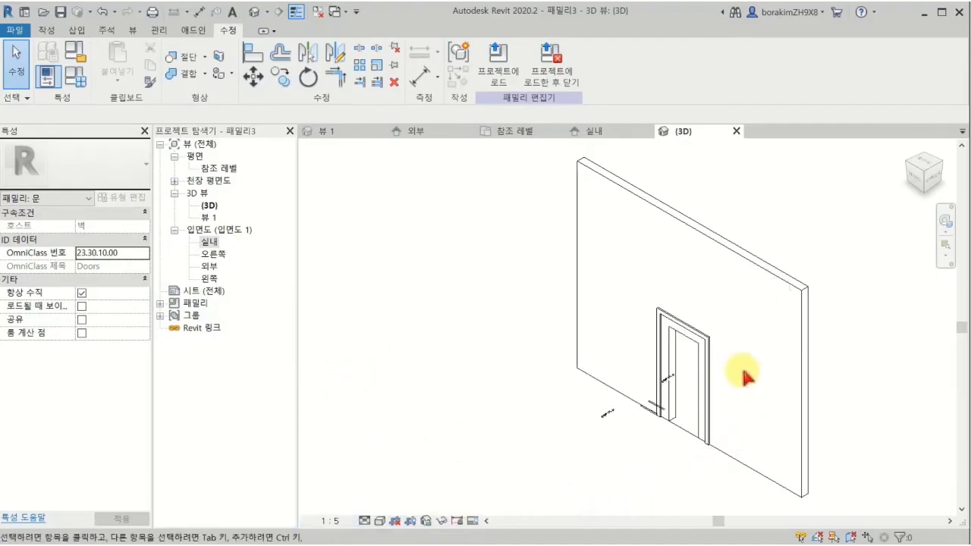
scroll(743, 372, up, 5)
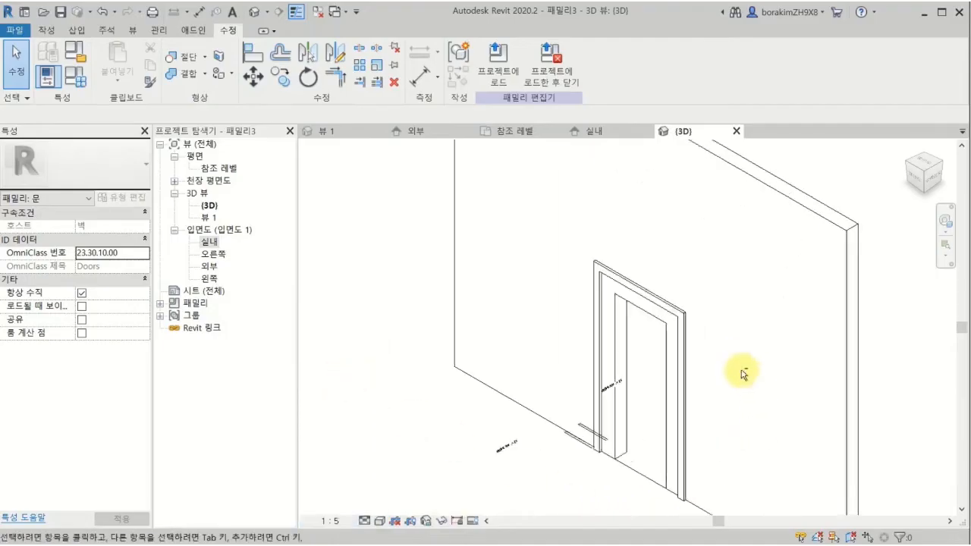
click(686, 349)
middle_drag(704, 372, 710, 346)
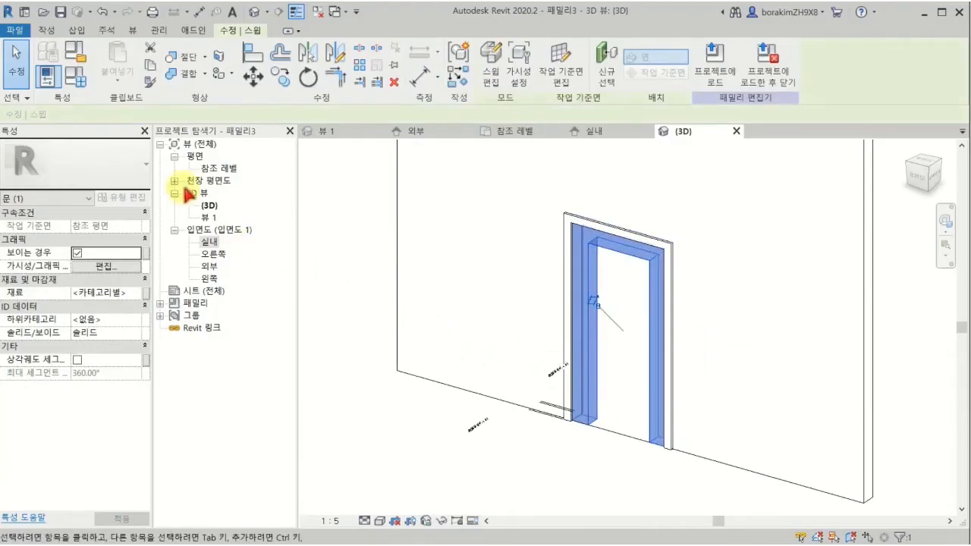
Step: Set the 프레임 폭 parameter to 100 in the family types and apply it
click(85, 88)
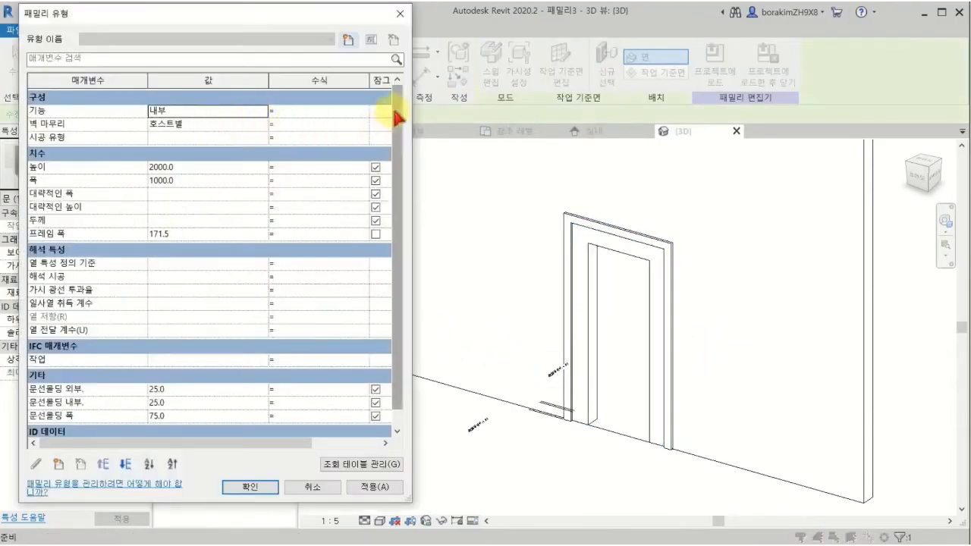
scroll(396, 120, down, 1)
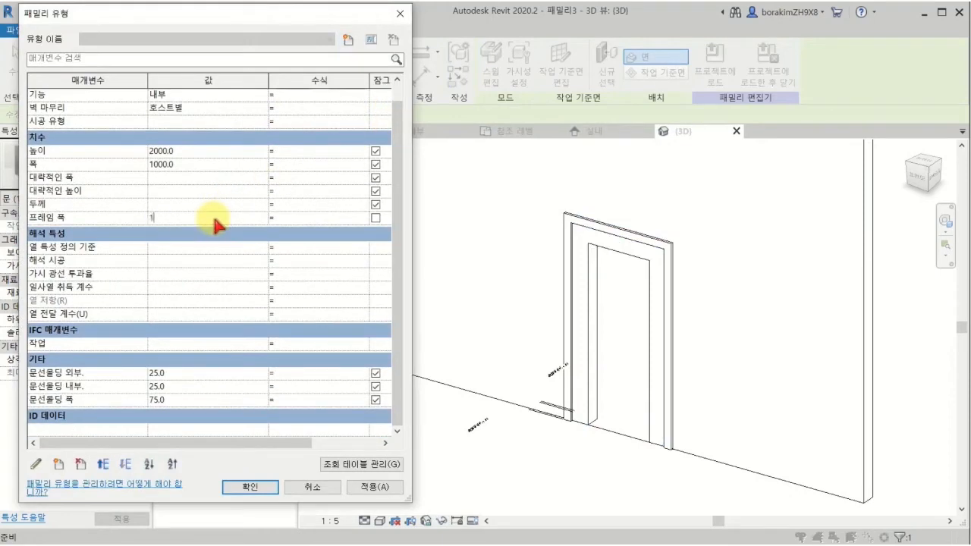
click(362, 489)
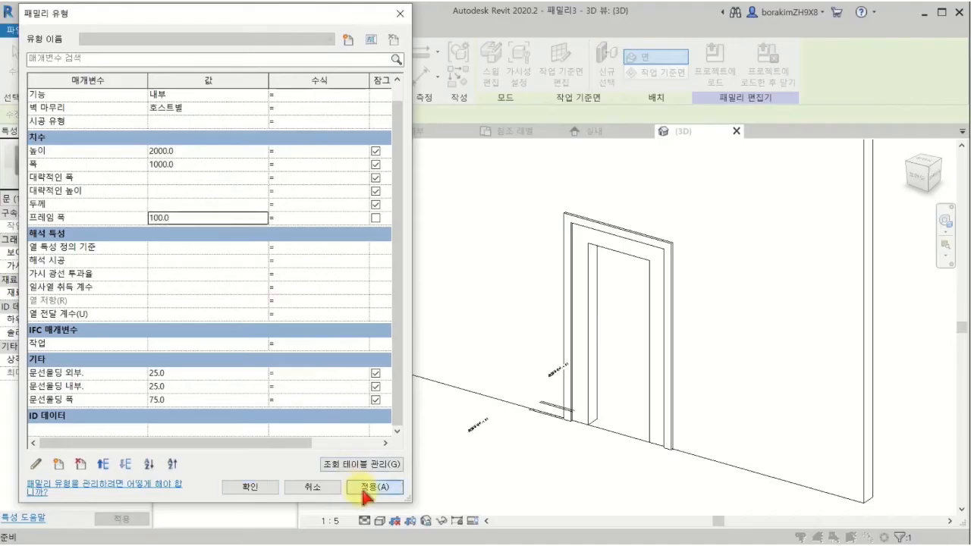
click(252, 488)
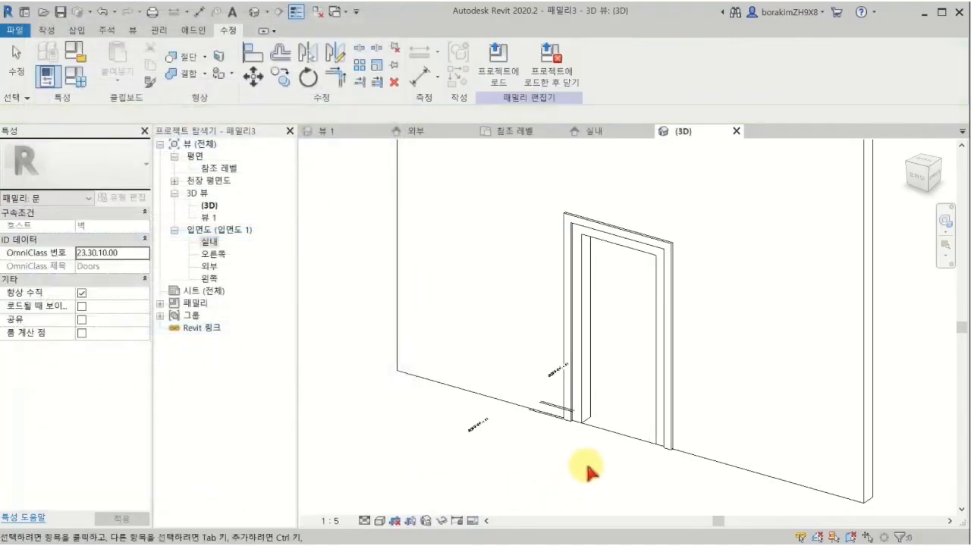
Step: Examine the foot of the frame's jamb and the whole frame in the 3D view
scroll(585, 440, up, 4)
scroll(591, 436, up, 2)
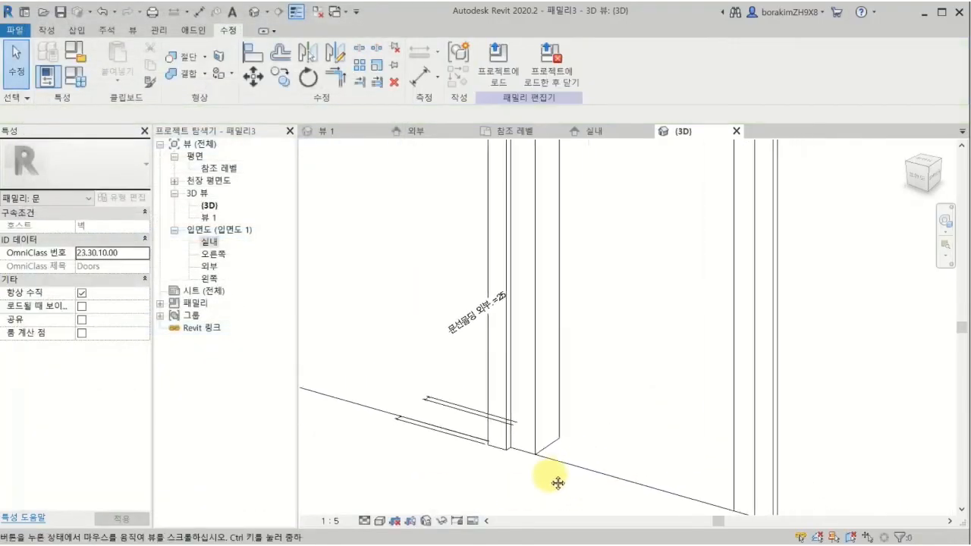
click(532, 444)
scroll(535, 452, down, 5)
shift+middle_drag(538, 461, 543, 442)
key(Escape)
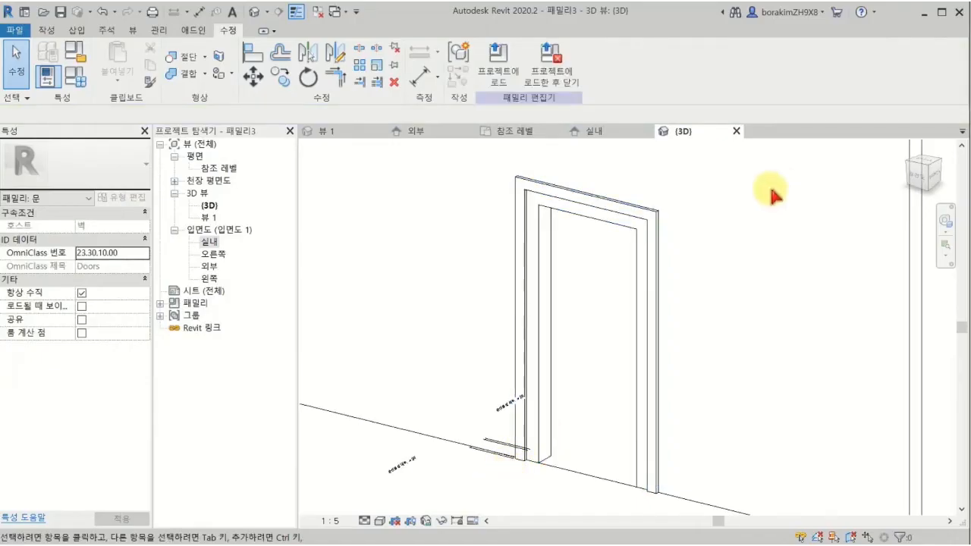
Step: Return to the 참조 레벨 floor plan, framing the door opening and its frame width dimensions
click(520, 132)
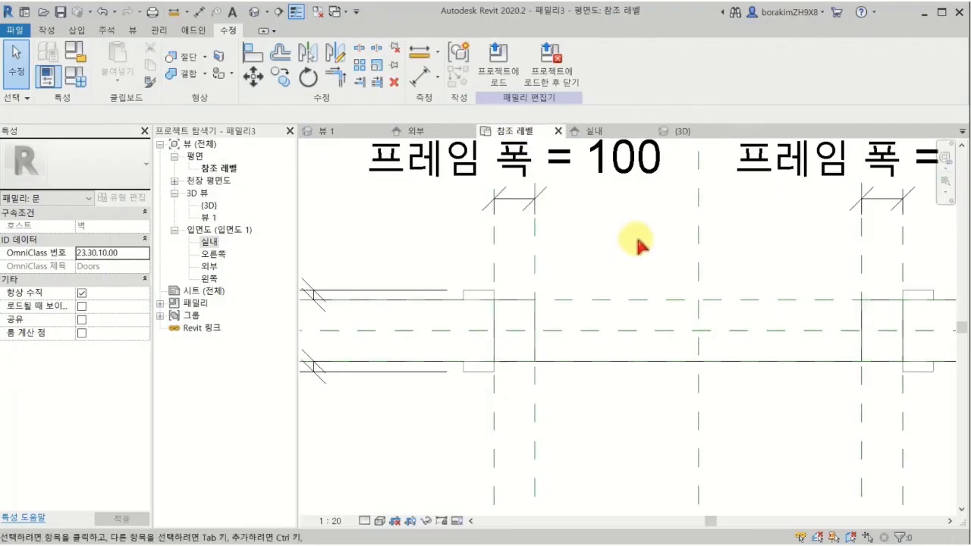
scroll(641, 245, down, 3)
middle_drag(635, 245, 591, 343)
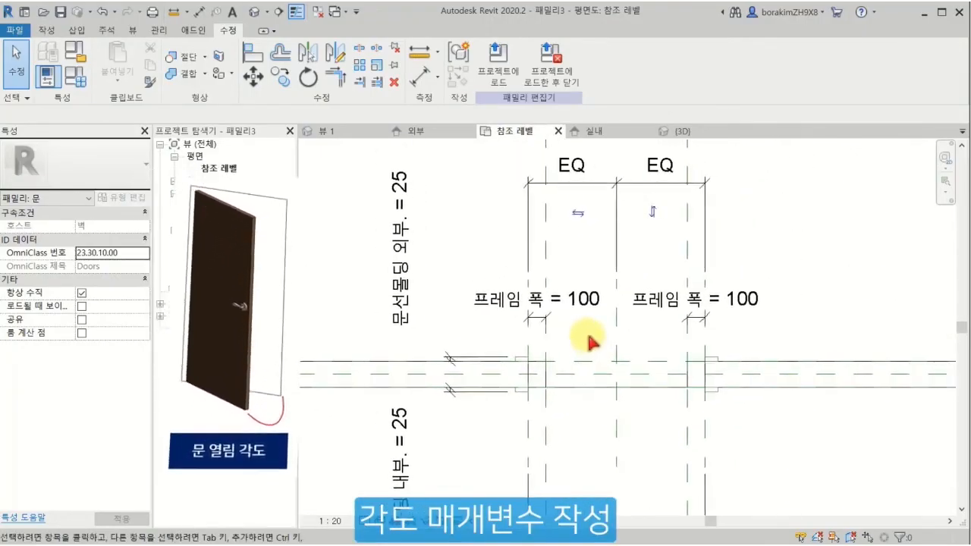
Step: Start the Reference Line command in the floor plan and set the view scale to 1 : 10
click(50, 30)
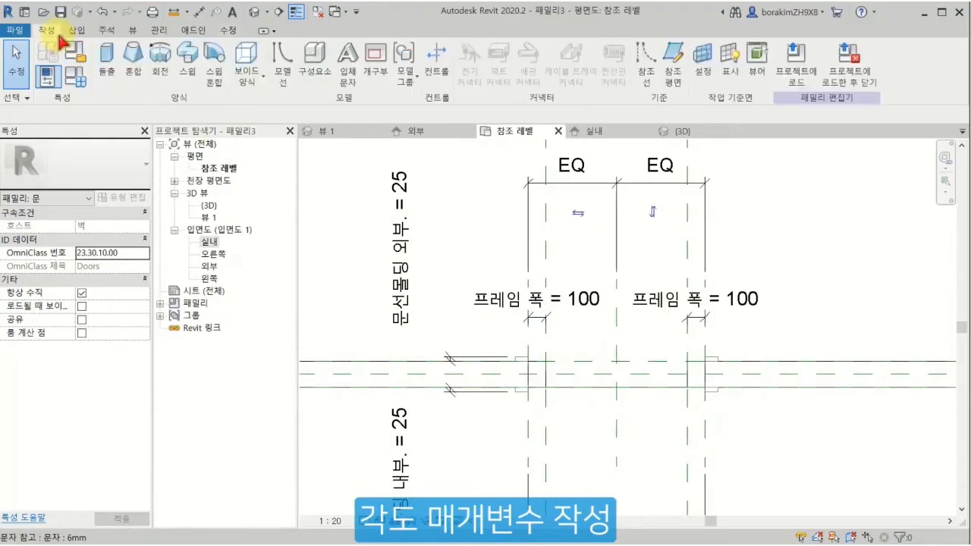
click(641, 88)
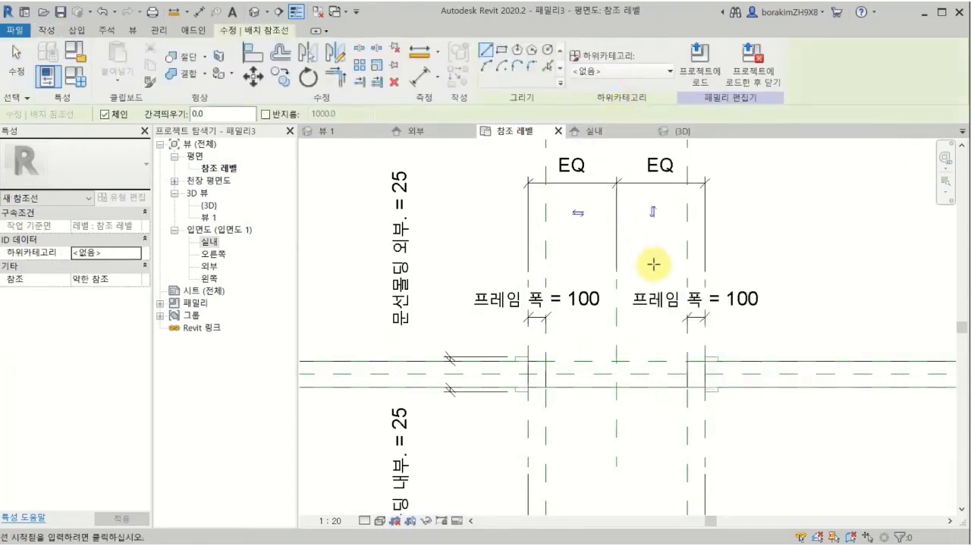
scroll(687, 373, up, 2)
middle_drag(676, 384, 713, 394)
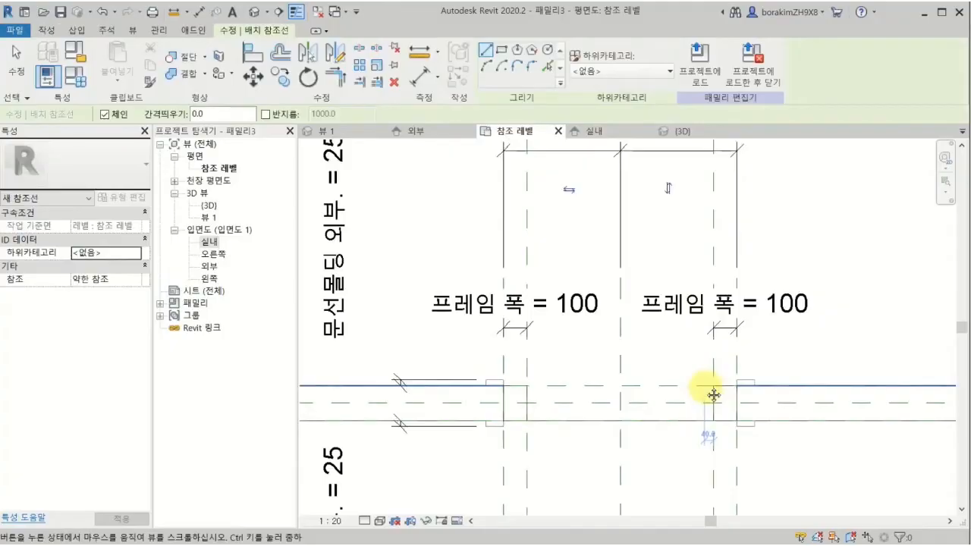
scroll(706, 384, down, 1)
scroll(688, 370, up, 1)
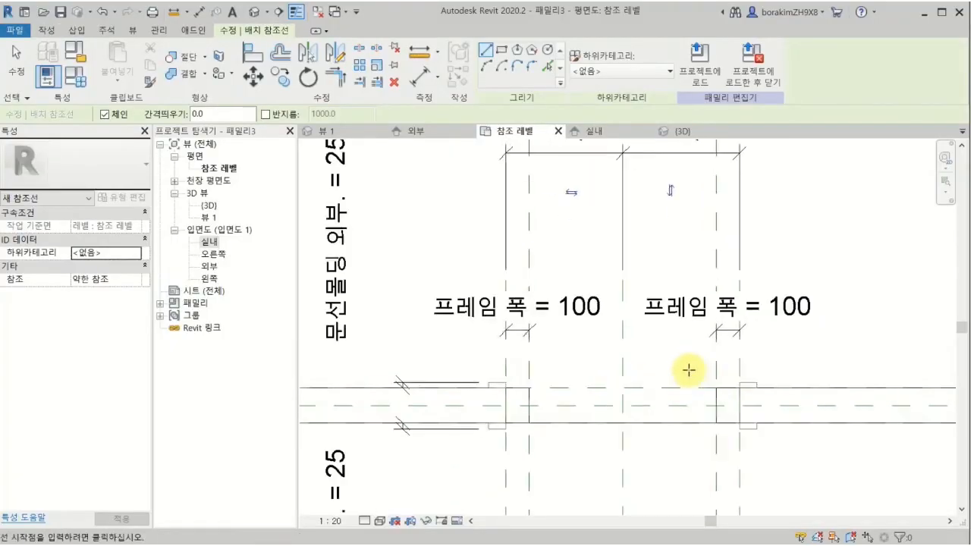
click(334, 521)
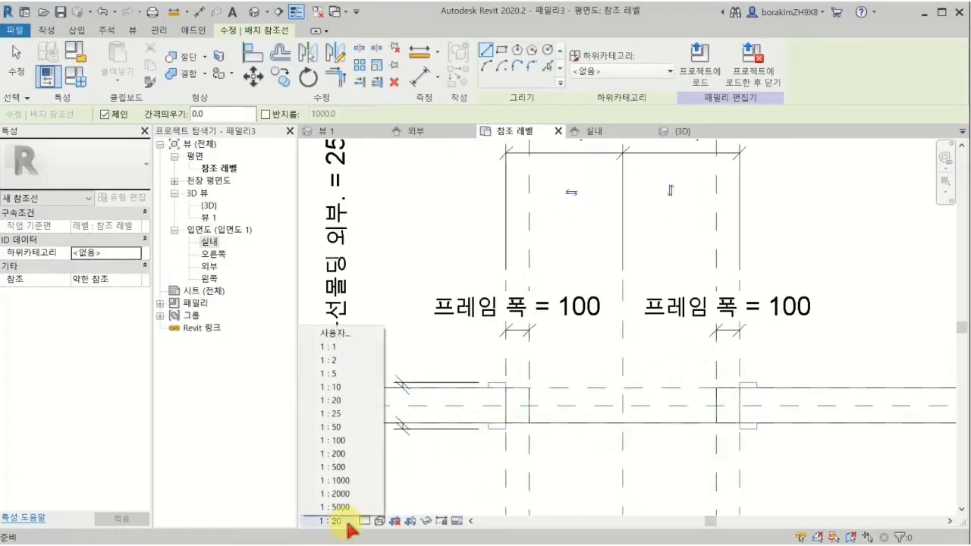
click(334, 387)
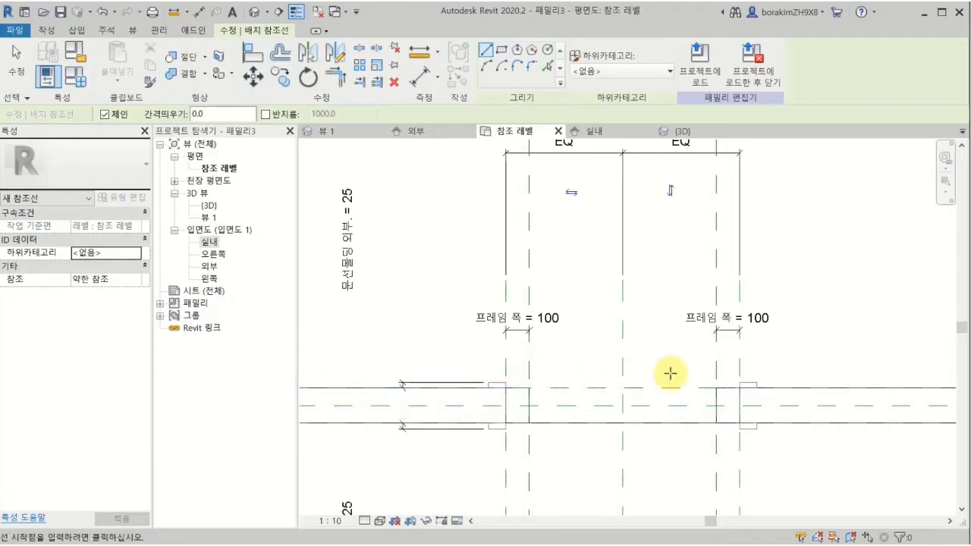
Step: Draw a reference line about 800 mm long from the right jamb's outer inside corner, rising diagonally leftward at 45° to the wall
click(713, 388)
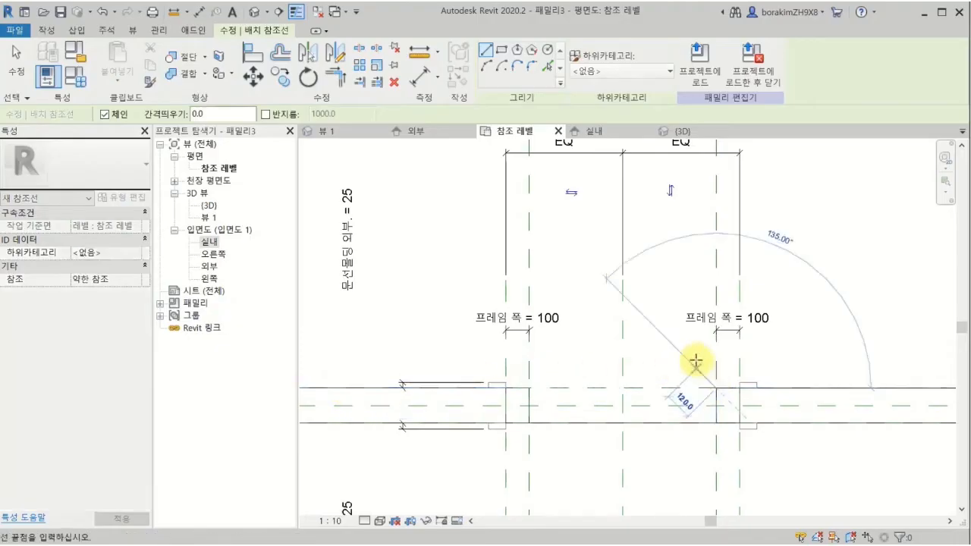
click(582, 254)
key(Escape)
key(Escape)
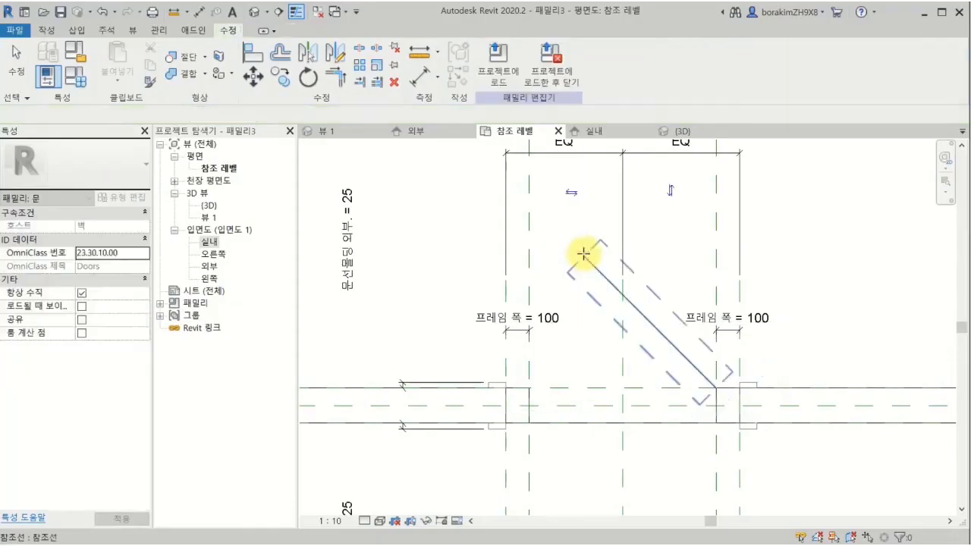
middle_drag(817, 328, 802, 328)
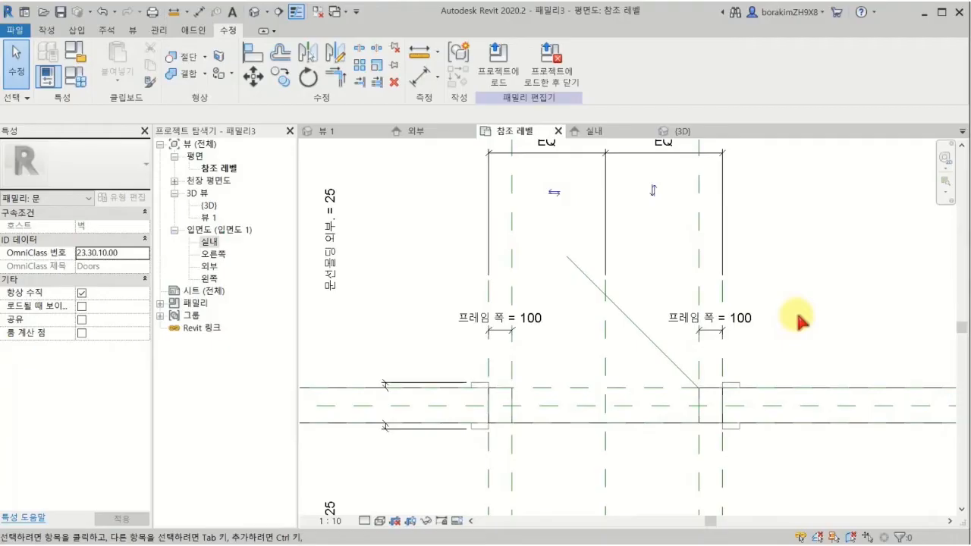
Step: Align and lock the reference line's hinge endpoint to the right jamb's inner reference plane and to the wall face line
click(255, 59)
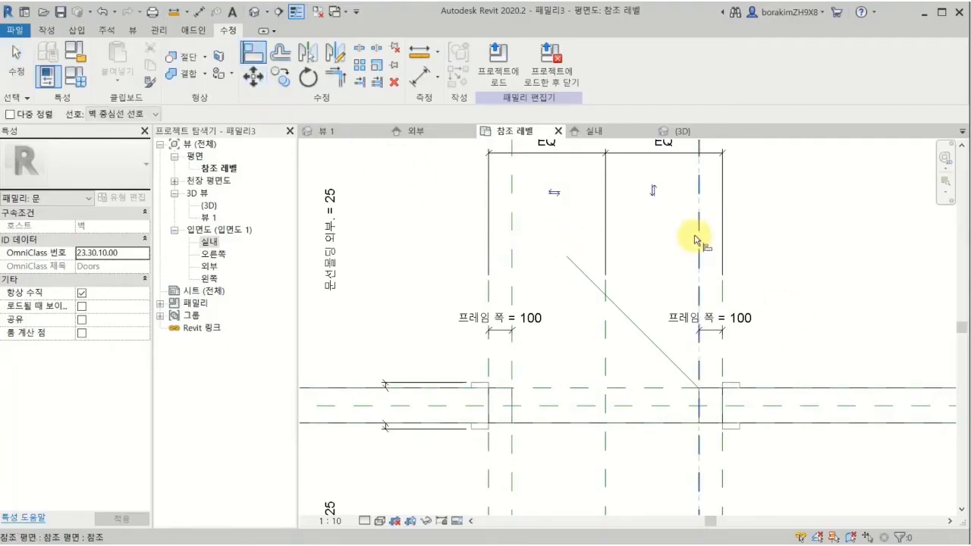
scroll(699, 391, up, 5)
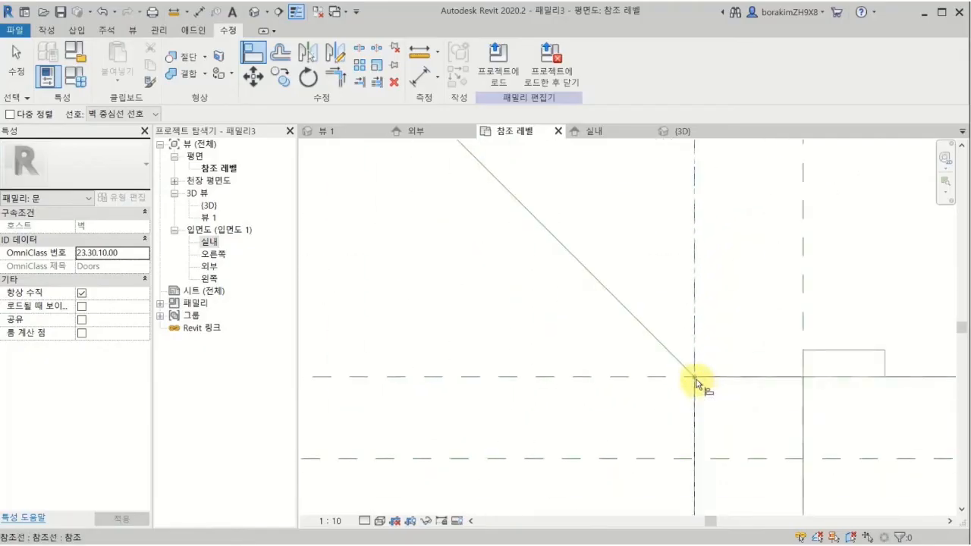
click(695, 380)
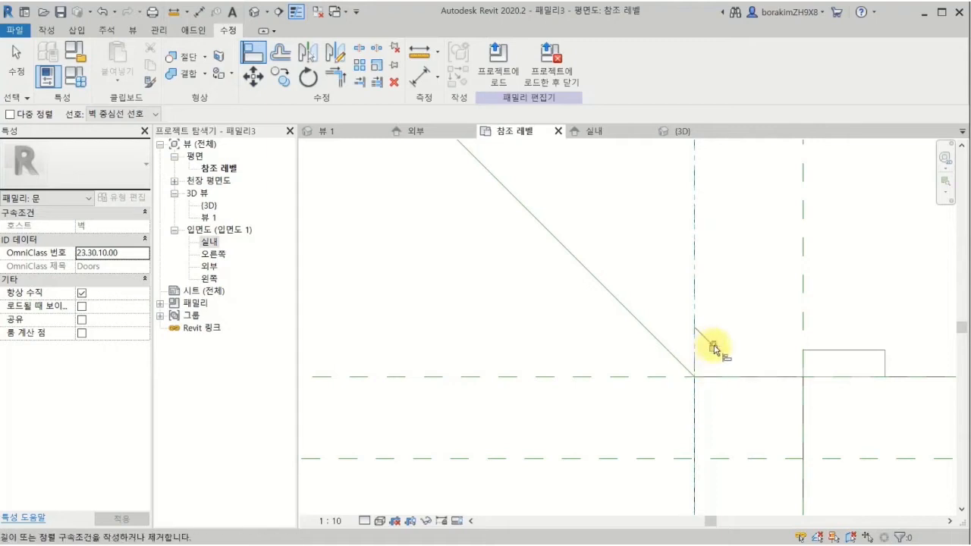
click(627, 376)
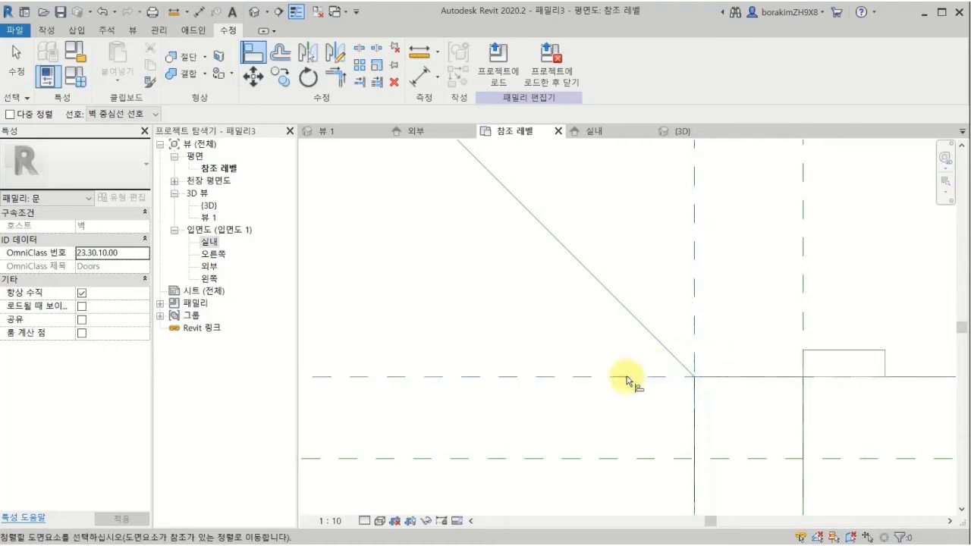
key(Tab)
key(Tab)
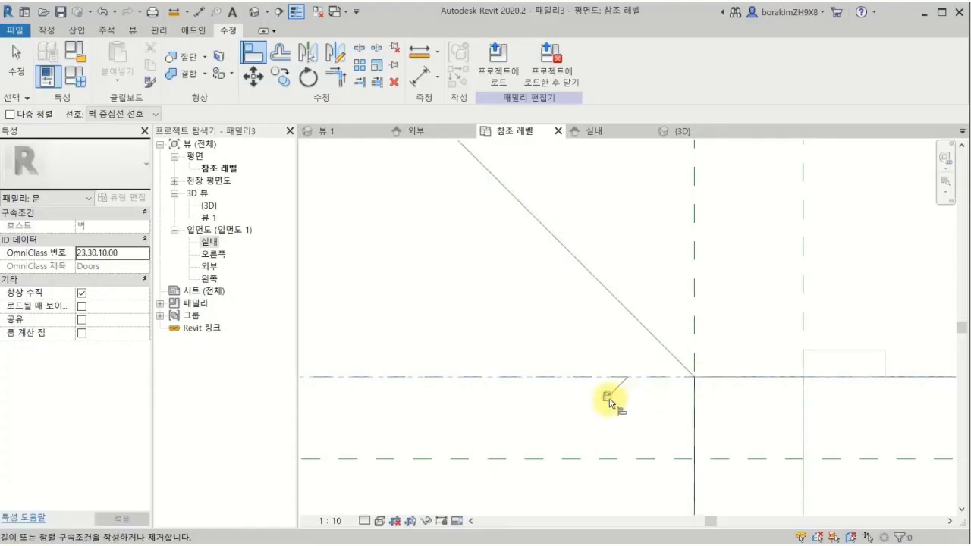
scroll(609, 400, down, 5)
scroll(616, 423, down, 3)
key(Escape)
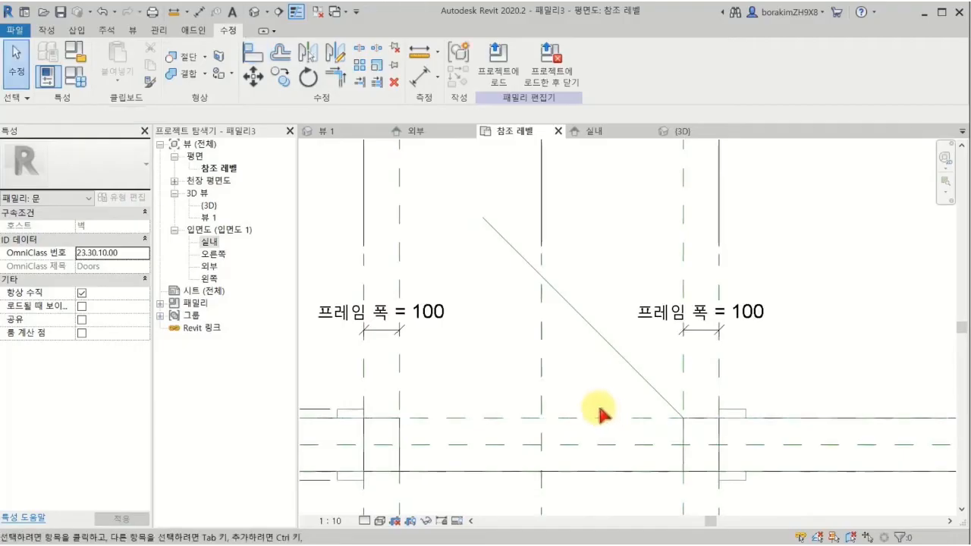
Step: Place an angular dimension between the diagonal reference line and the wall face line across the opening
click(48, 33)
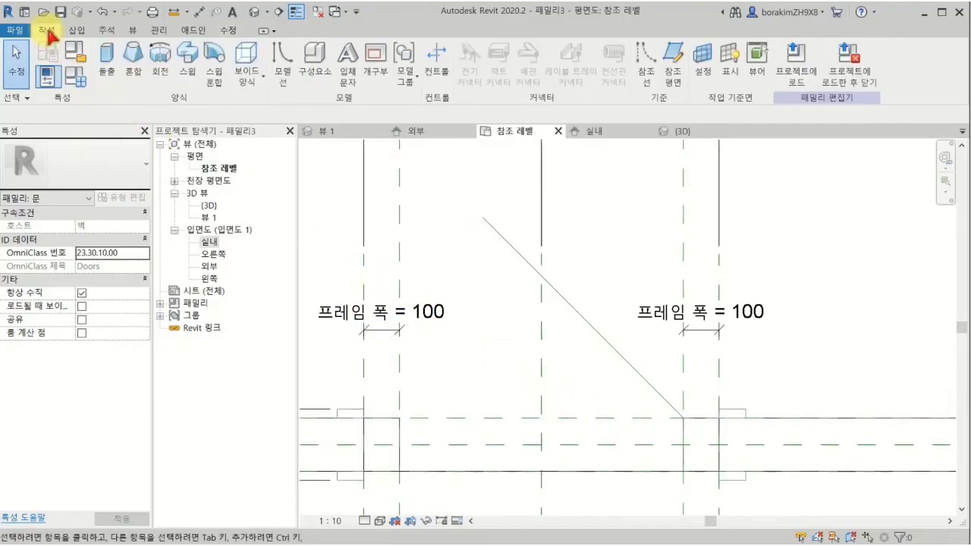
click(100, 31)
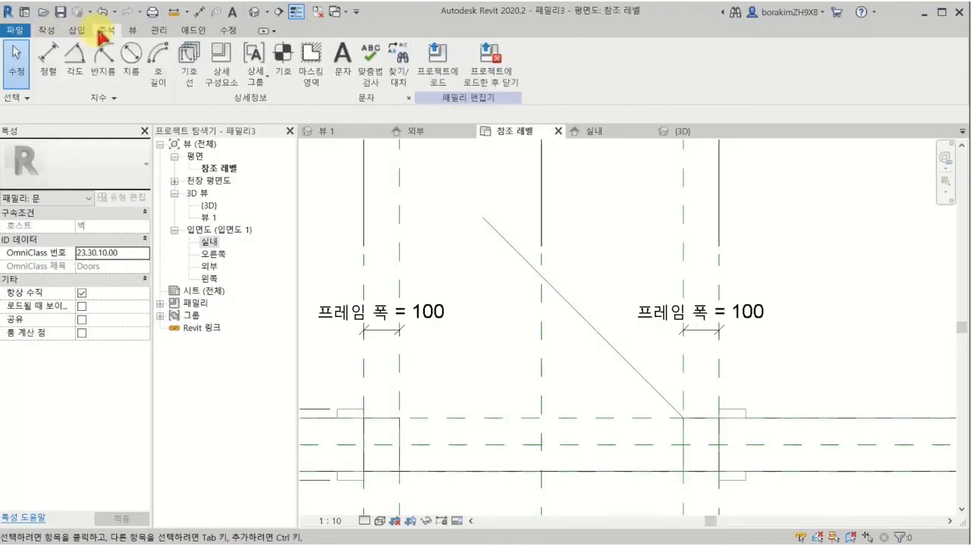
click(74, 59)
click(564, 301)
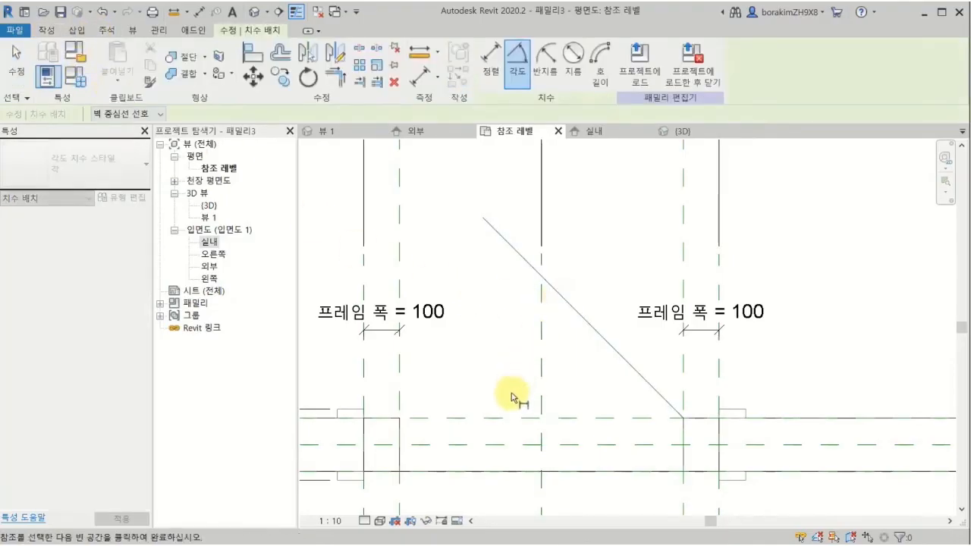
click(504, 416)
click(493, 363)
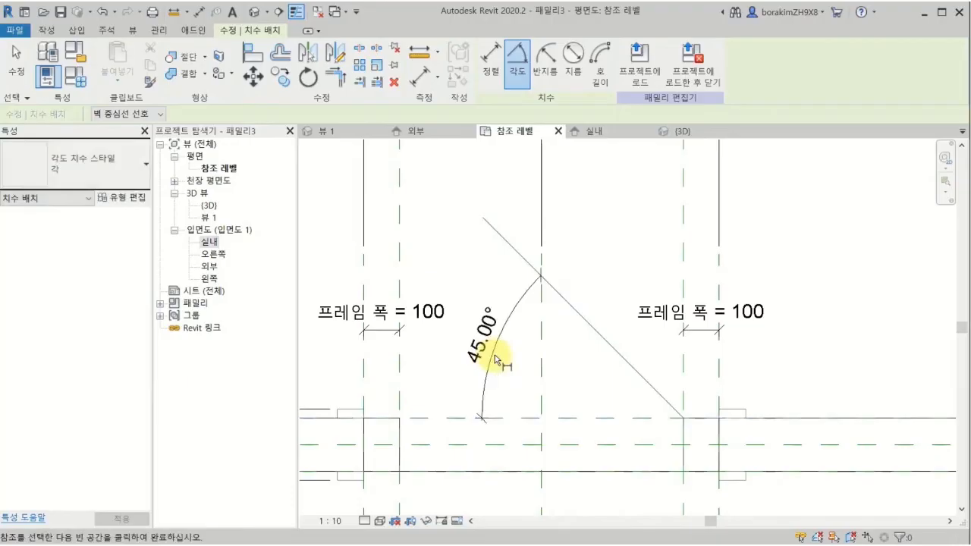
key(Escape)
key(Escape)
Step: Label the angular dimension with a new instance family parameter named 문 열림 각도
middle_drag(505, 360, 536, 384)
click(542, 348)
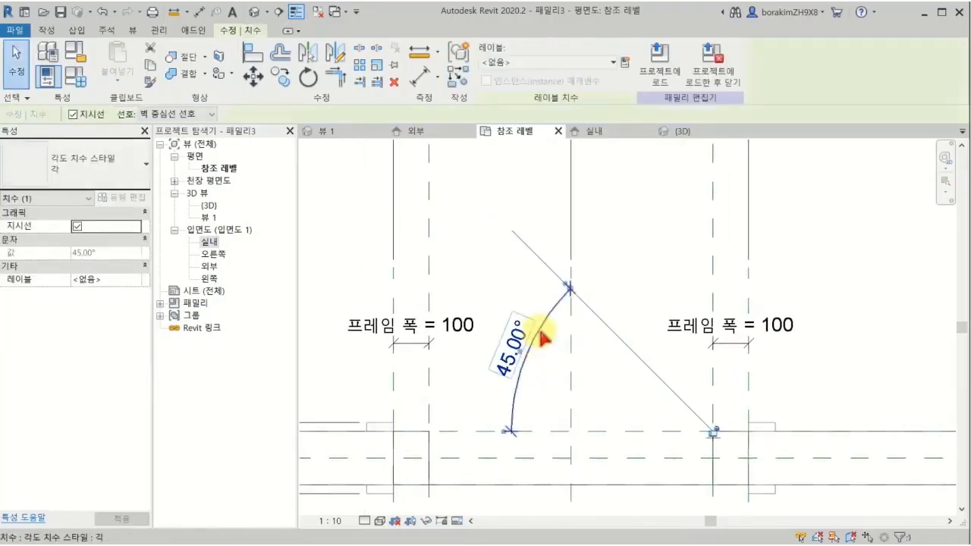
click(624, 64)
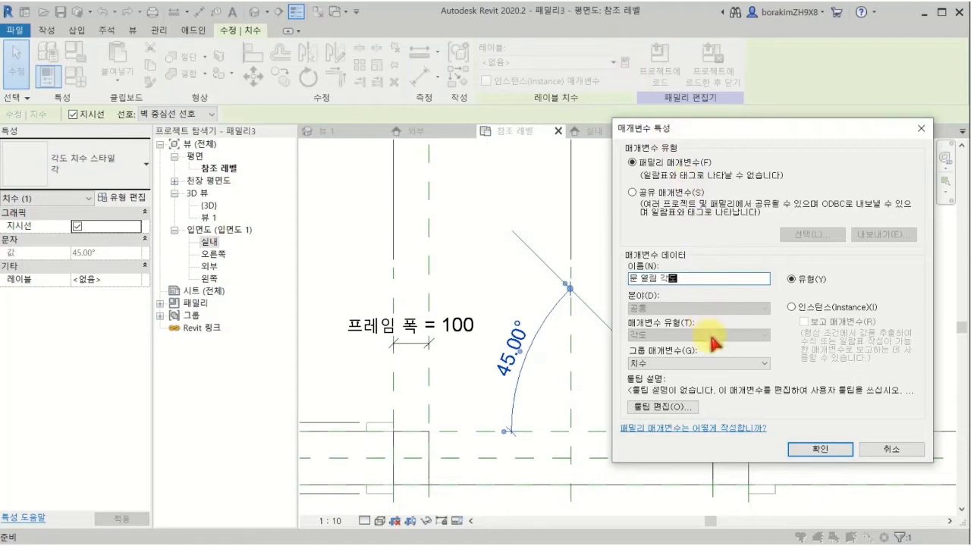
click(792, 307)
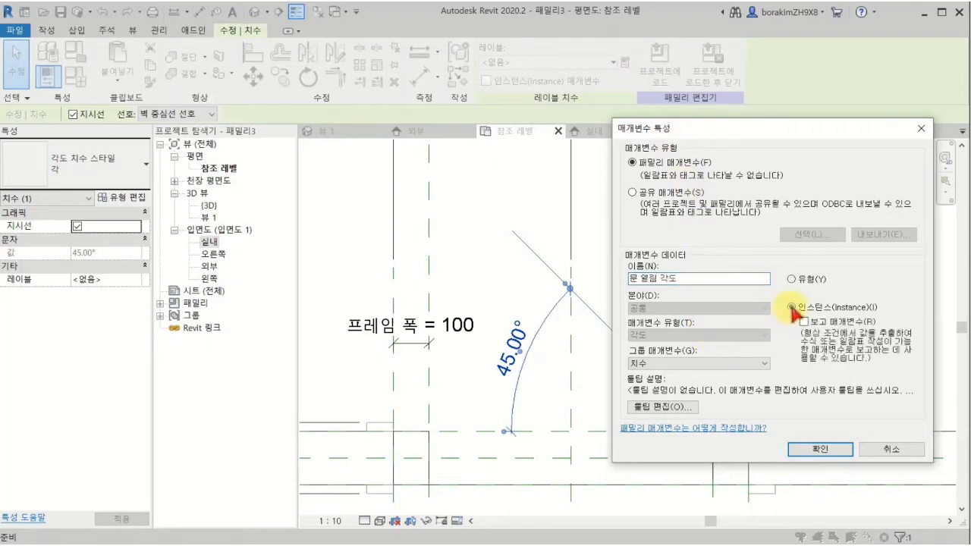
click(820, 449)
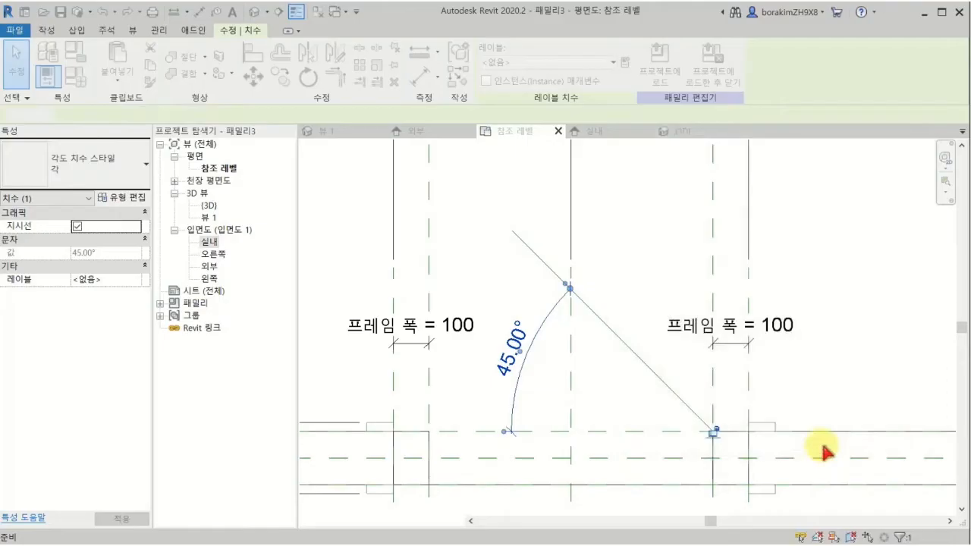
click(658, 277)
middle_drag(657, 280, 713, 289)
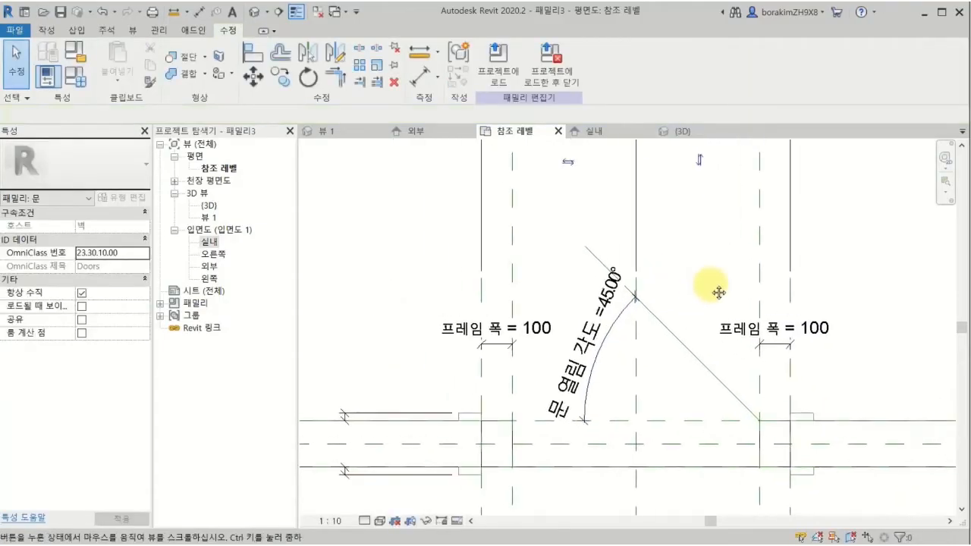
Step: Test the 문 열림 각도 parameter in the family types by applying 80° and 0°
click(75, 78)
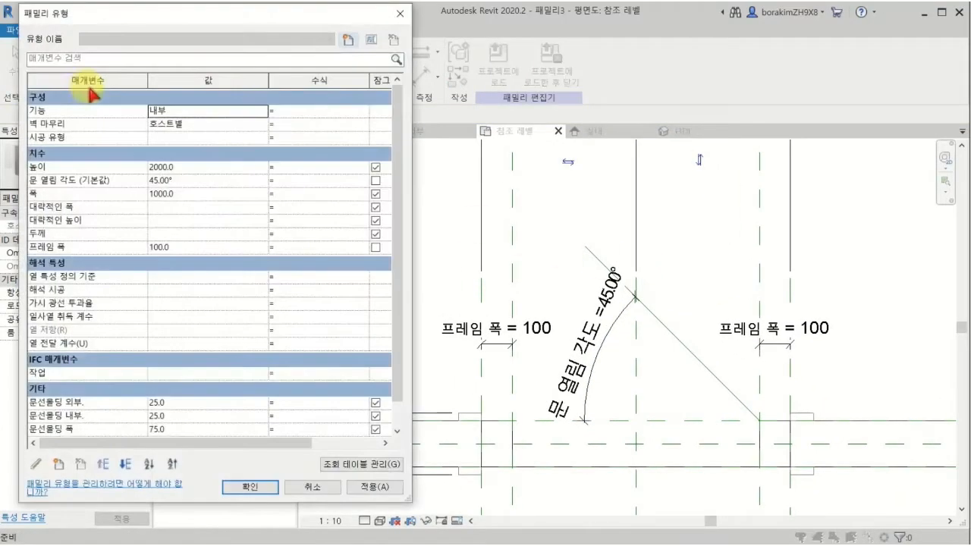
click(187, 181)
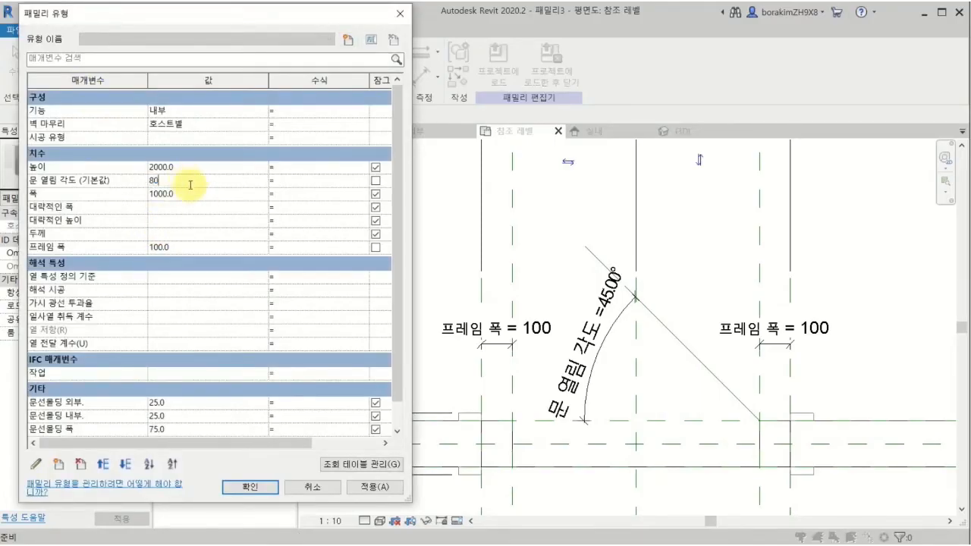
click(374, 488)
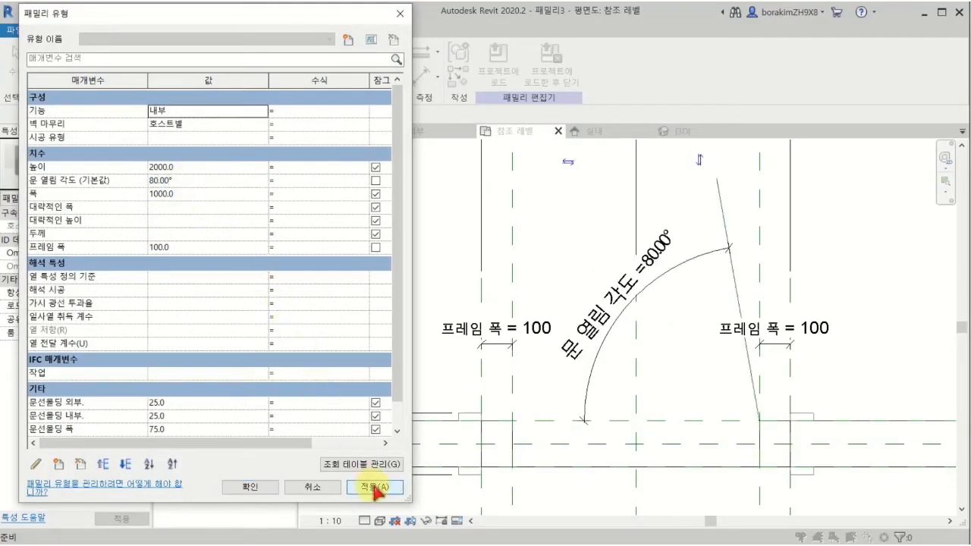
click(239, 181)
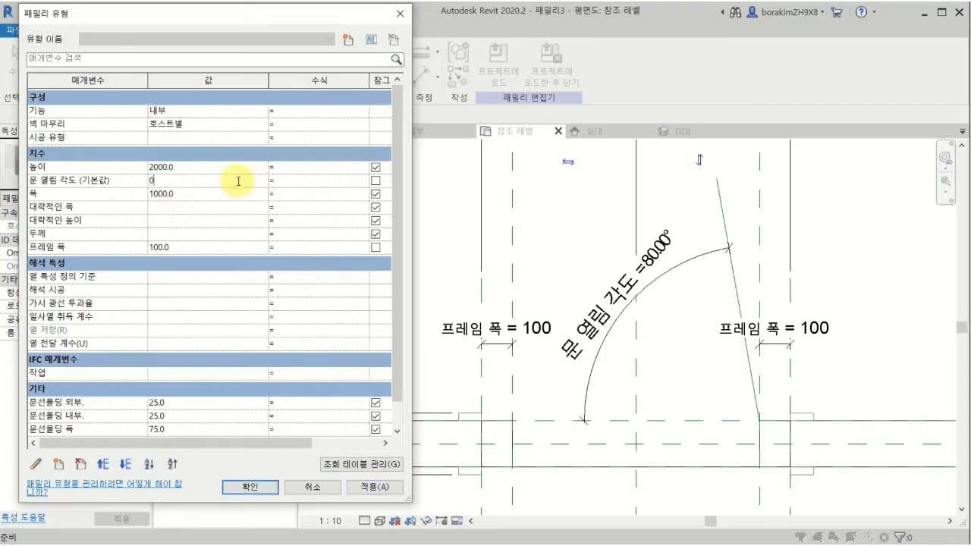
click(374, 487)
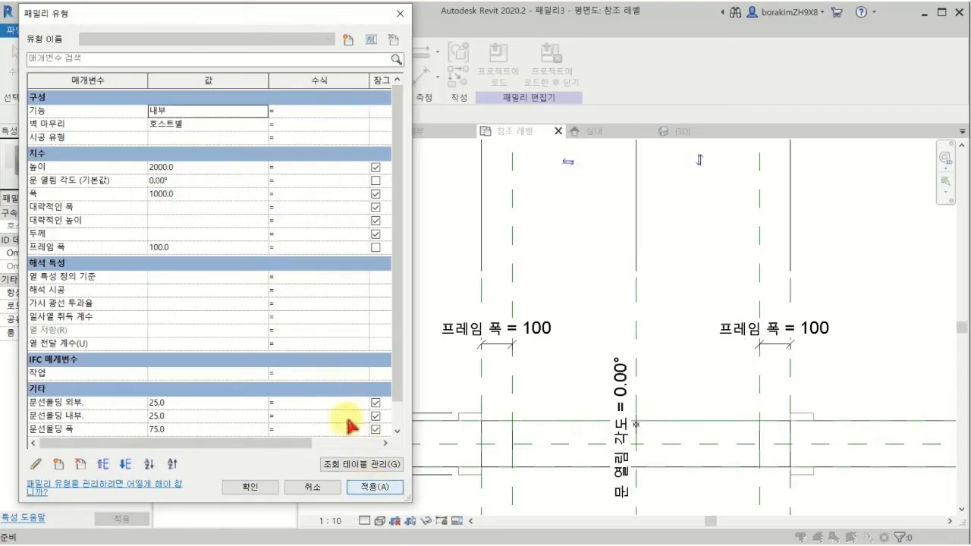
Step: Set the 문 열림 각도 parameter to 40°, apply it and close the family types
click(245, 184)
text(40)
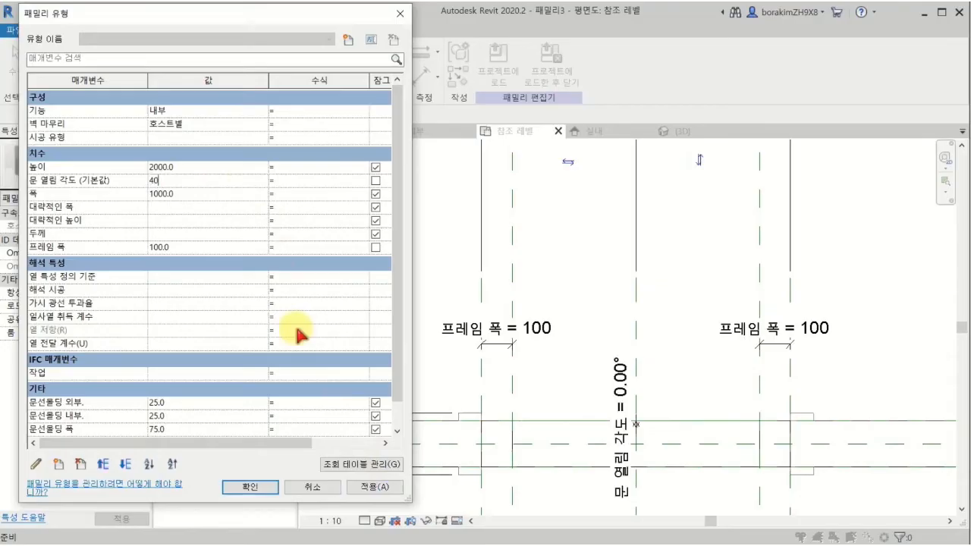
click(371, 489)
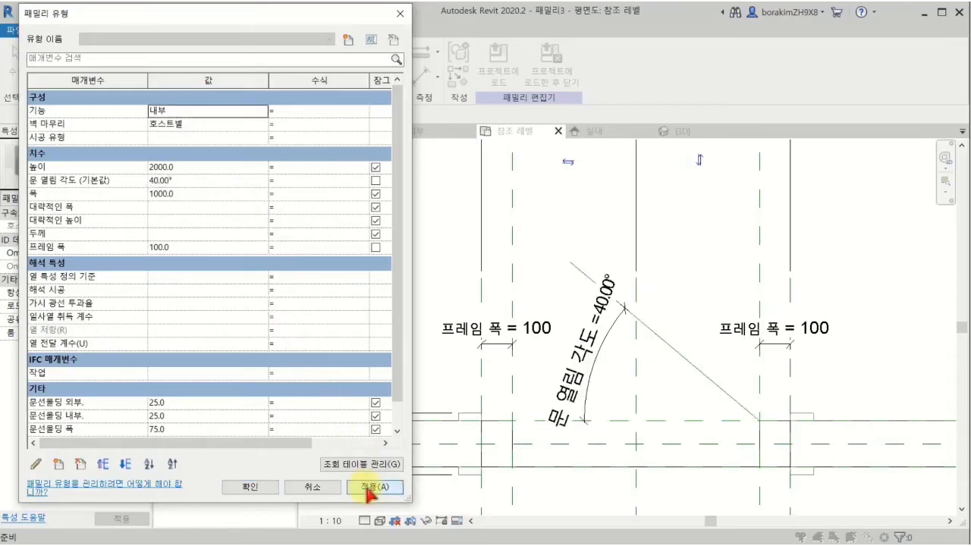
click(270, 490)
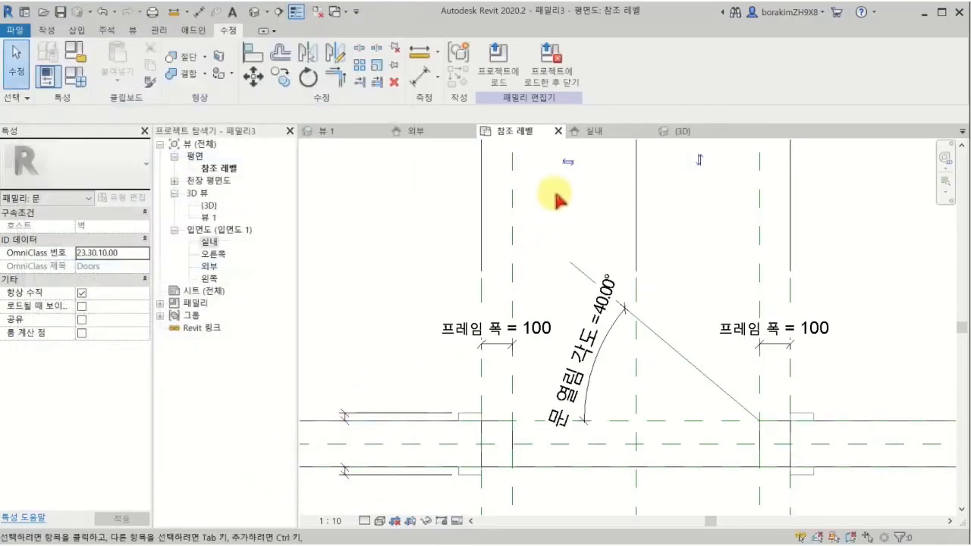
Step: Turn the reference line's temporary length dimension into a permanent one and move it to the upper side of the line
click(657, 339)
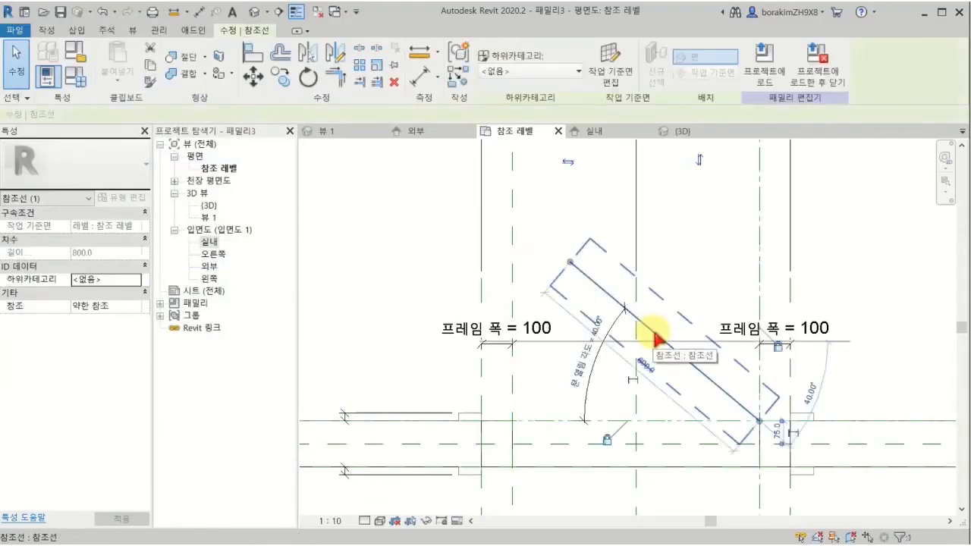
key(Escape)
click(626, 372)
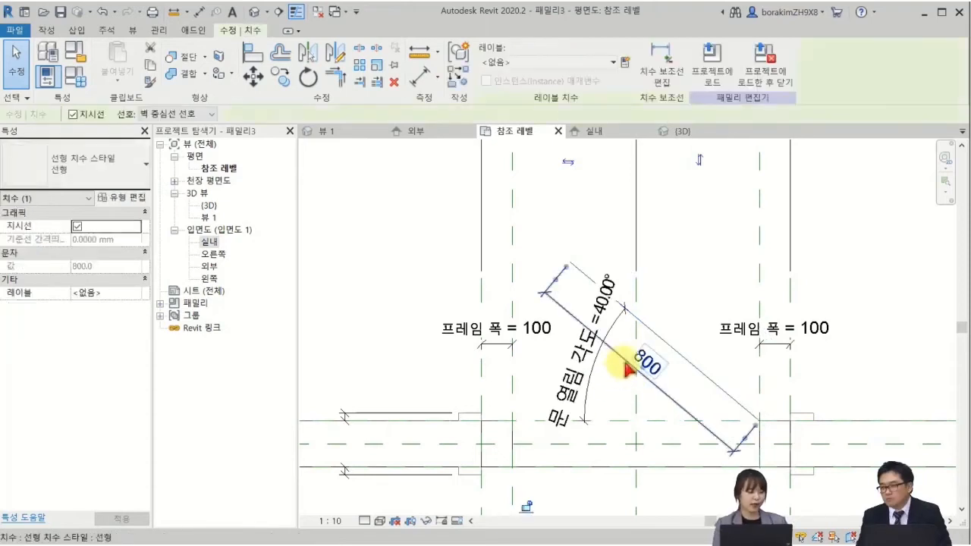
drag(635, 363, 675, 286)
key(Escape)
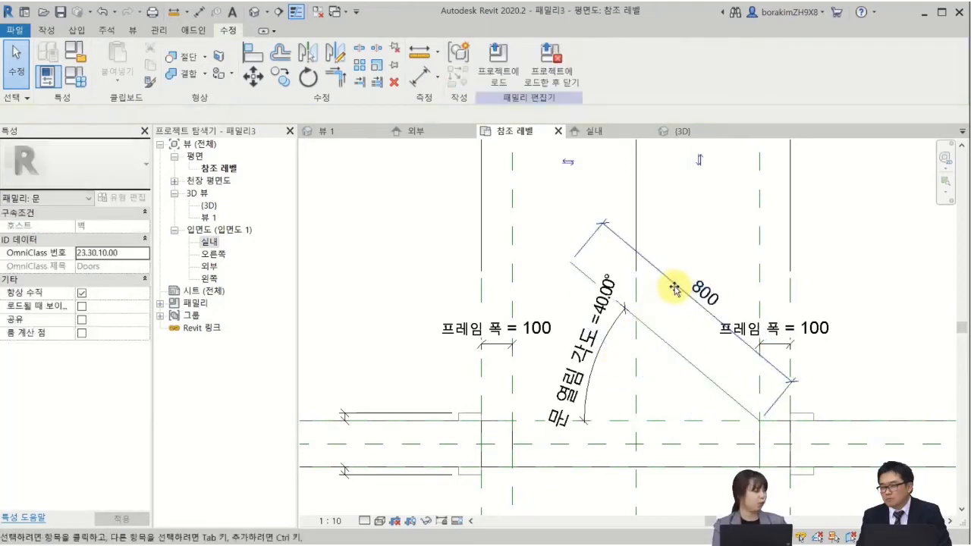
Step: Label the reference line's length dimension with a new type family parameter named 문 패널 폭
click(675, 285)
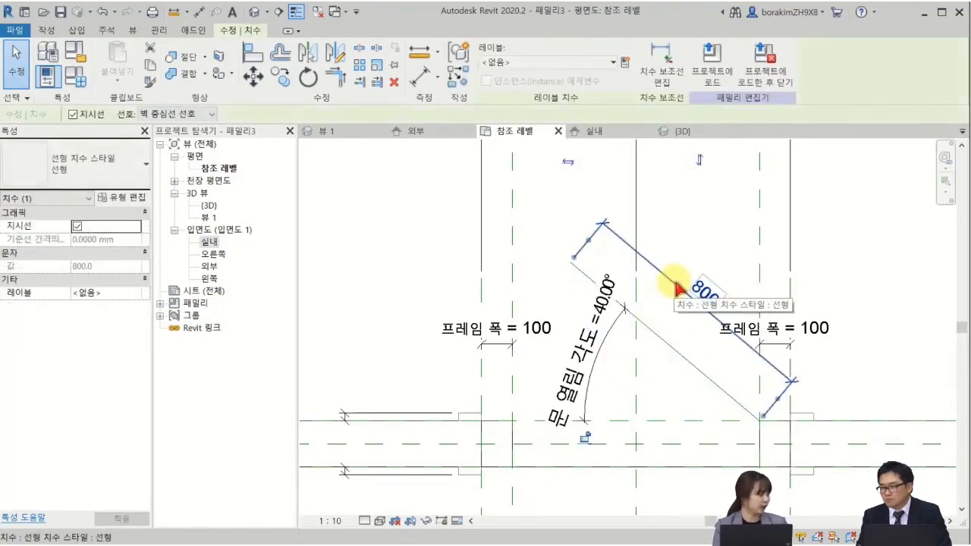
click(625, 62)
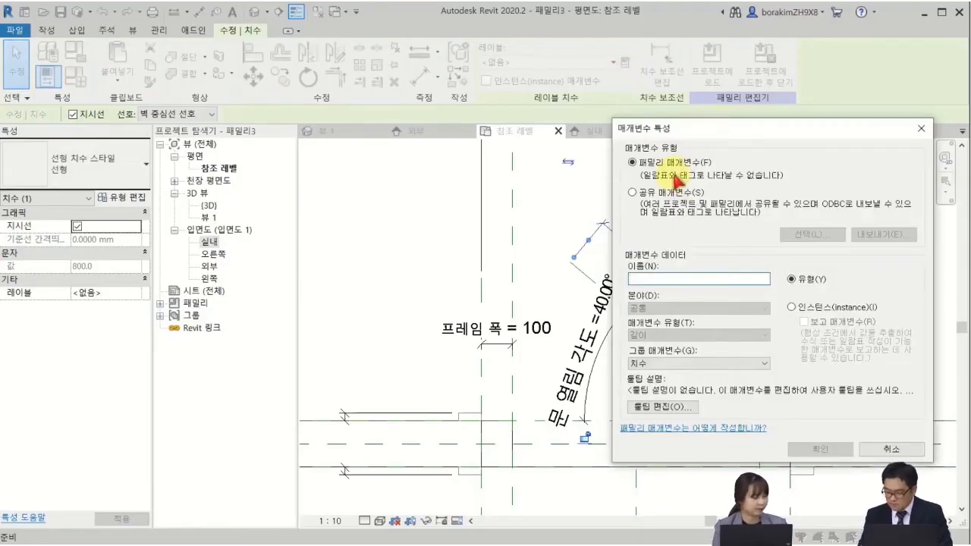
text(문 패널 폭)
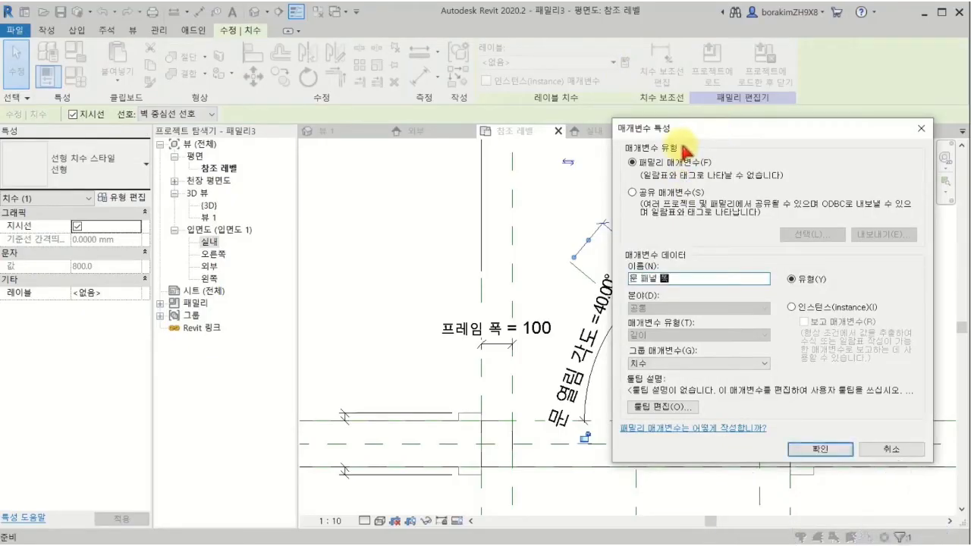
click(815, 449)
click(841, 402)
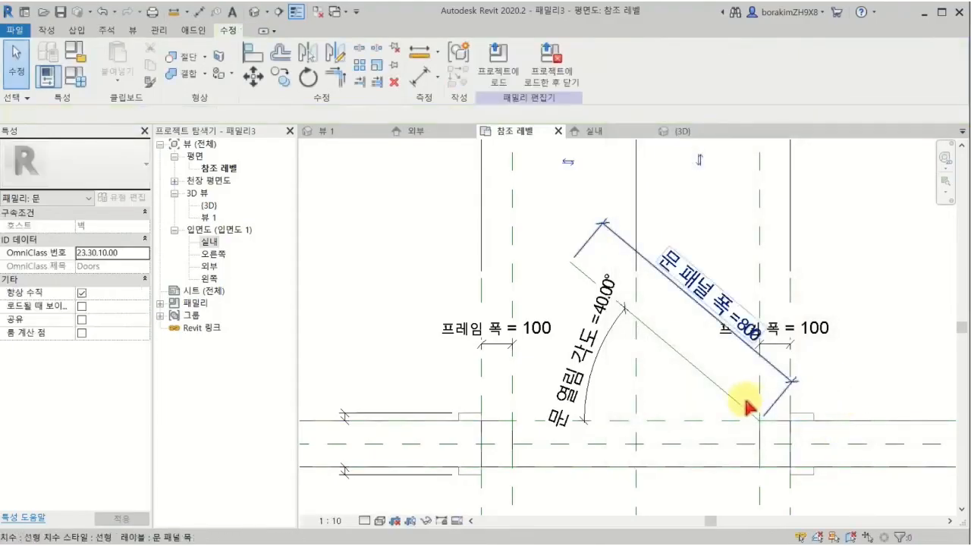
middle_drag(386, 496, 382, 474)
scroll(375, 460, down, 1)
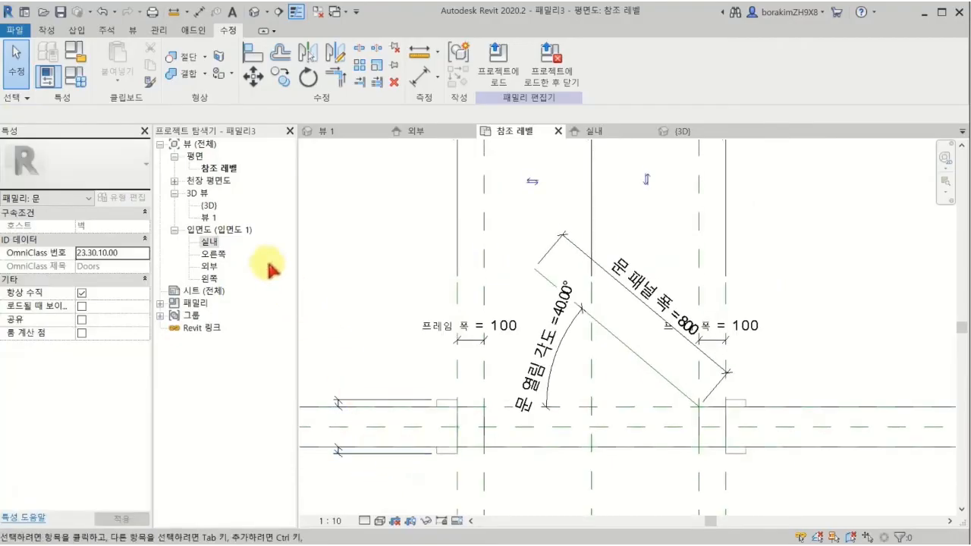
Step: Set the 문 열림 각도 parameter to 0° in the family types, apply it and close the dialog
click(52, 31)
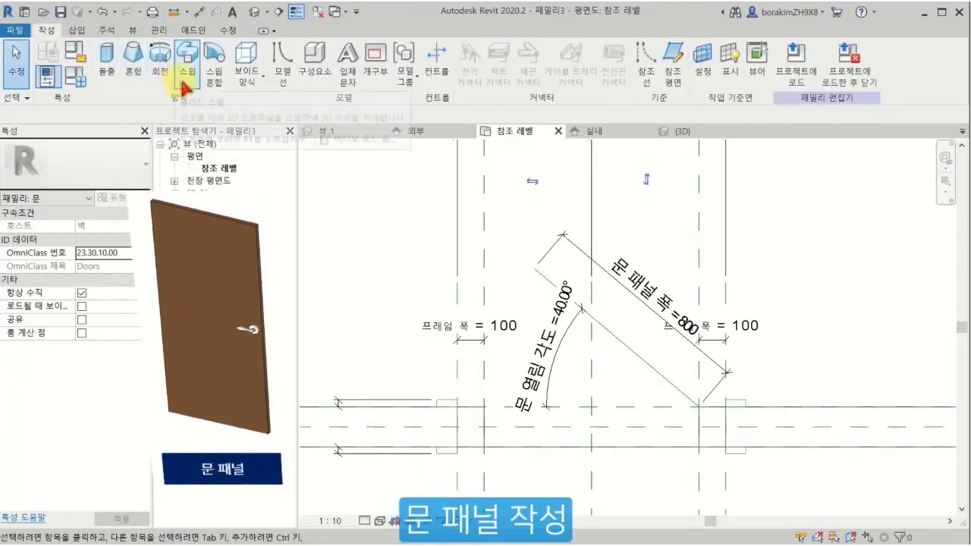
click(76, 78)
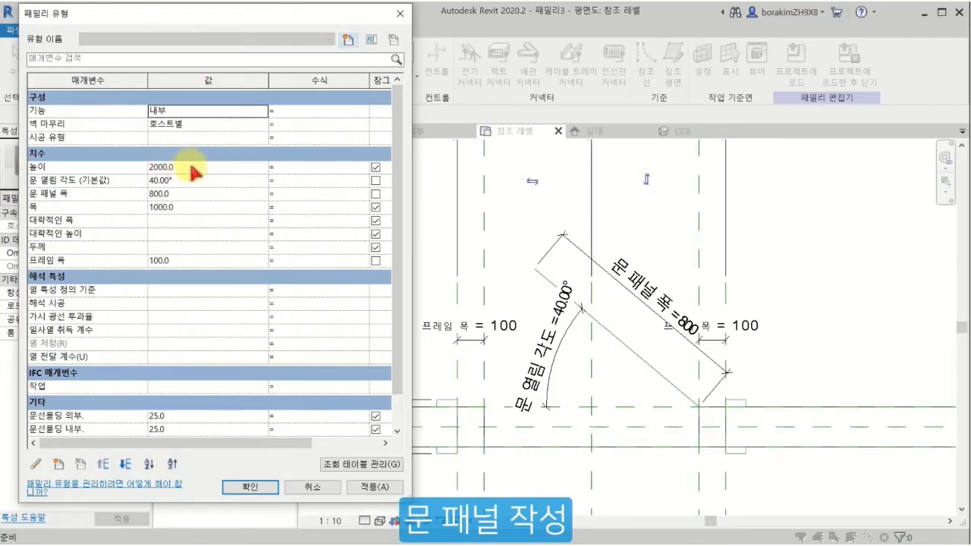
click(190, 181)
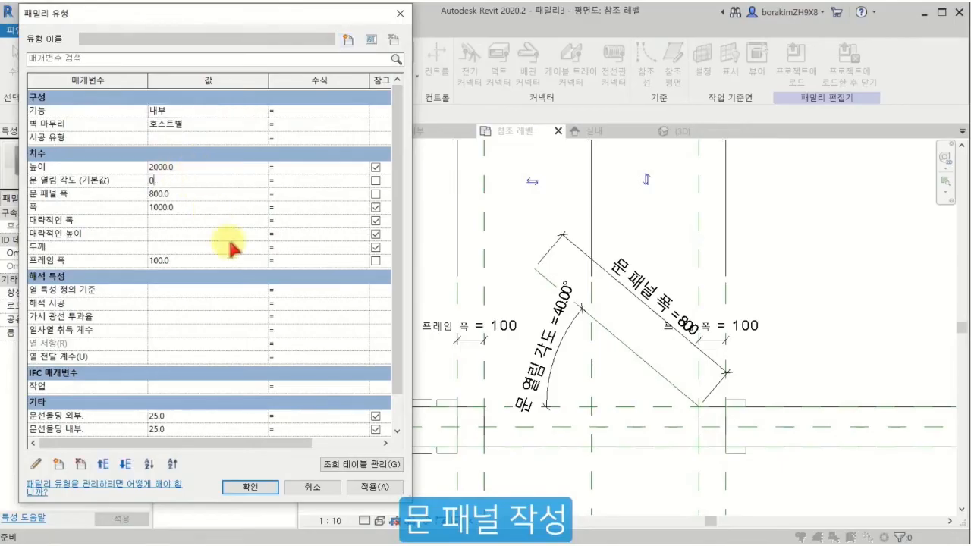
click(375, 488)
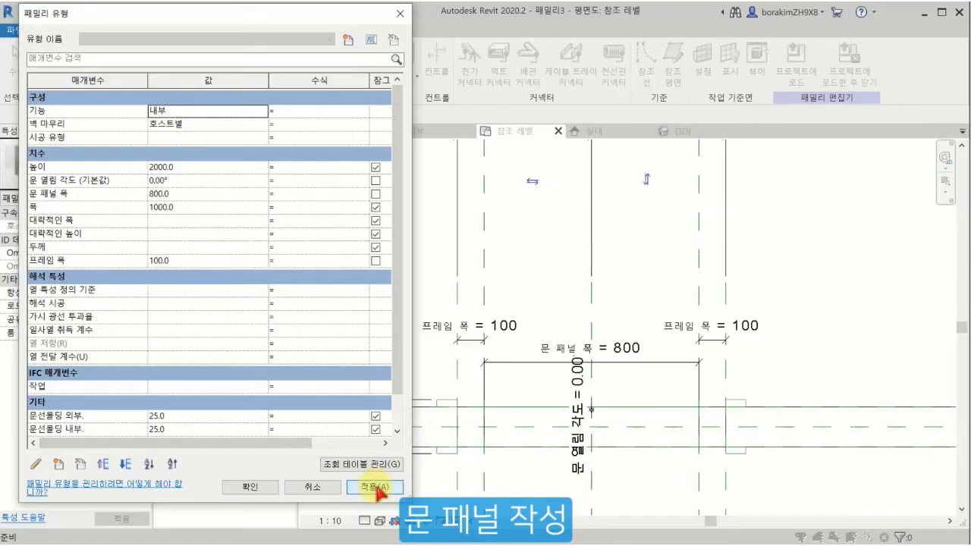
click(298, 488)
scroll(530, 440, up, 3)
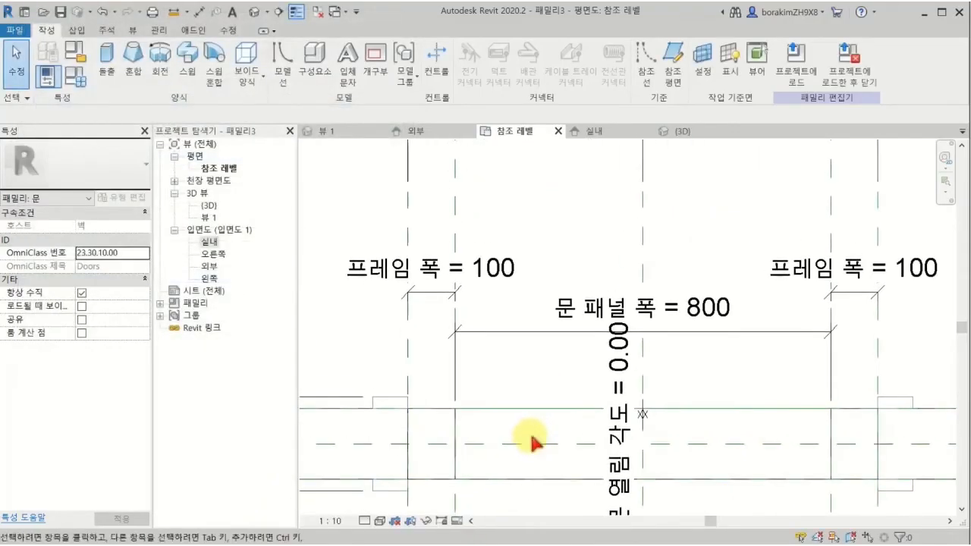
Step: Start an extrusion and sketch a thin rectangle about 760 mm long just below the reference line, between the two frames
click(501, 418)
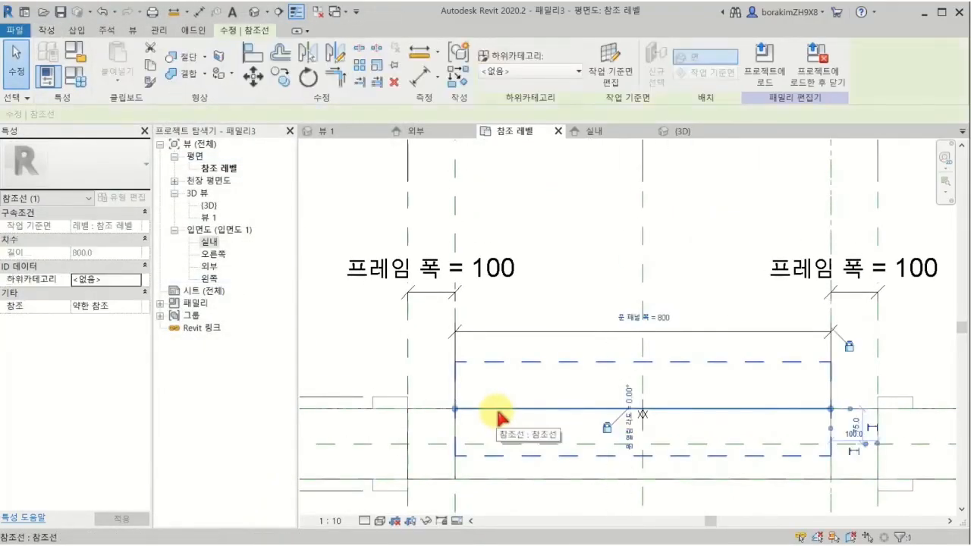
key(Escape)
scroll(492, 405, down, 1)
click(44, 35)
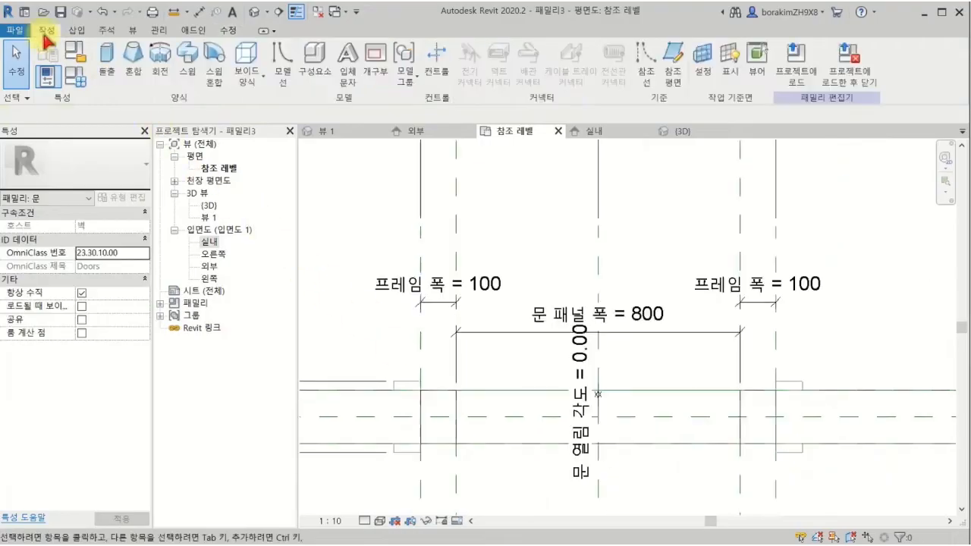
click(100, 64)
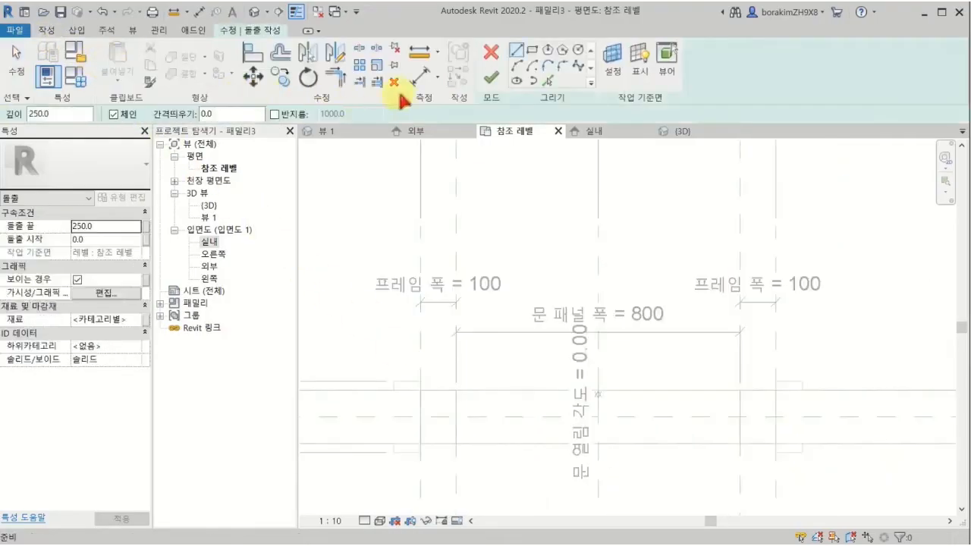
click(532, 51)
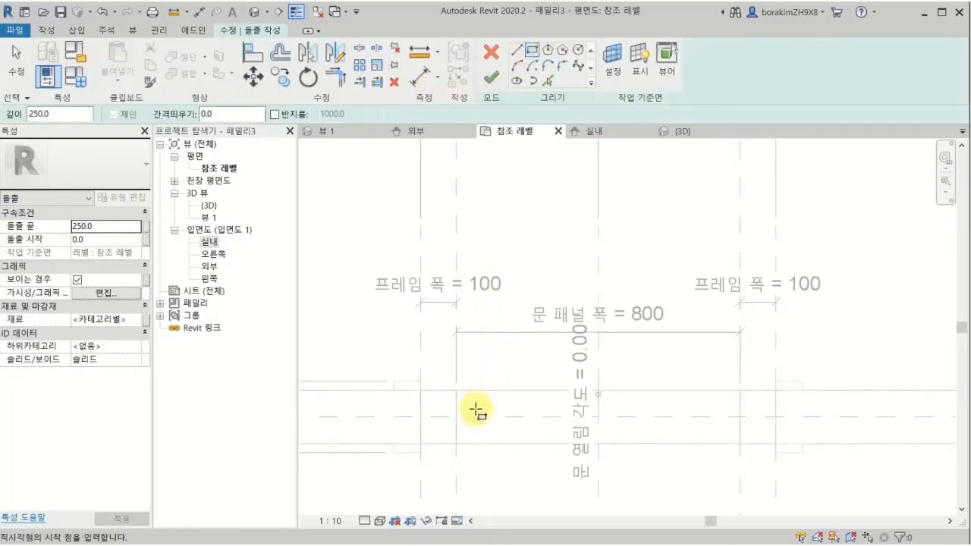
scroll(471, 407, up, 1)
click(458, 395)
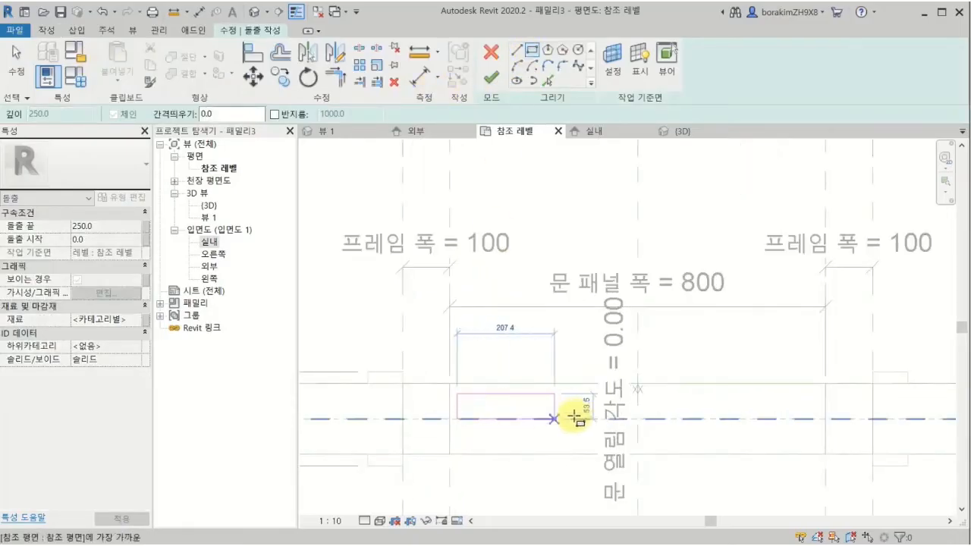
click(812, 408)
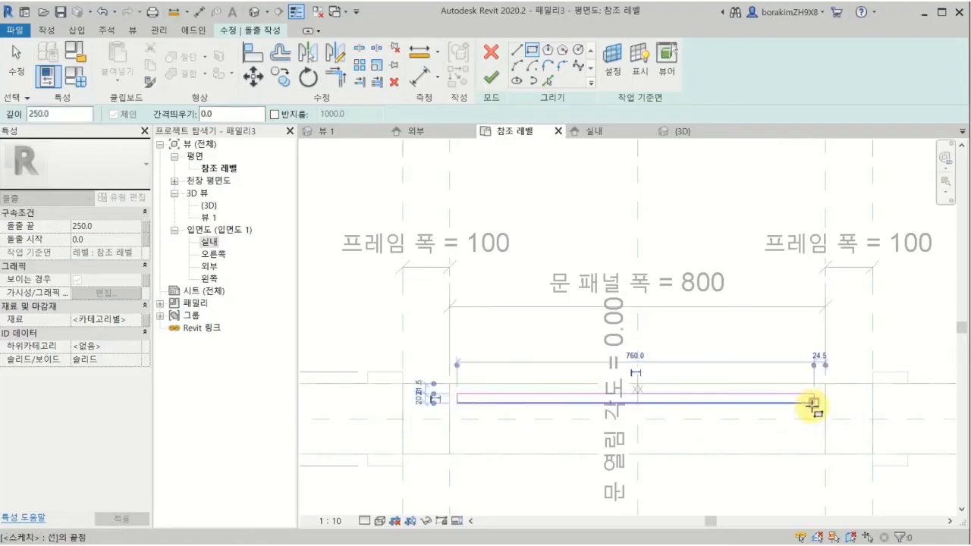
key(Escape)
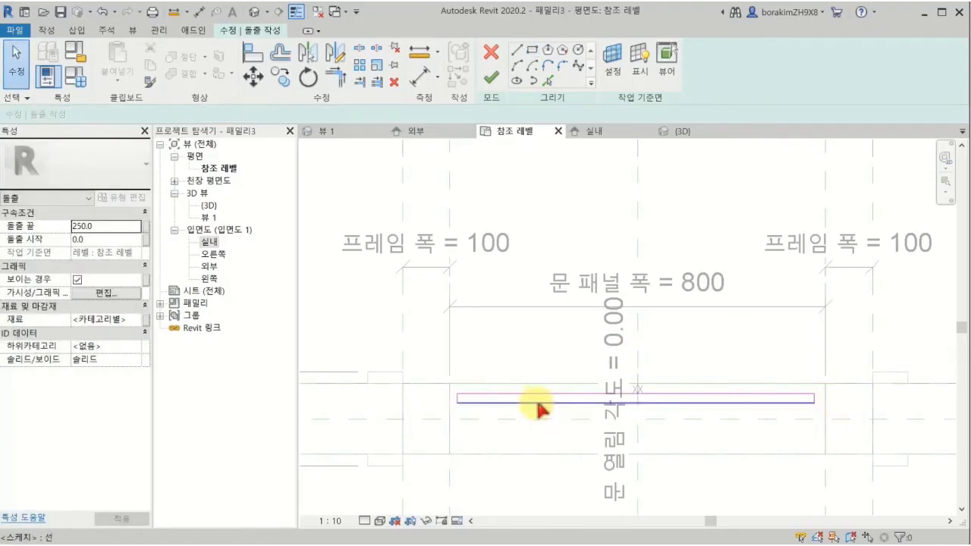
Step: Pick the reference line's plane as the extrusion's work plane and finish the door panel extrusion at 250 mm depth
click(48, 31)
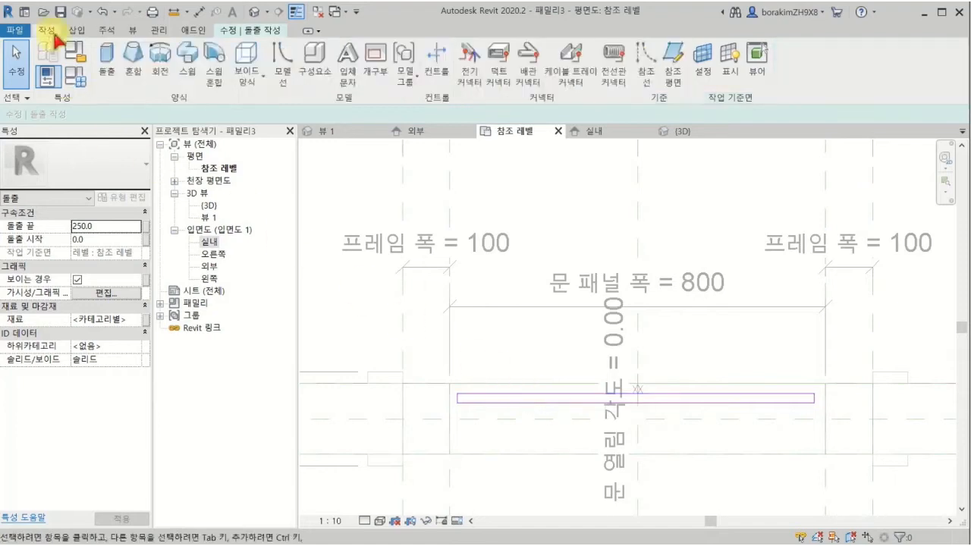
click(703, 67)
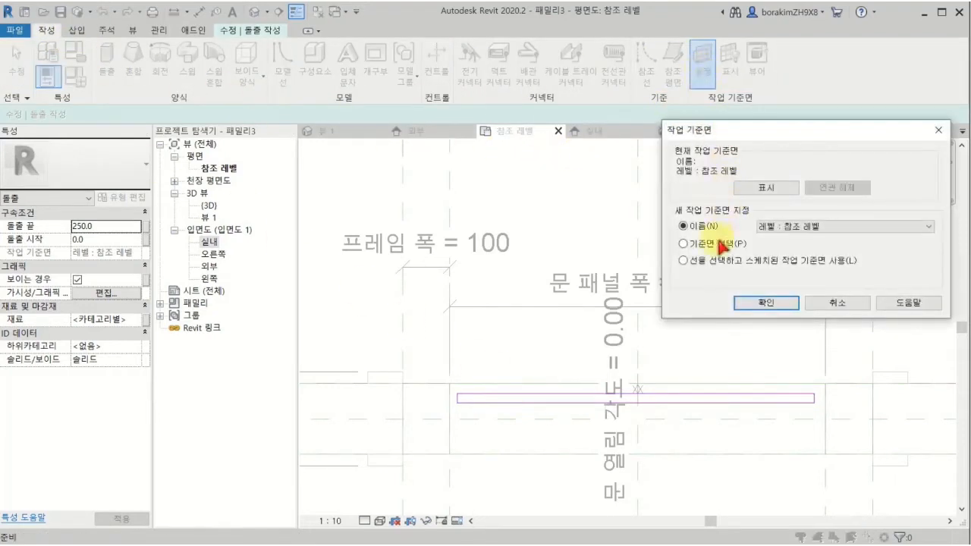
click(765, 303)
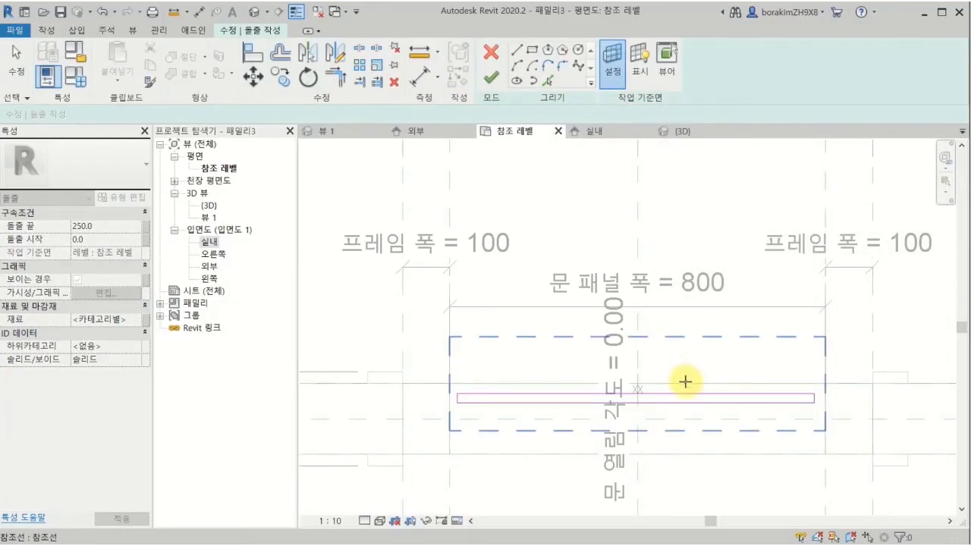
click(685, 382)
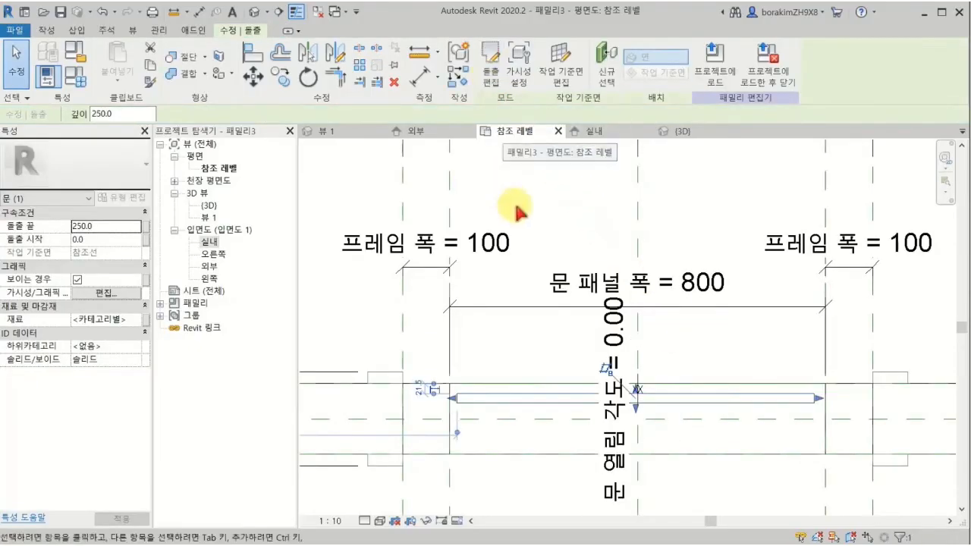
scroll(510, 208, down, 4)
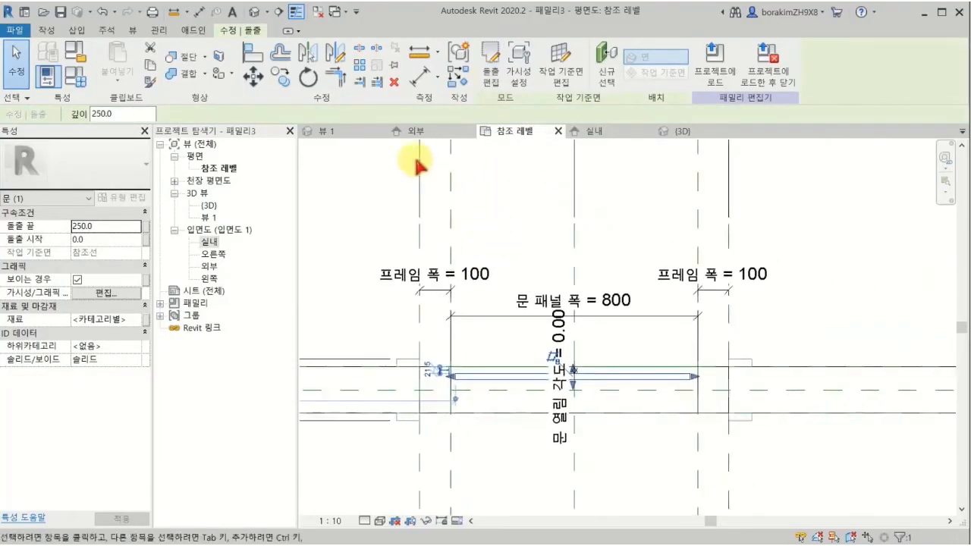
Step: Check the panel extrusion in the 3D view, set the 문 열림 각도 parameter to 45° and apply it
click(255, 12)
scroll(573, 500, up, 5)
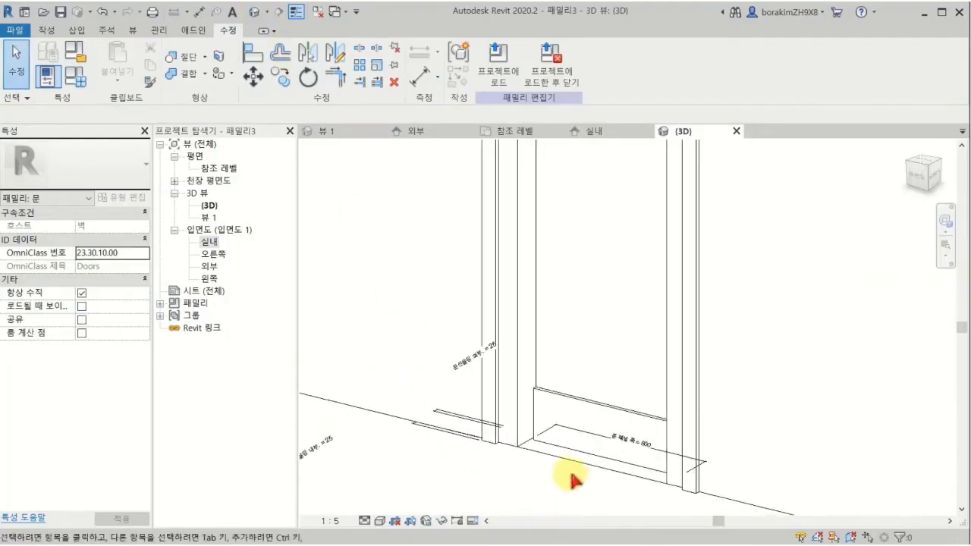
click(529, 394)
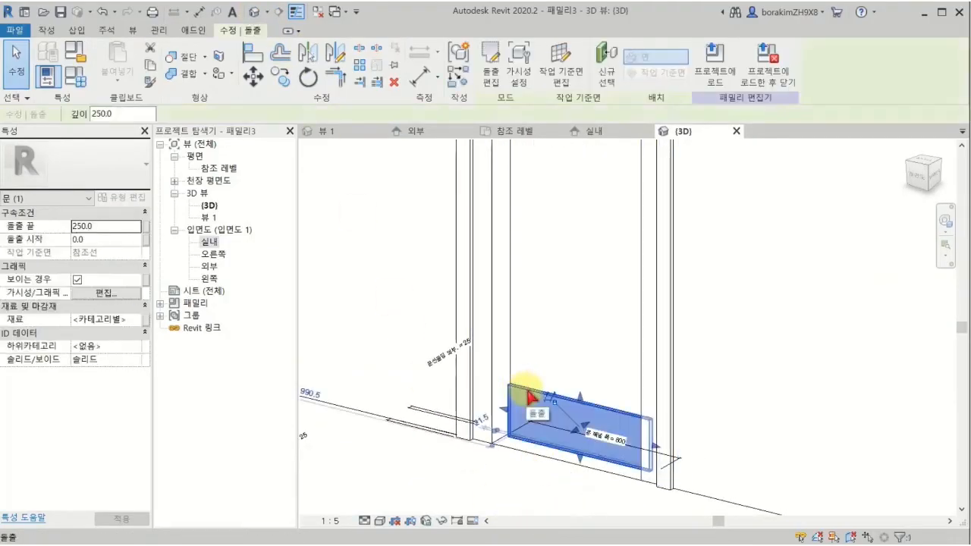
key(Escape)
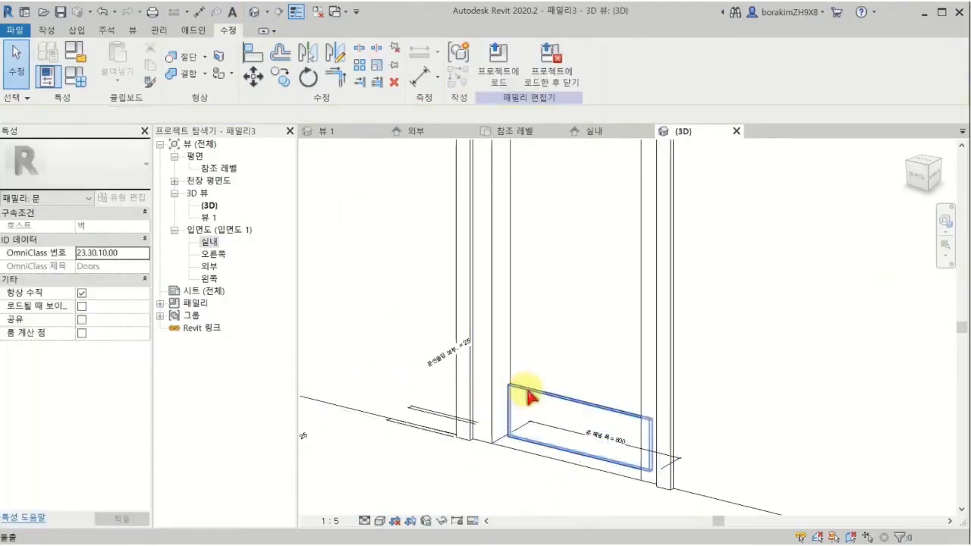
click(79, 84)
click(191, 182)
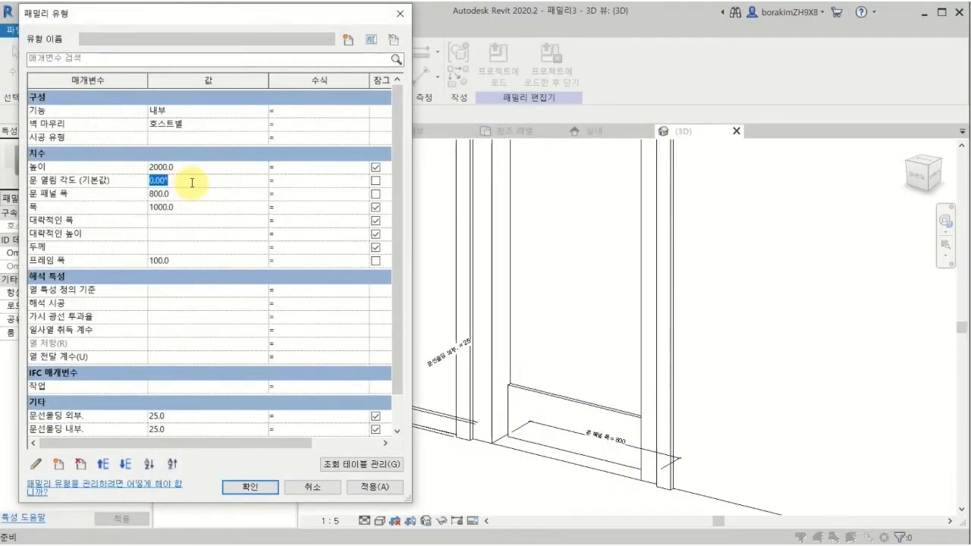
click(363, 489)
click(267, 482)
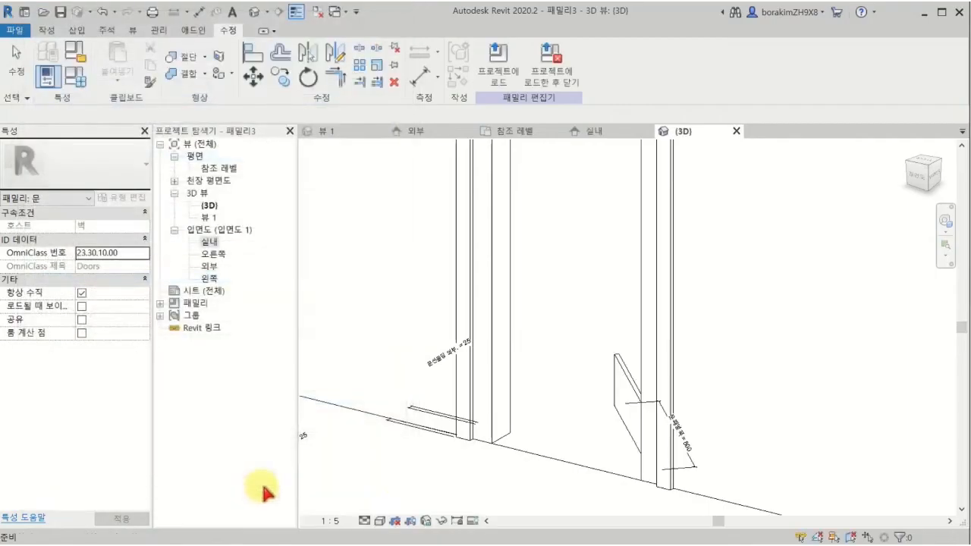
Step: Edit the door panel extrusion's sketch and open the 참조 레벨 floor plan to work on it
shift+middle_drag(613, 487, 781, 390)
scroll(682, 393, up, 3)
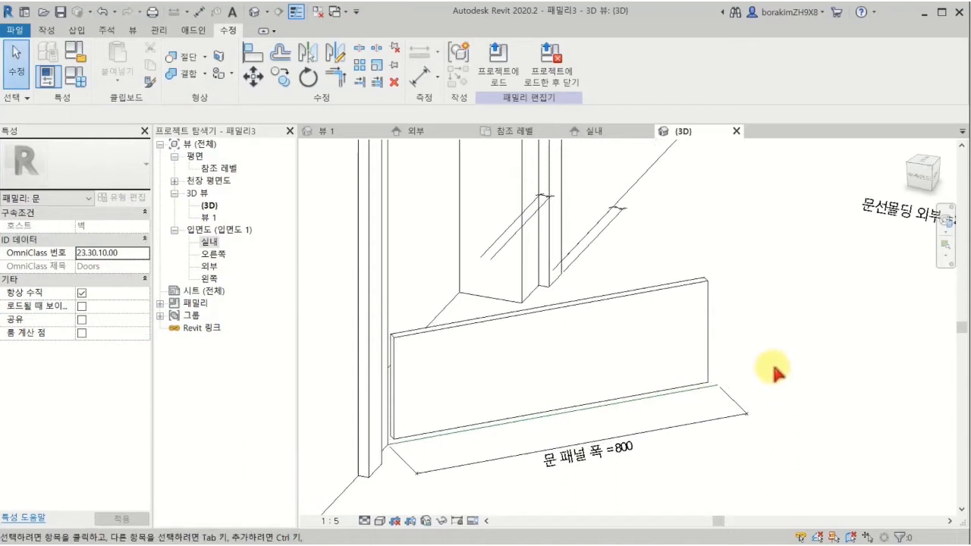
click(698, 279)
click(490, 72)
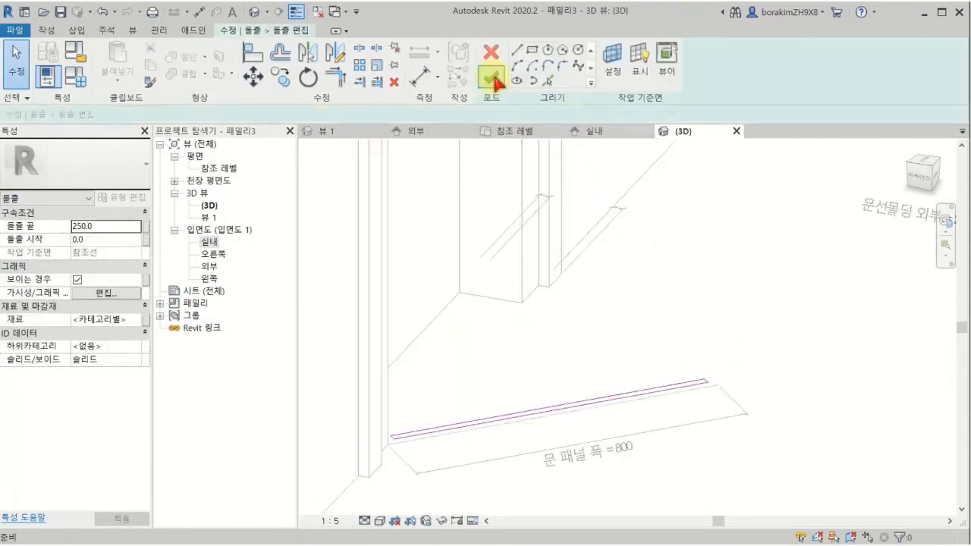
double_click(219, 167)
middle_drag(433, 314, 589, 434)
scroll(572, 384, up, 1)
middle_drag(520, 299, 519, 347)
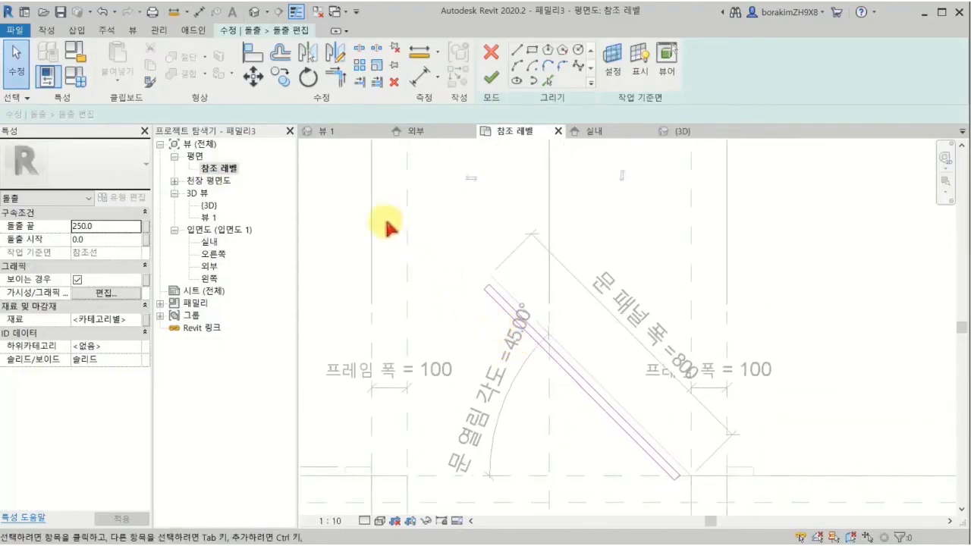
Step: Align the panel sketch's far short edge to the free end of the reference line and lock the alignment
click(251, 54)
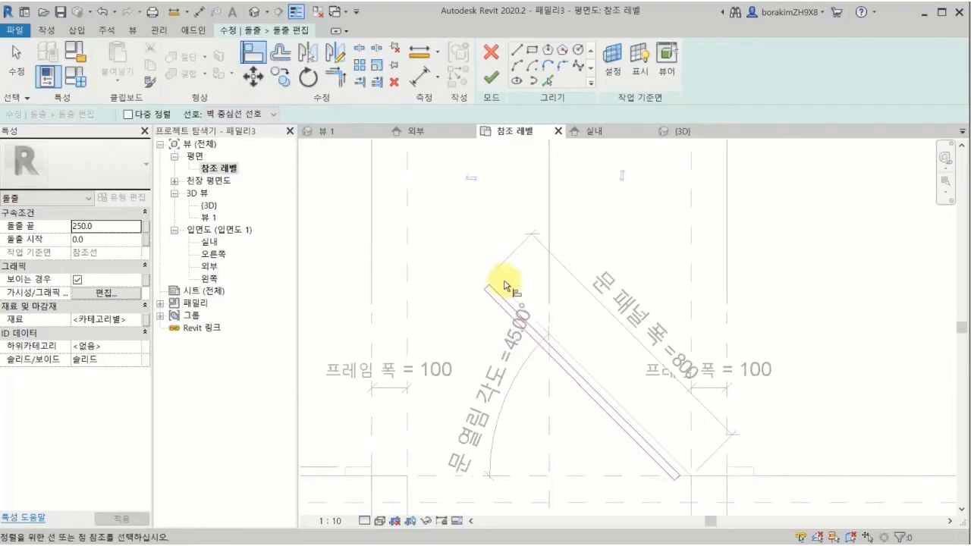
scroll(486, 280, up, 3)
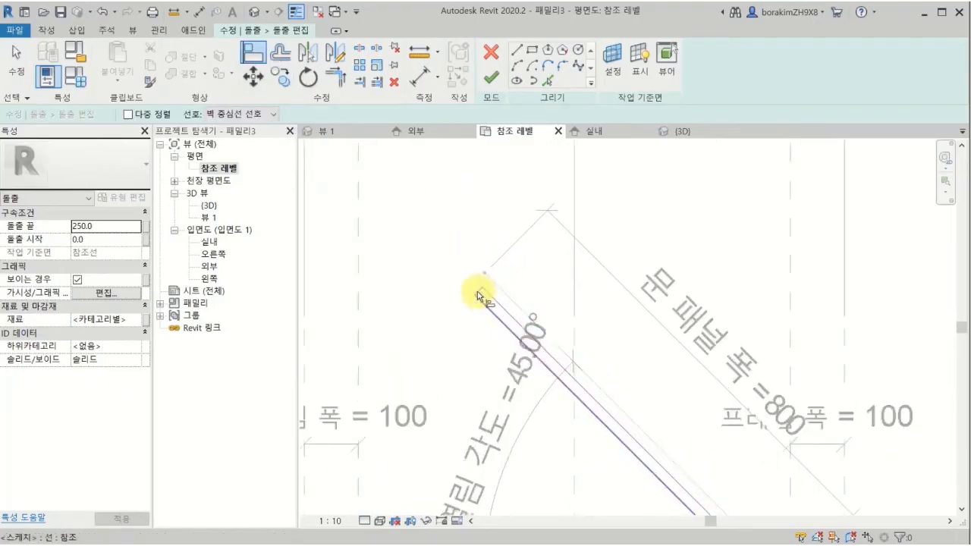
scroll(478, 294, up, 2)
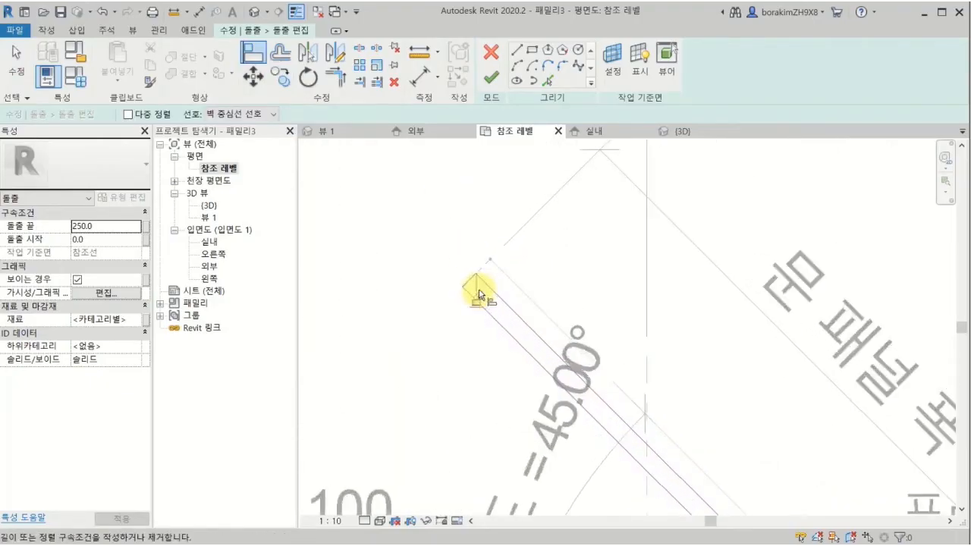
scroll(479, 315, up, 2)
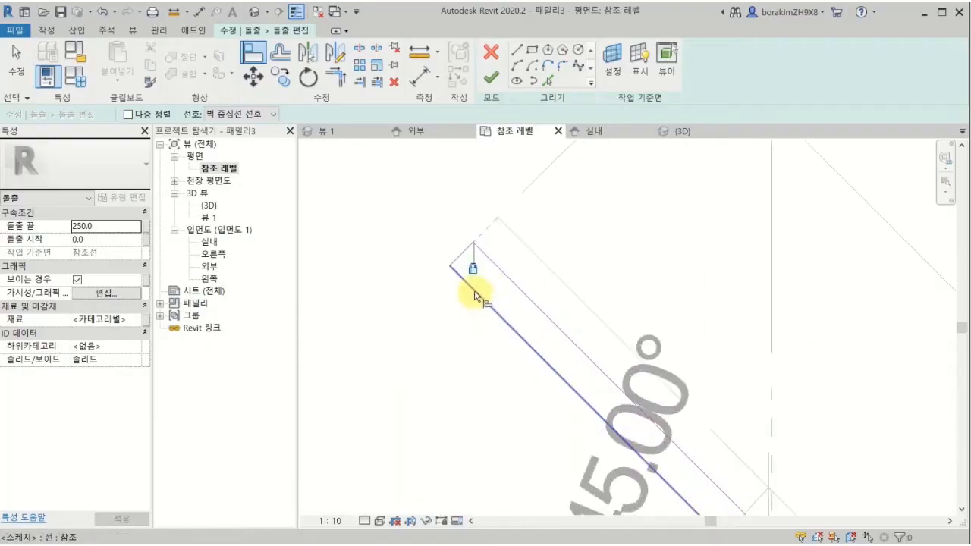
Step: Align the panel sketch's hinge-side short edge to the reference line's endpoint at the frame and lock it
scroll(481, 321, down, 3)
middle_drag(502, 373, 628, 346)
scroll(715, 391, up, 4)
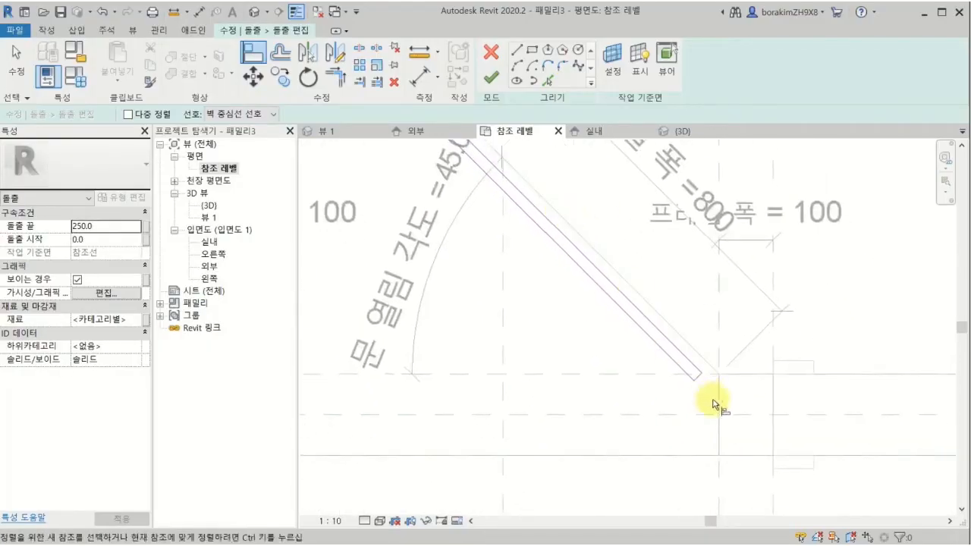
click(708, 375)
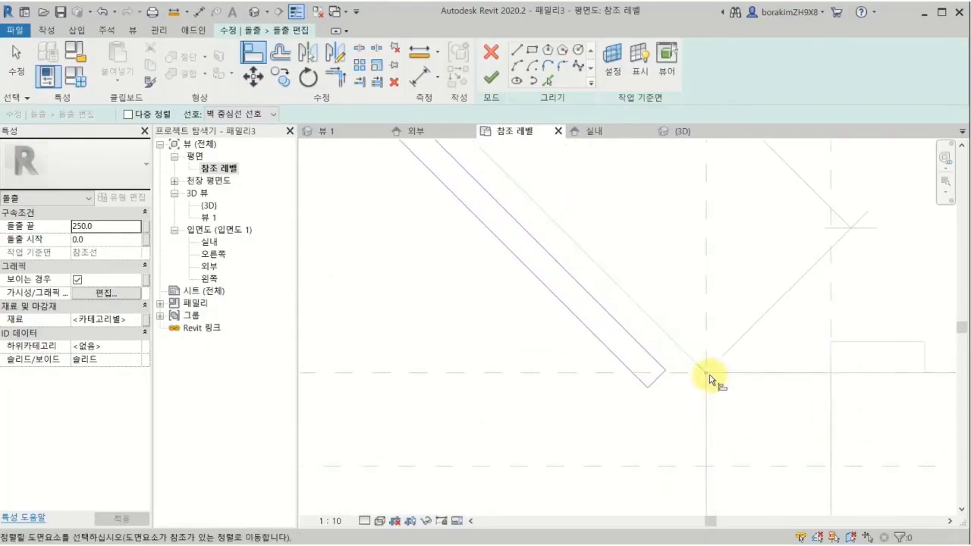
click(658, 381)
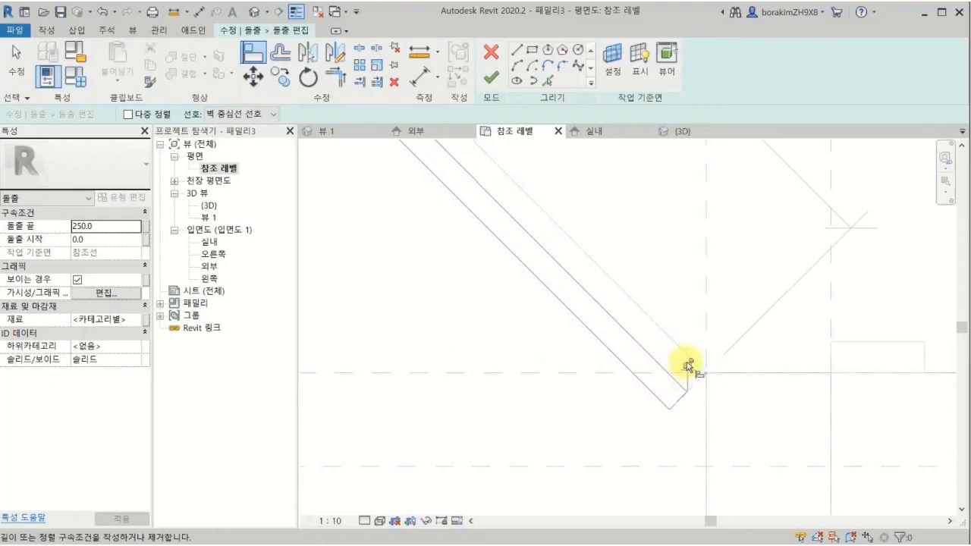
click(688, 365)
Step: Align the panel sketch's long edge nearest the reference line to that line and lock the alignment
scroll(737, 397, down, 3)
middle_drag(643, 325, 691, 463)
scroll(599, 381, up, 2)
click(614, 355)
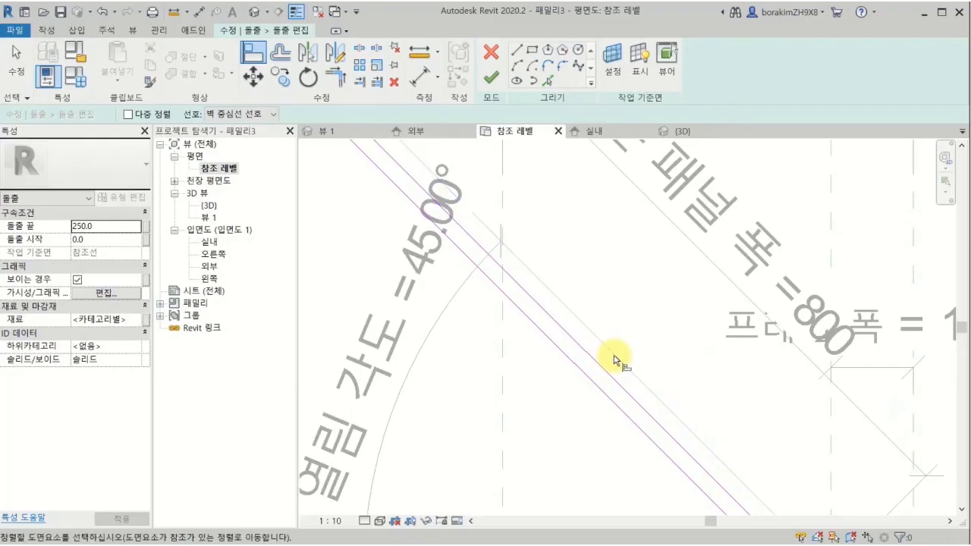
click(600, 364)
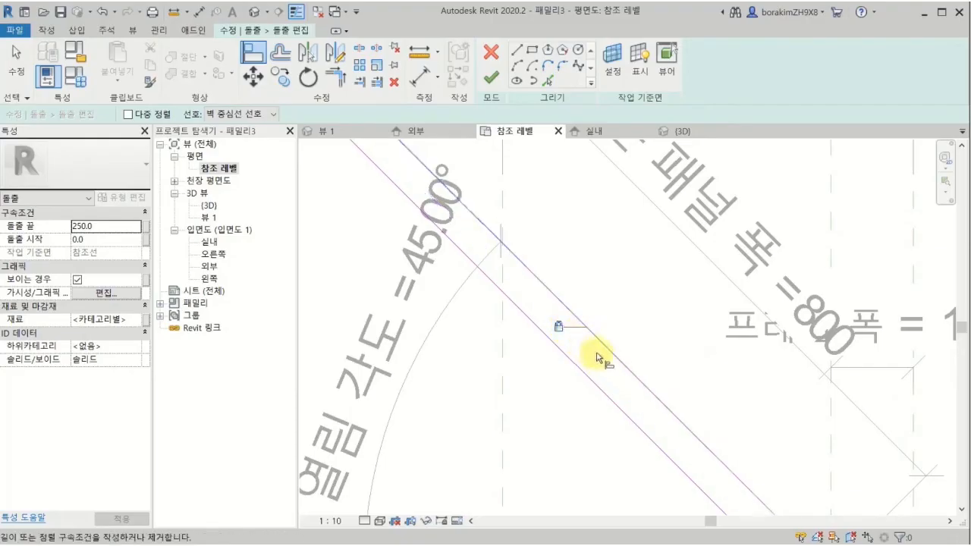
scroll(588, 350, down, 4)
key(Escape)
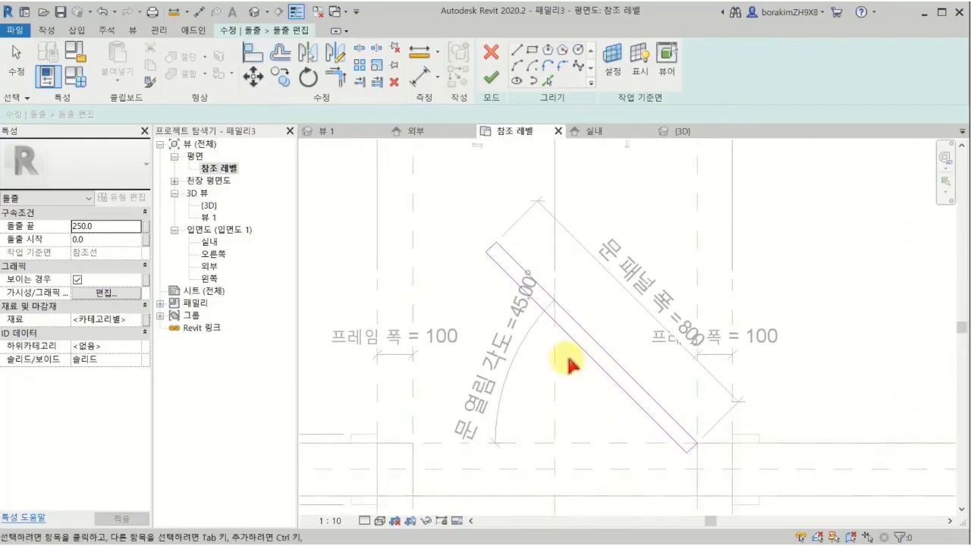
key(Escape)
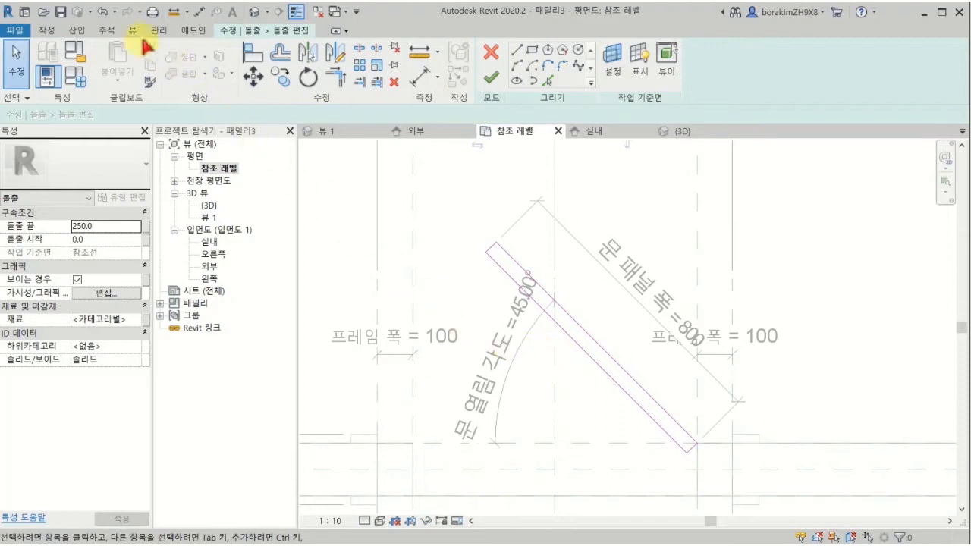
Step: Place an aligned dimension from the reference line to the panel's opposite long edge, beyond the panel's free end
click(112, 32)
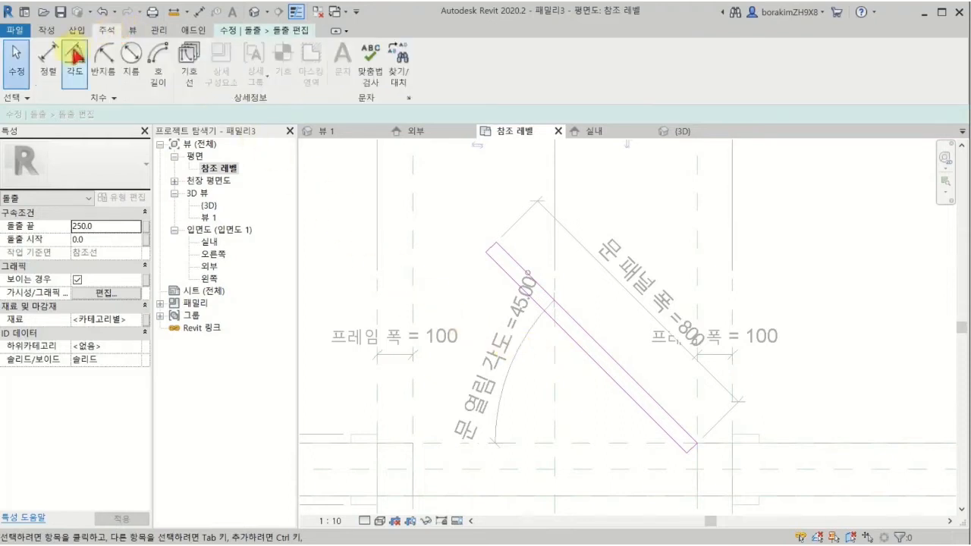
click(48, 60)
scroll(577, 334, up, 2)
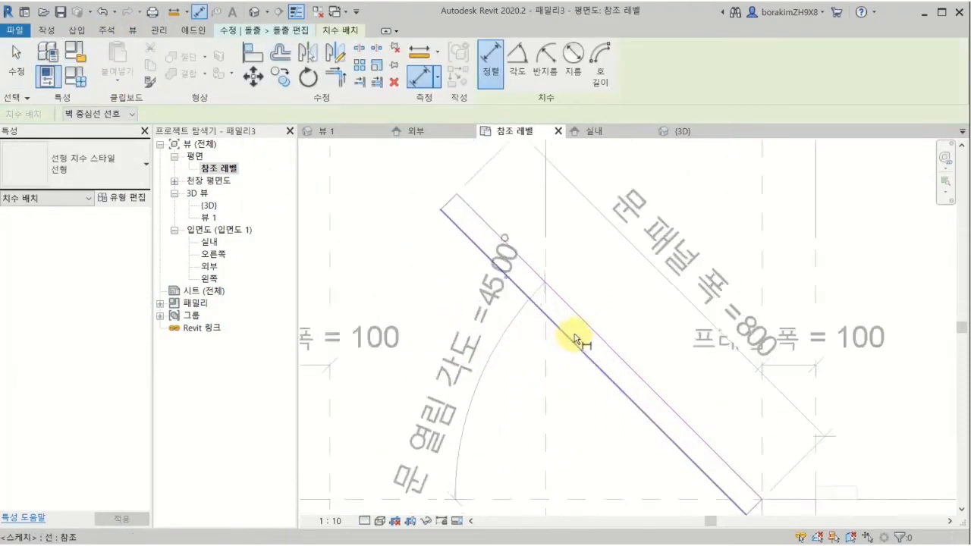
scroll(576, 334, up, 1)
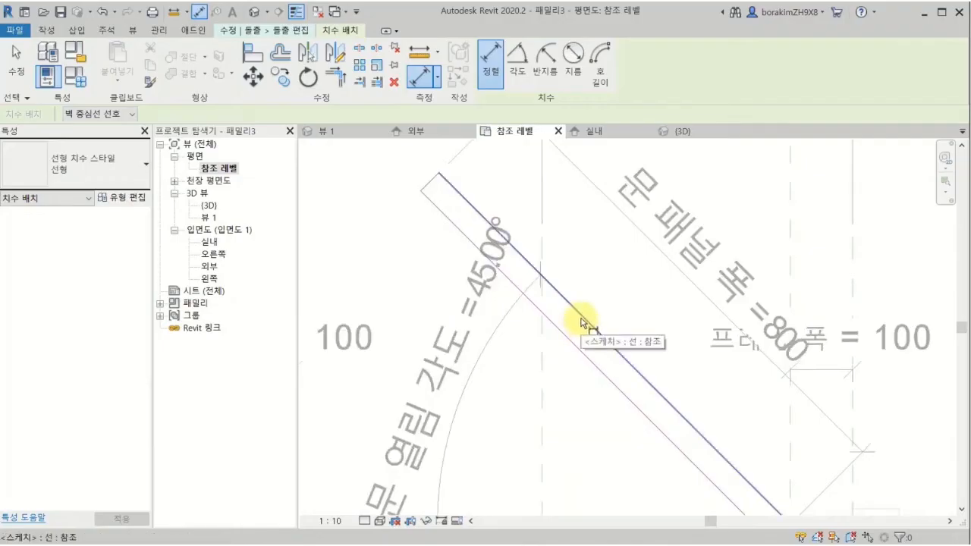
key(Tab)
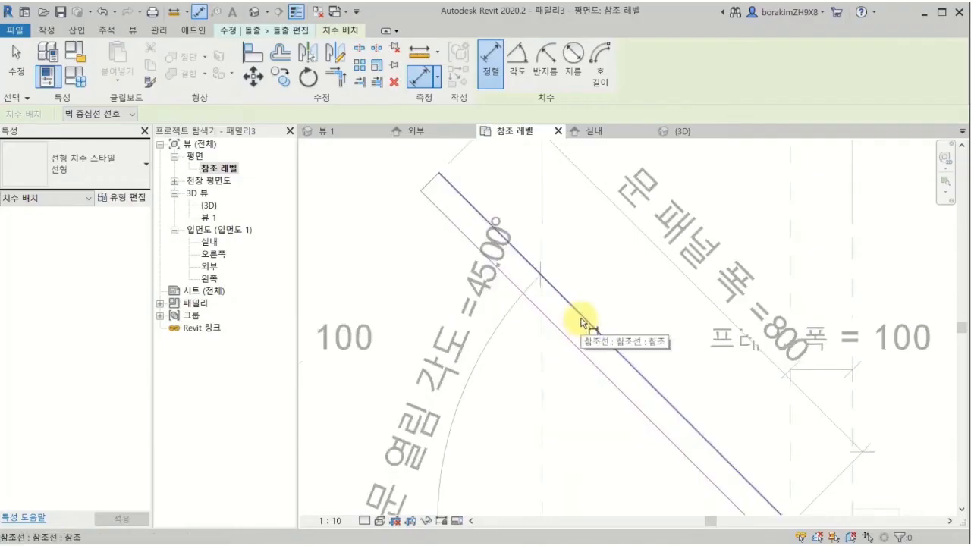
click(581, 322)
click(560, 338)
scroll(559, 330, down, 3)
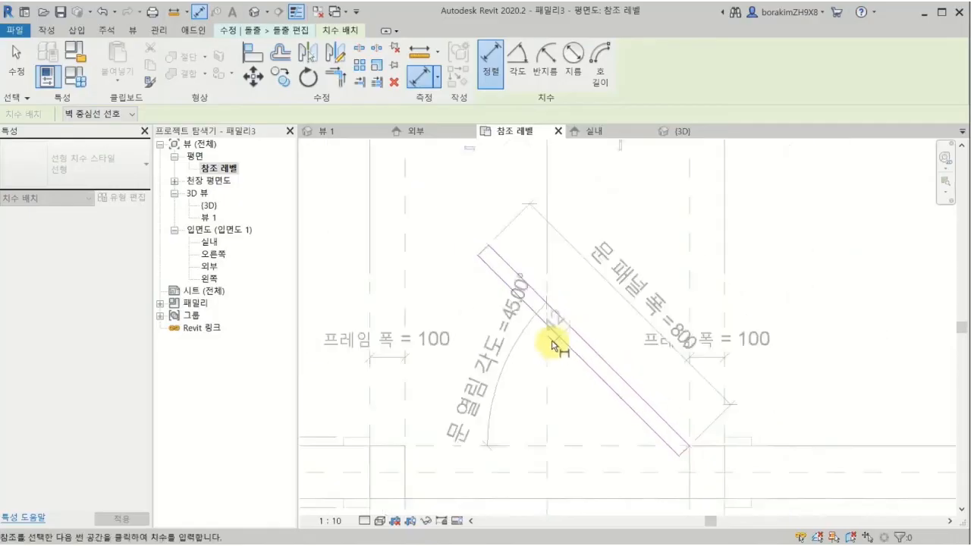
click(463, 226)
key(Escape)
key(Escape)
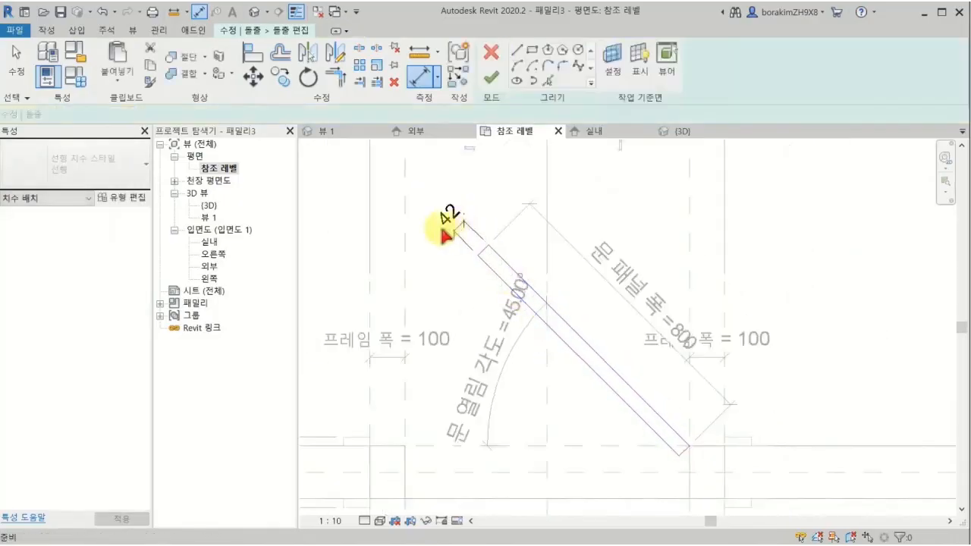
Step: Label the panel thickness dimension with a new family type parameter named 문 패널 두께, grouped under 치수
scroll(440, 242, up, 3)
click(469, 280)
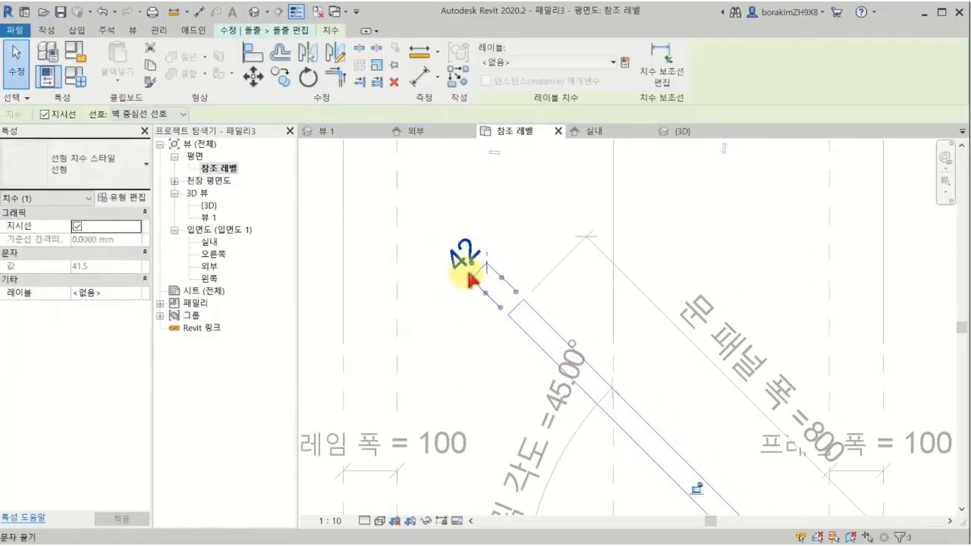
click(624, 64)
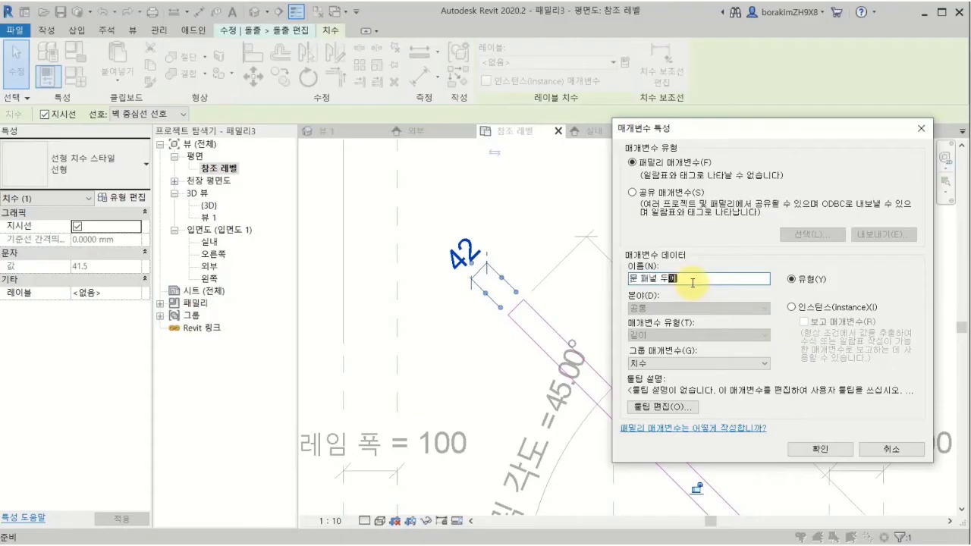
click(820, 449)
scroll(700, 379, up, 3)
scroll(704, 297, down, 1)
mouse_move(702, 285)
middle_down()
mouse_move(697, 308)
mouse_move(713, 358)
middle_up()
click(684, 300)
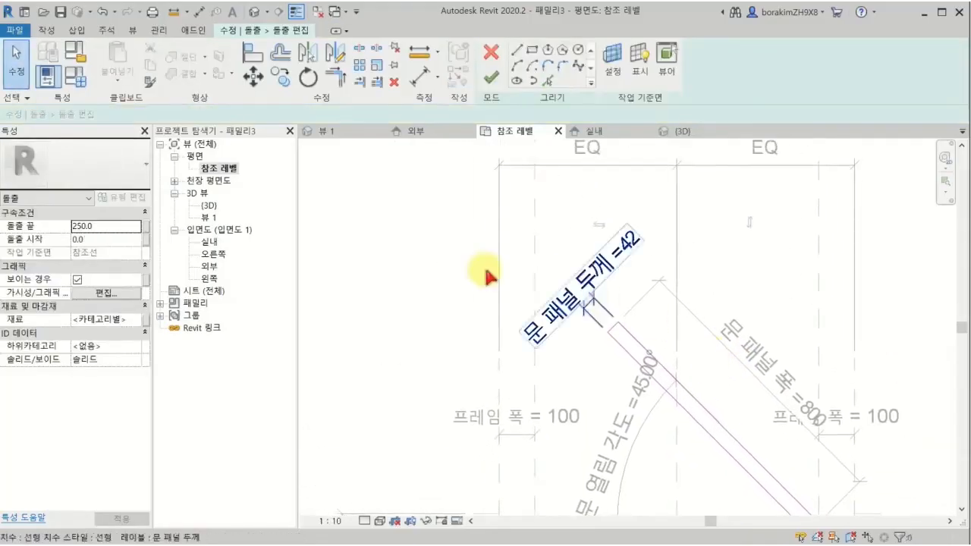
Step: Set the 문 패널 두께 parameter to 20, apply it and finish editing the panel extrusion's sketch
click(77, 76)
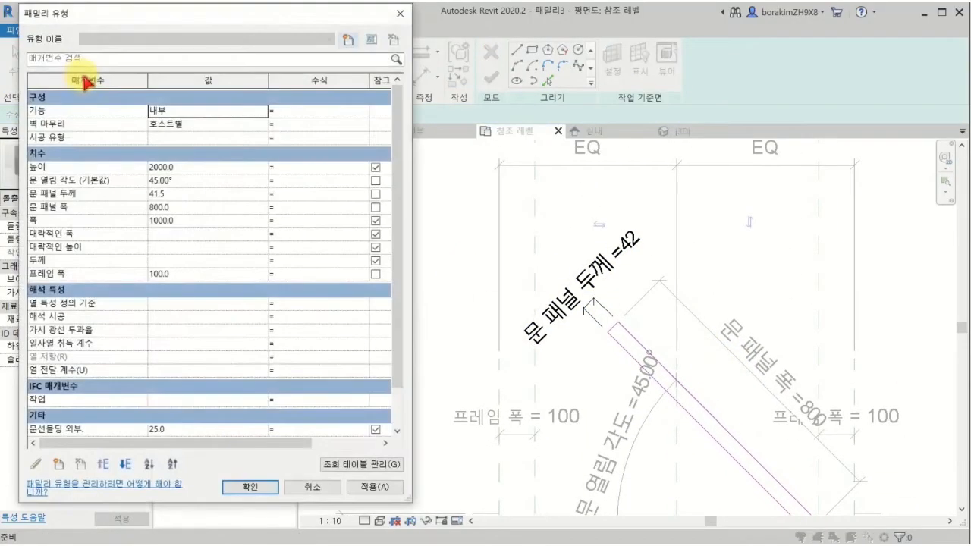
click(121, 194)
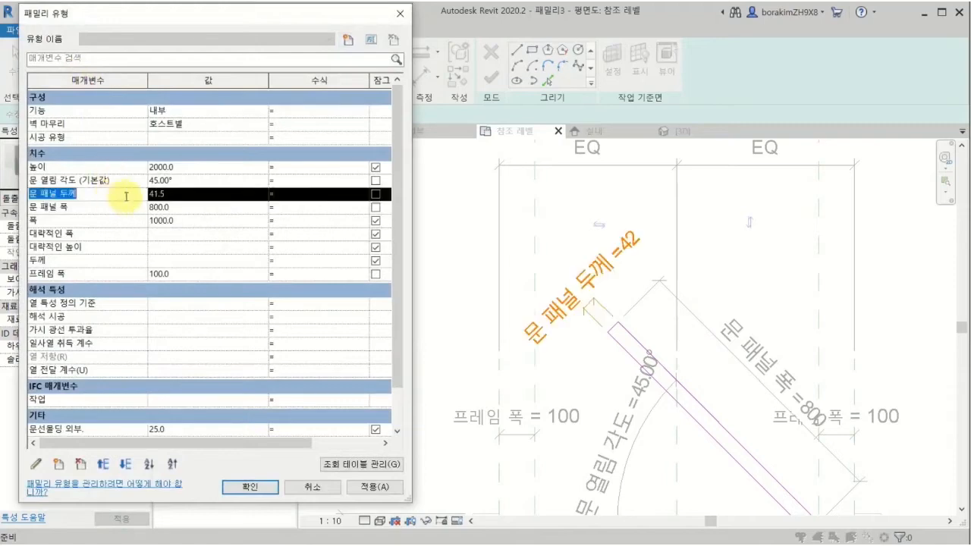
click(189, 200)
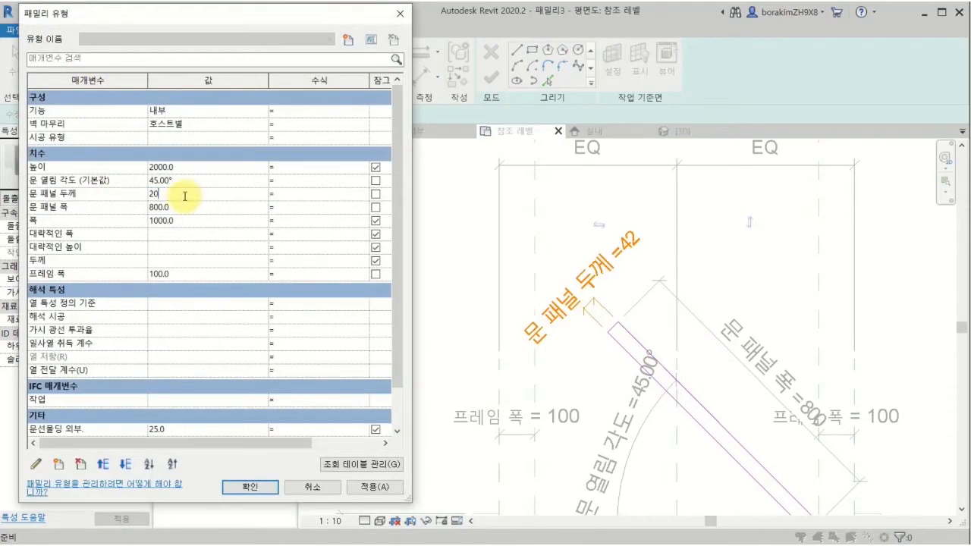
click(360, 491)
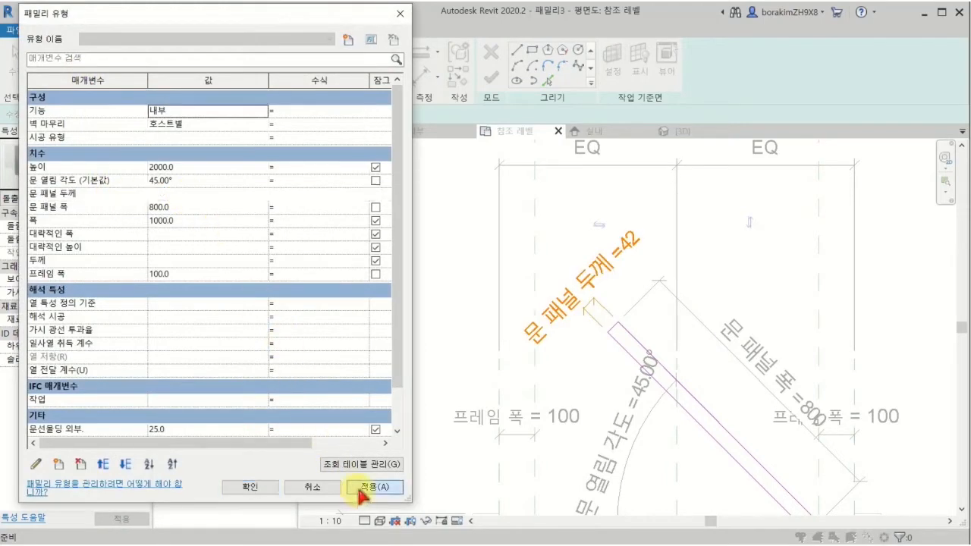
click(262, 491)
middle_drag(589, 466, 520, 440)
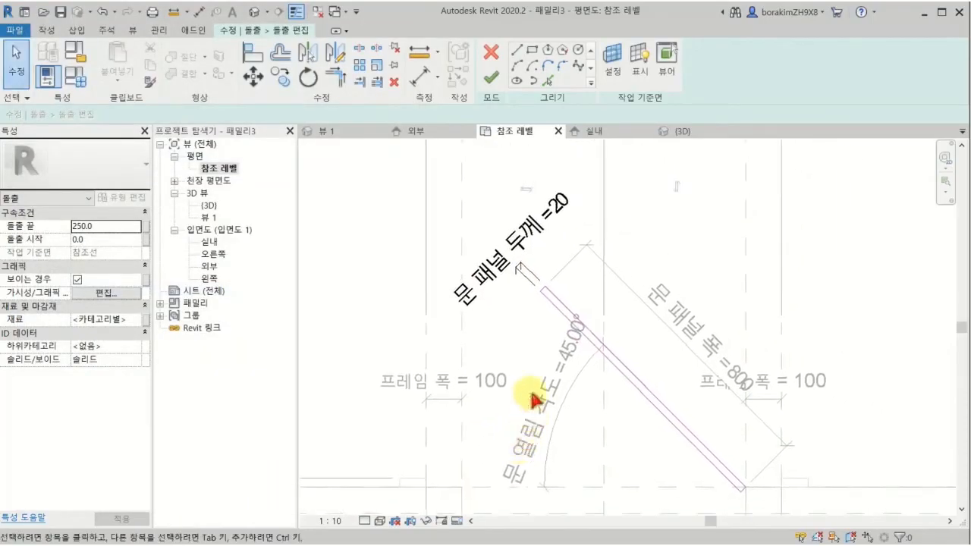
click(491, 77)
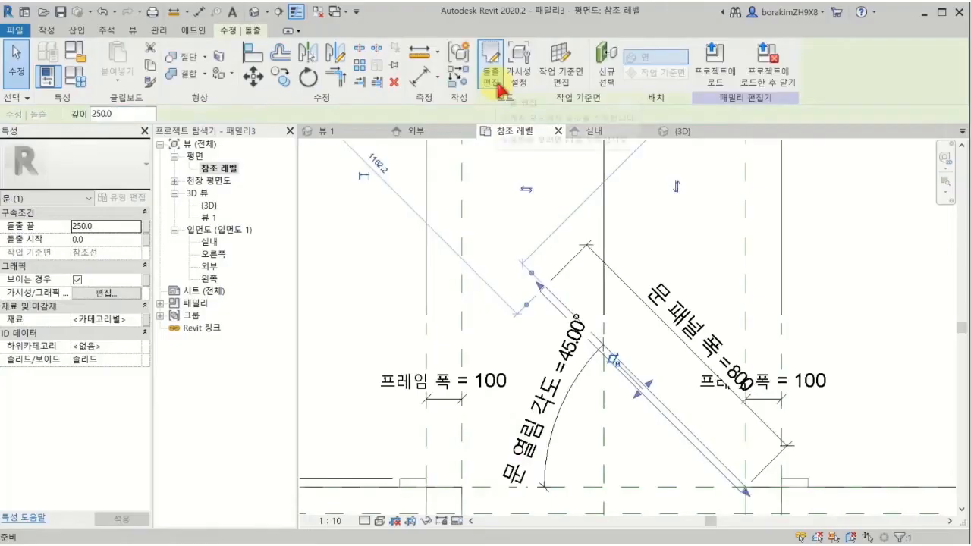
Step: Open the 3D view, switch it to a shaded visual style and inspect the door panel between the frames
scroll(467, 311, up, 4)
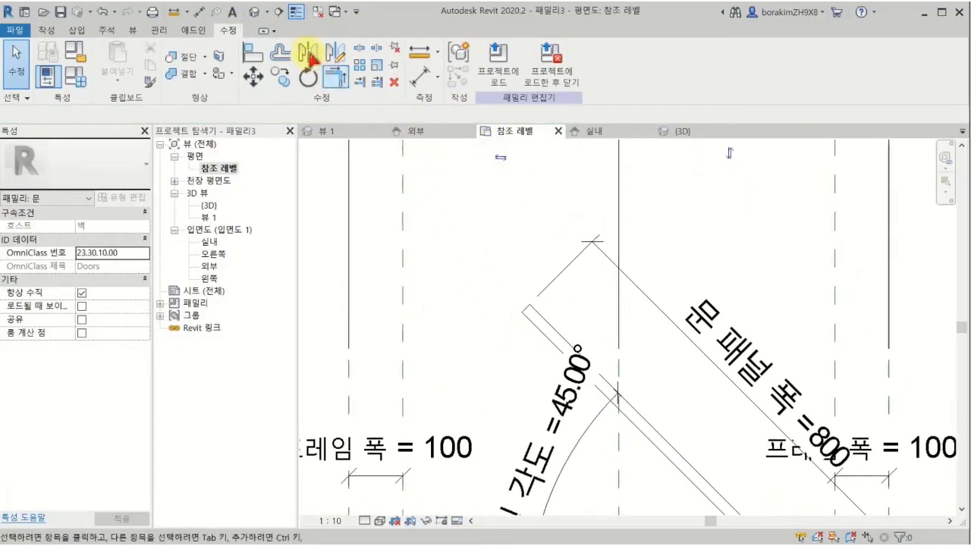
click(255, 12)
shift+middle_drag(624, 354, 759, 398)
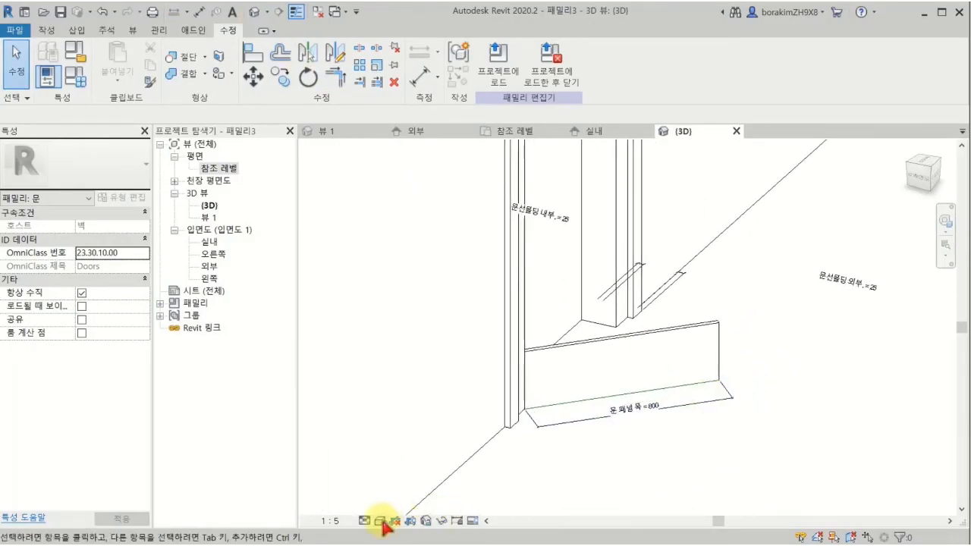
click(379, 521)
click(390, 462)
shift+middle_drag(470, 455, 429, 475)
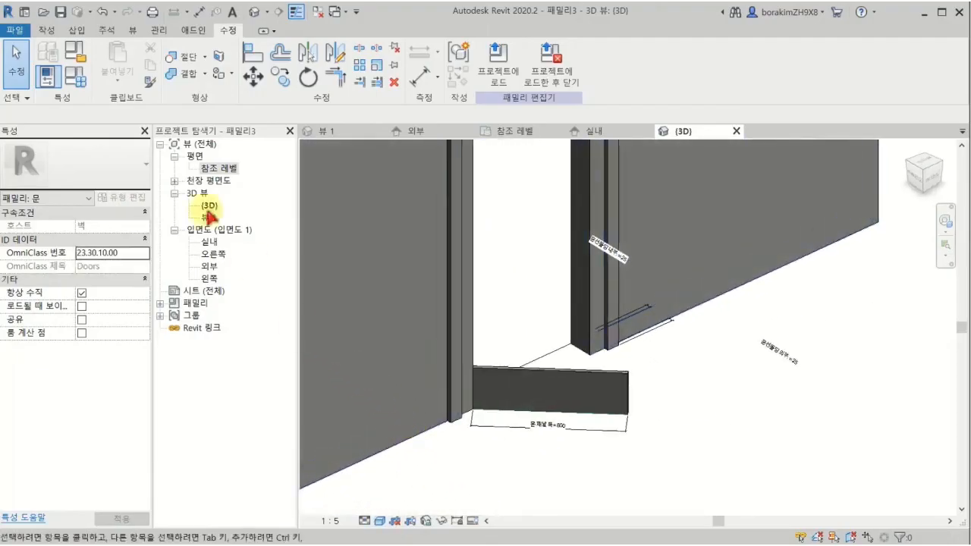
Step: Test the panel width by applying 1000 to the 문 패널 폭 parameter, and restore it to 800
click(75, 78)
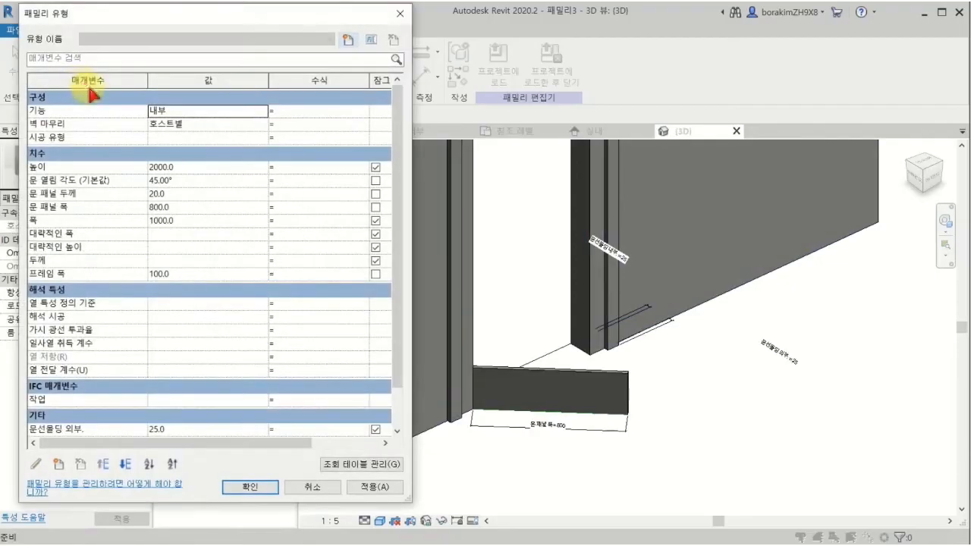
click(209, 207)
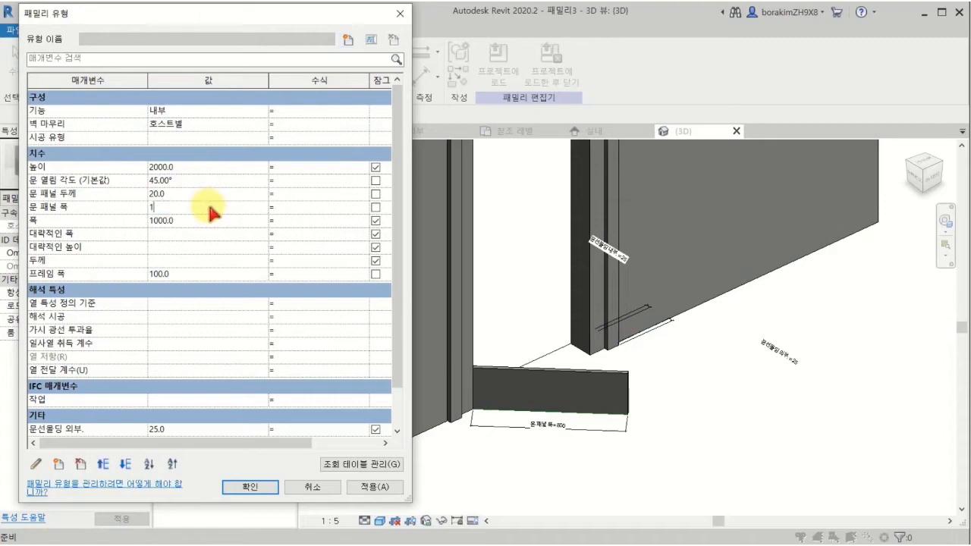
click(353, 487)
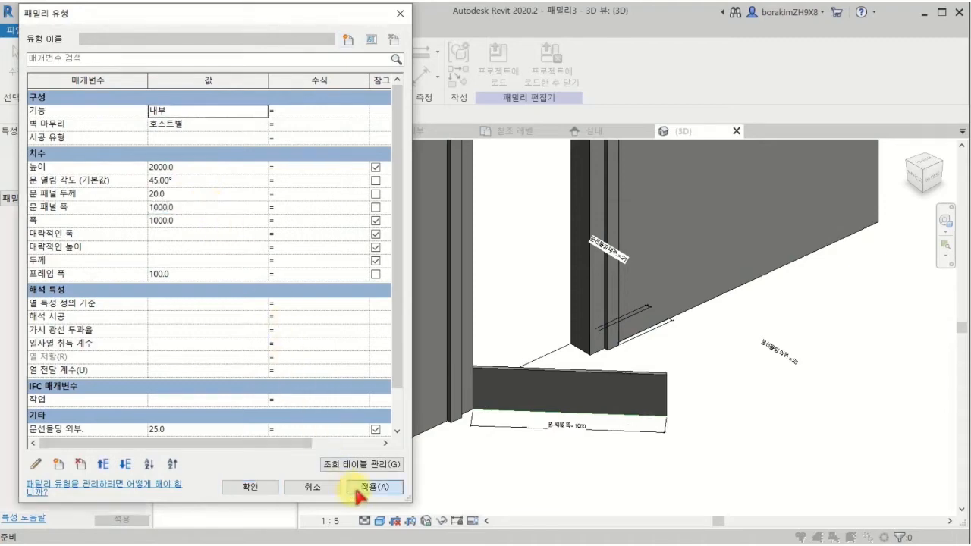
click(219, 209)
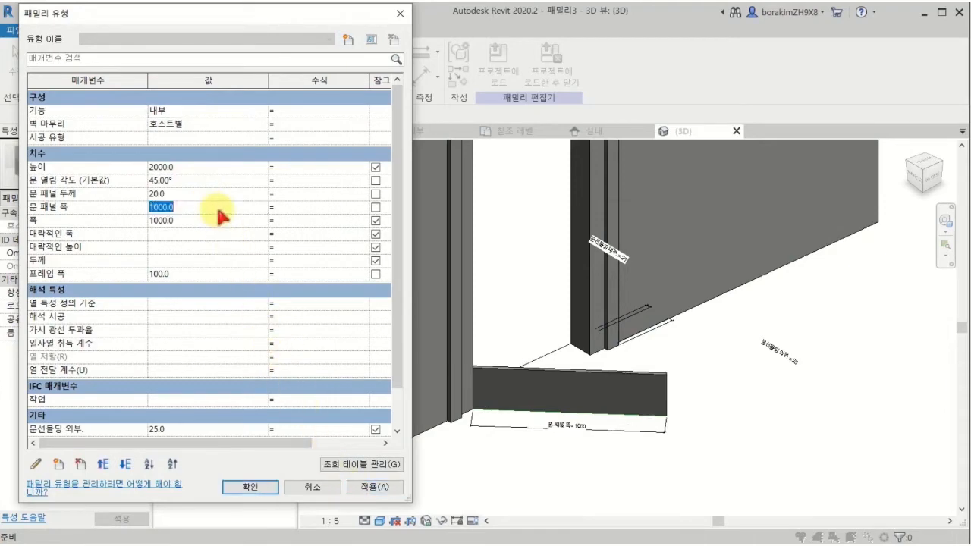
click(361, 489)
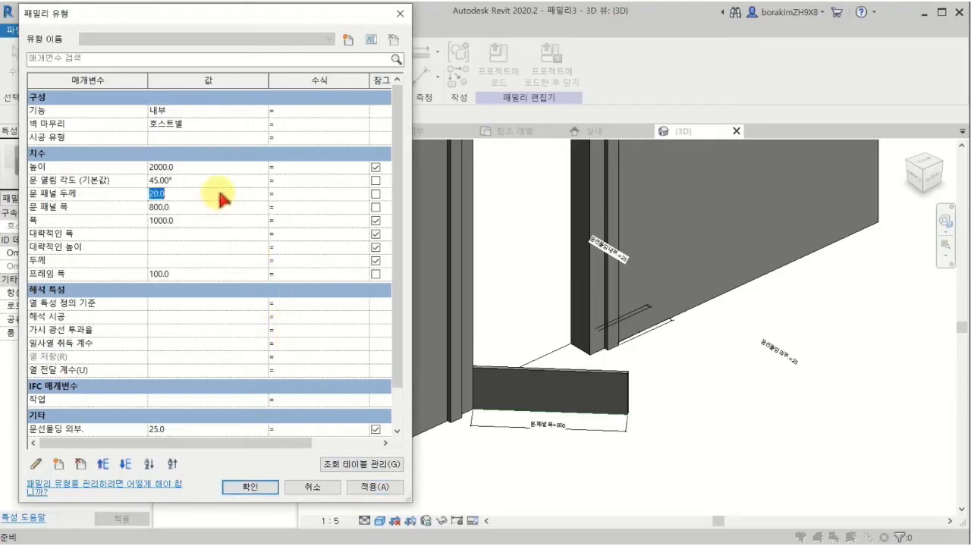
Step: Set 문 패널 두께 to 50 and 문 열림 각도 to 0, apply both values and check the closed panel in 3D
click(364, 489)
click(214, 186)
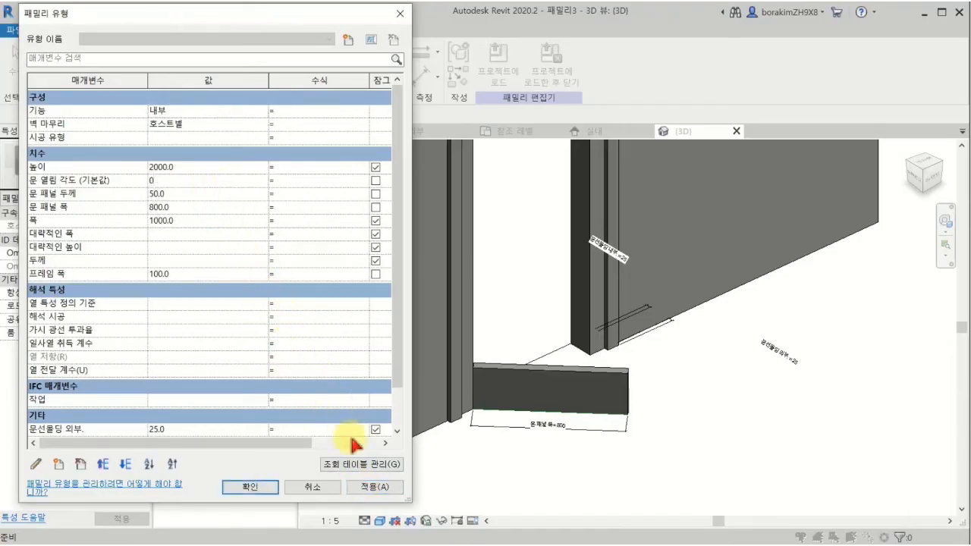
text(0)
click(365, 490)
click(265, 485)
shift+middle_drag(557, 450, 421, 429)
scroll(440, 388, up, 3)
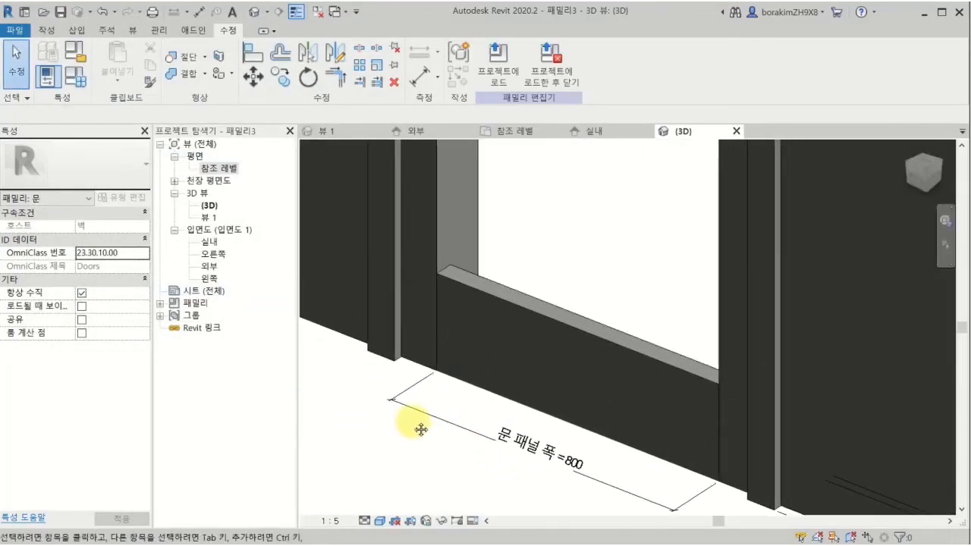
Step: Open the 실내 elevation, switch it to the shaded (음영처리) visual style and check the door panel extrusion at the opening's base
double_click(209, 242)
scroll(634, 362, down, 1)
middle_drag(640, 401, 612, 266)
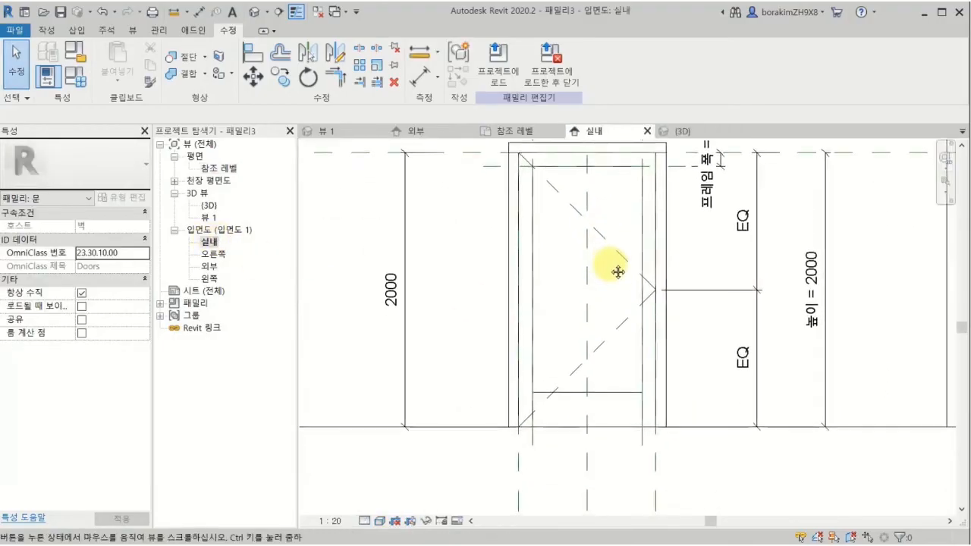
click(381, 521)
click(438, 465)
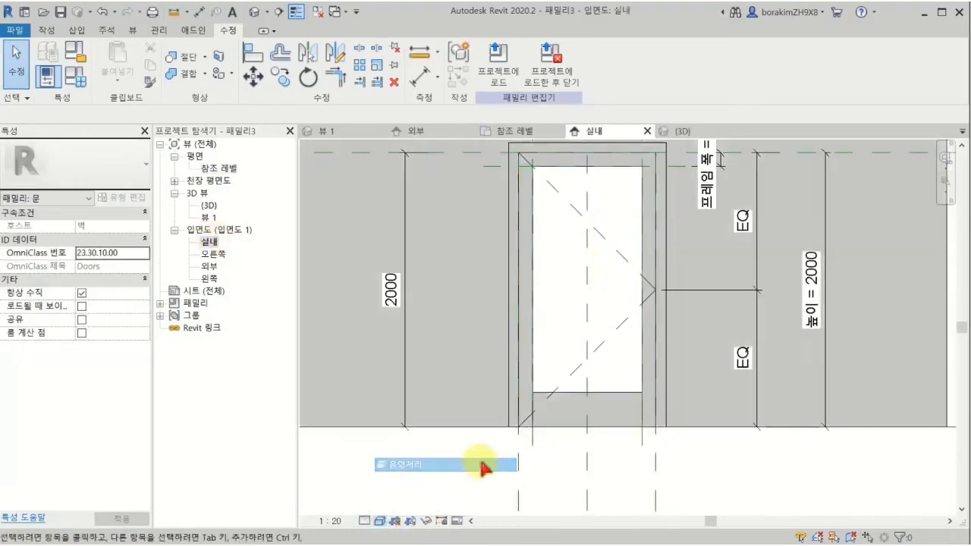
middle_drag(543, 453, 509, 488)
click(548, 438)
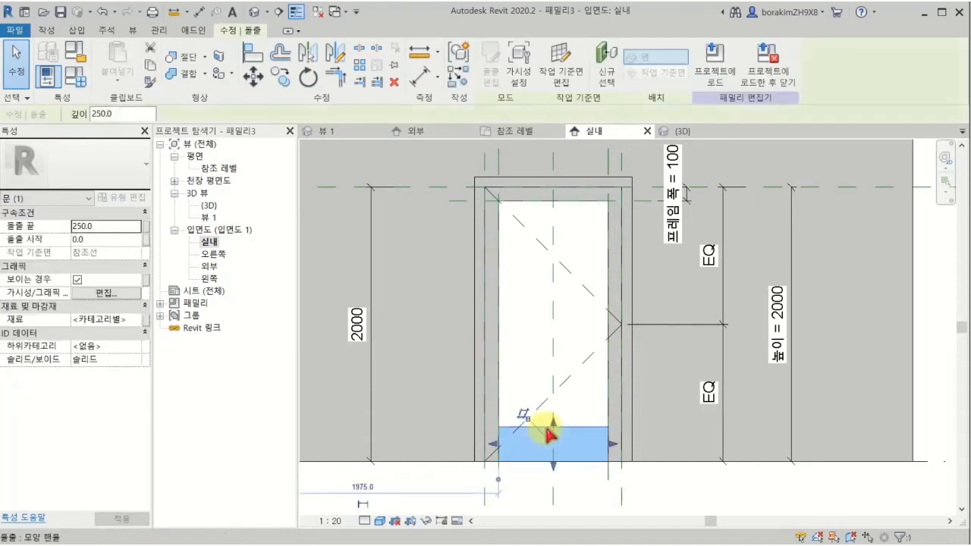
key(Escape)
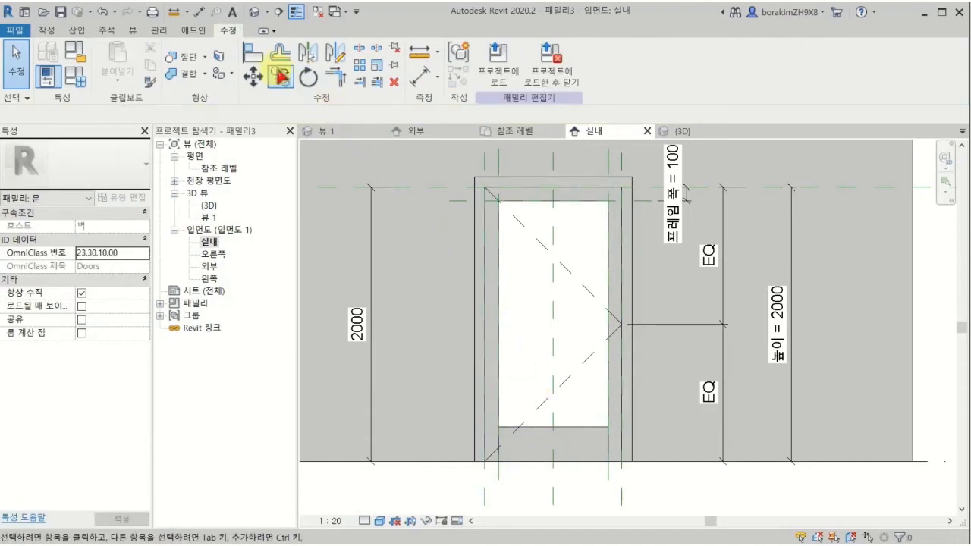
Step: Align the top edge of the door panel extrusion with the reference plane at the underside of the frame head
click(254, 53)
scroll(429, 255, up, 2)
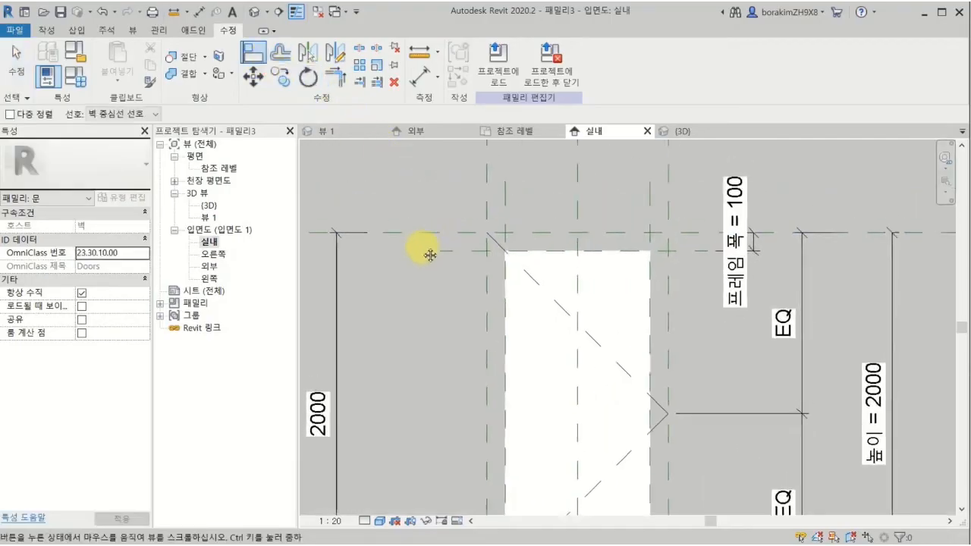
middle_drag(429, 255, 437, 264)
click(439, 259)
scroll(541, 336, down, 2)
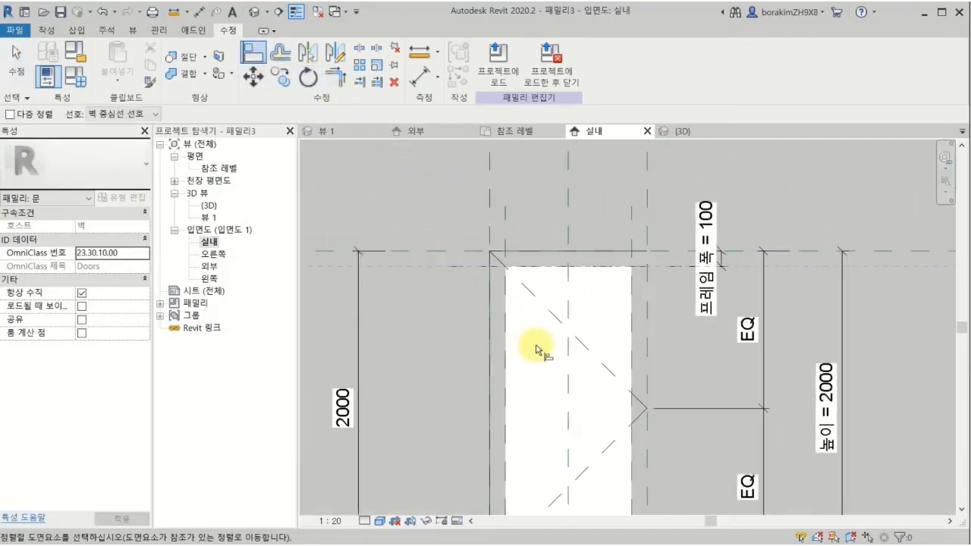
click(549, 466)
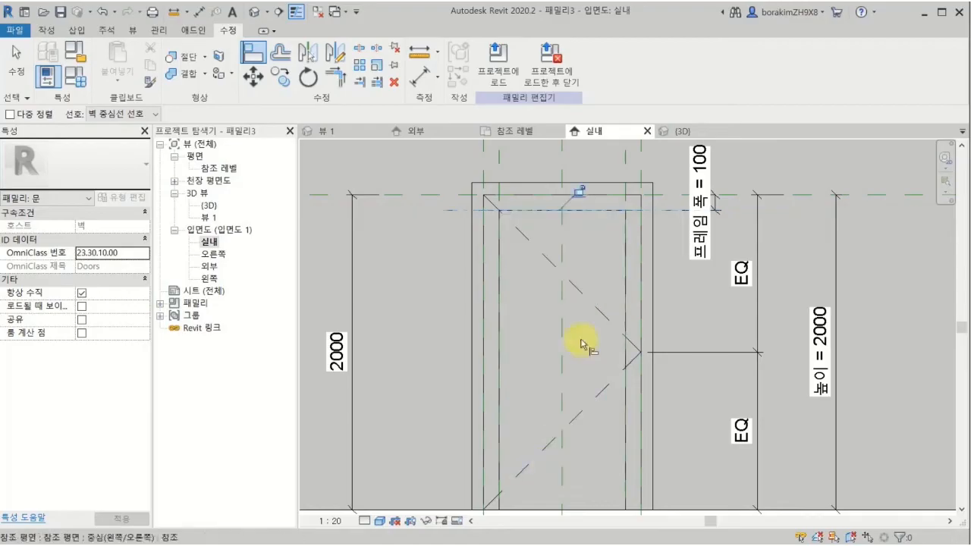
key(Escape)
key(Escape)
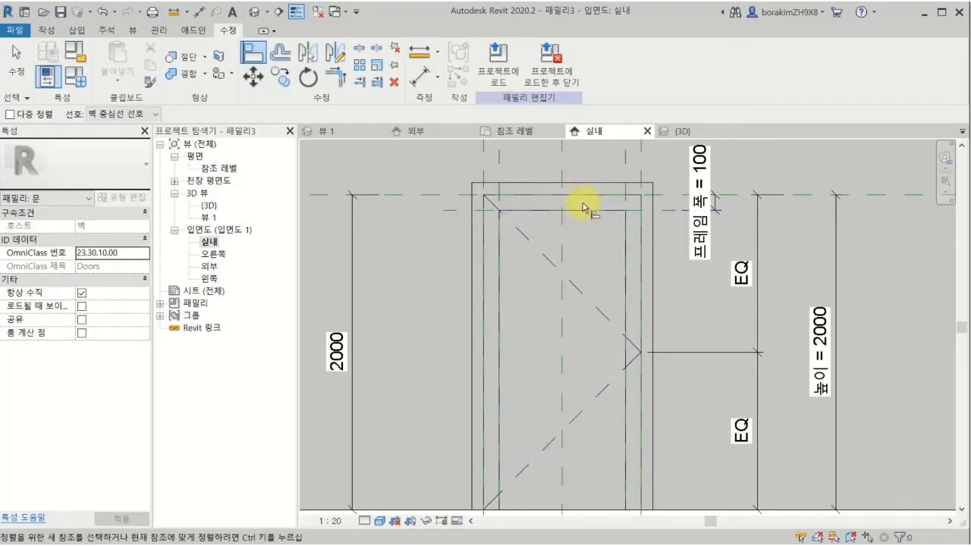
Step: Open the 3D view and inspect the full-height door panel within its frame and wall
click(258, 13)
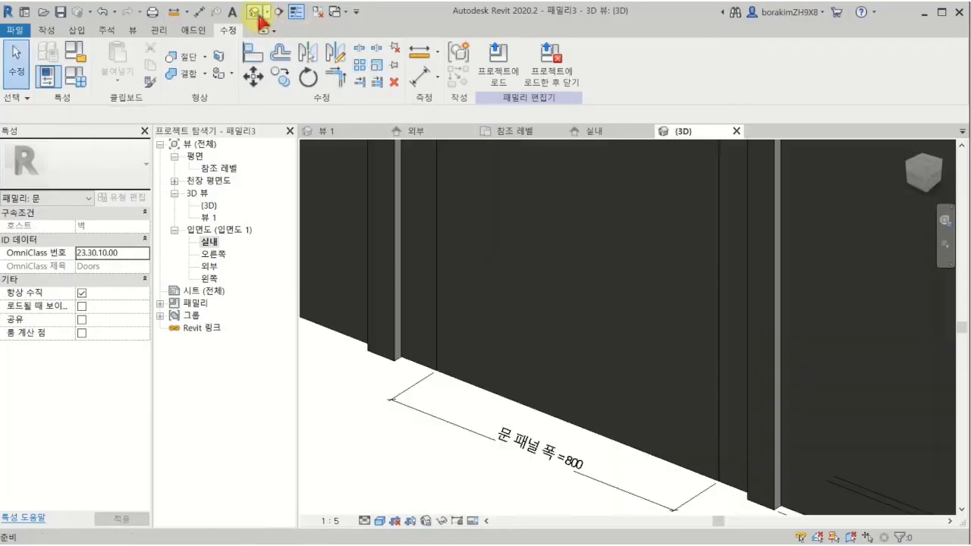
shift+middle_drag(581, 353, 550, 434)
mouse_move(489, 450)
middle_down()
mouse_move(483, 458)
mouse_move(493, 450)
middle_up()
scroll(483, 456, down, 1)
scroll(497, 449, up, 2)
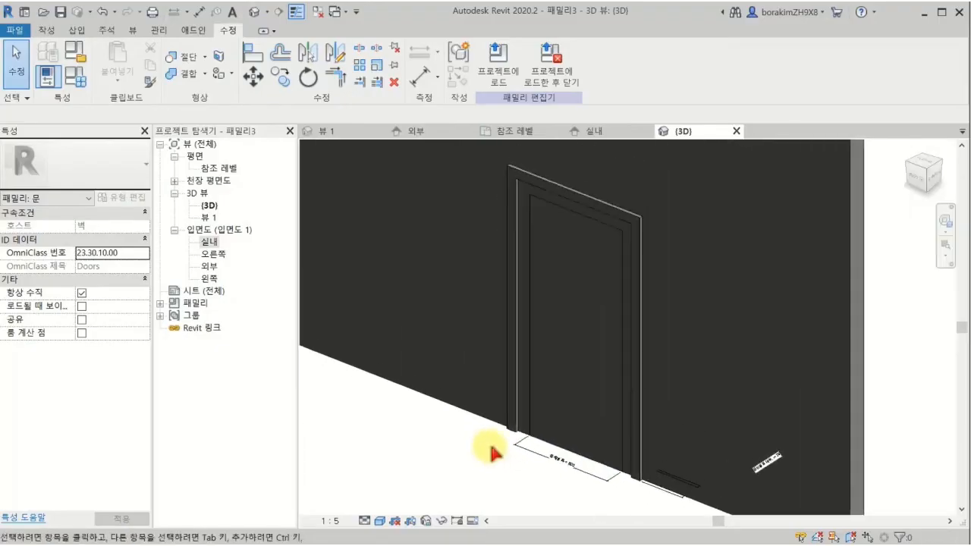
Step: Test the door swing by applying 80 to the 문 열림 각도 parameter and orbit around the opened panel
click(84, 84)
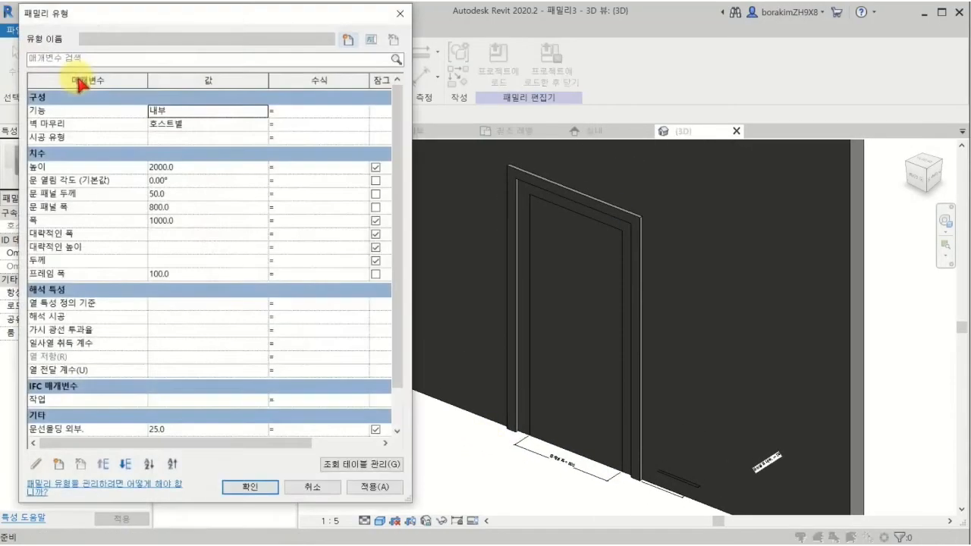
click(171, 181)
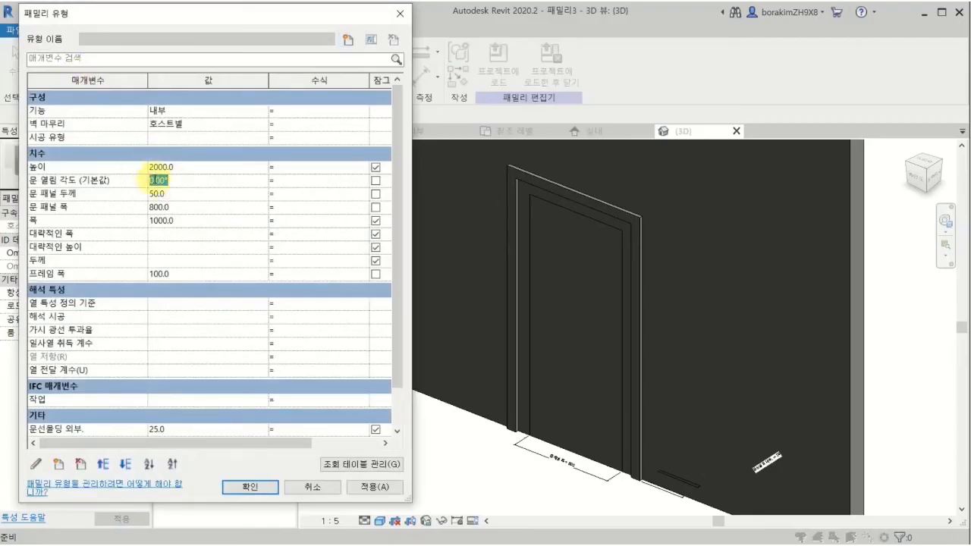
click(368, 489)
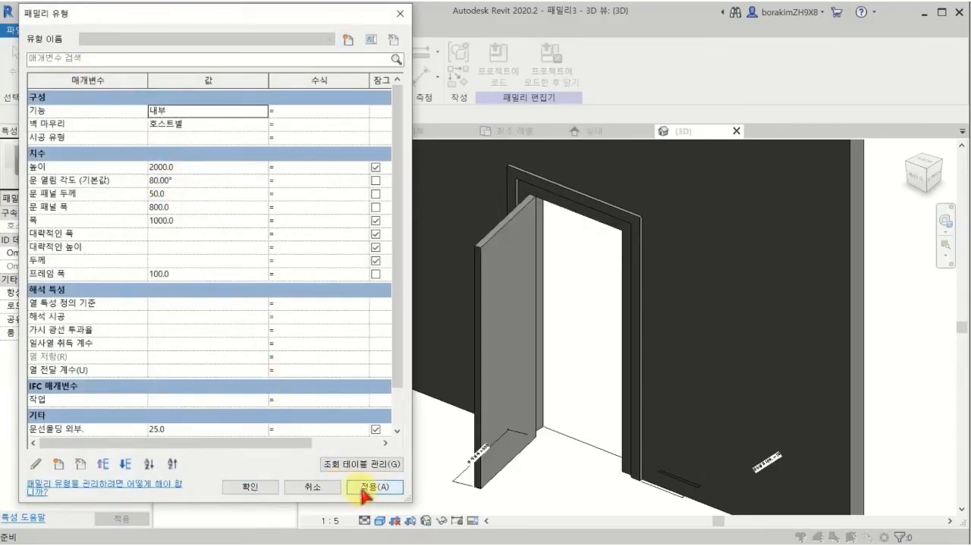
click(250, 487)
shift+middle_drag(554, 472, 654, 436)
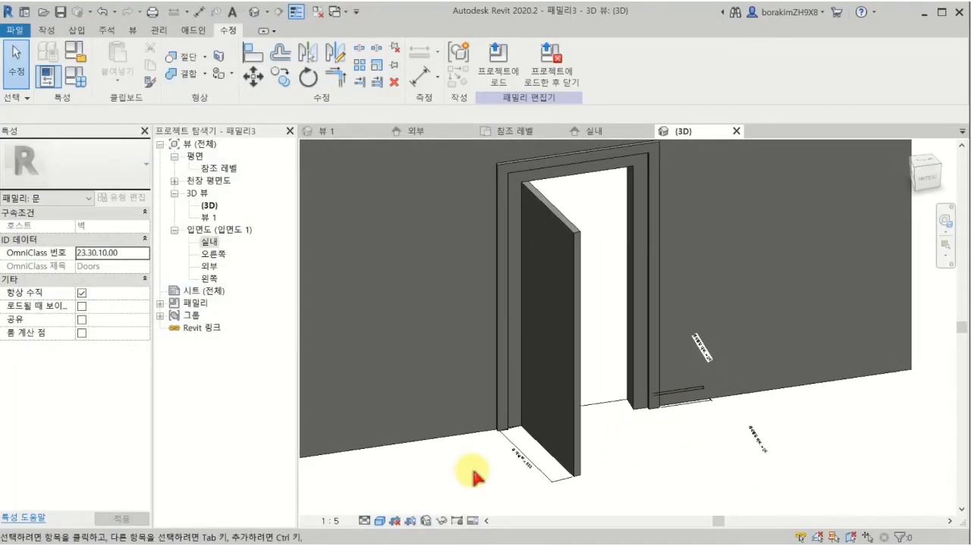
Step: Open the 참조 레벨 floor plan and switch it to the shaded (음영처리) visual style
click(518, 131)
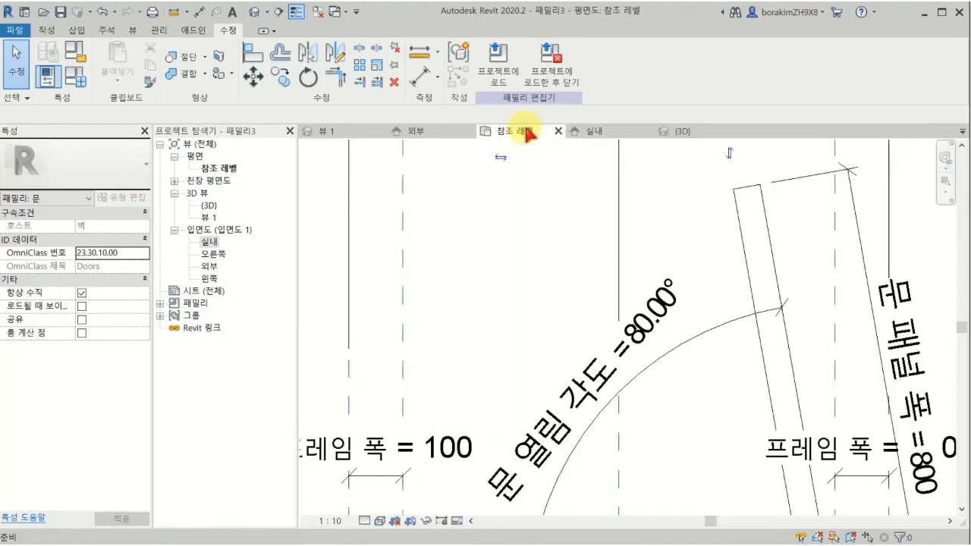
scroll(523, 282, down, 5)
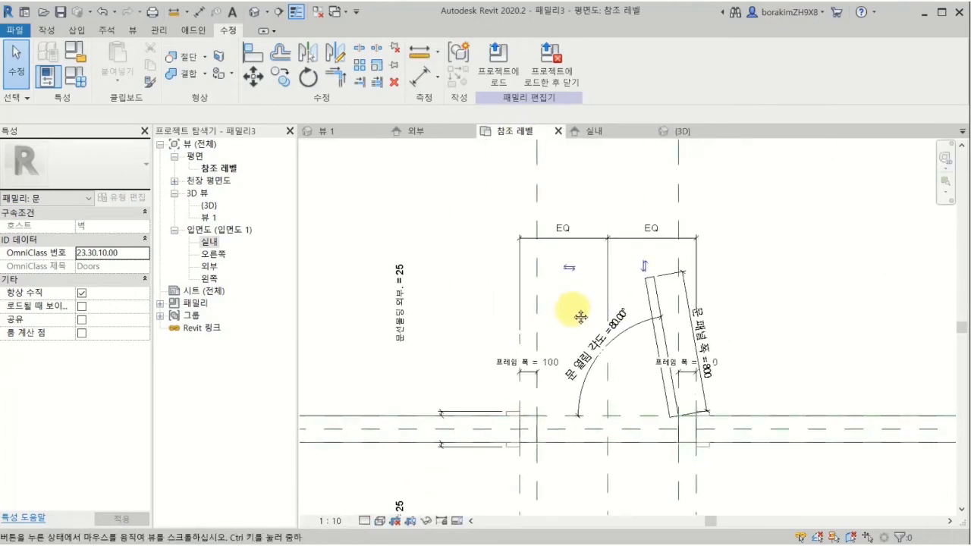
click(380, 521)
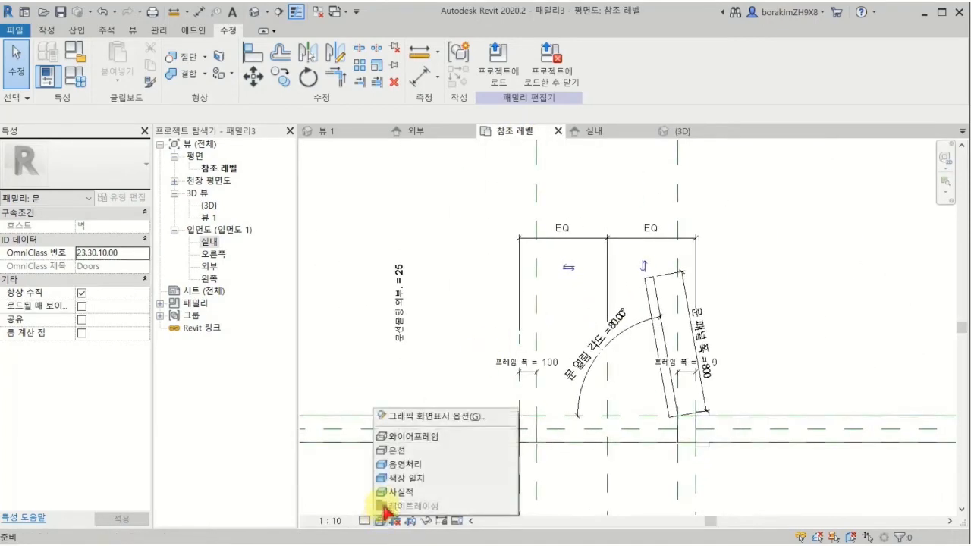
click(390, 461)
middle_drag(408, 482, 380, 496)
scroll(381, 478, up, 1)
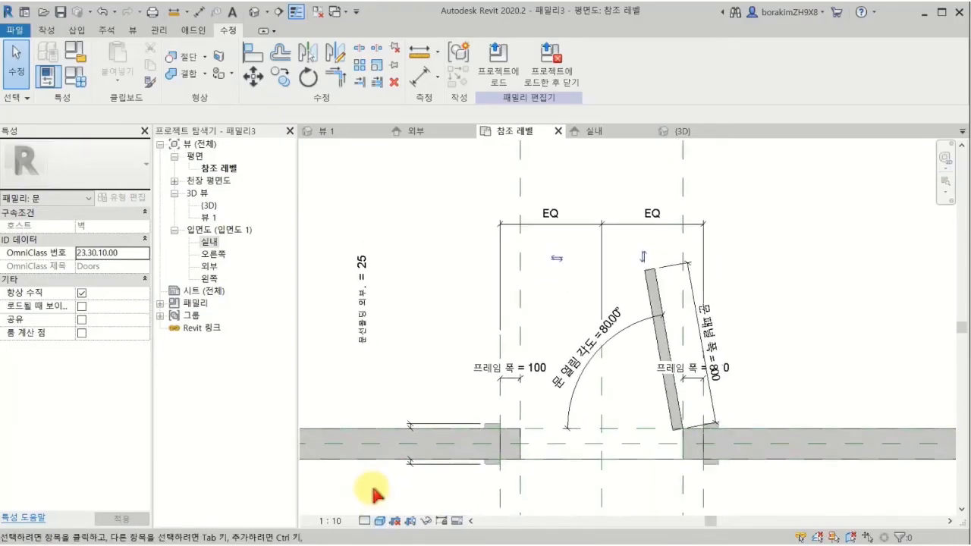
Step: Set the 문 열림 각도 parameter to 0, apply it and check the closed panel in the plan
click(79, 81)
click(201, 181)
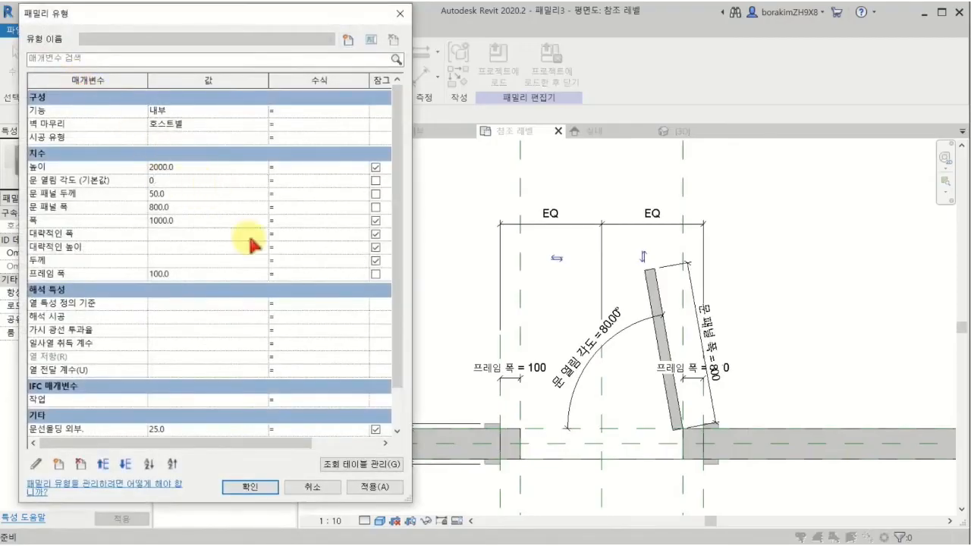
click(364, 487)
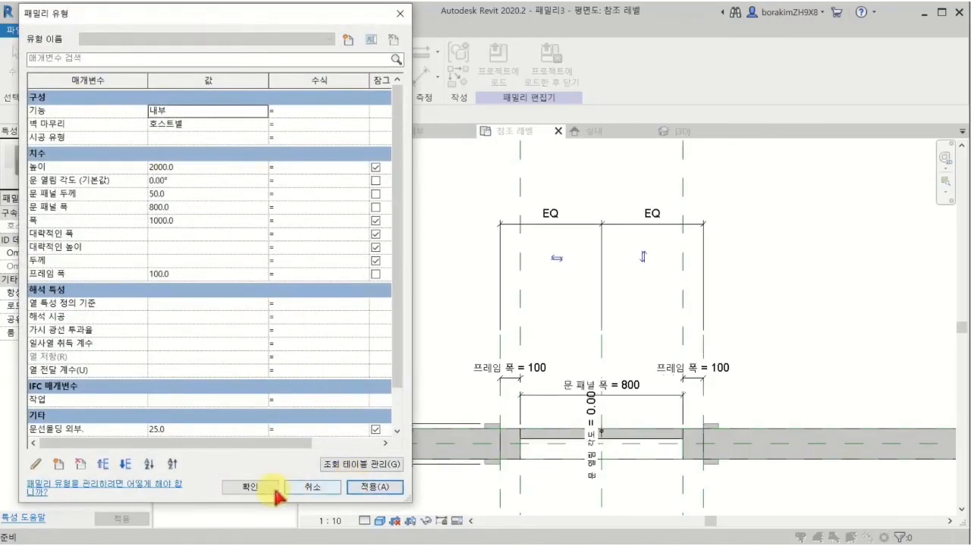
click(274, 490)
scroll(456, 455, up, 3)
middle_drag(455, 448, 419, 463)
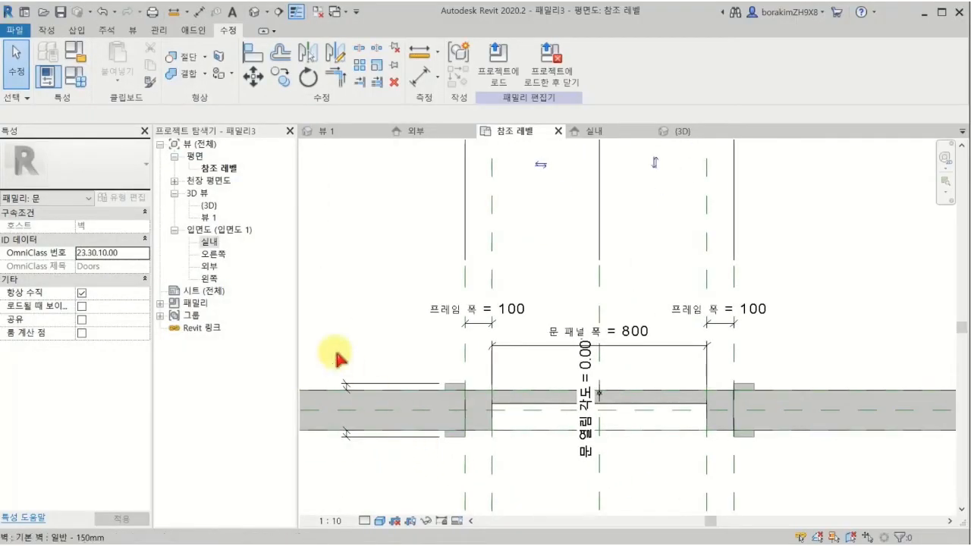
Step: Give the 문 패널 폭 parameter the formula 폭-(프레임 폭*2) and apply it
click(77, 80)
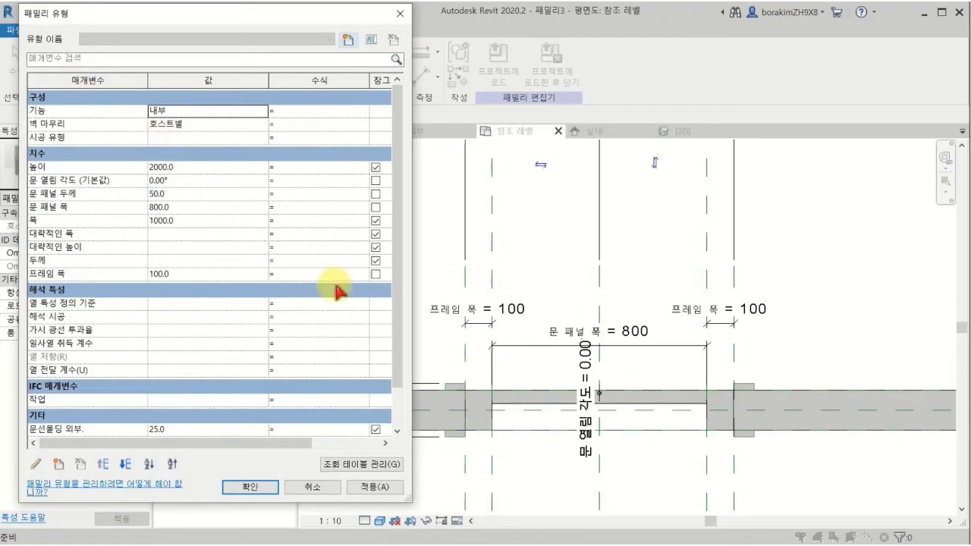
click(193, 221)
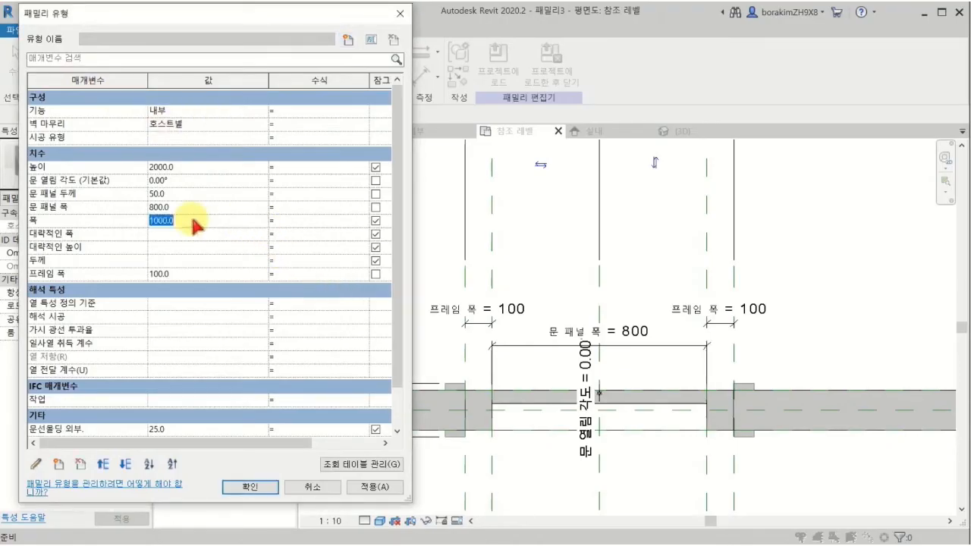
click(197, 279)
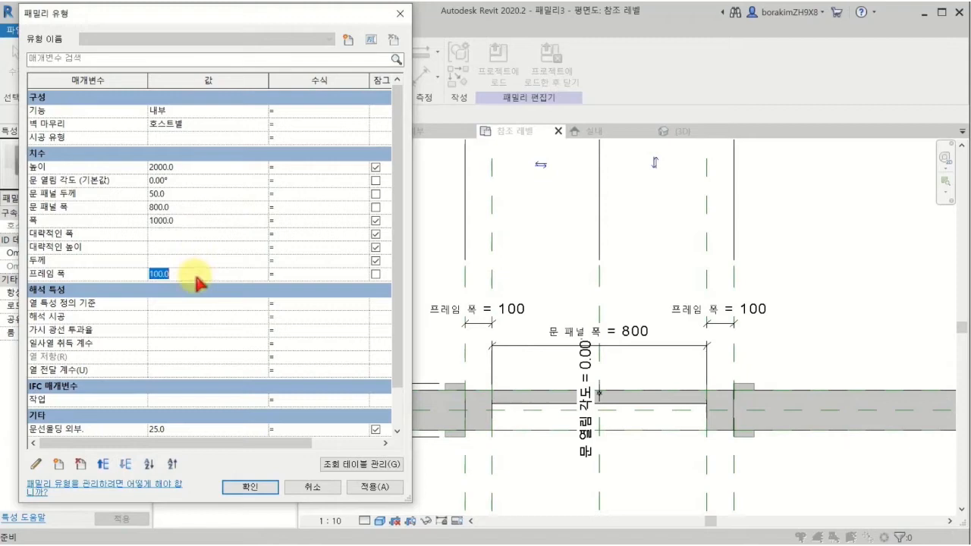
click(196, 209)
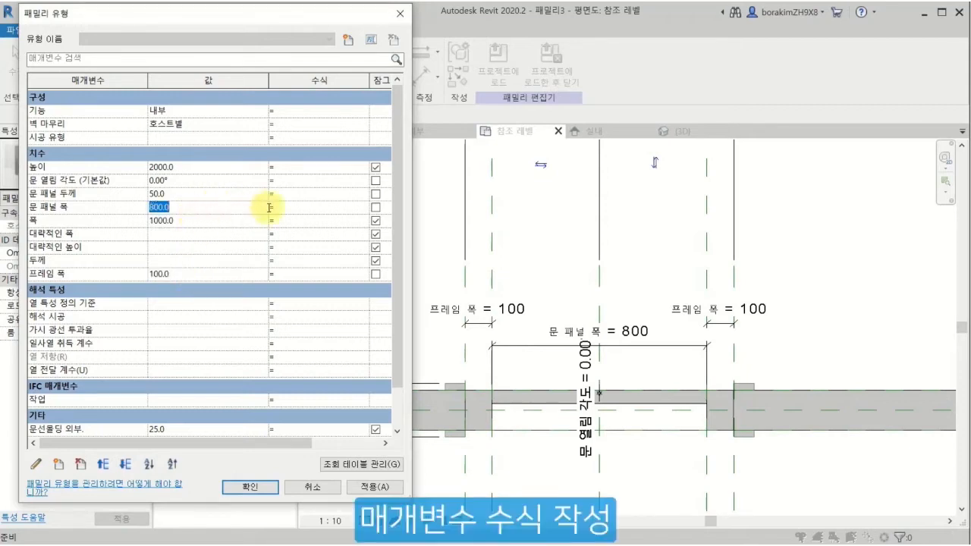
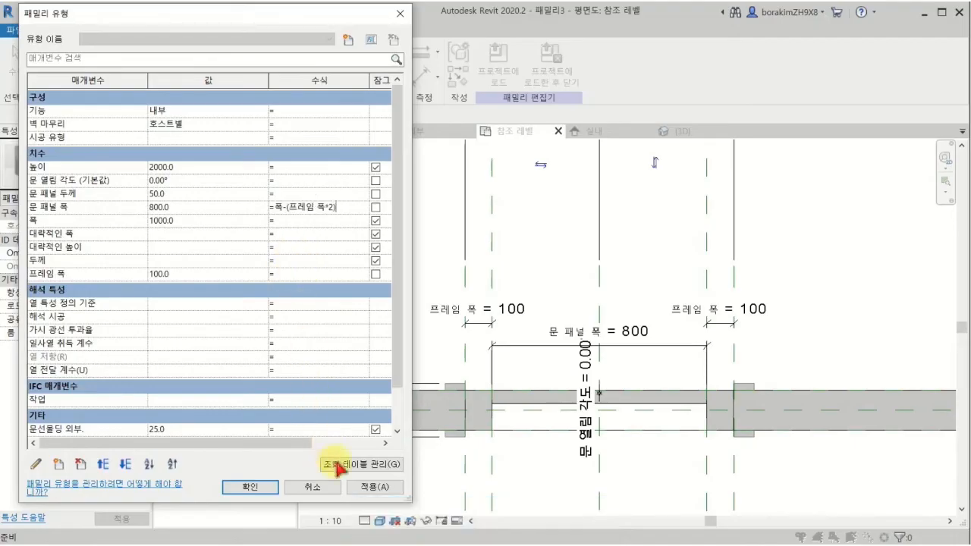
click(362, 487)
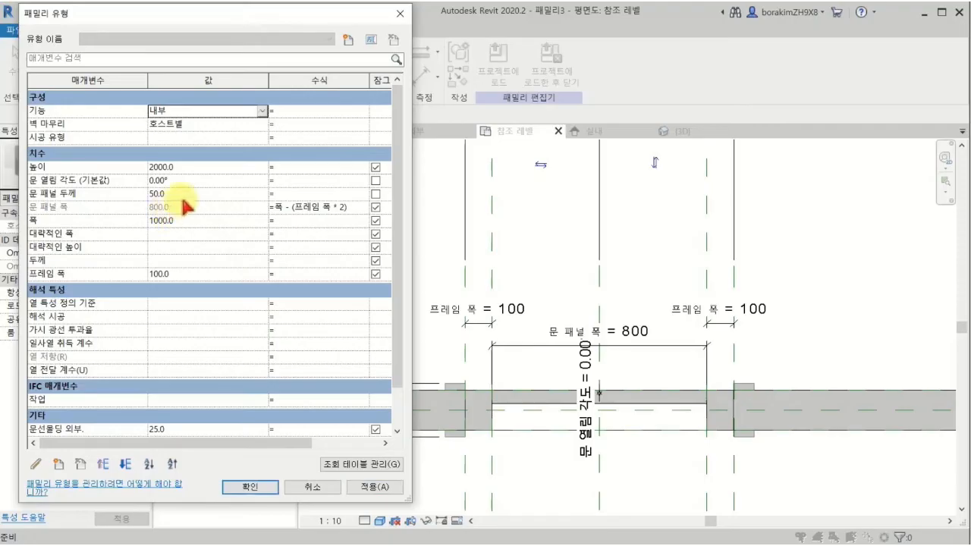
Step: Set the door's 폭 parameter to 900, apply it and check how the panel fits between the frames in plan
click(195, 222)
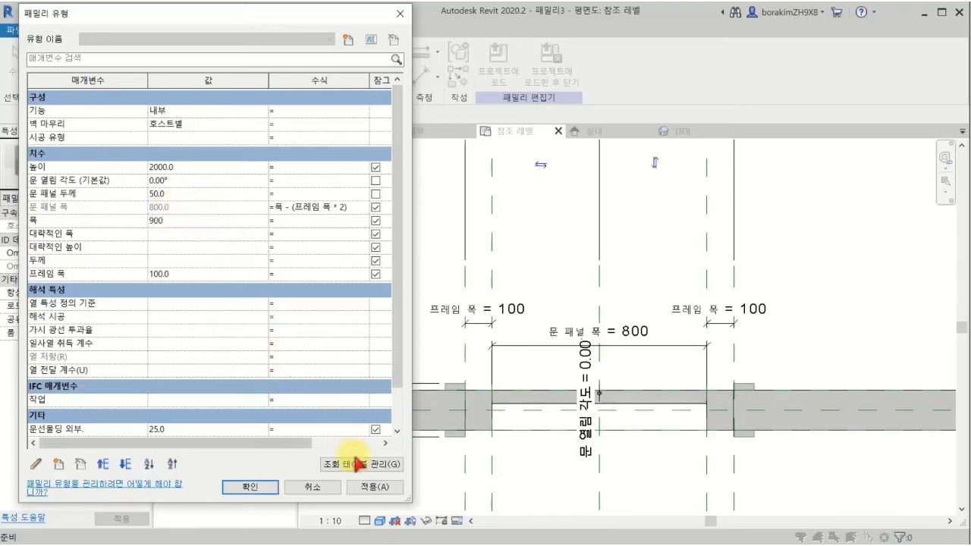
click(367, 490)
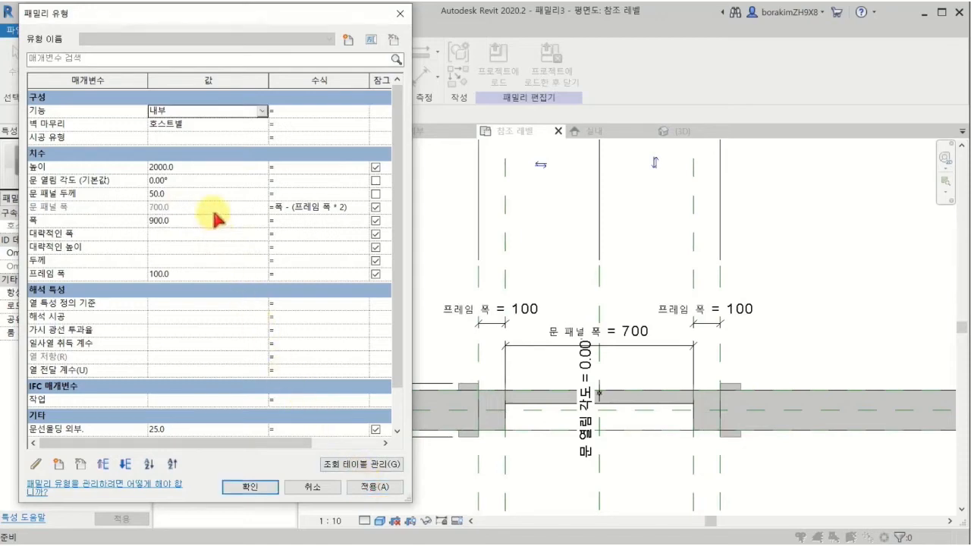
click(250, 487)
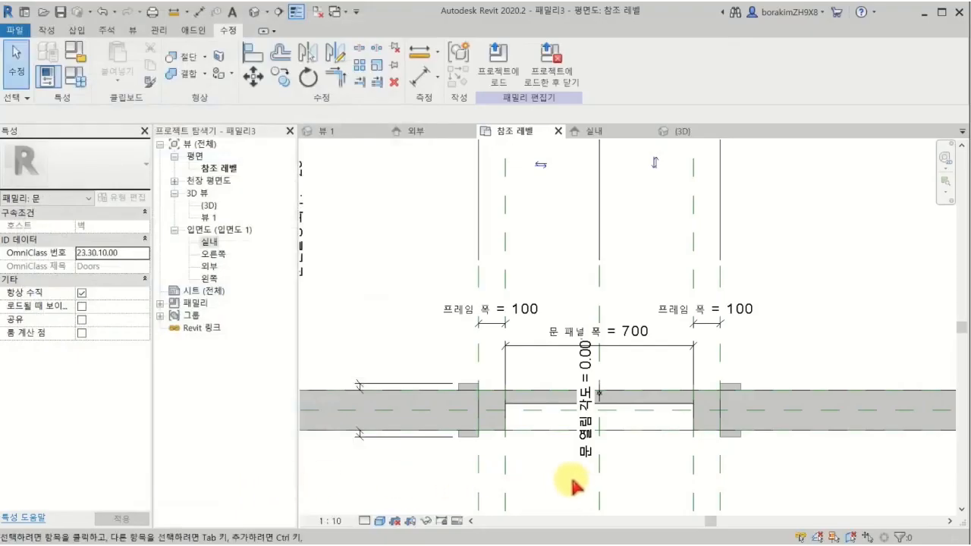
scroll(572, 482, down, 1)
middle_drag(577, 483, 580, 413)
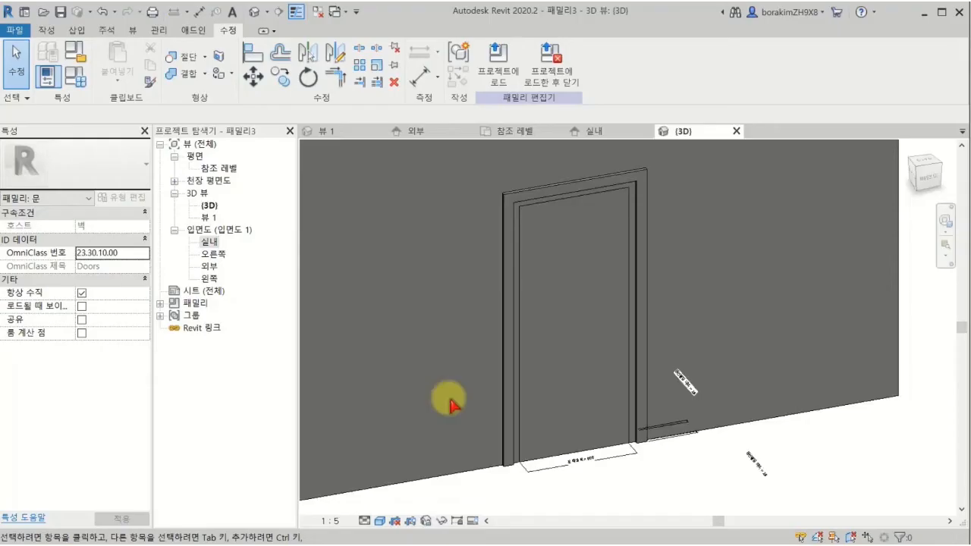
Step: Create a type material parameter named 문선 몰딩 재료 and associate it with the material of the casing trim on the visible wall side
click(502, 364)
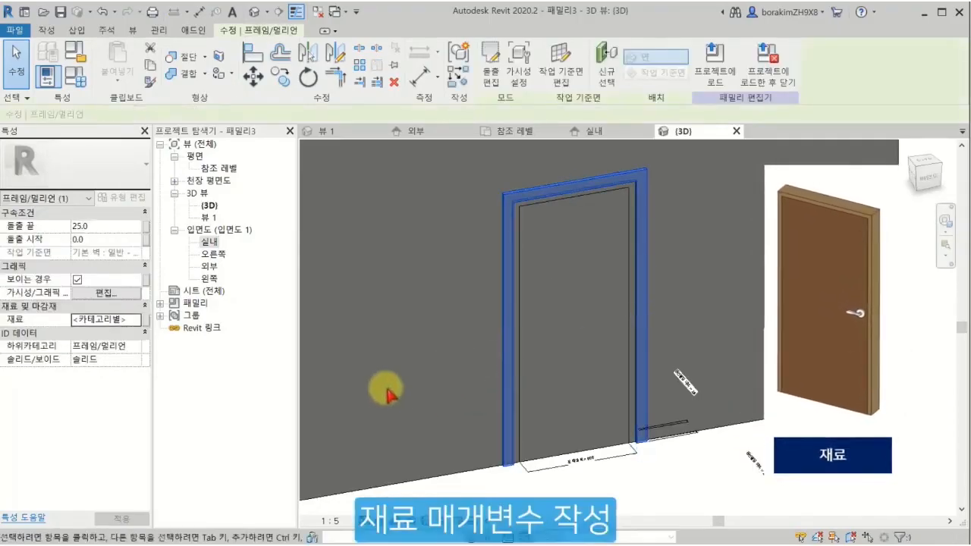
click(145, 320)
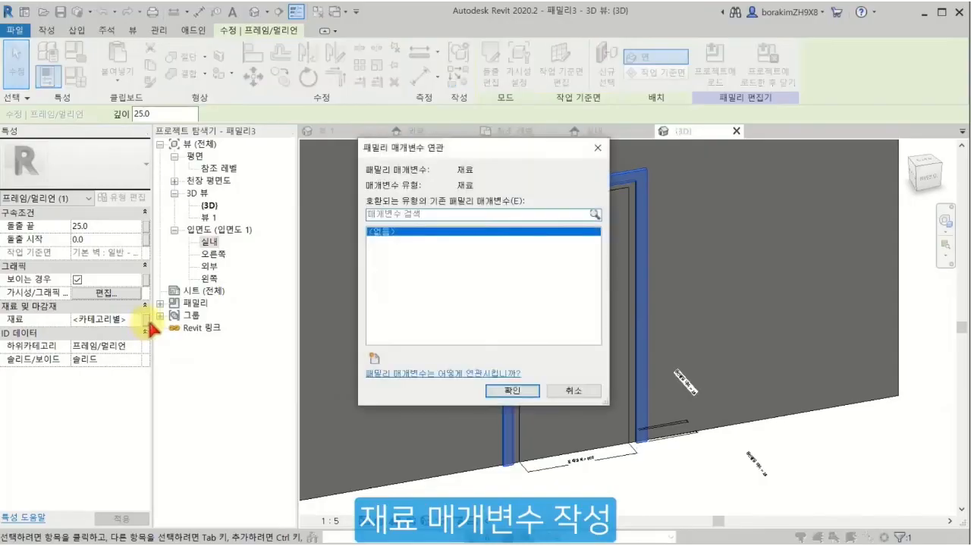
click(374, 361)
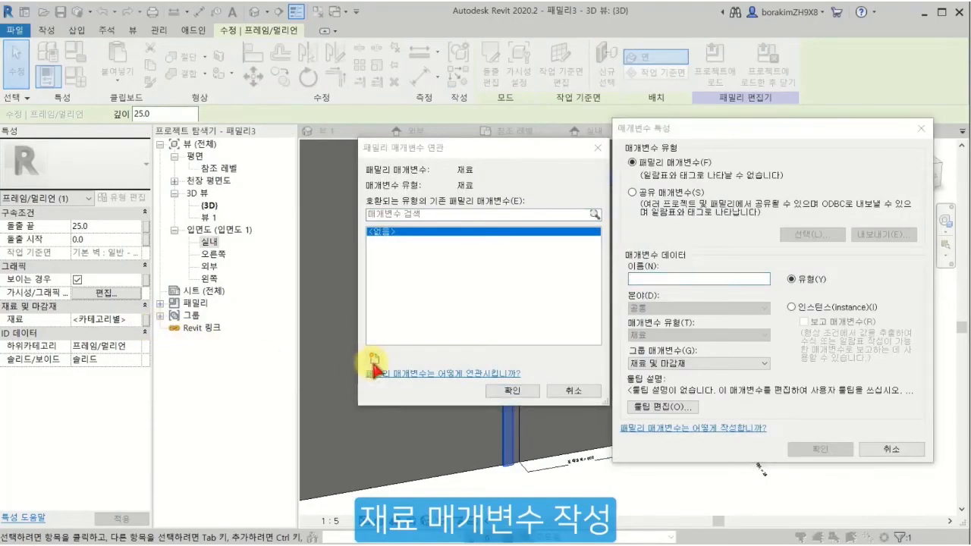
click(676, 280)
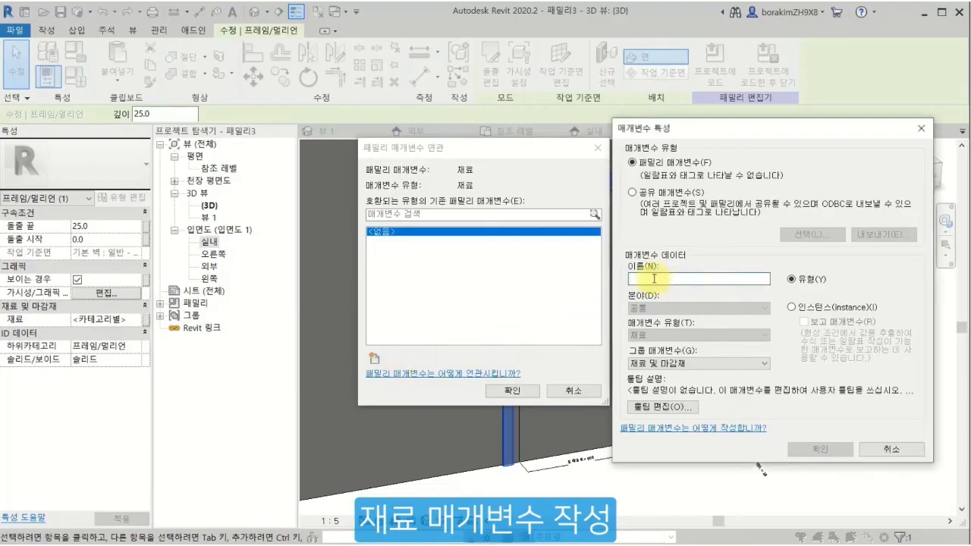
text(재료)
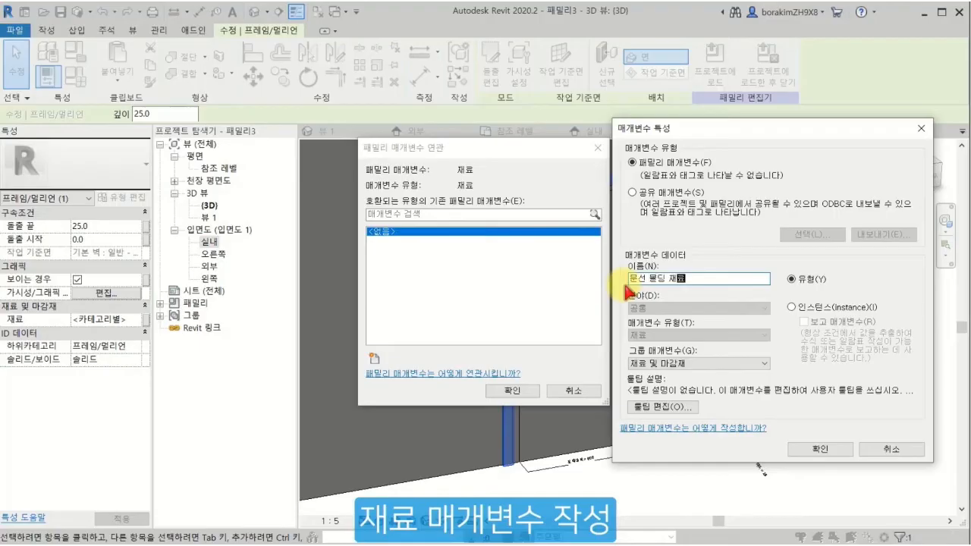
key(Return)
click(511, 391)
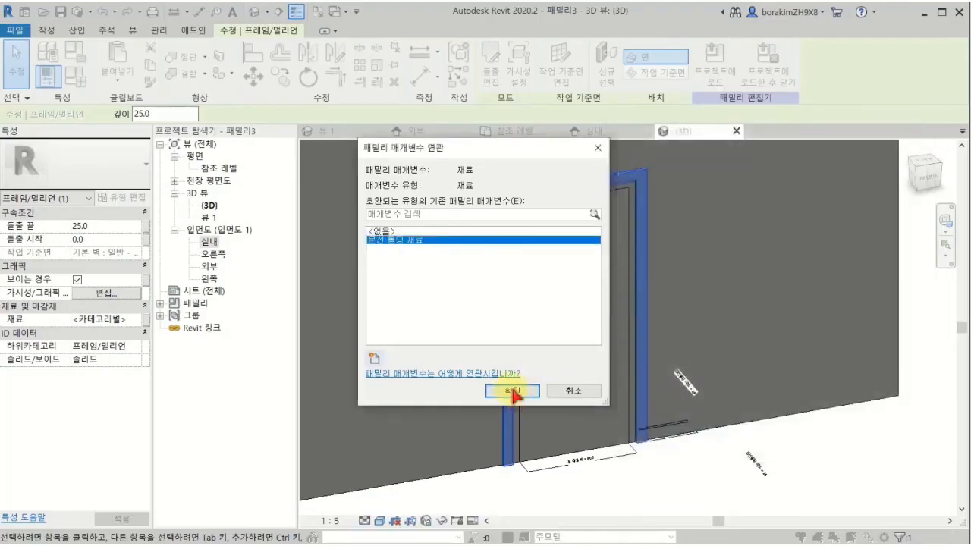
Step: Associate the material of the casing trim on the opposite wall side with the existing 문선 몰딩 재료 parameter
shift+middle_drag(580, 410, 753, 446)
key(Escape)
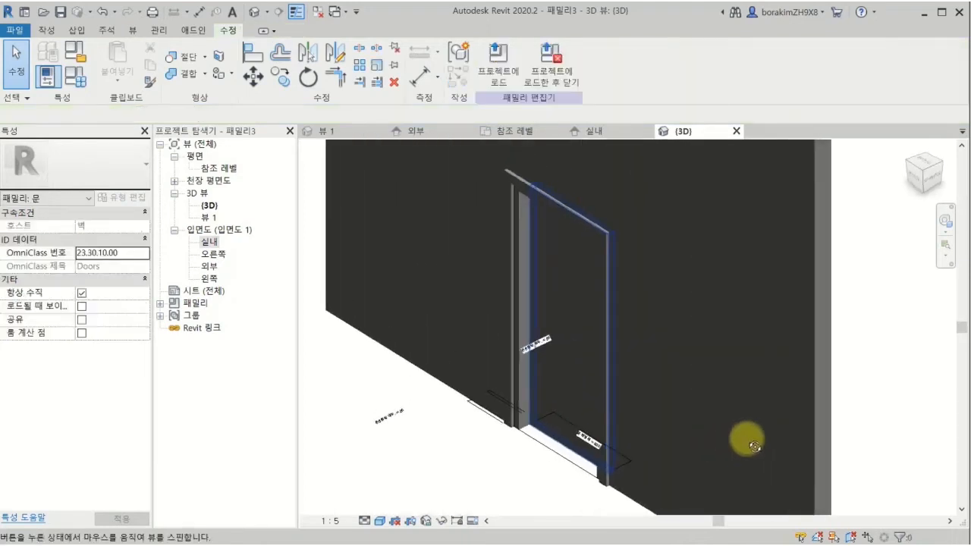
click(603, 228)
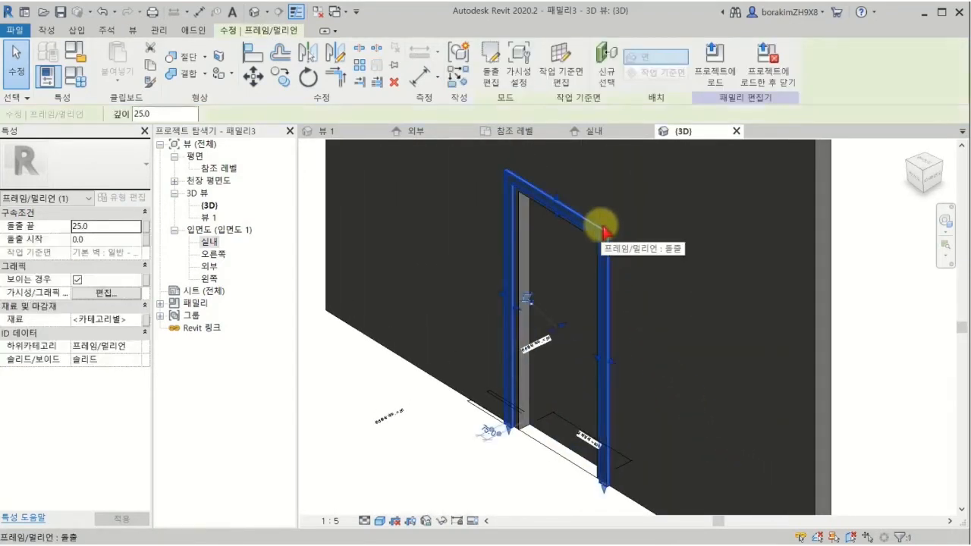
click(146, 320)
click(393, 242)
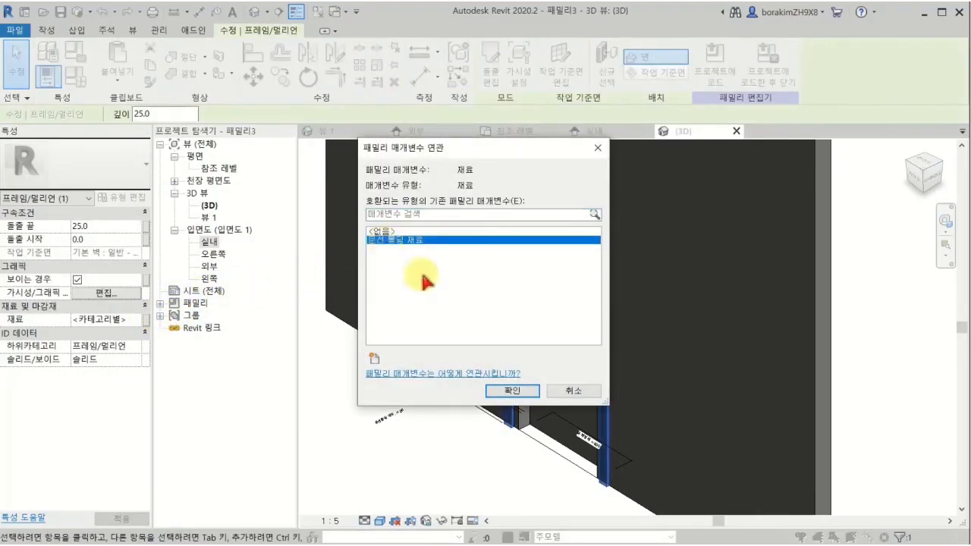
click(501, 391)
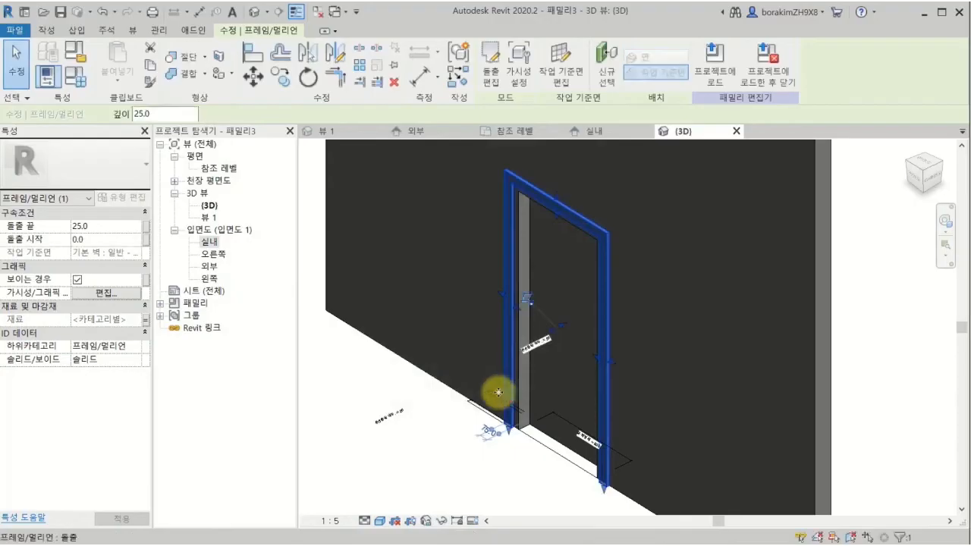
click(464, 437)
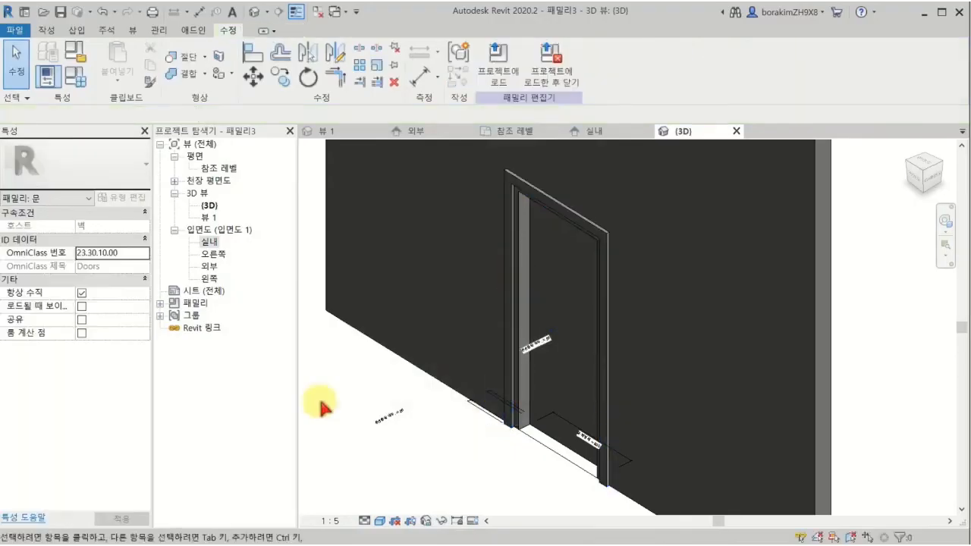
Step: Open the material browser for the 문선 몰딩 재료 value in the family types and look through the project materials
click(75, 76)
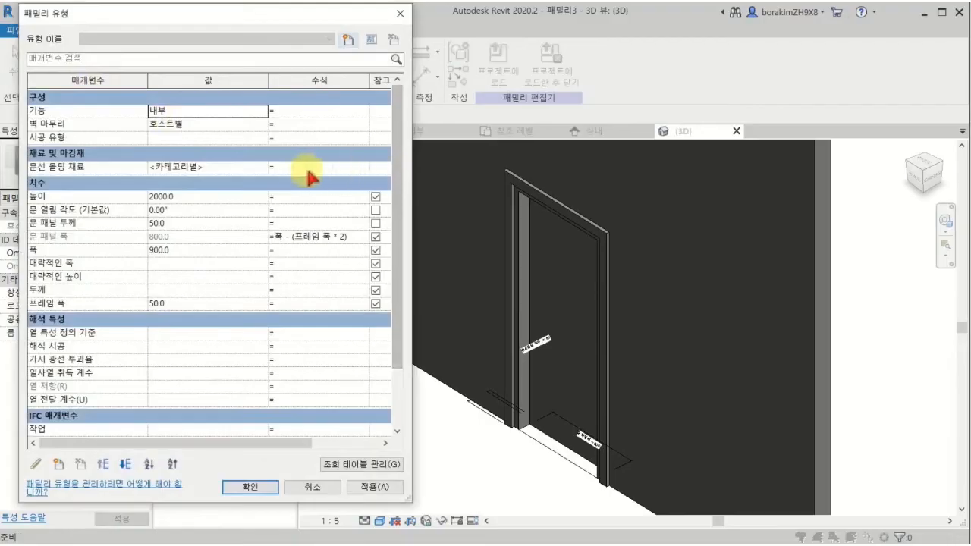
click(265, 173)
click(266, 174)
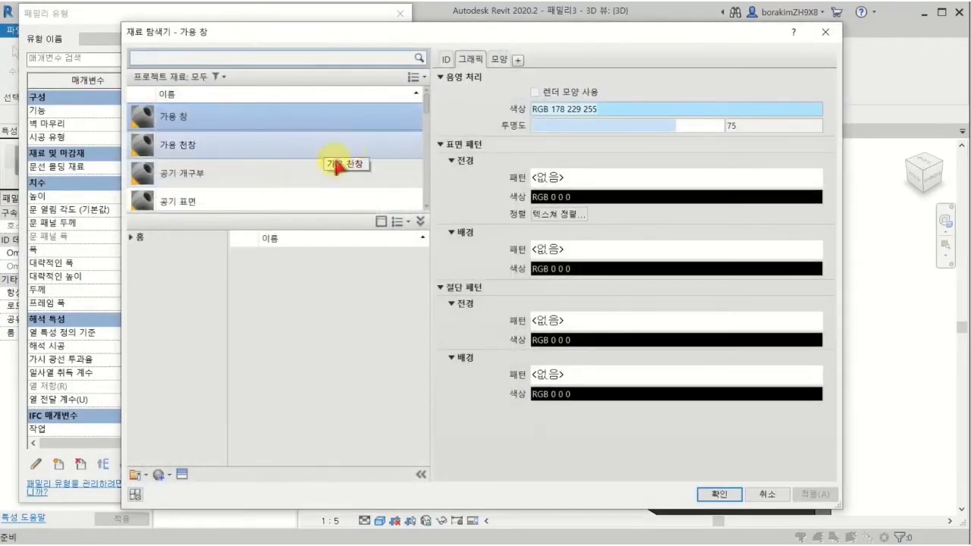
scroll(333, 157, down, 3)
scroll(336, 164, down, 5)
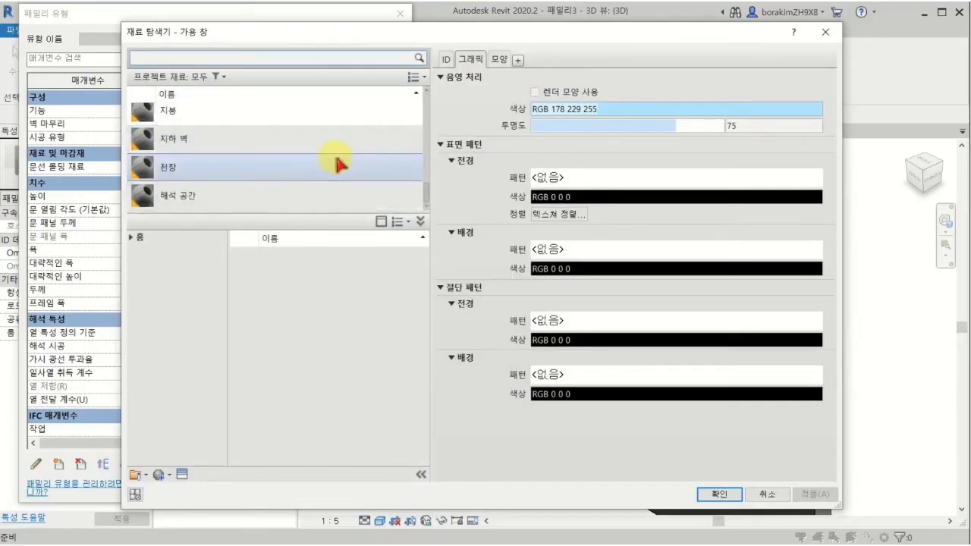
Step: Add the material 단풍나무 - 광택 from the 목재 category of the AEC 재료 library to the project materials
click(155, 239)
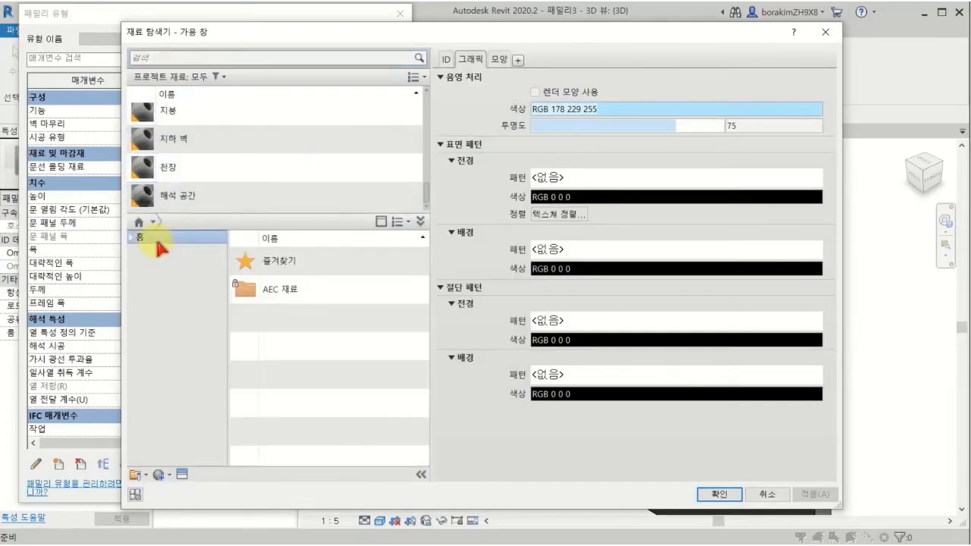
click(131, 238)
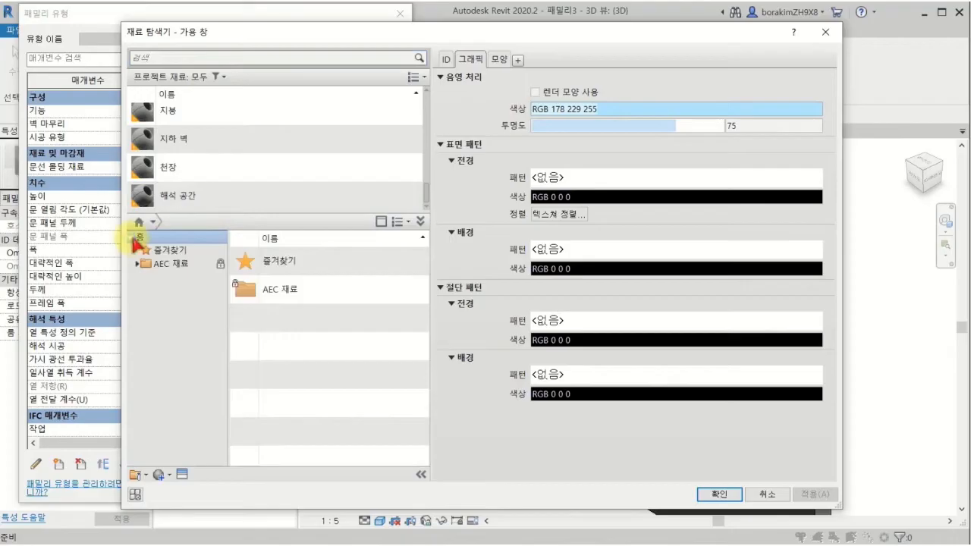
click(150, 262)
click(137, 263)
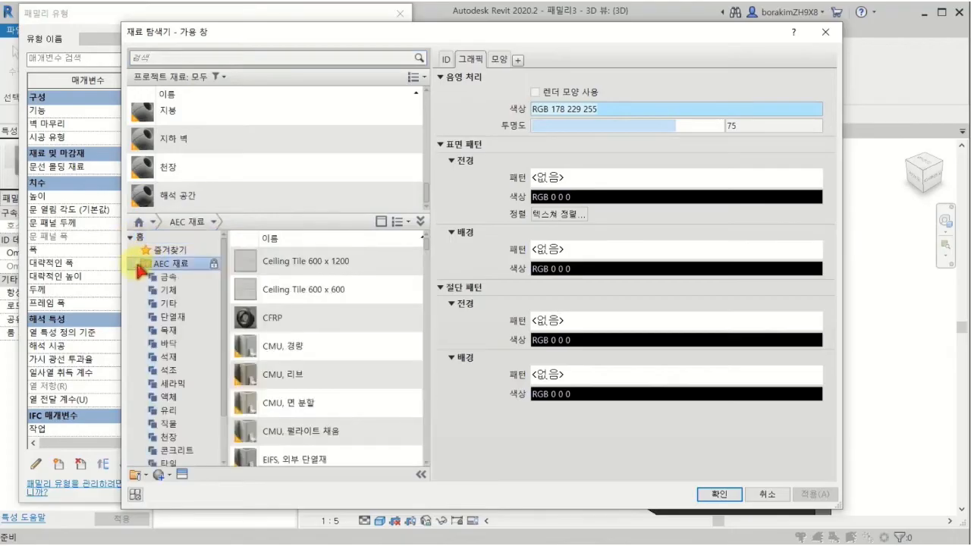
click(181, 332)
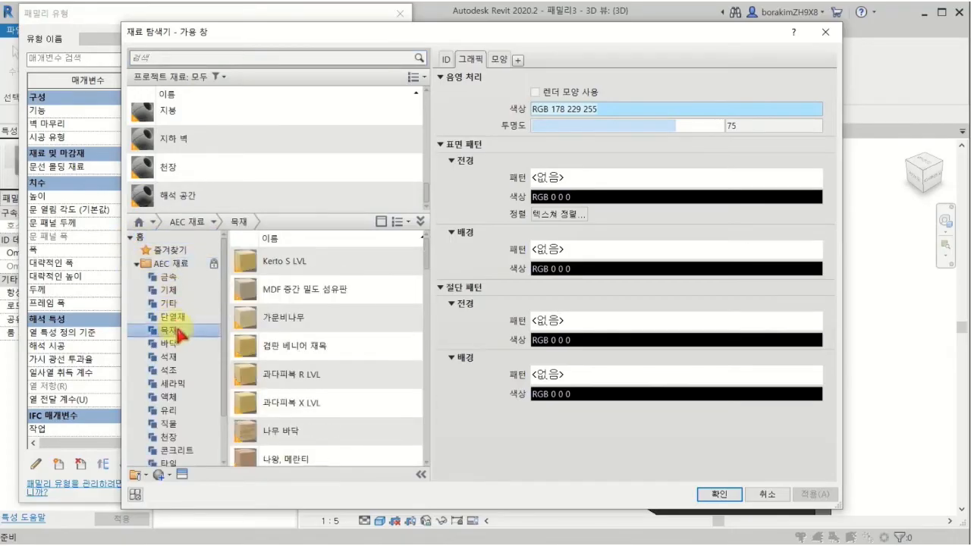
scroll(326, 349, down, 5)
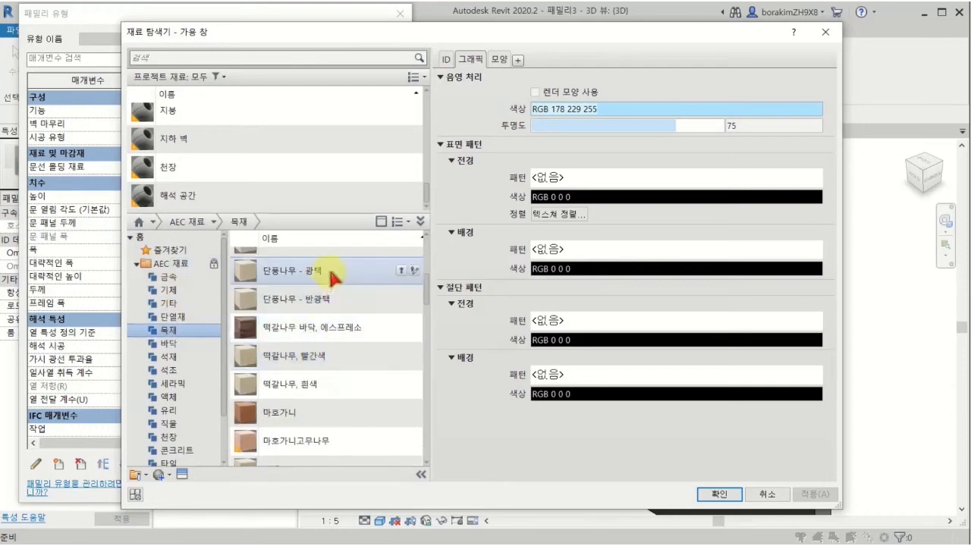
click(390, 272)
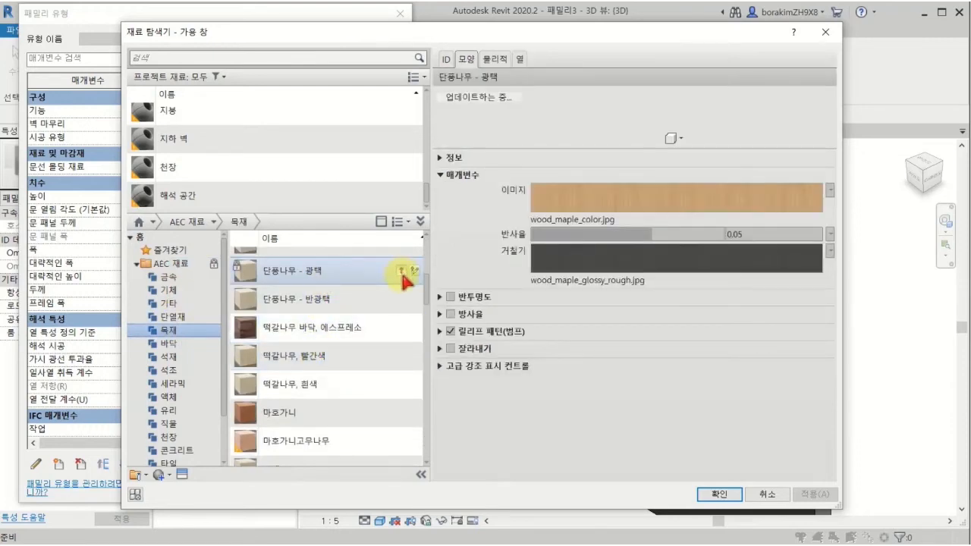
click(400, 272)
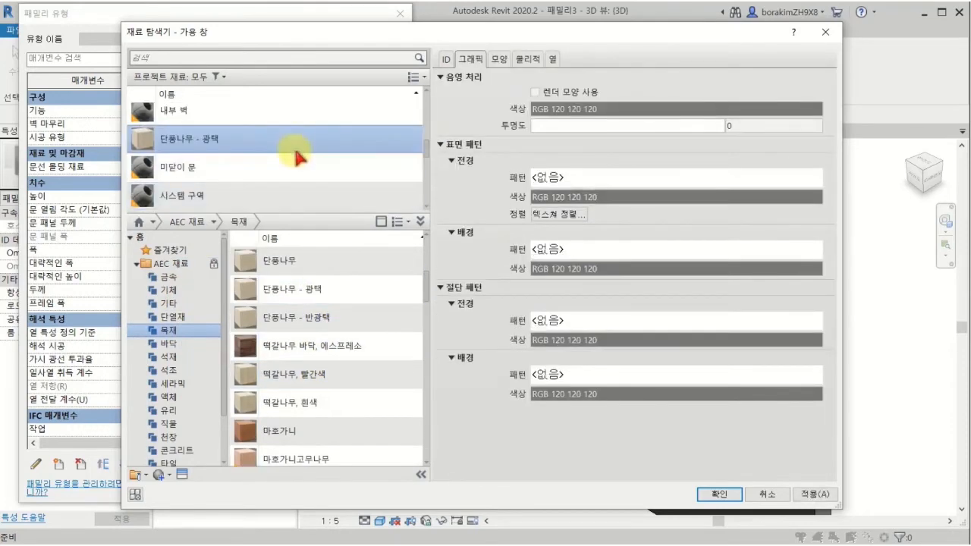
Step: Enable 렌더 모양 사용 for 단풍나무 - 광택, assign it to 문선 몰딩 재료 and apply the family types
click(535, 92)
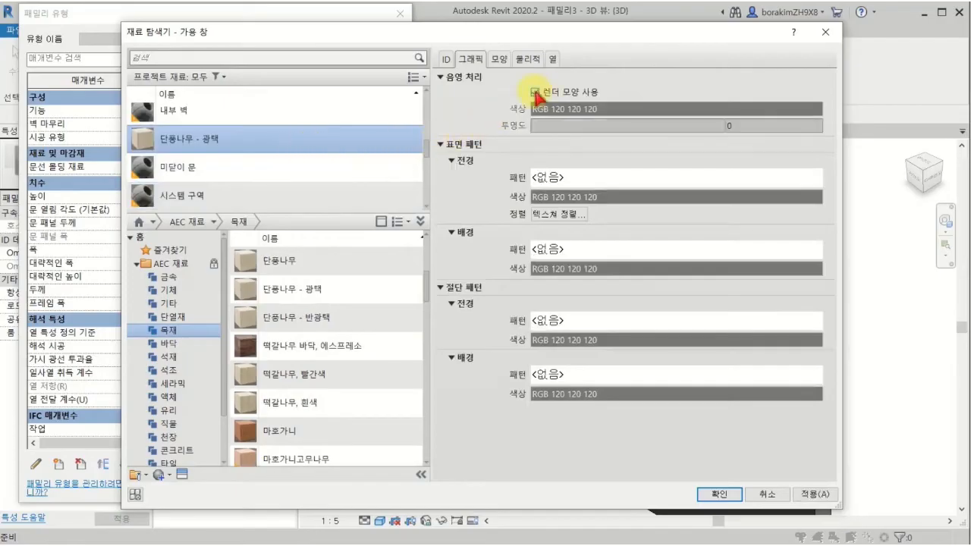
click(372, 146)
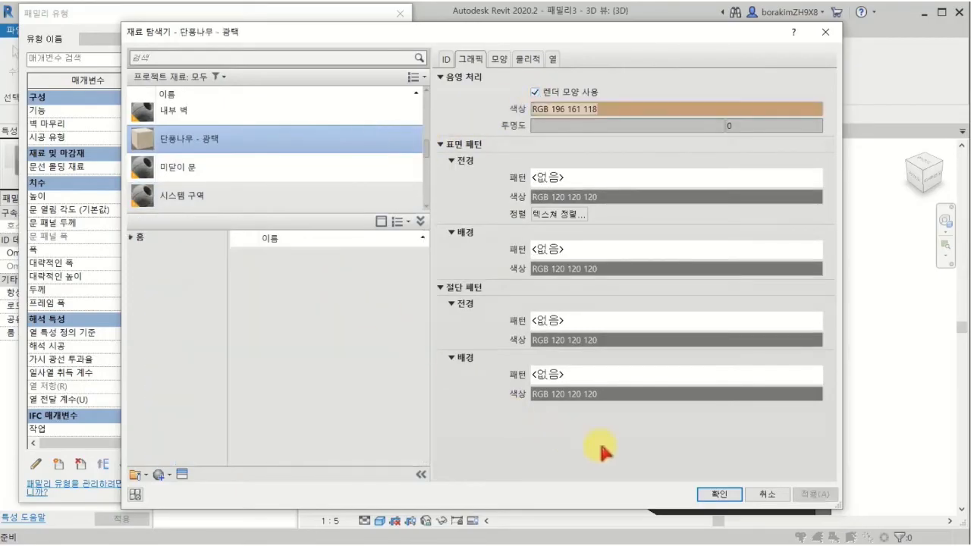
click(728, 495)
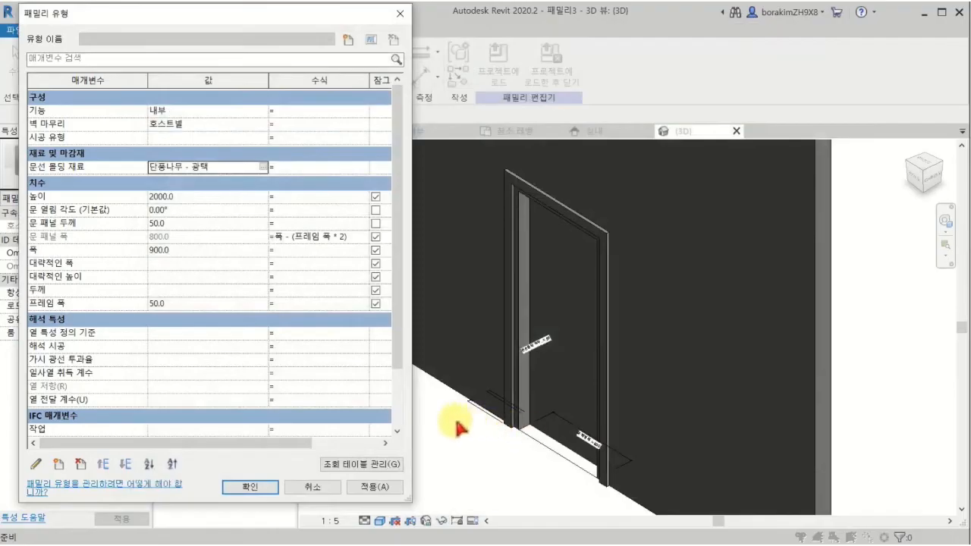
click(374, 489)
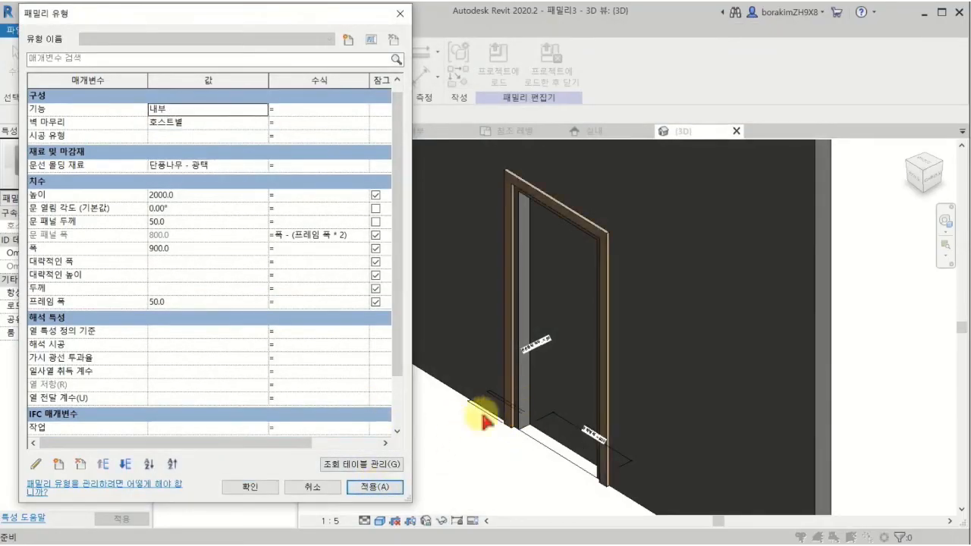
click(250, 487)
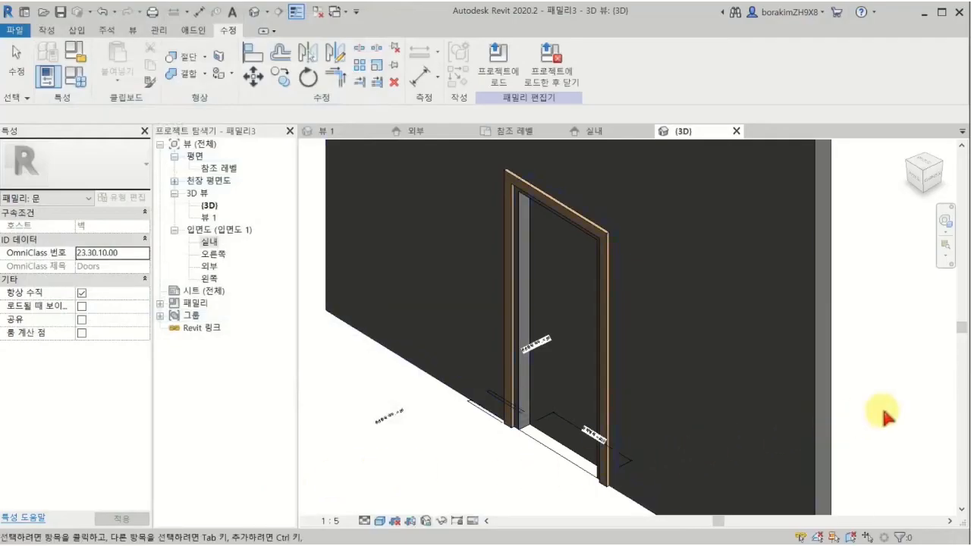
Step: Create a type material parameter named 프레임 재료 and associate it with the material of the door frame sweep
shift+middle_drag(885, 417, 585, 451)
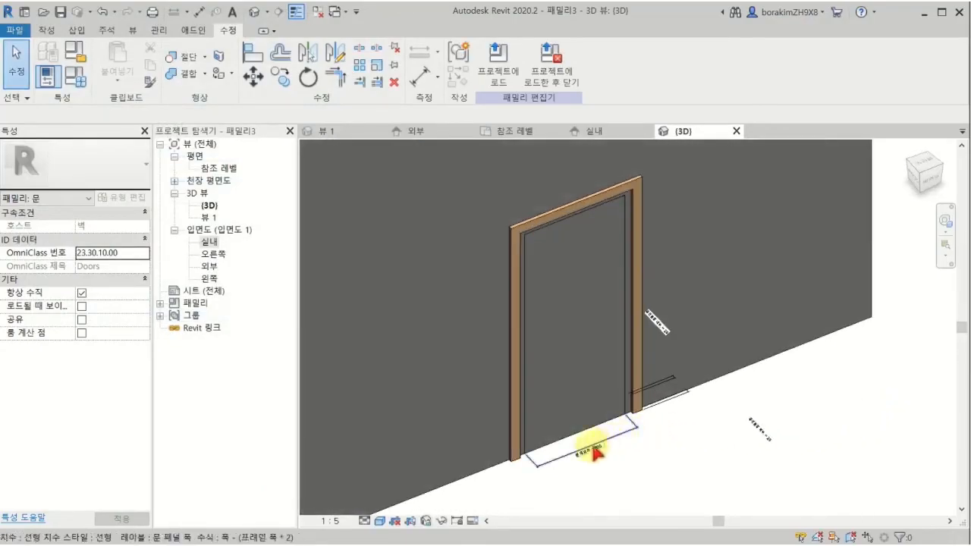
scroll(557, 394, up, 1)
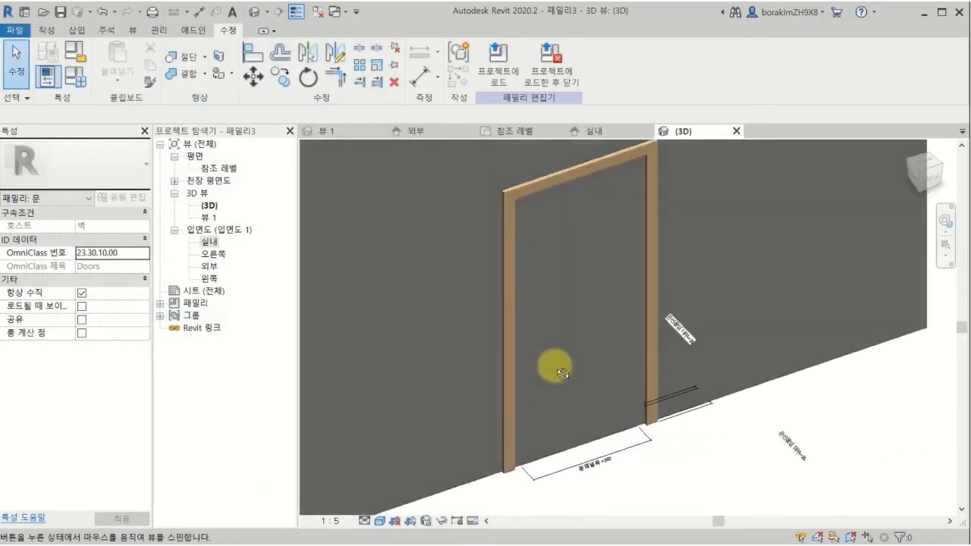
click(519, 305)
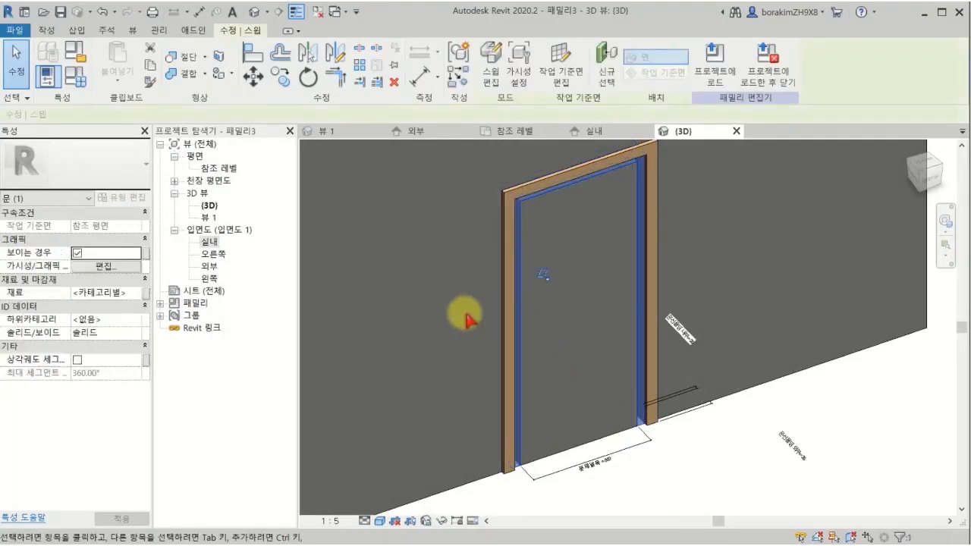
click(145, 292)
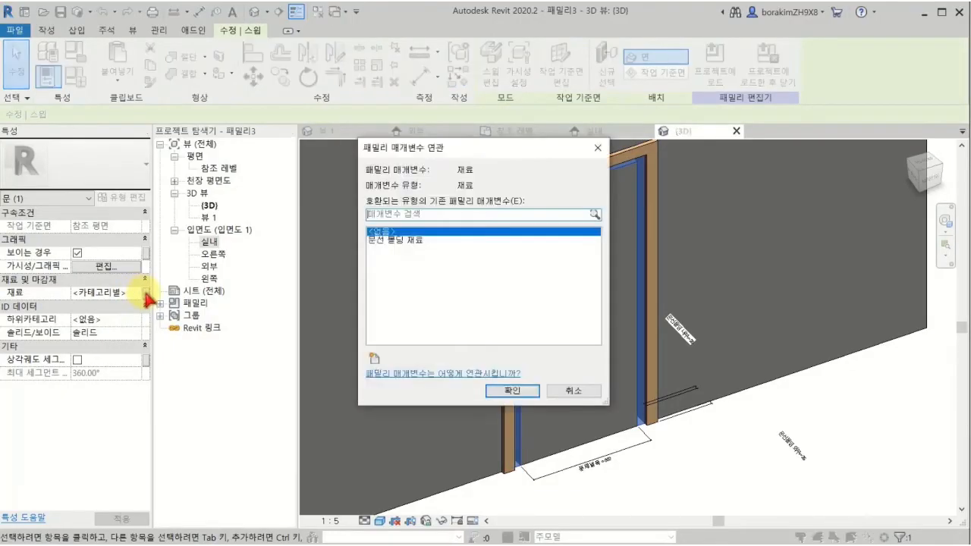
click(373, 358)
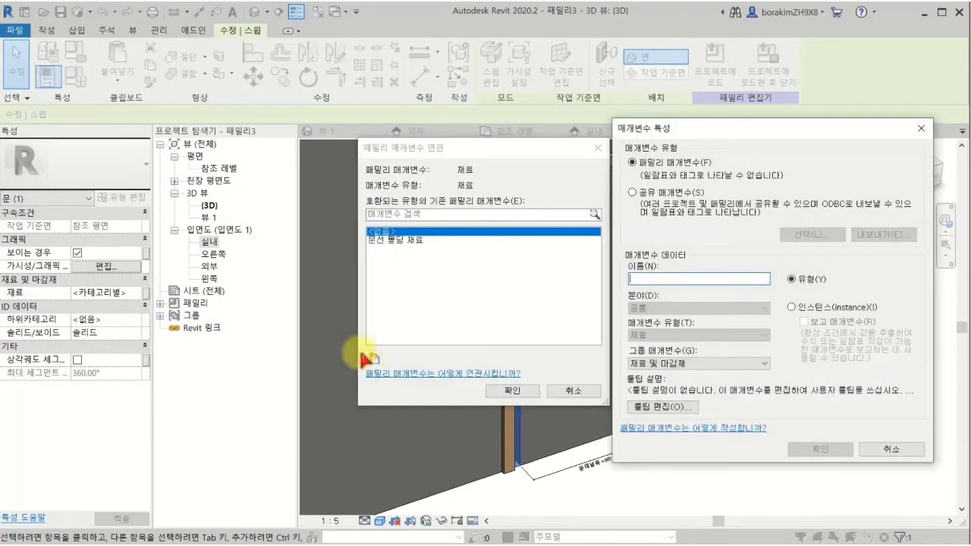
text(프레임 재료)
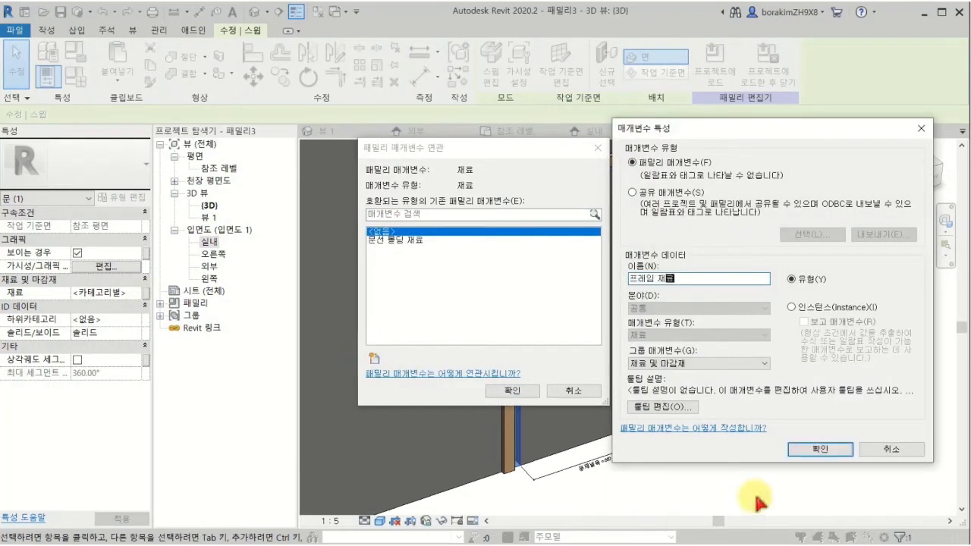
click(797, 449)
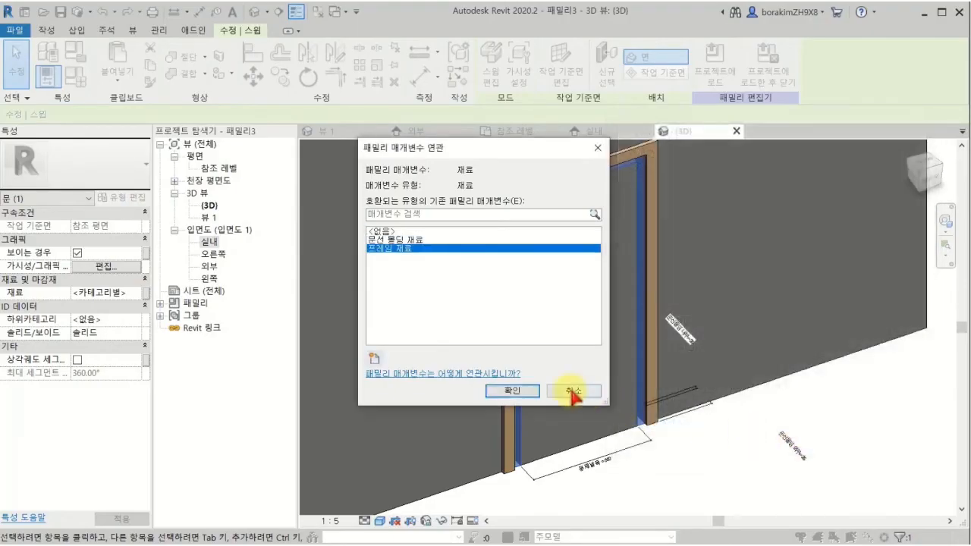
click(513, 391)
click(672, 460)
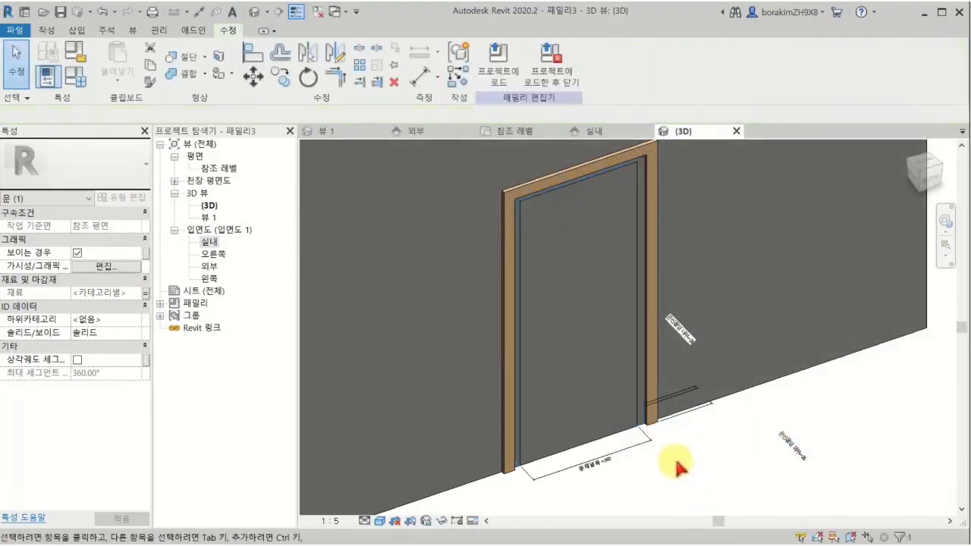
Step: Create a type material parameter named 문 패널 재료 and associate it with the material of the door panel extrusion
click(600, 429)
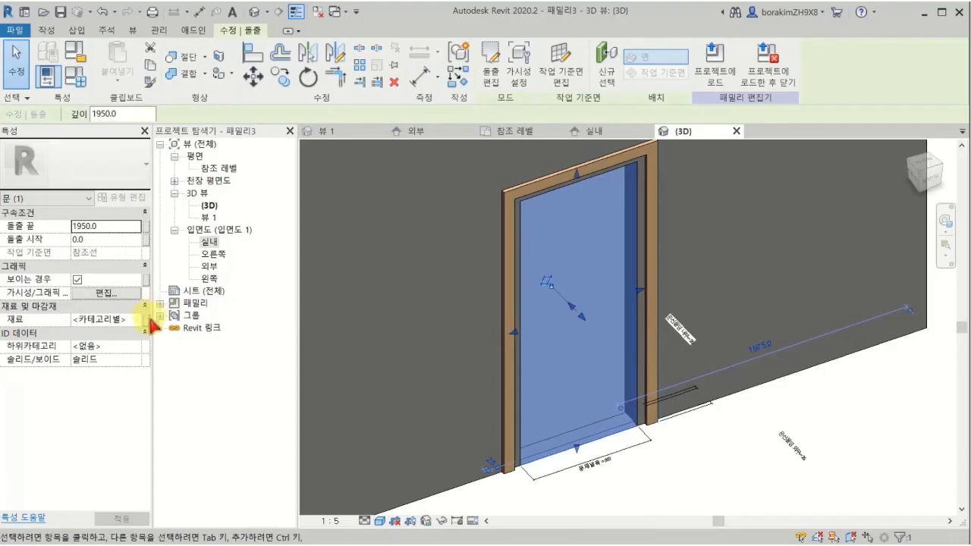
click(145, 319)
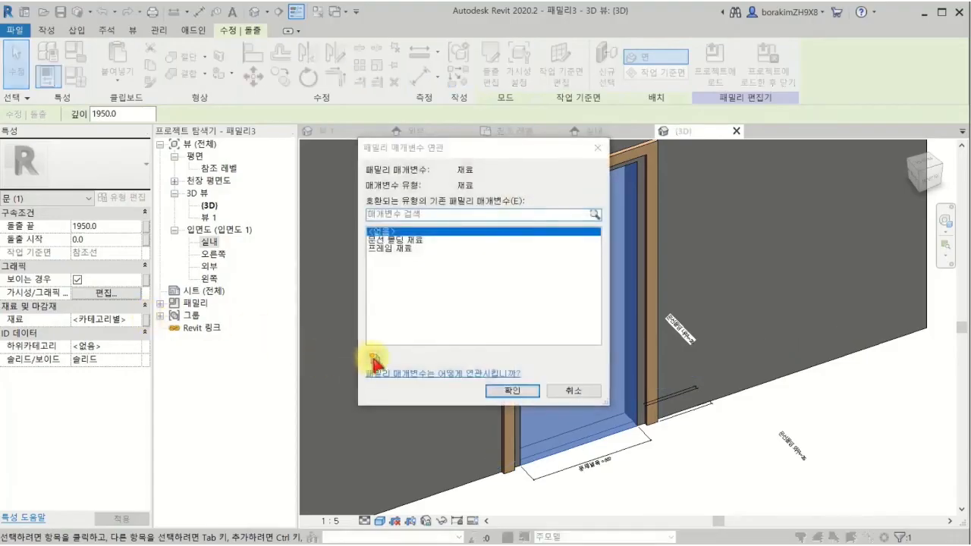
click(374, 358)
text(문 패널 재료)
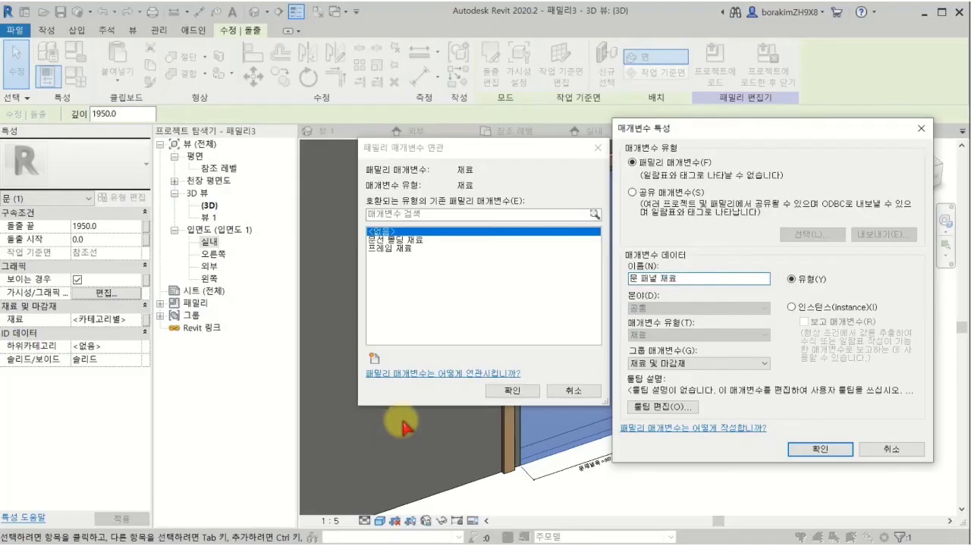
click(798, 449)
click(512, 391)
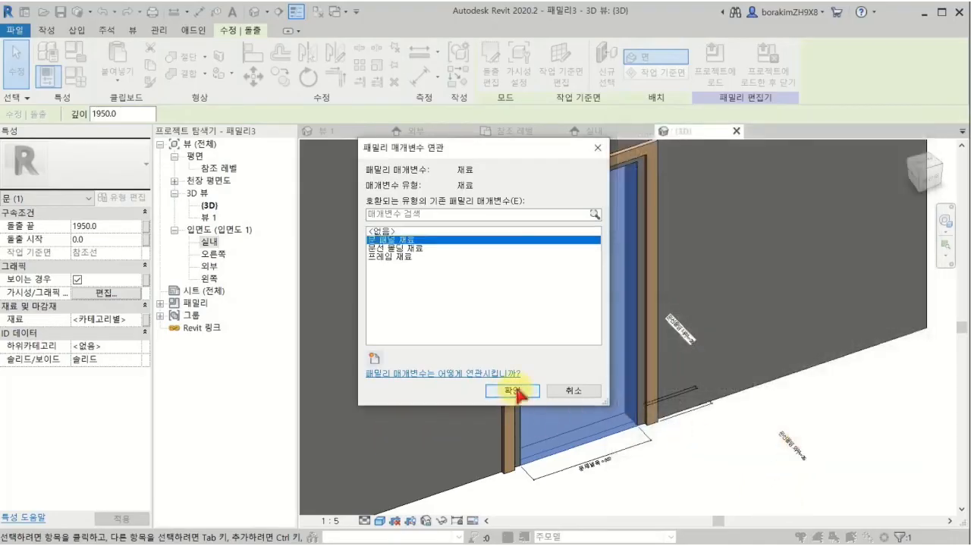
click(621, 471)
Step: Open the family types and start editing the 문 패널 재료 value
shift+middle_drag(631, 475, 839, 460)
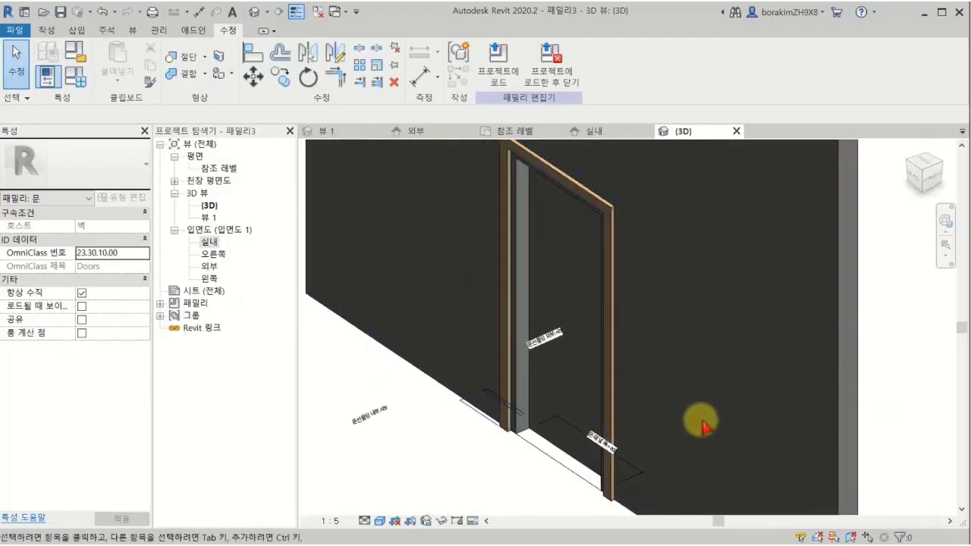
click(70, 82)
click(239, 173)
click(254, 166)
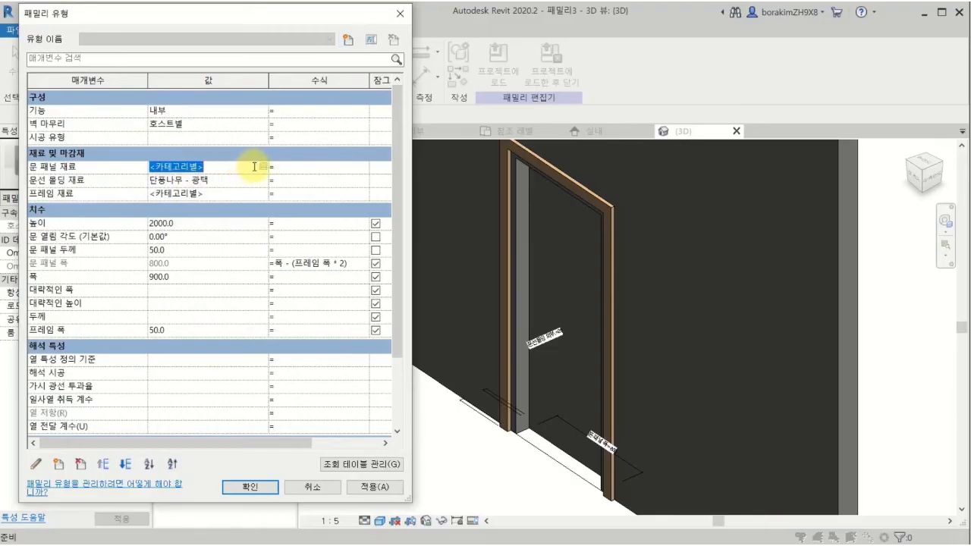
Step: Add the wood material 마호가니 from the AEC 재료 library to the project materials for the 문 패널 재료 parameter
click(263, 166)
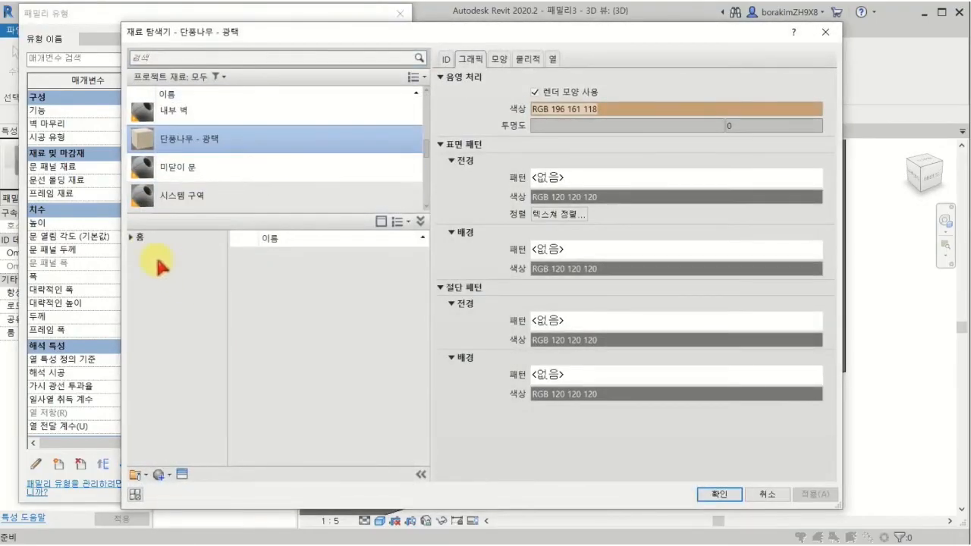
click(130, 237)
click(135, 263)
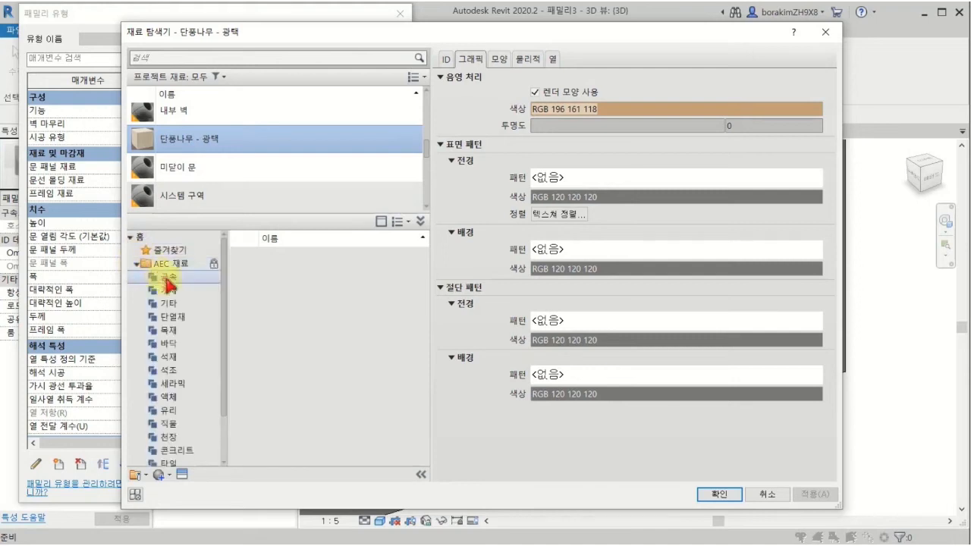
click(180, 331)
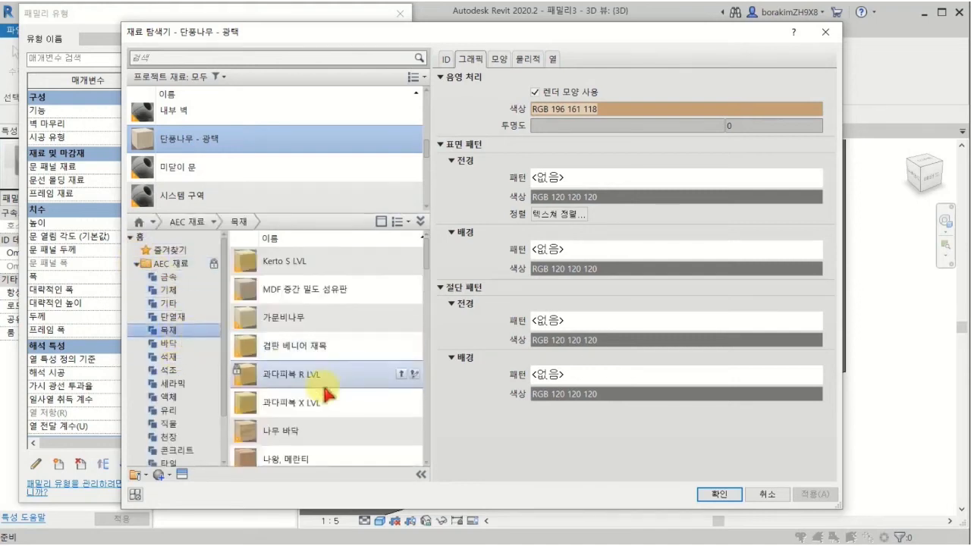
scroll(325, 396, down, 5)
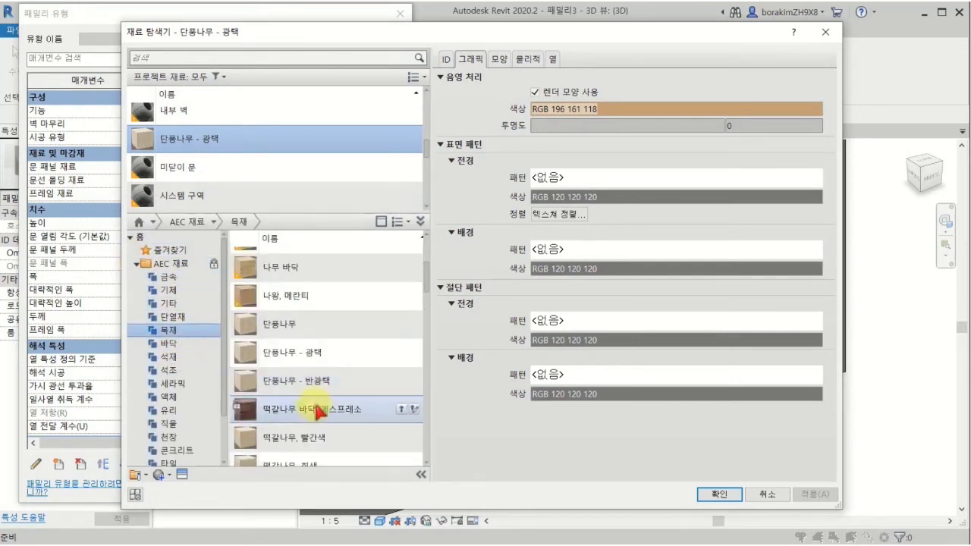
scroll(372, 379, down, 3)
click(401, 333)
Step: Enable 렌더 모양 사용 for 마호가니, assign it as the door panel material, and apply the family type changes
click(256, 173)
click(245, 146)
click(537, 92)
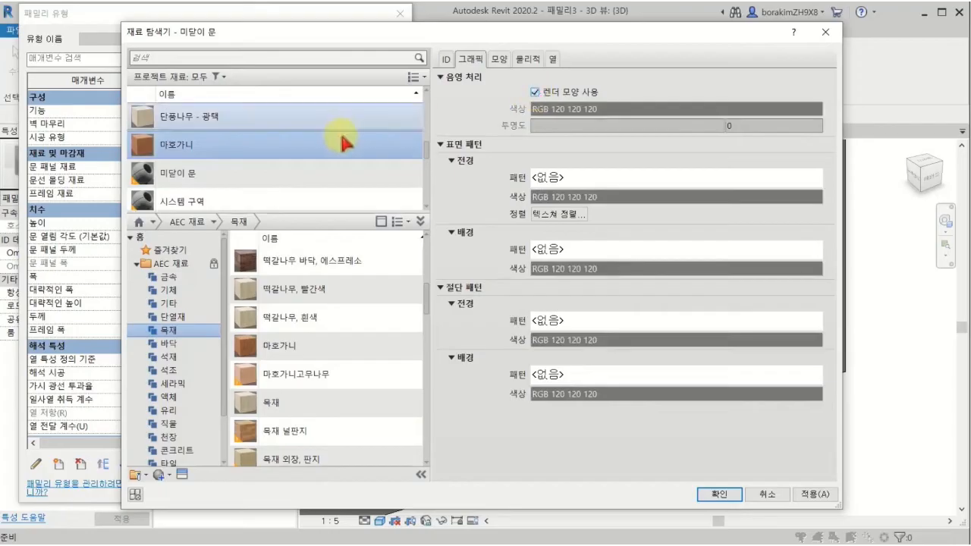
click(286, 162)
click(285, 150)
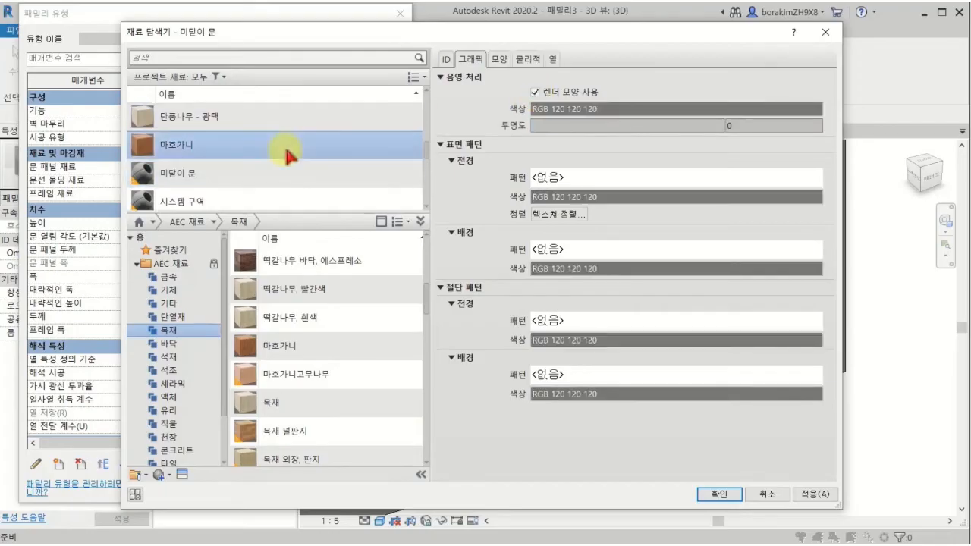
click(730, 496)
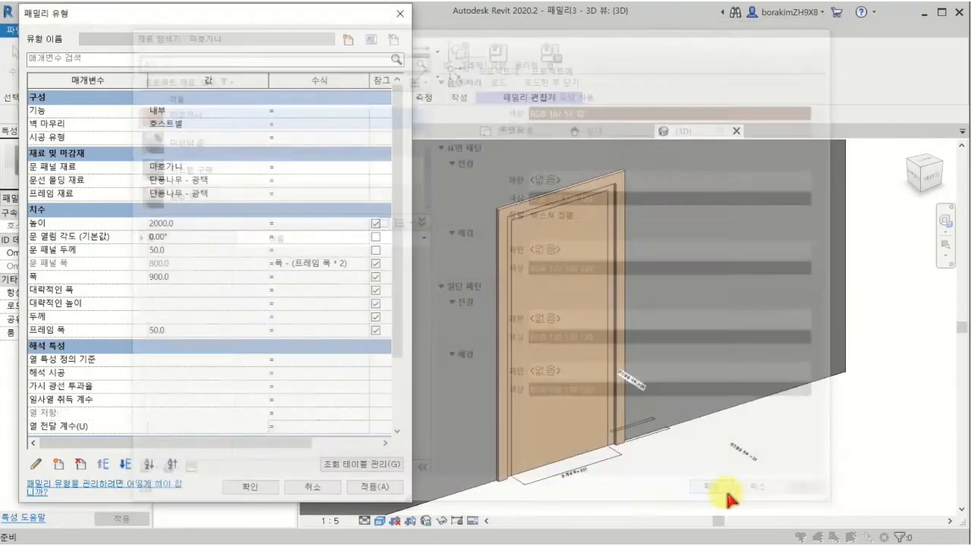
click(377, 489)
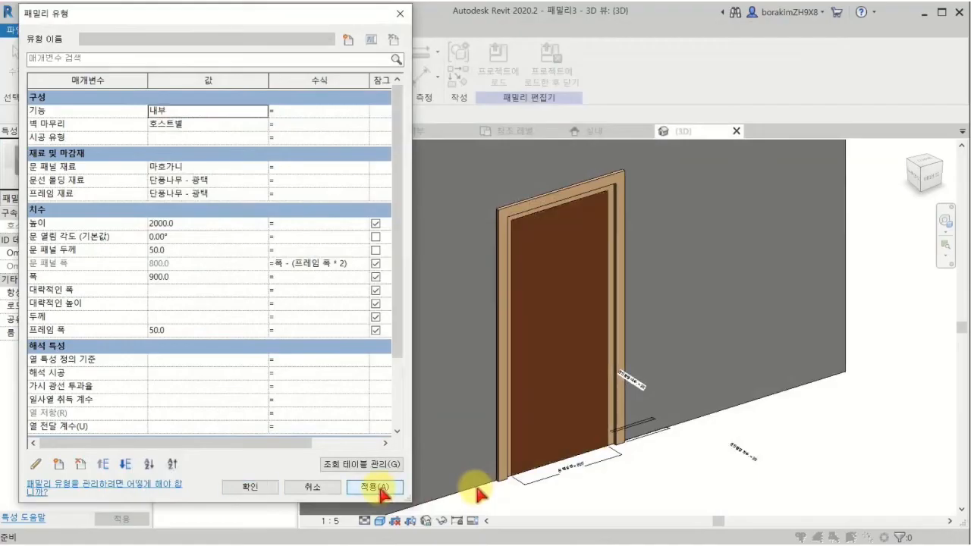
click(258, 487)
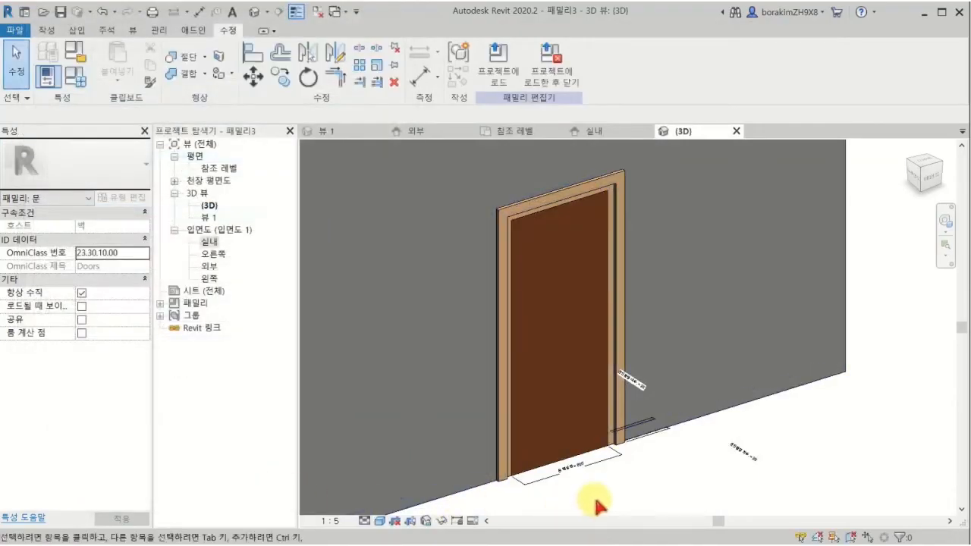
Step: Create a new project from a template and close the inactive views
scroll(597, 501, down, 1)
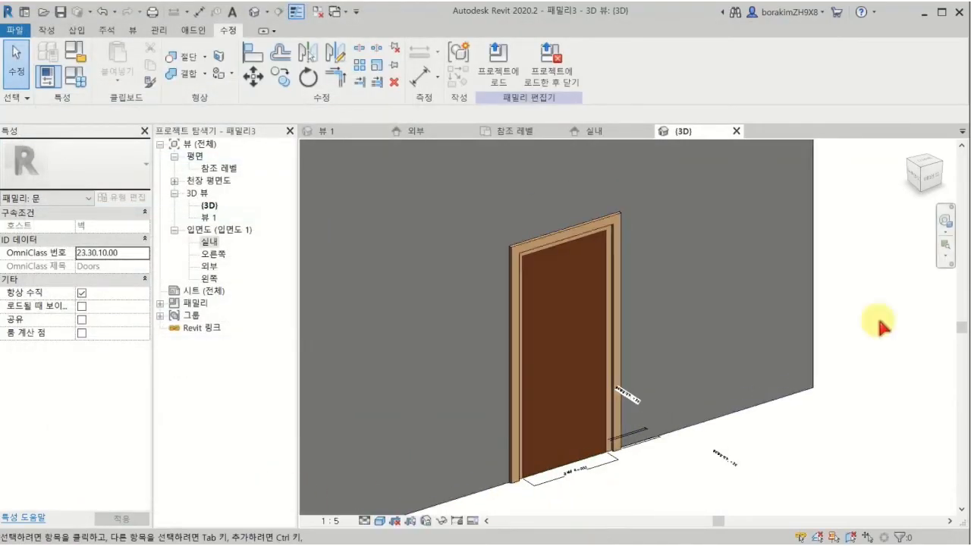
click(25, 34)
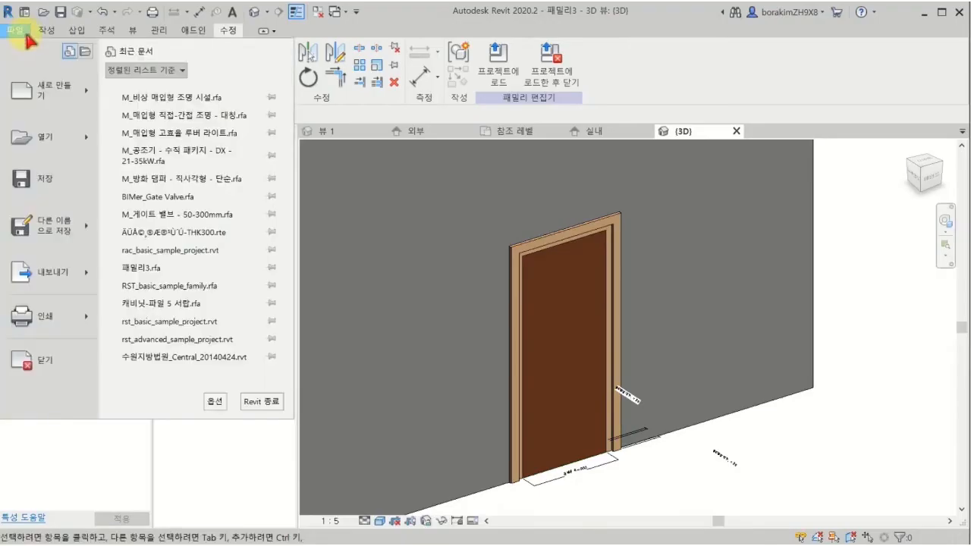
mouse_move(65, 91)
click(138, 96)
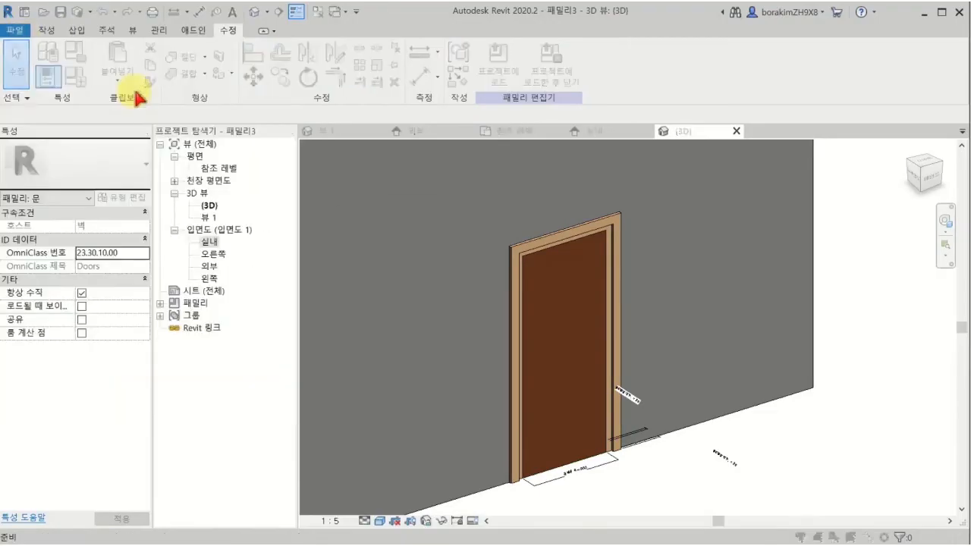
click(372, 253)
click(379, 279)
click(451, 325)
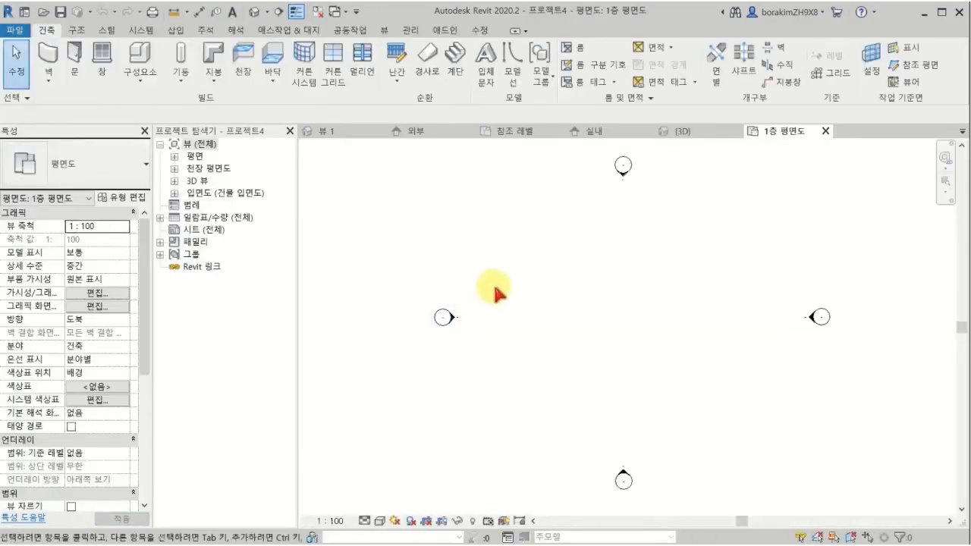
click(322, 13)
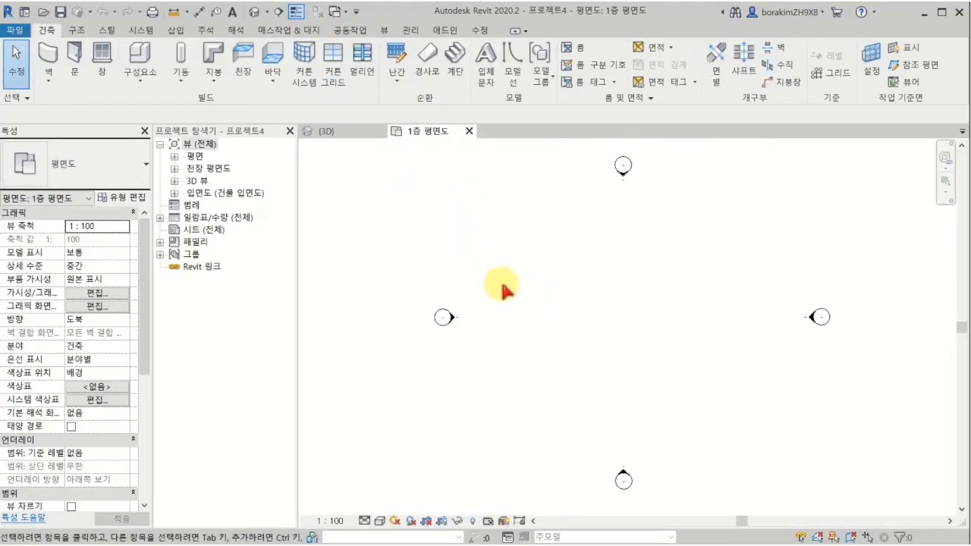
Step: Draw a horizontal wall of type 일반 - 100mm in the 1층 평면도 view, between the side elevation markers
click(61, 71)
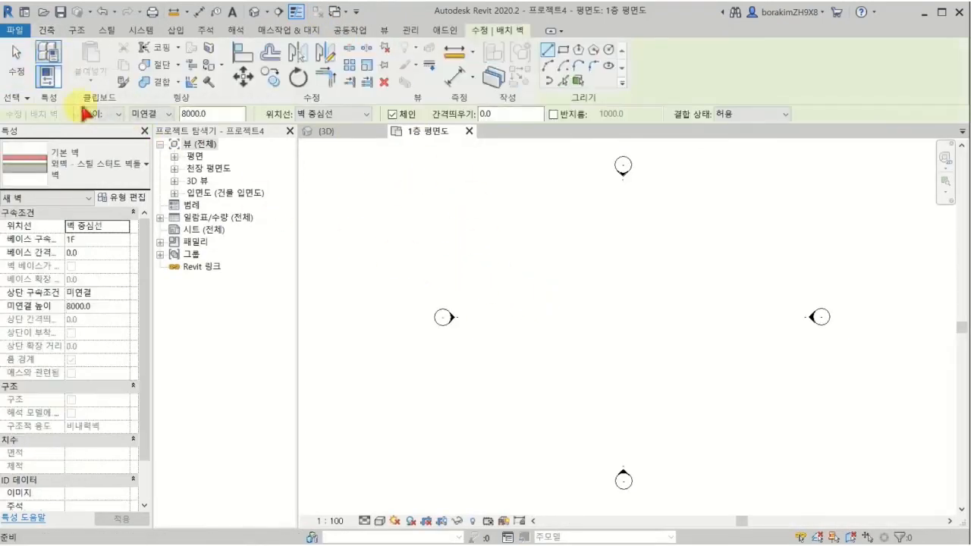
click(114, 177)
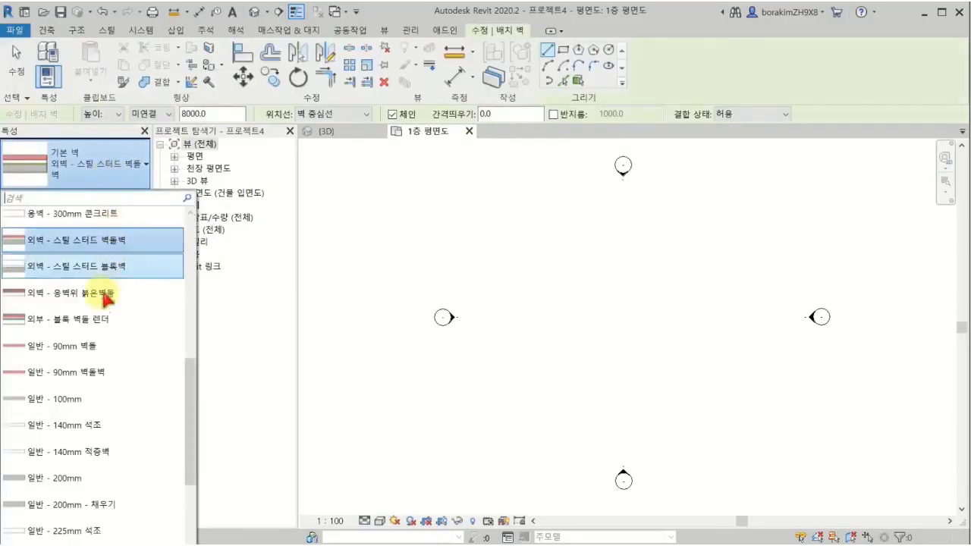
click(60, 399)
click(492, 307)
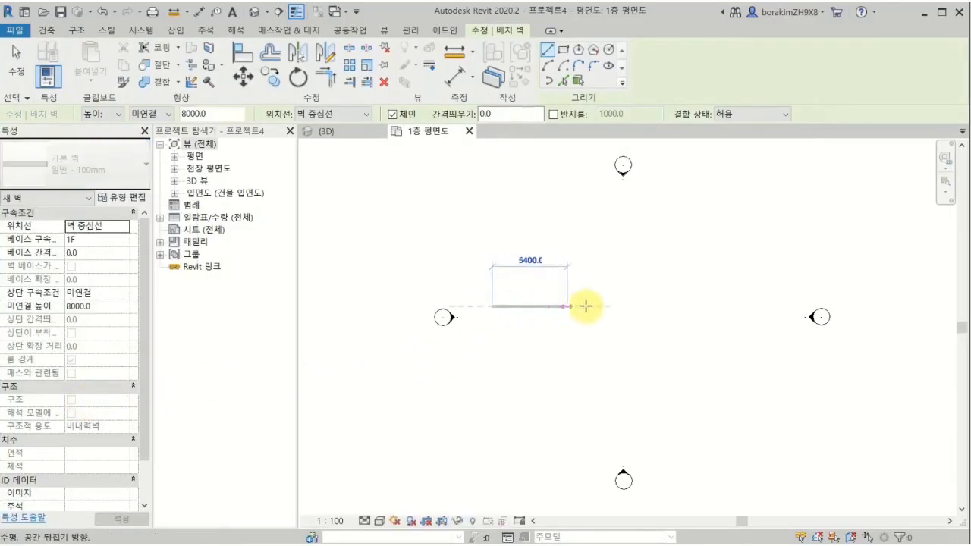
click(678, 306)
scroll(606, 307, up, 1)
key(Escape)
scroll(551, 310, up, 3)
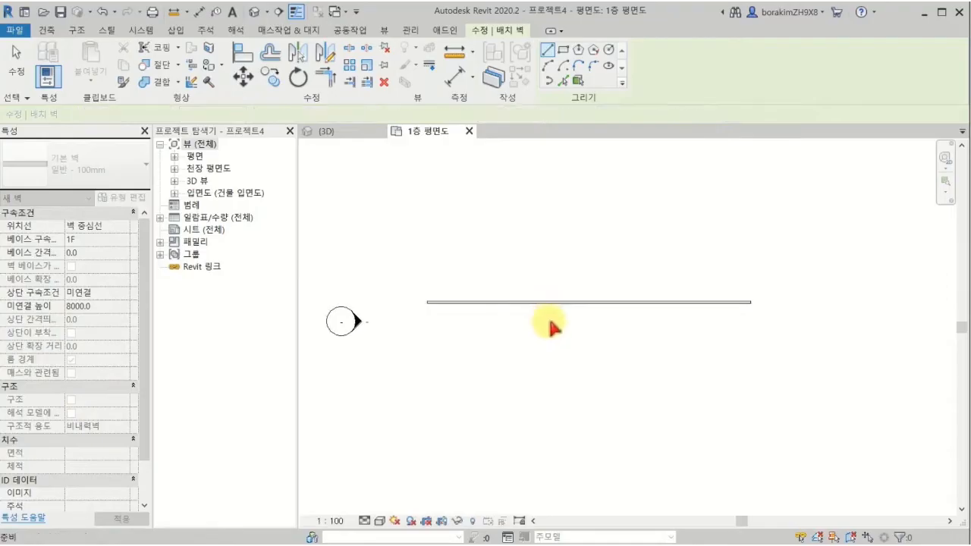
key(Escape)
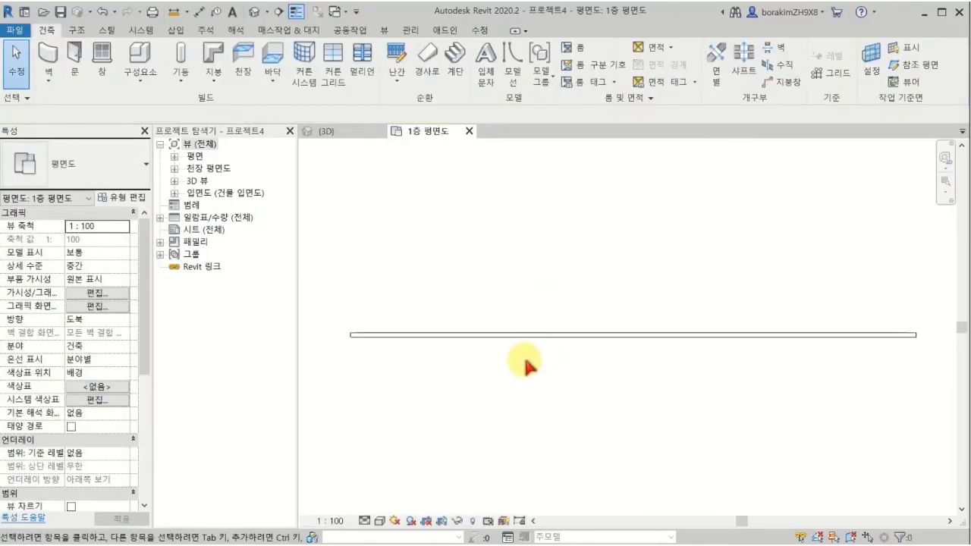
Step: Load the door family 패밀리3 into the project and place one door in the new wall
click(326, 132)
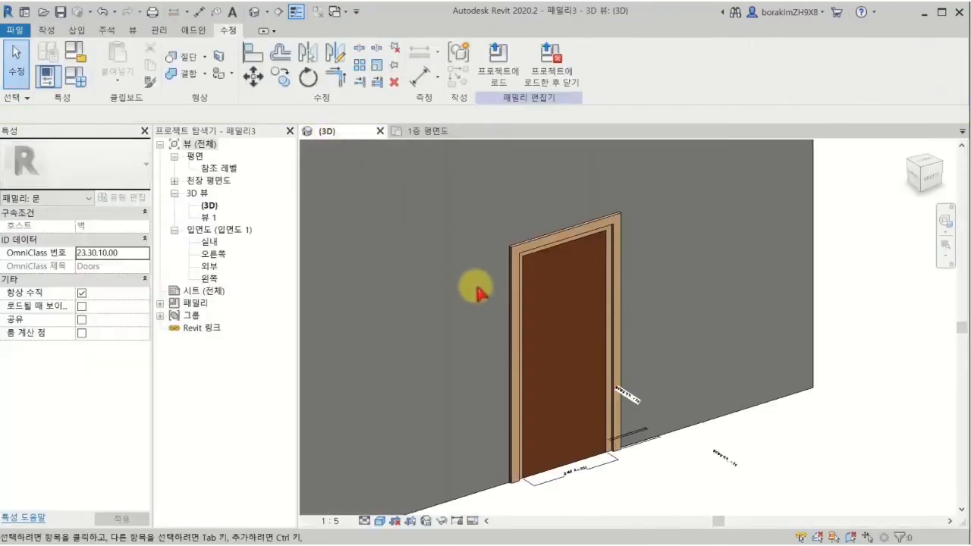
click(503, 78)
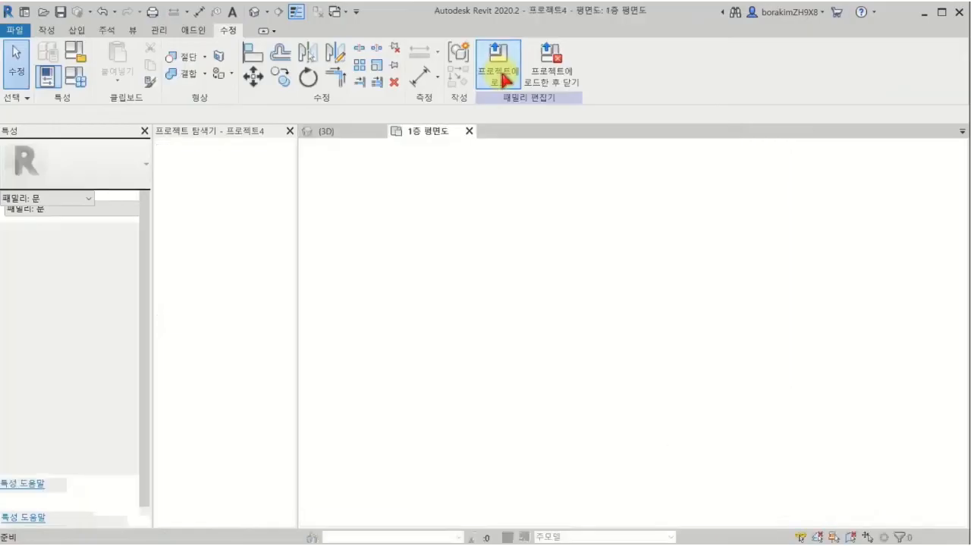
scroll(473, 335, up, 5)
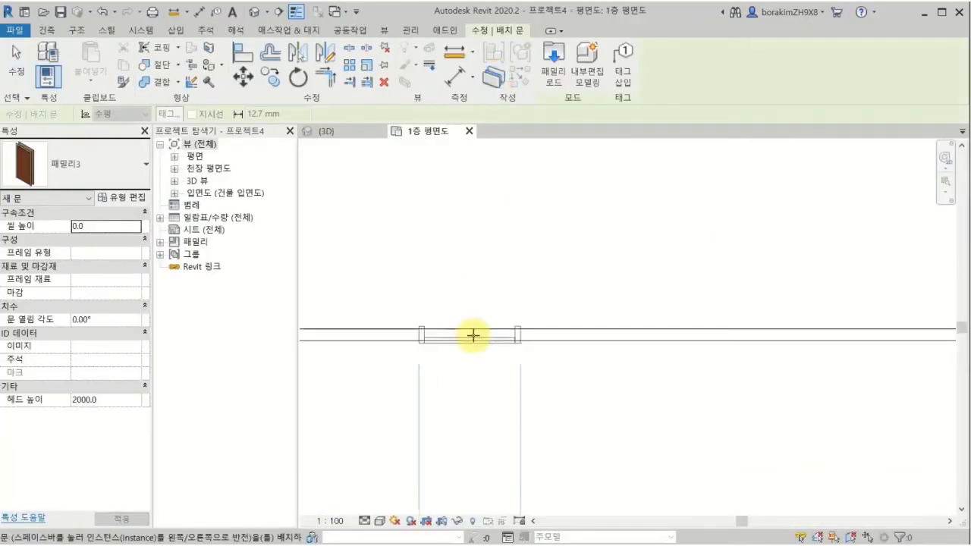
scroll(474, 337, up, 1)
key(Escape)
key(Escape)
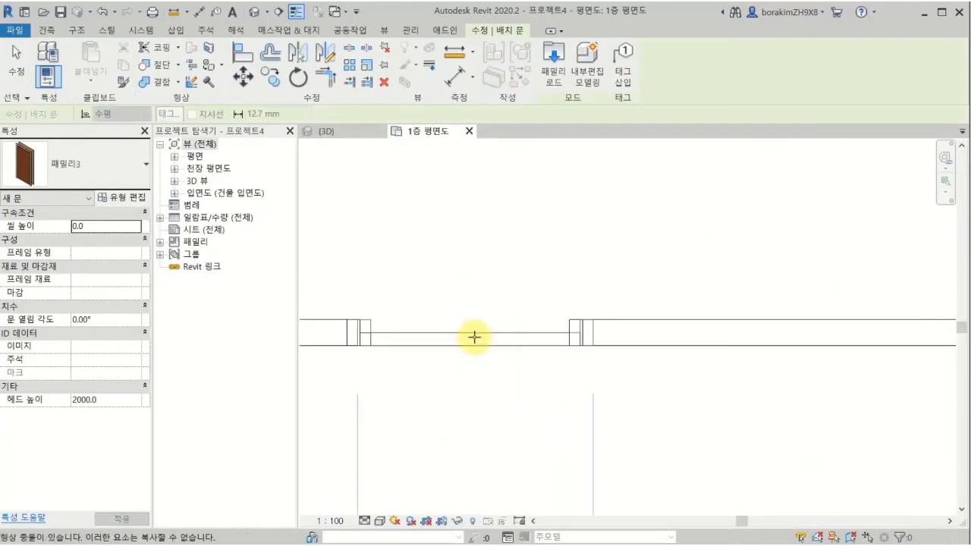
Step: Set the visual style of the 1층 평면도 view to shaded
middle_drag(450, 371, 644, 372)
scroll(537, 375, down, 1)
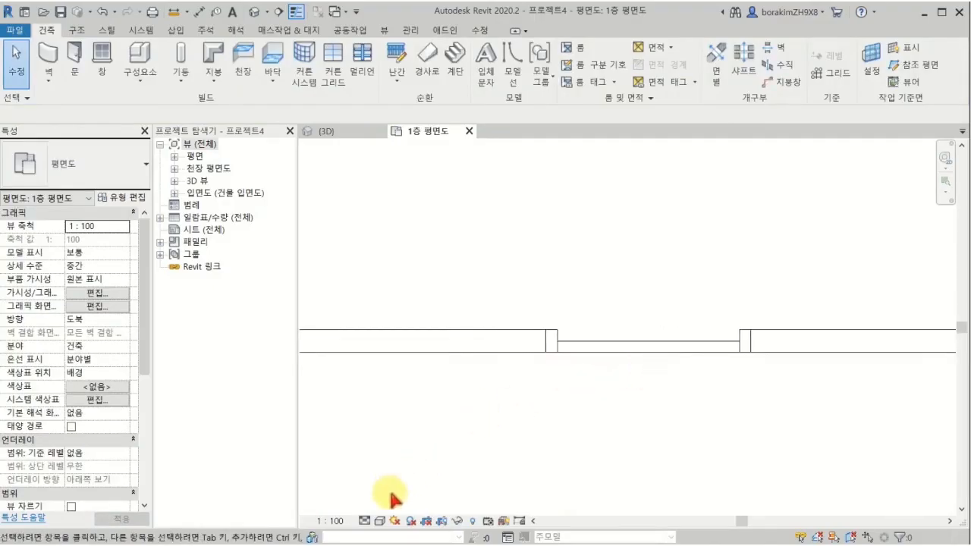
click(380, 521)
click(391, 465)
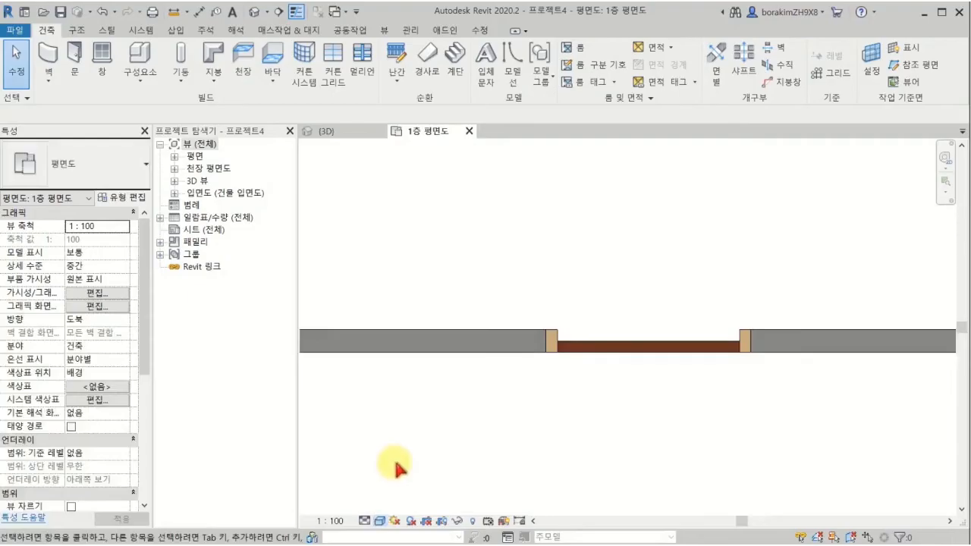
middle_drag(455, 448, 457, 455)
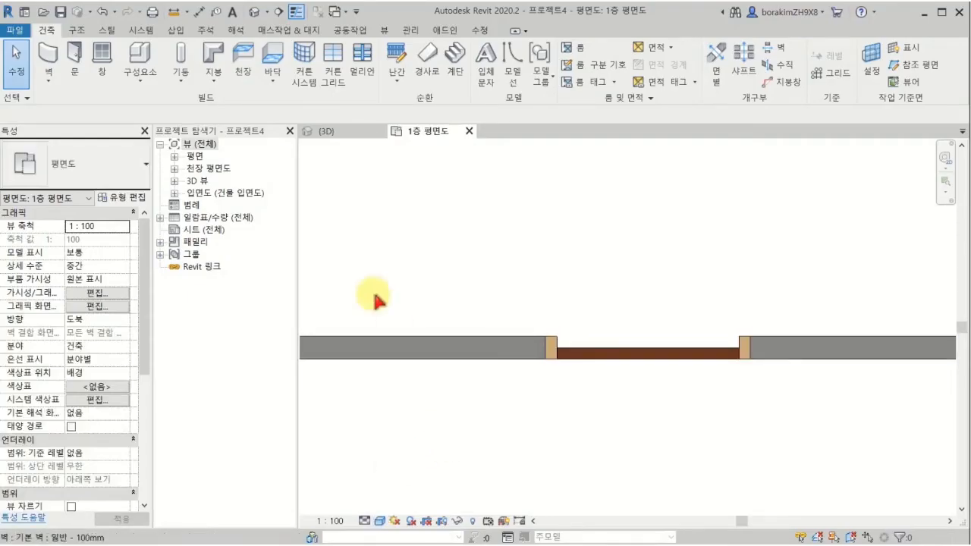
Step: Check the element visibility settings of the door frame, casings and panel in the family's 참조 레벨 plan
click(332, 133)
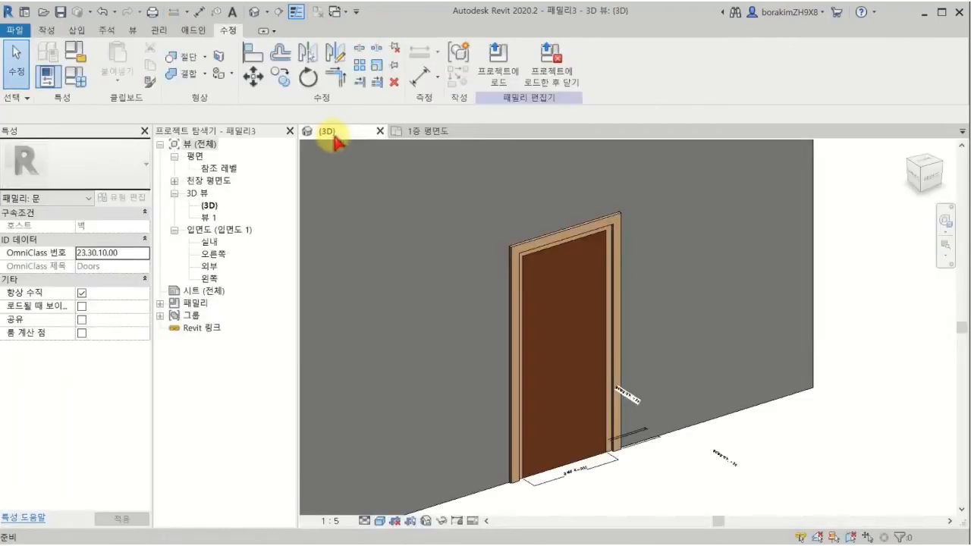
double_click(230, 172)
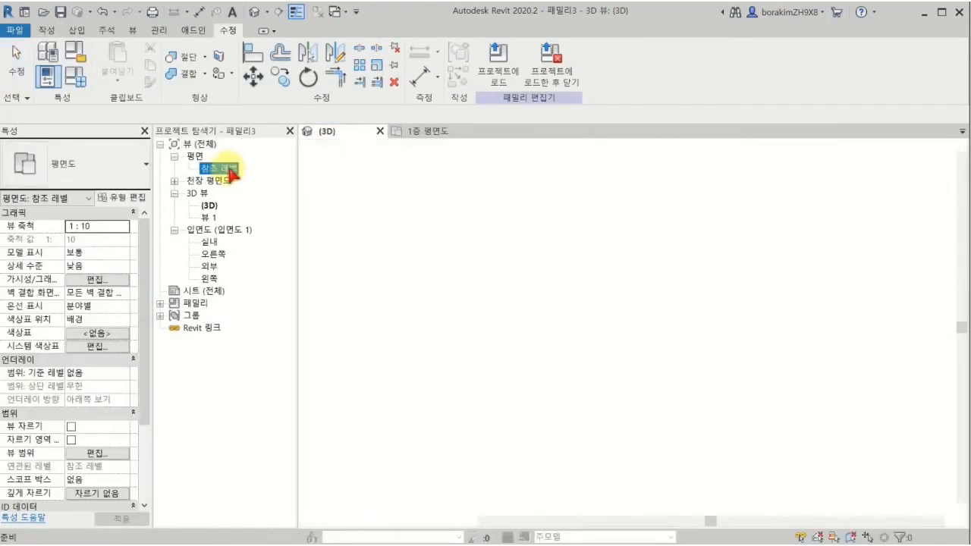
scroll(612, 358, up, 5)
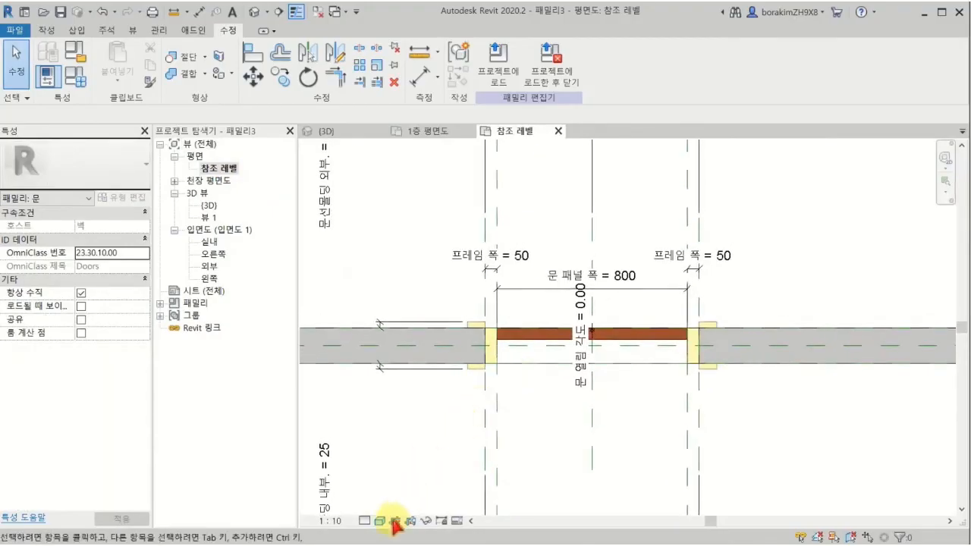
click(483, 327)
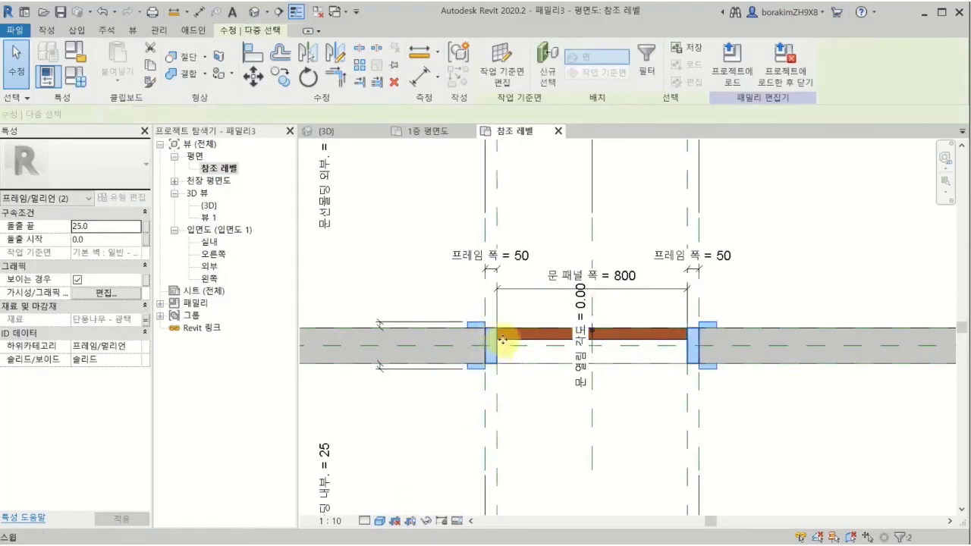
ctrl+click(504, 337)
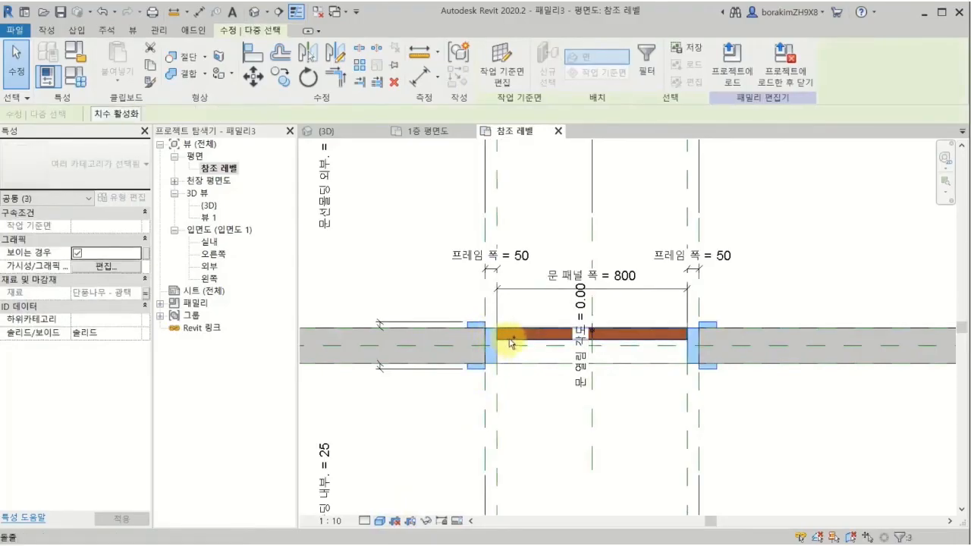
click(130, 267)
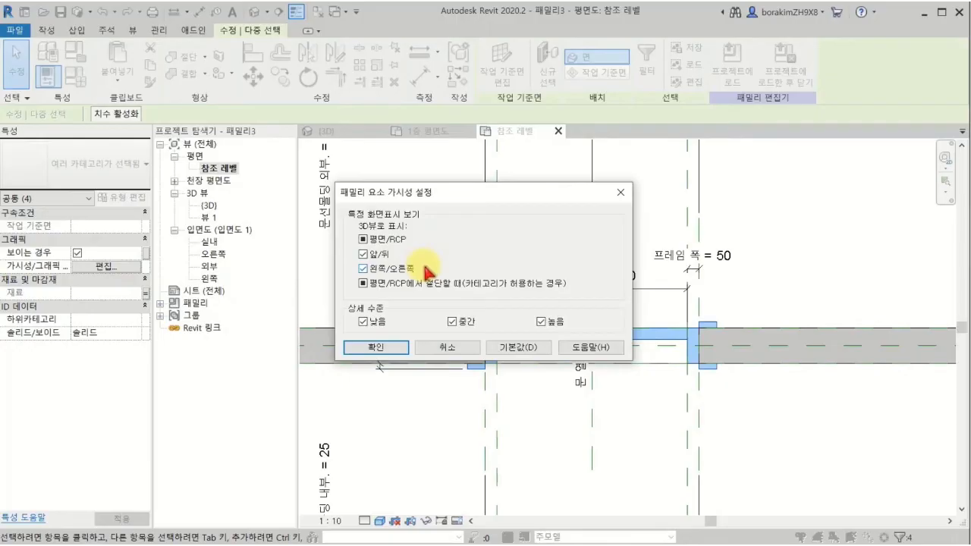
key(Escape)
key(Escape)
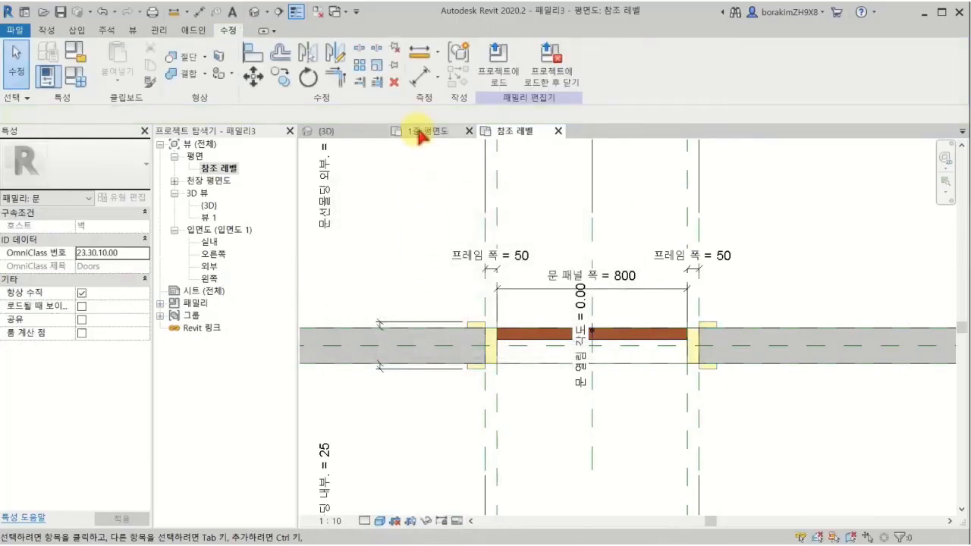
Step: Check the detail level options of the project's 1층 평면도 view and return to the family's 참조 레벨 plan
click(419, 133)
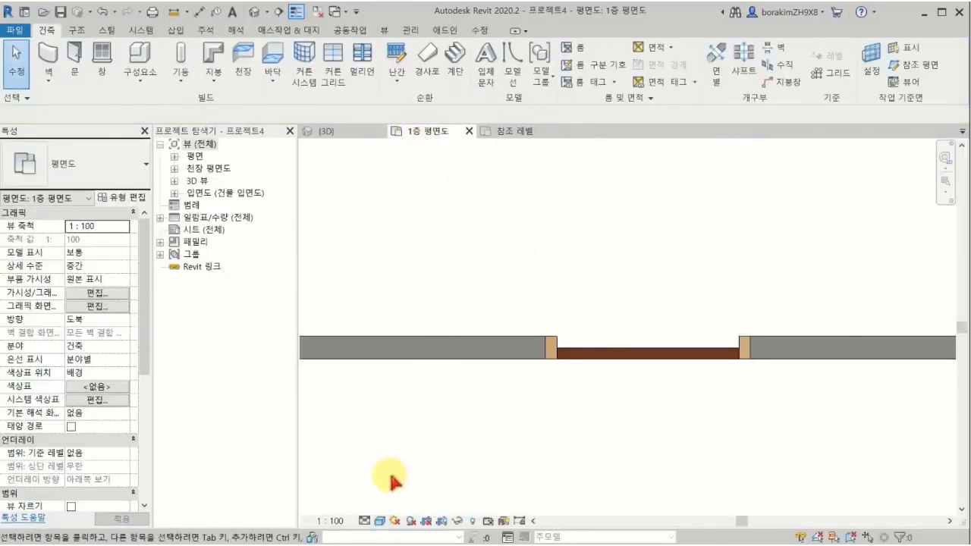
click(365, 521)
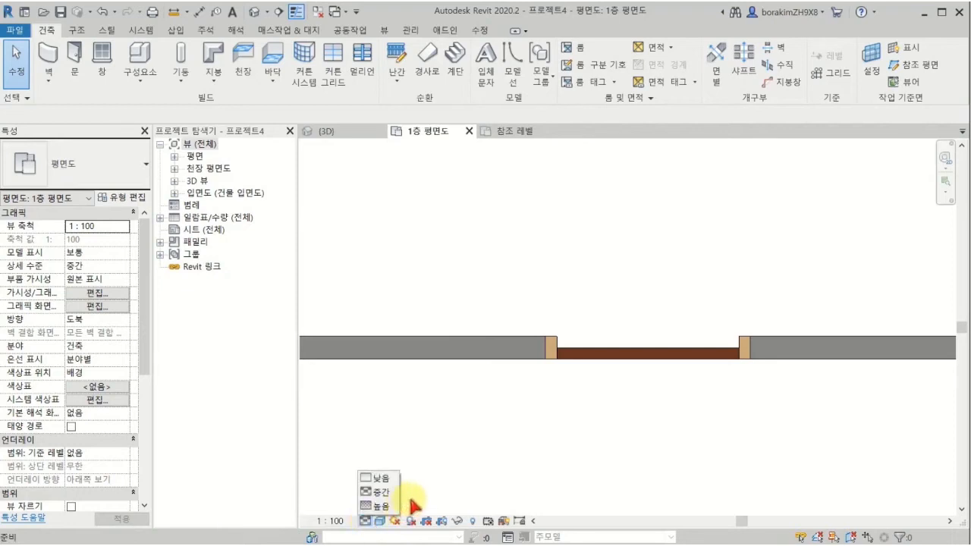
click(511, 132)
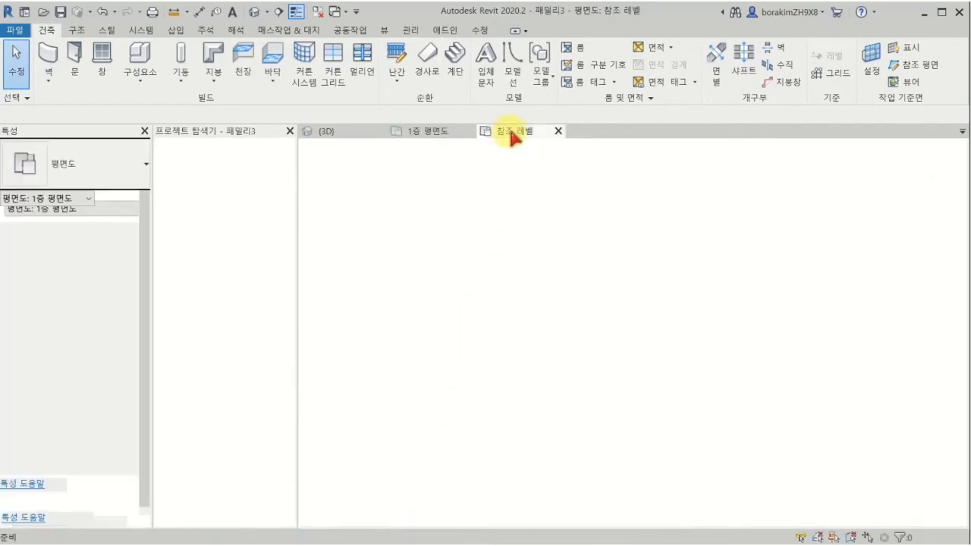
Step: Turn off 평면/RCP and 평면/RCP에서 절단할 때 visibility for the door panel, frame and both casings
click(516, 338)
ctrl+click(482, 351)
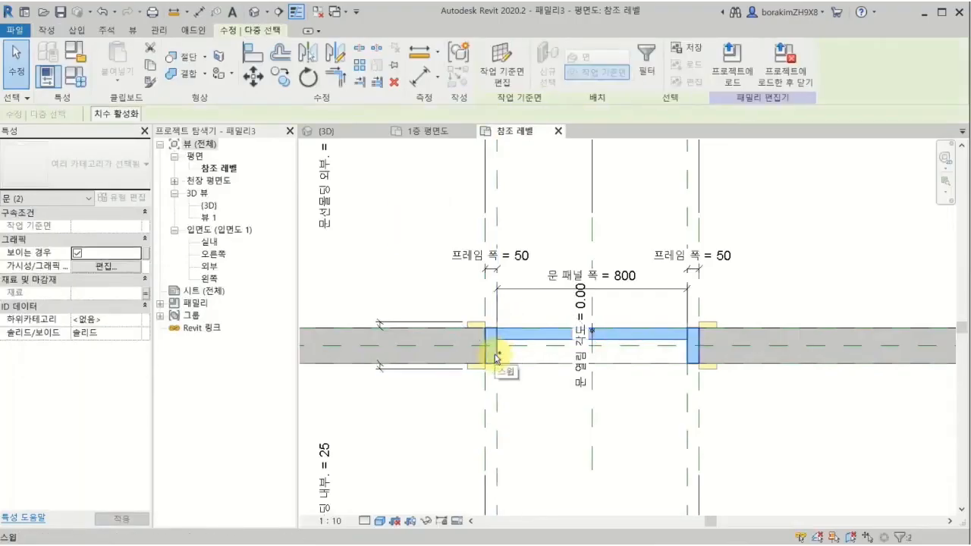
ctrl+click(708, 364)
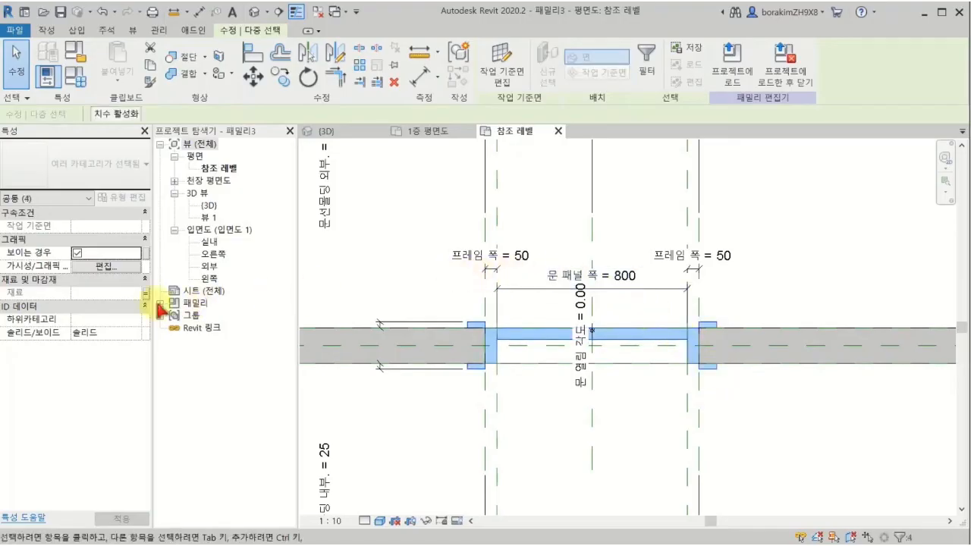
click(105, 268)
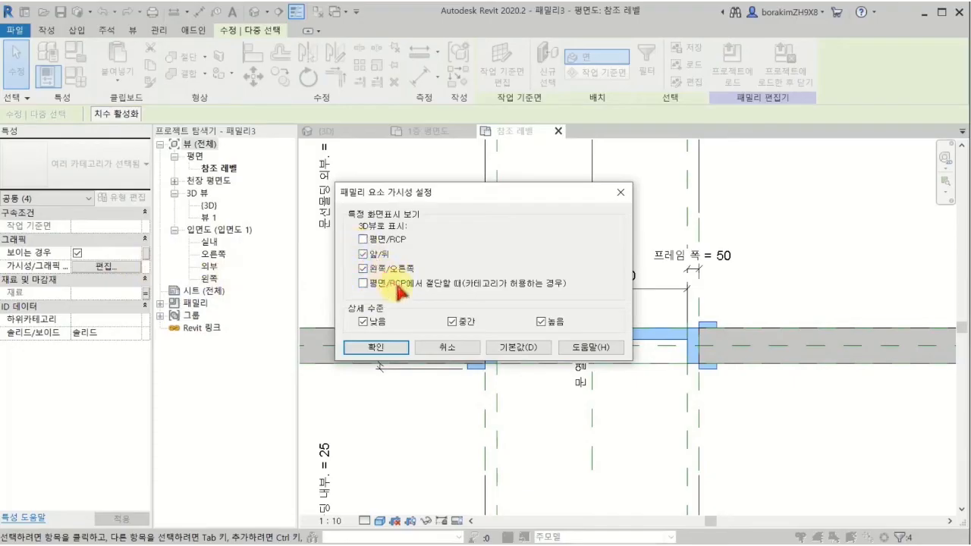
click(394, 348)
click(420, 417)
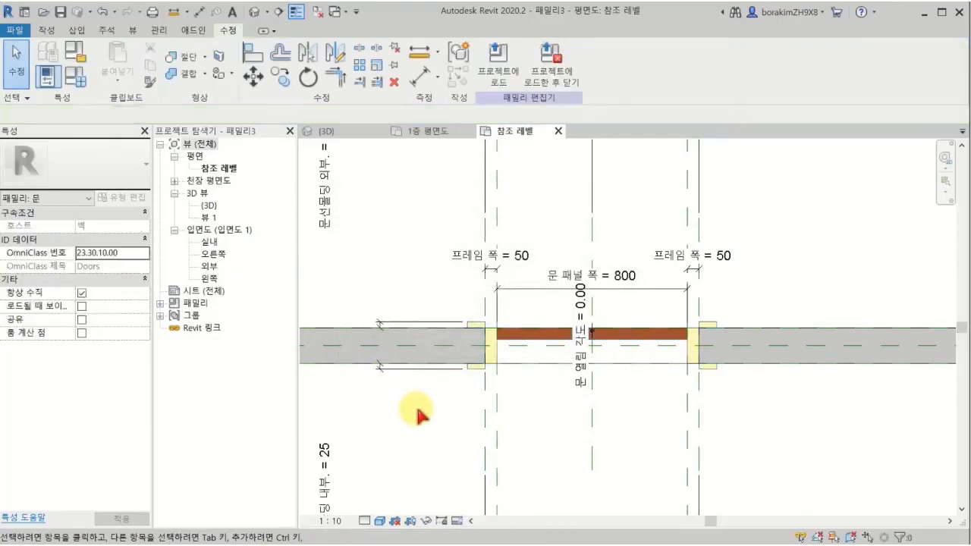
Step: Reload the door family into the project, overwriting the existing version and its parameter values, and return to the family's 참조 레벨 plan
click(497, 62)
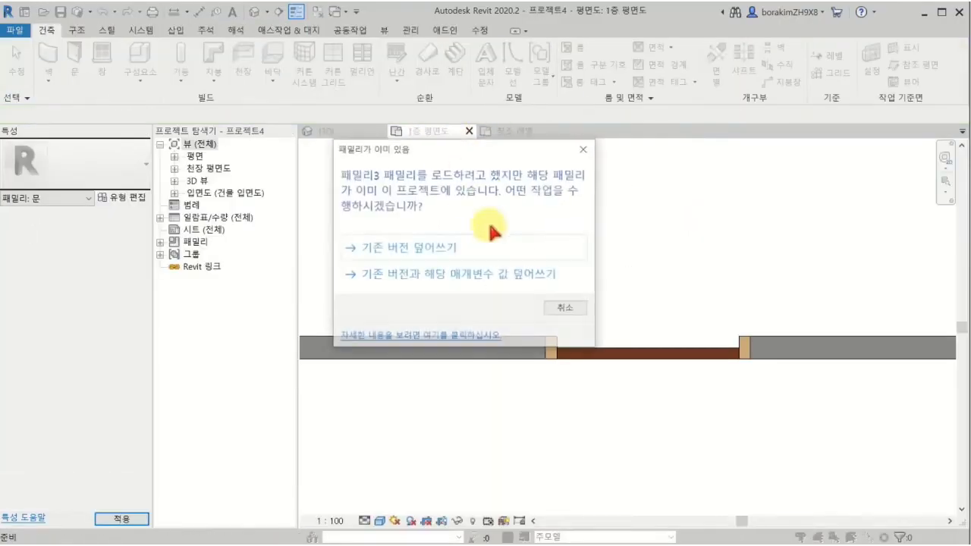
click(474, 277)
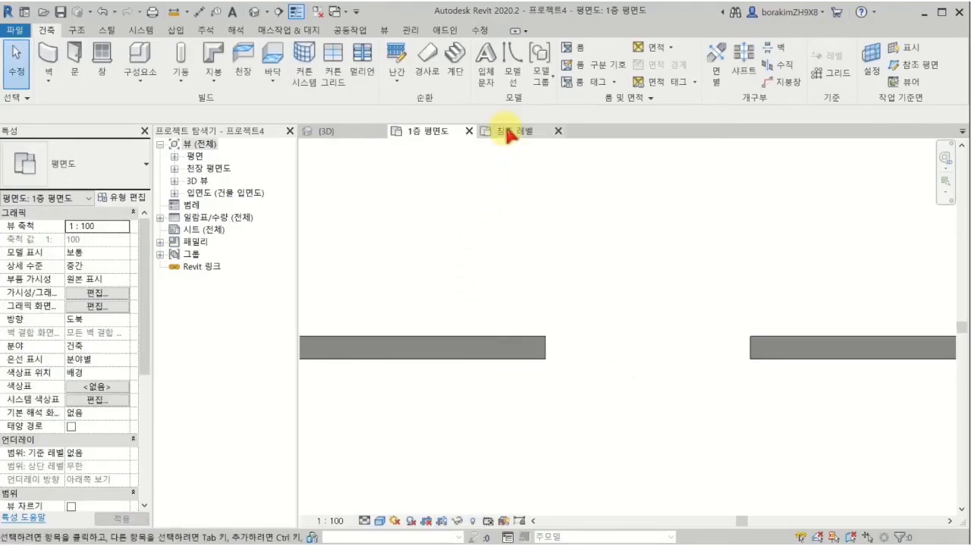
click(507, 135)
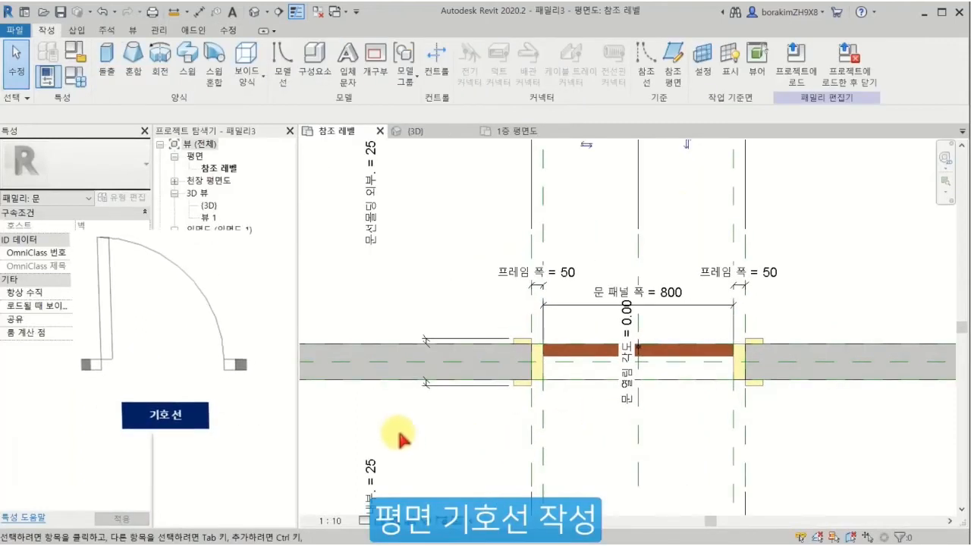
Step: Check the current work plane of the family's 참조 레벨 plan
click(710, 89)
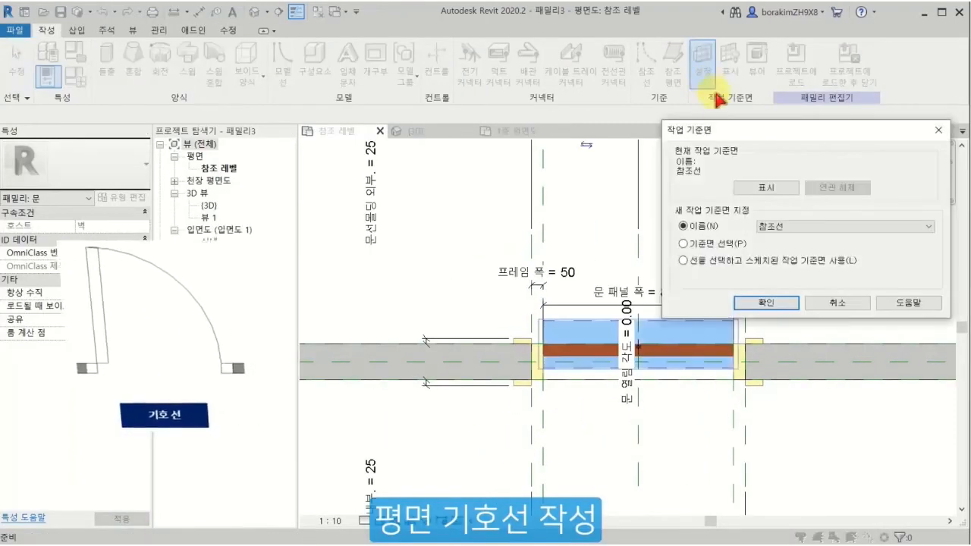
click(769, 226)
click(770, 232)
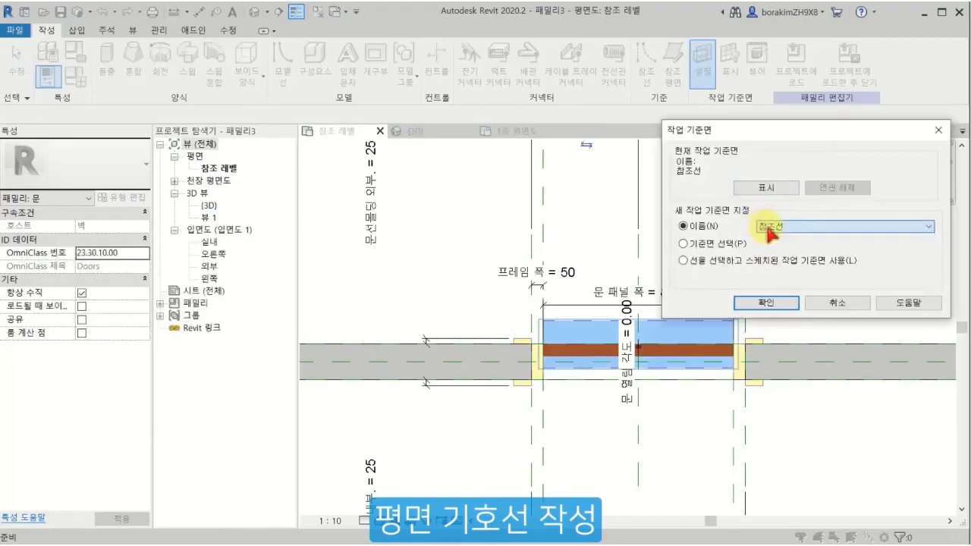
key(Return)
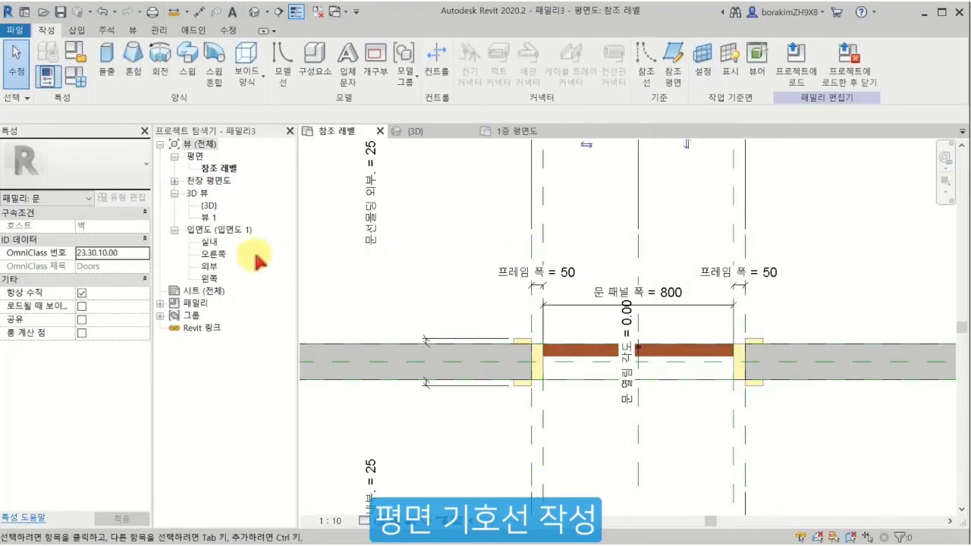
Step: From the 실내 elevation, set the work plane to the 참조 레벨 level line and open the 평면도: 참조 레벨 view
double_click(209, 241)
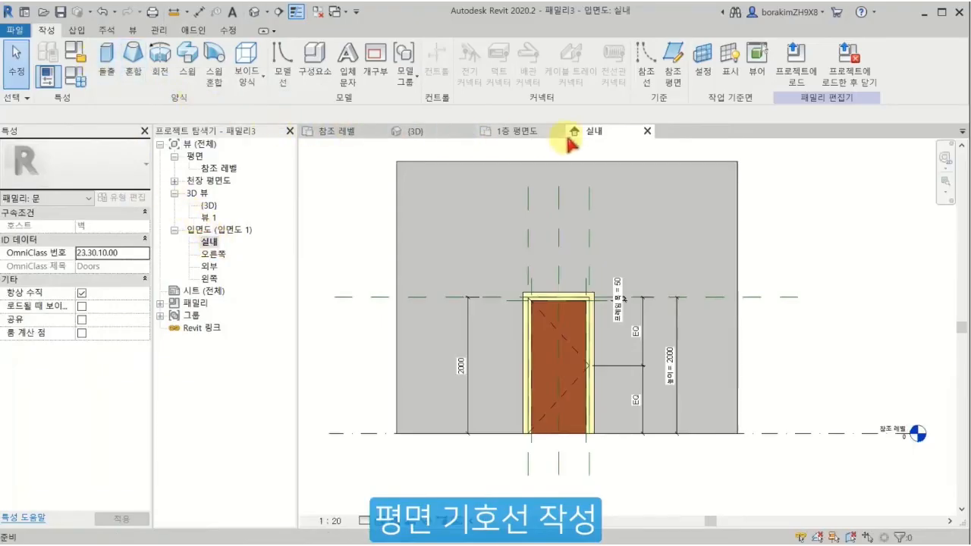
click(703, 76)
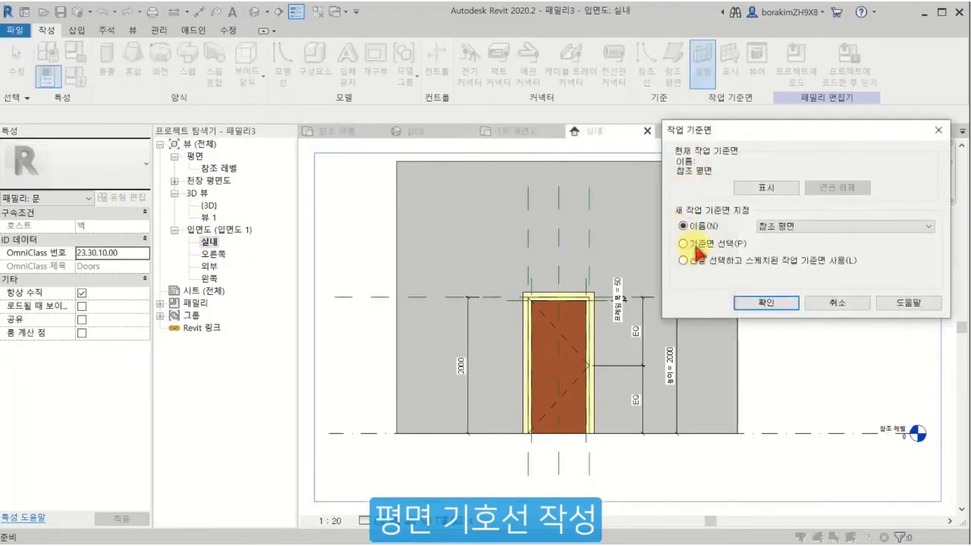
click(753, 304)
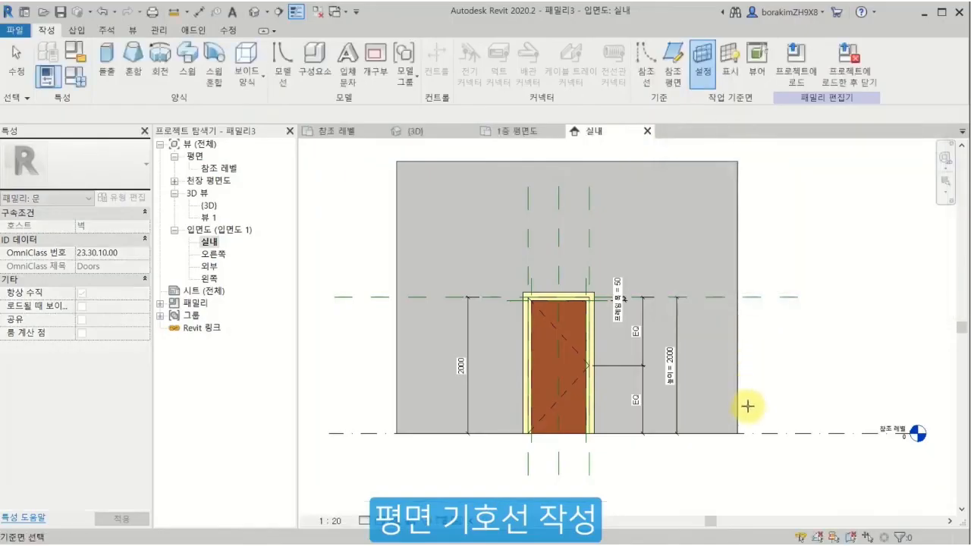
click(755, 434)
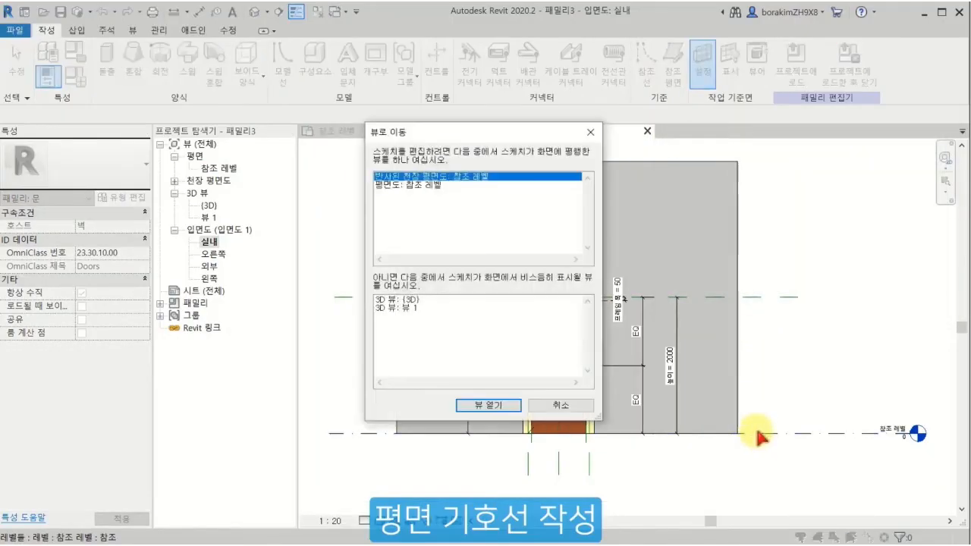
click(426, 185)
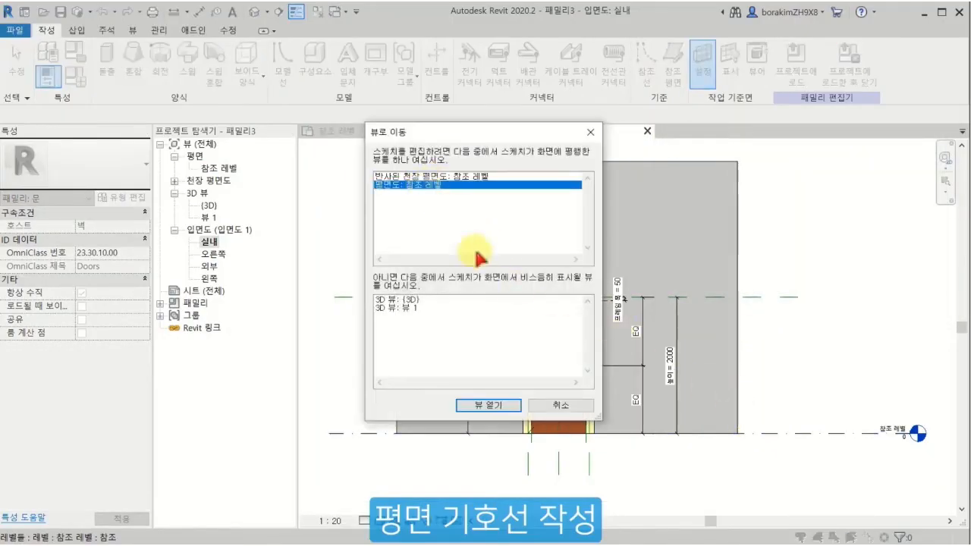
click(496, 406)
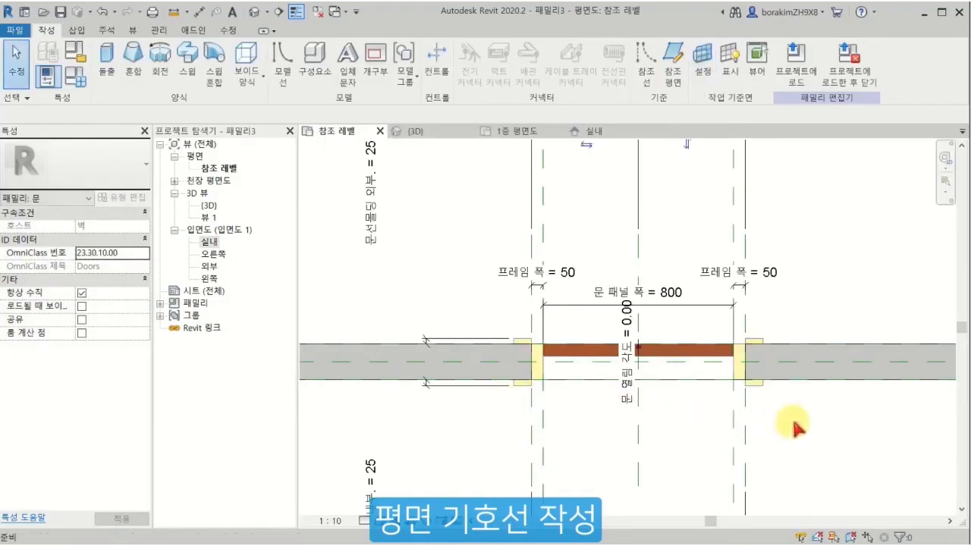
Step: Temporarily hide the door frame, both casings and the door panel in the 참조 레벨 plan
scroll(793, 430, up, 2)
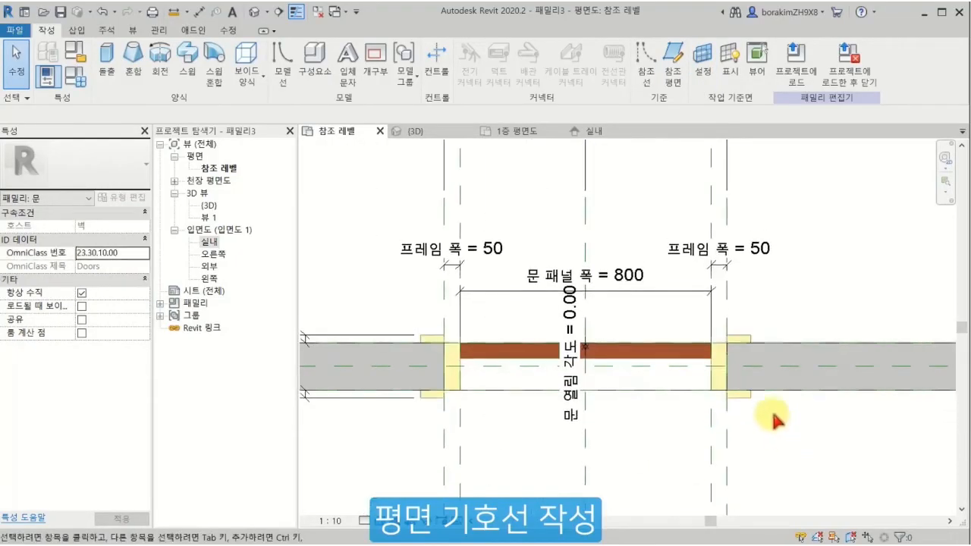
click(724, 363)
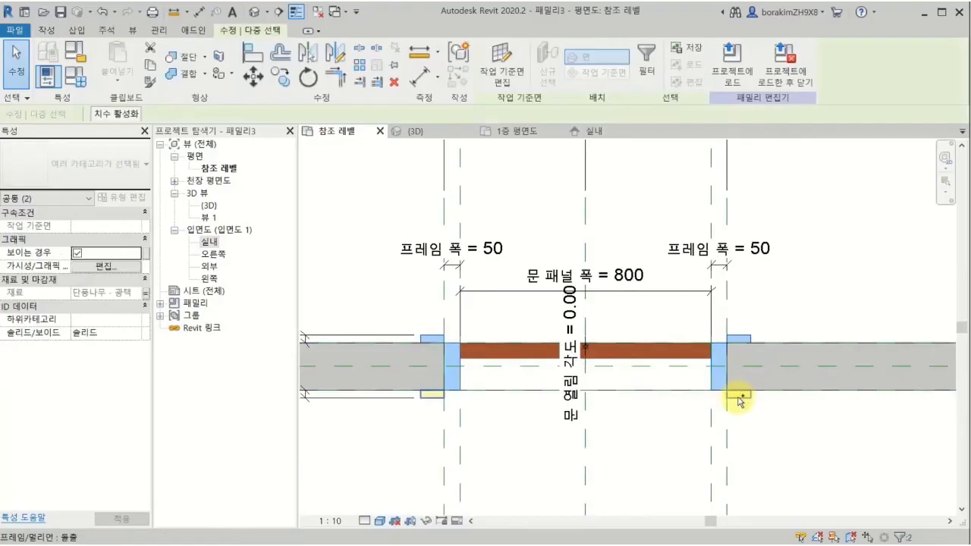
ctrl+click(679, 350)
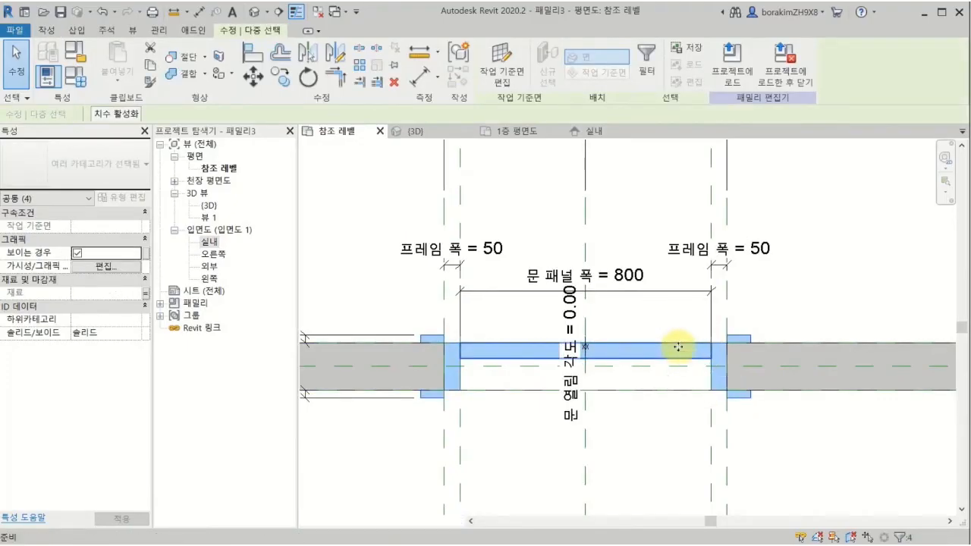
key(h)
key(h)
click(672, 349)
key(Escape)
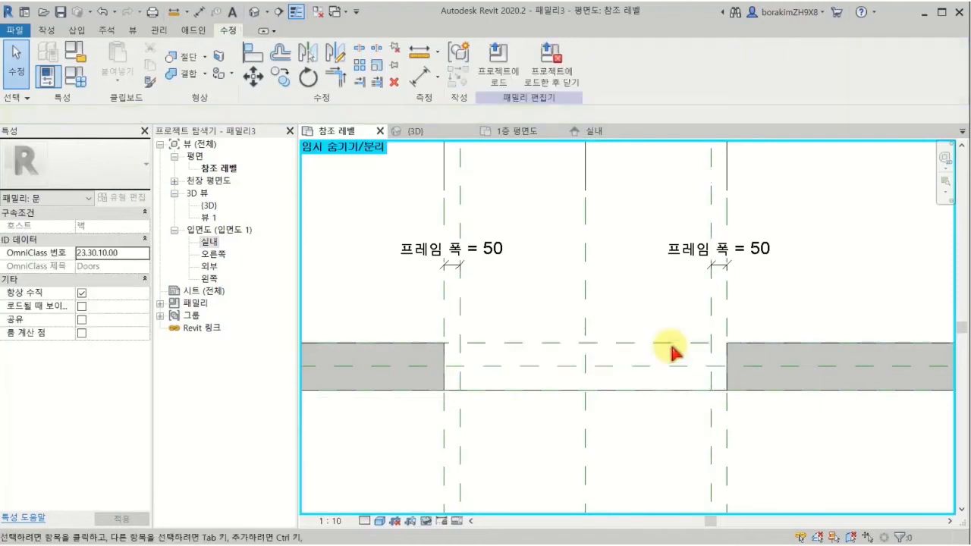
Step: Draw two symbolic-line rectangles, about 20 by 80 mm, one in the frame zone at each side of the opening
middle_drag(672, 343, 693, 374)
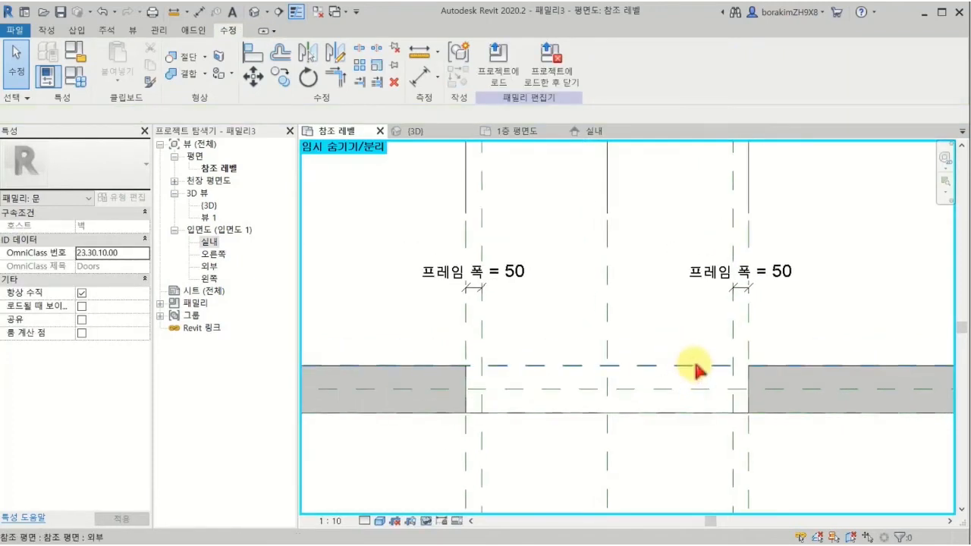
click(106, 30)
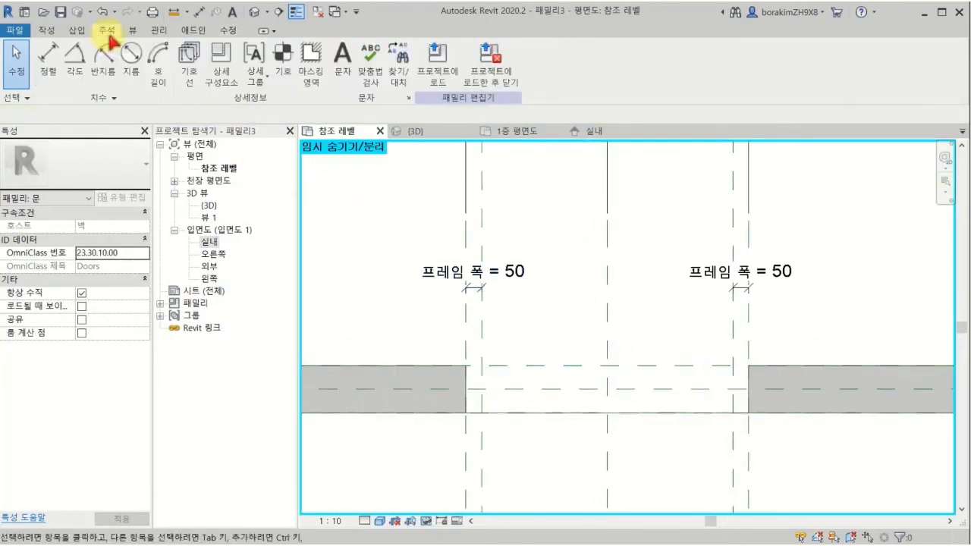
click(186, 61)
click(502, 49)
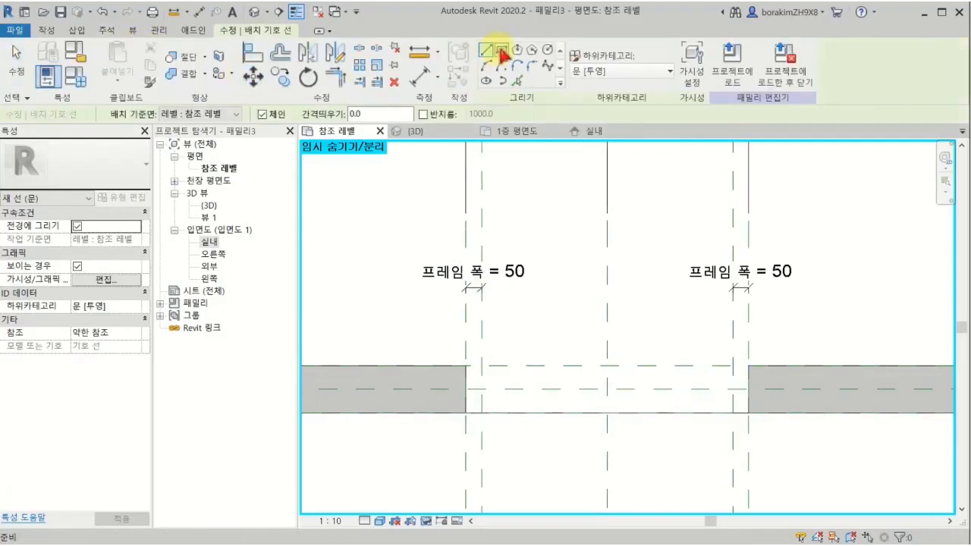
scroll(463, 450, up, 2)
click(472, 336)
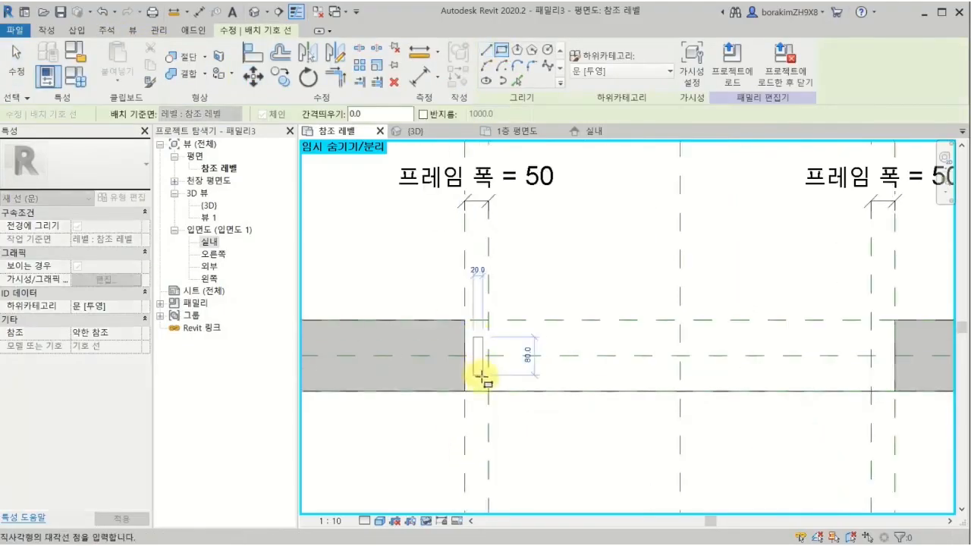
click(482, 375)
click(878, 337)
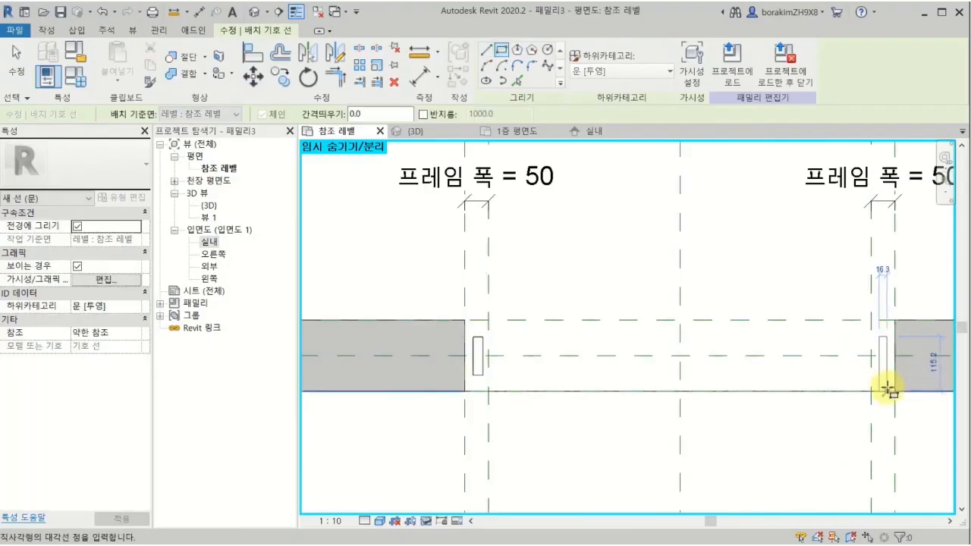
click(888, 374)
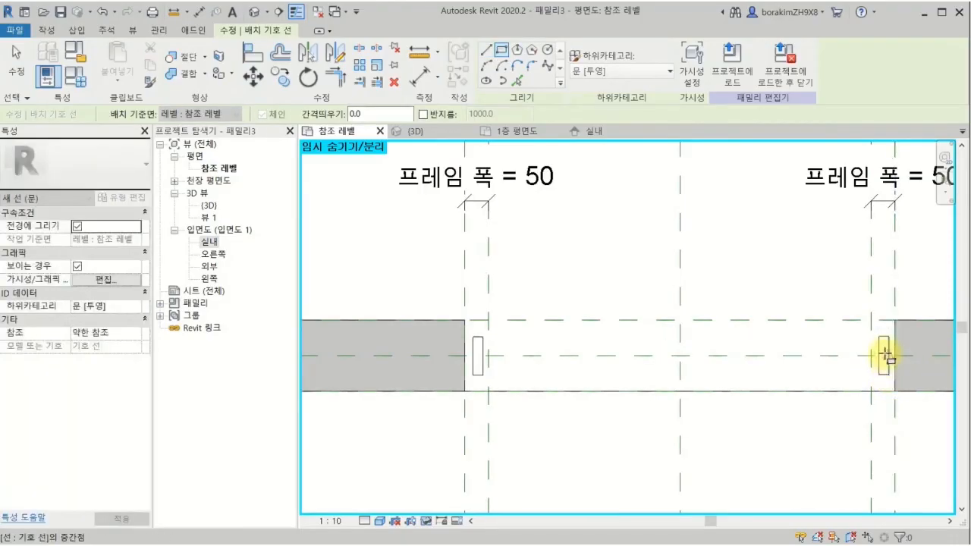
Step: Draw an open-door symbolic rectangle about 81 mm wide, from the exterior wall face upward along the right inner frame reference plane
scroll(880, 364, down, 2)
middle_drag(858, 224, 848, 277)
click(839, 188)
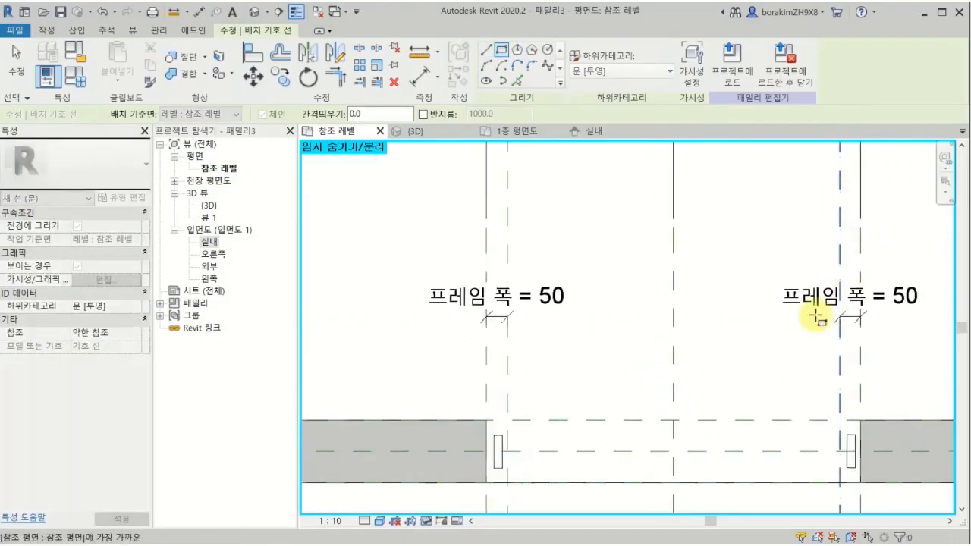
click(806, 418)
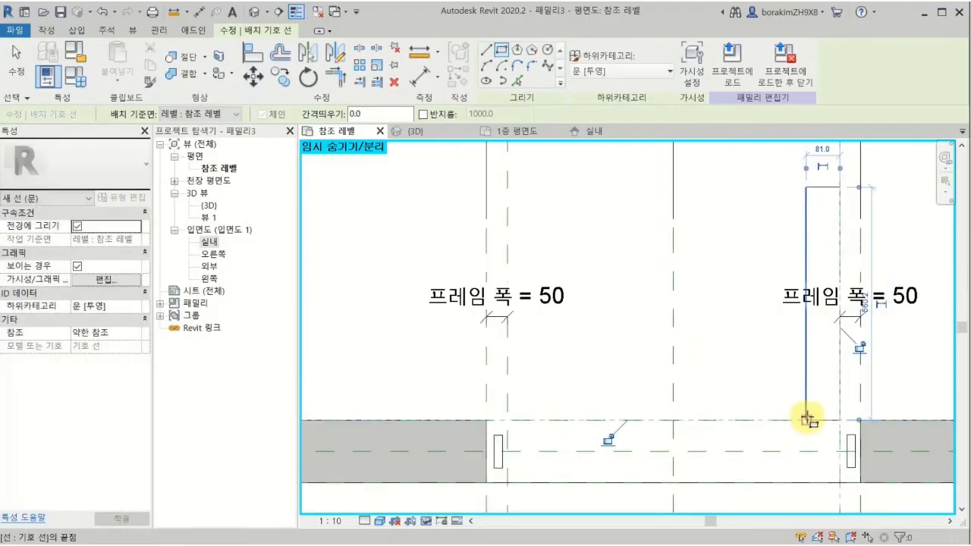
key(Escape)
key(Escape)
scroll(759, 385, down, 2)
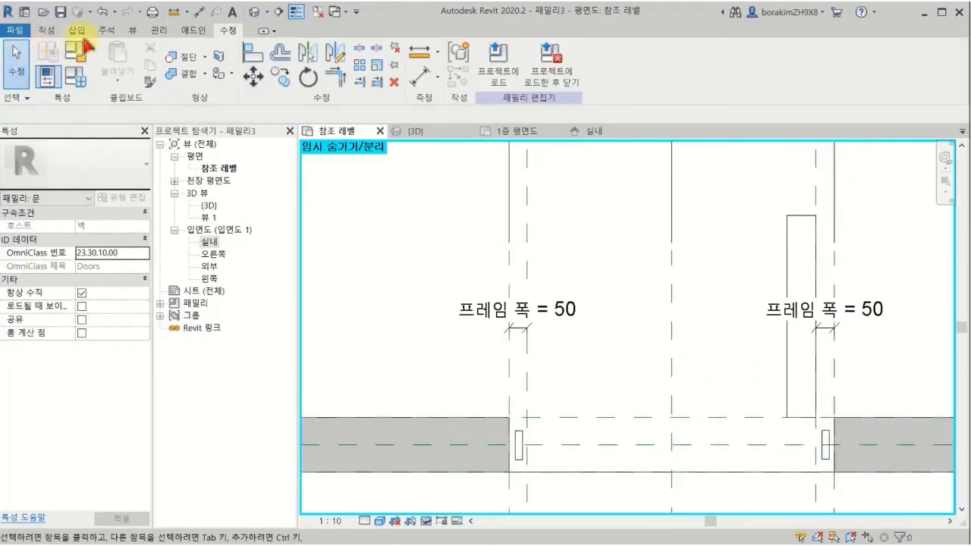
Step: Align and lock the left frame rectangle's edges to both wall faces and the frame width reference planes
click(253, 53)
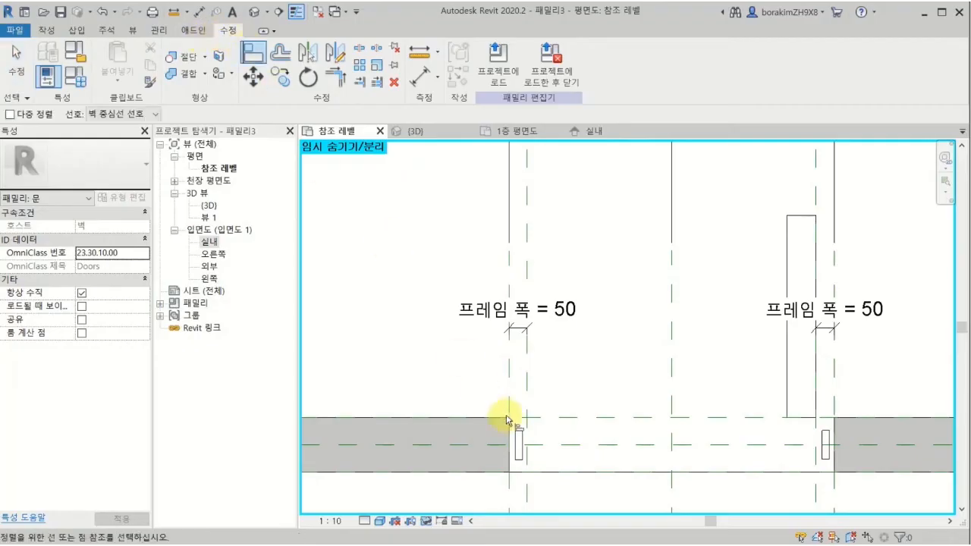
scroll(503, 410, up, 2)
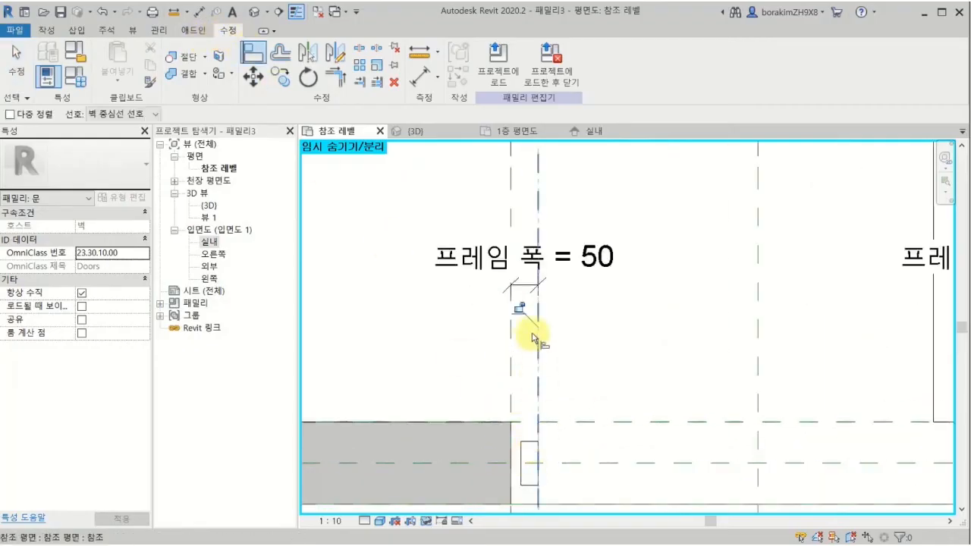
click(579, 422)
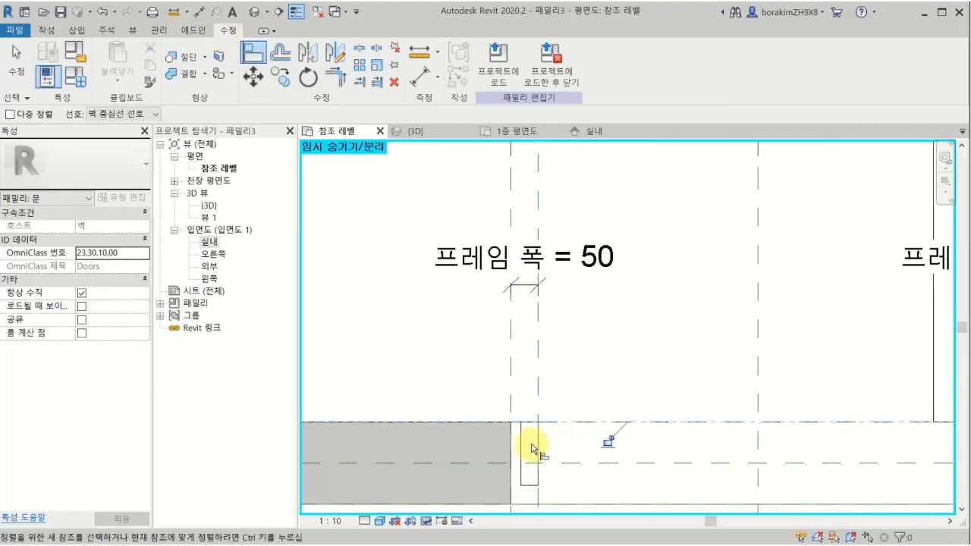
click(607, 443)
click(511, 367)
click(520, 461)
middle_drag(573, 491, 575, 429)
click(580, 442)
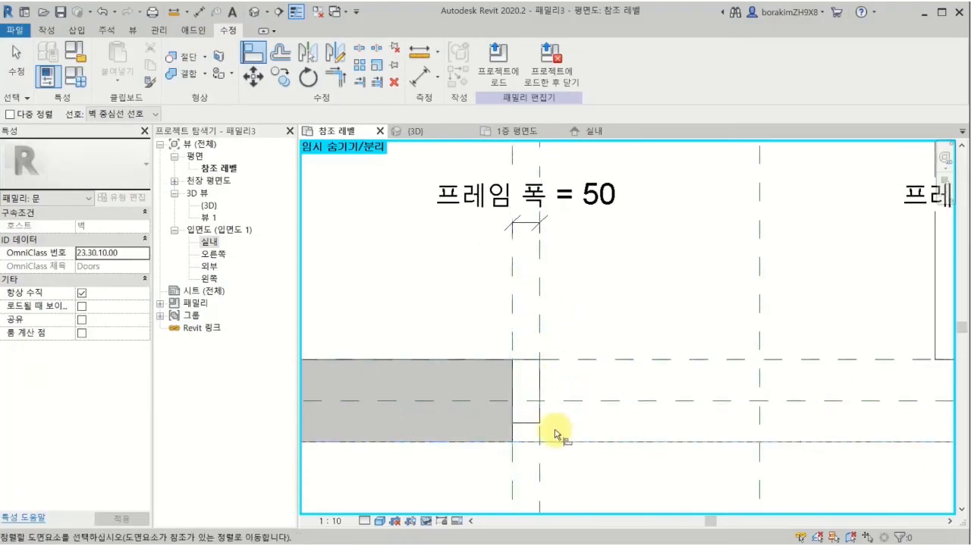
click(531, 423)
Step: Align and lock the right frame rectangle's edges to both wall faces and the frame width reference planes
scroll(653, 422, down, 2)
middle_drag(817, 414, 564, 433)
scroll(622, 460, up, 3)
click(622, 459)
click(680, 433)
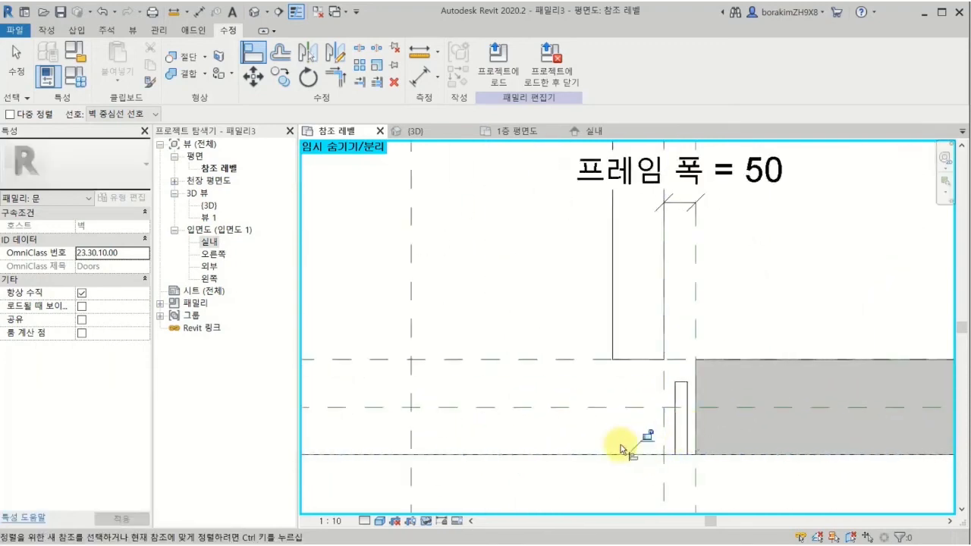
click(667, 488)
click(675, 426)
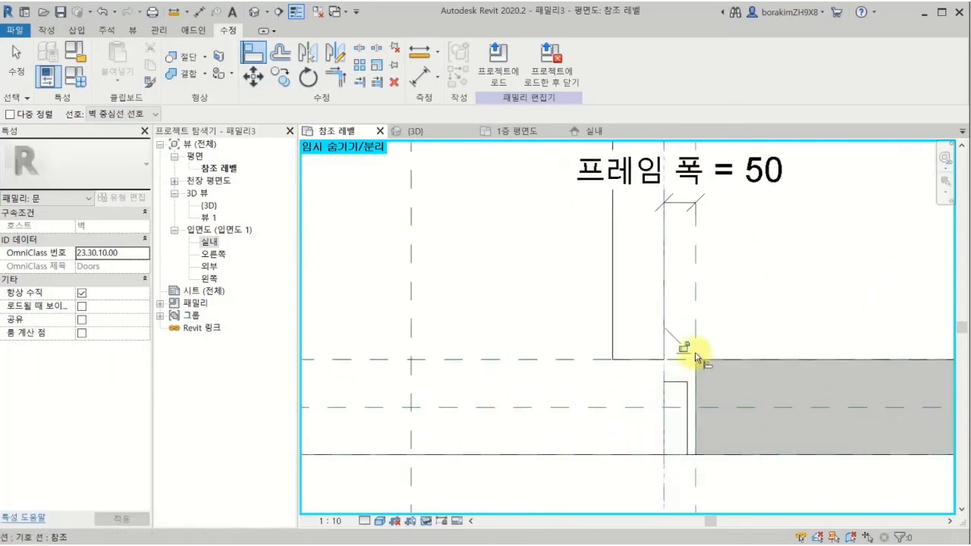
click(590, 359)
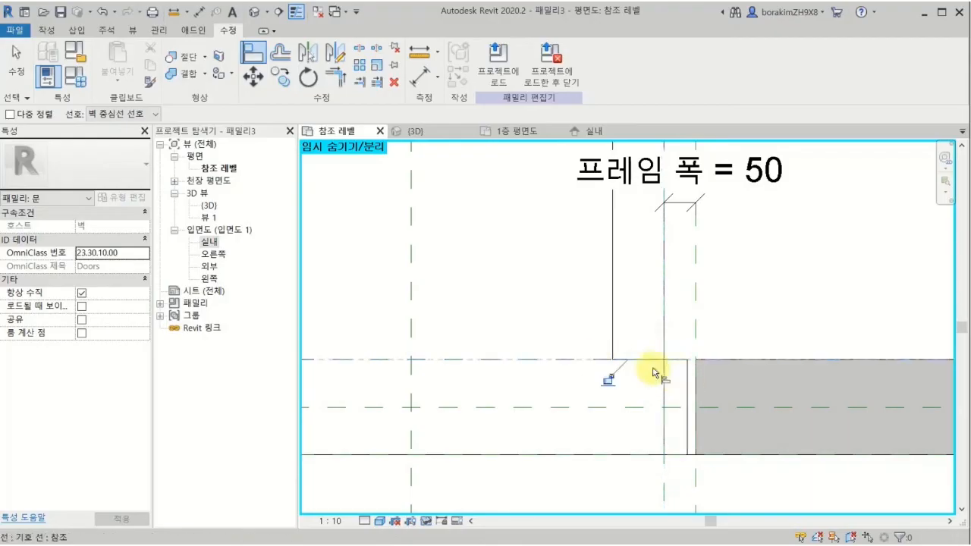
click(686, 379)
click(692, 361)
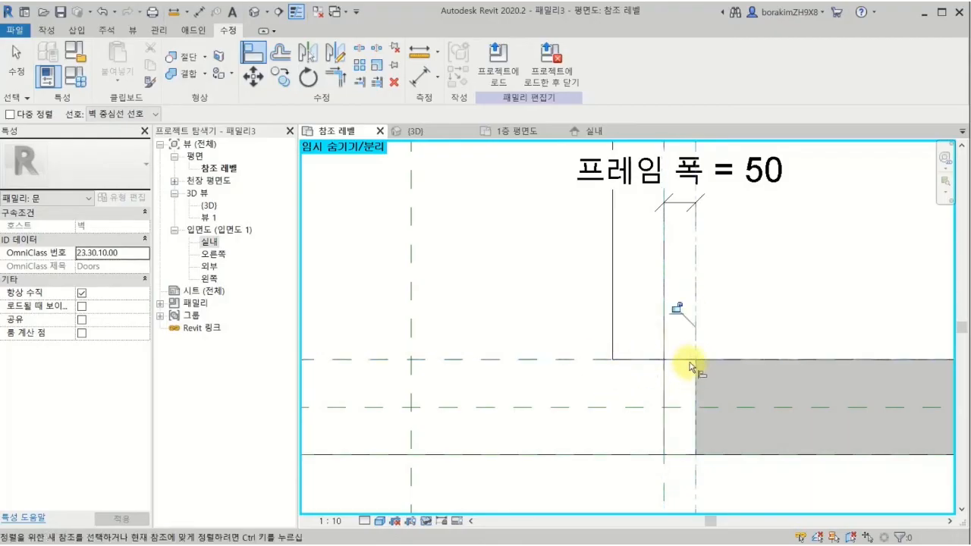
click(678, 308)
Step: Align and lock the open-door rectangle to the exterior wall face and the right inner frame reference plane
middle_drag(549, 369, 574, 407)
click(574, 403)
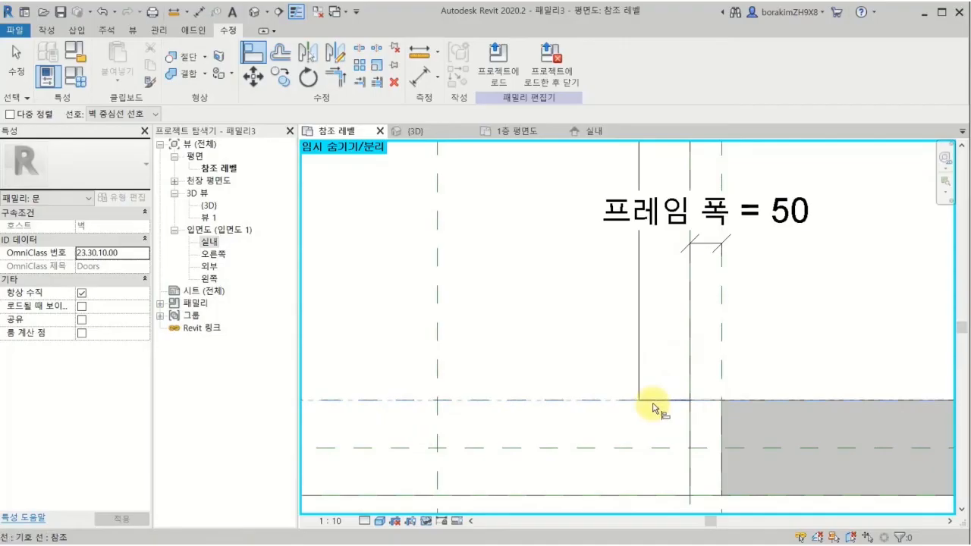
click(653, 404)
click(609, 421)
scroll(647, 379, down, 2)
middle_drag(665, 386, 671, 502)
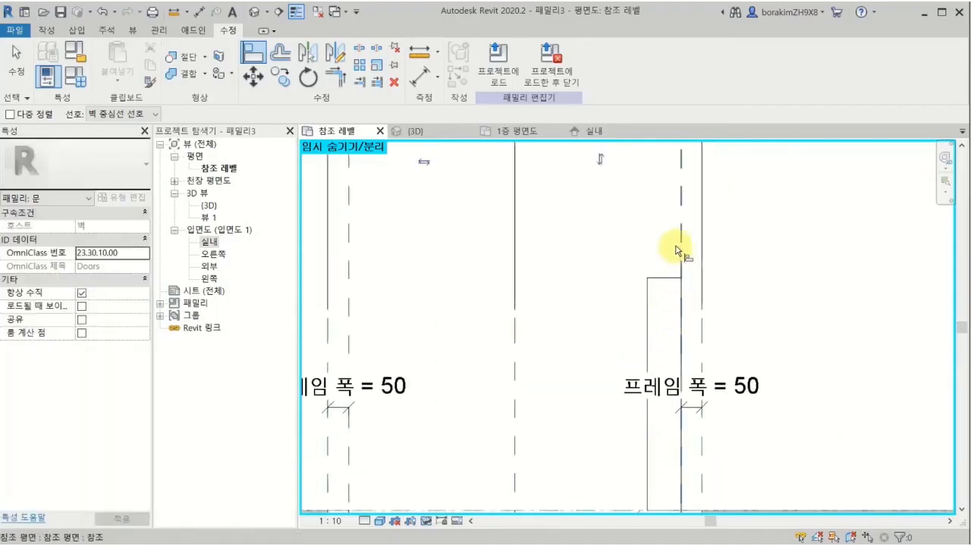
click(682, 242)
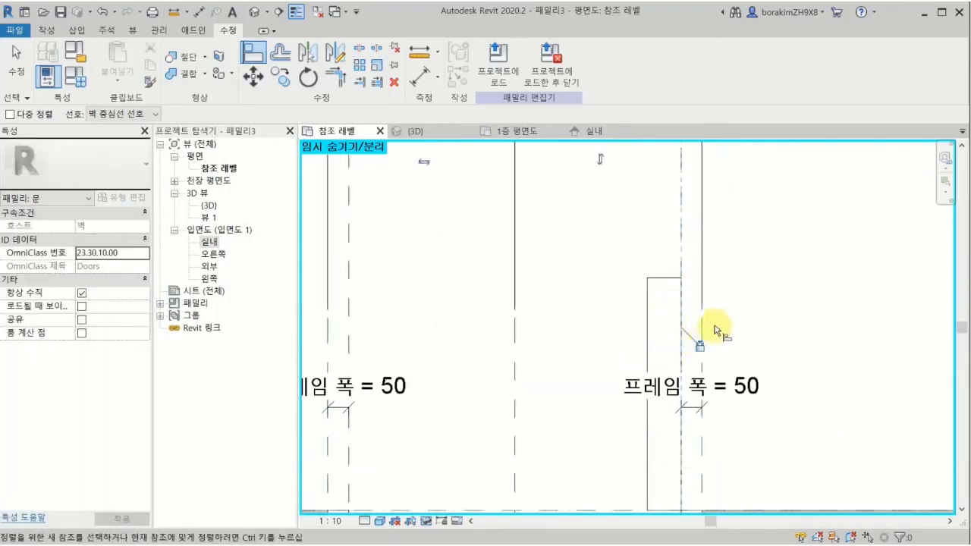
scroll(715, 329, down, 5)
key(Escape)
key(Escape)
Step: Add an aligned dimension across the width of the open-door rectangle, just above its upper end
scroll(725, 351, up, 1)
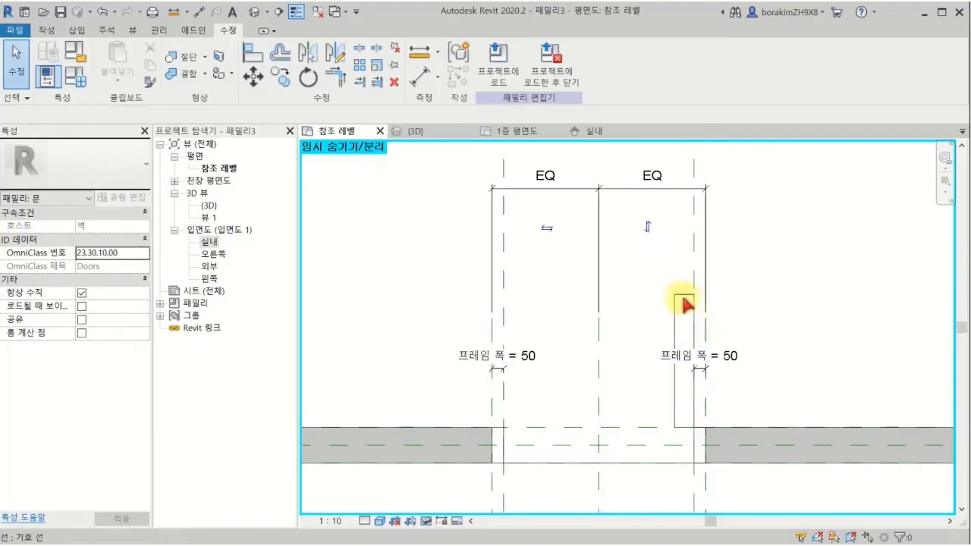
click(685, 305)
click(591, 290)
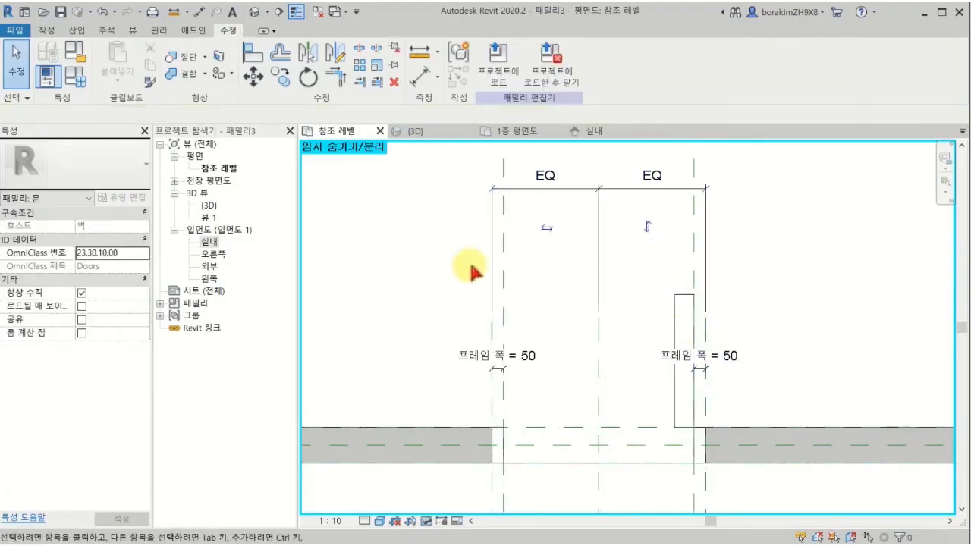
click(107, 30)
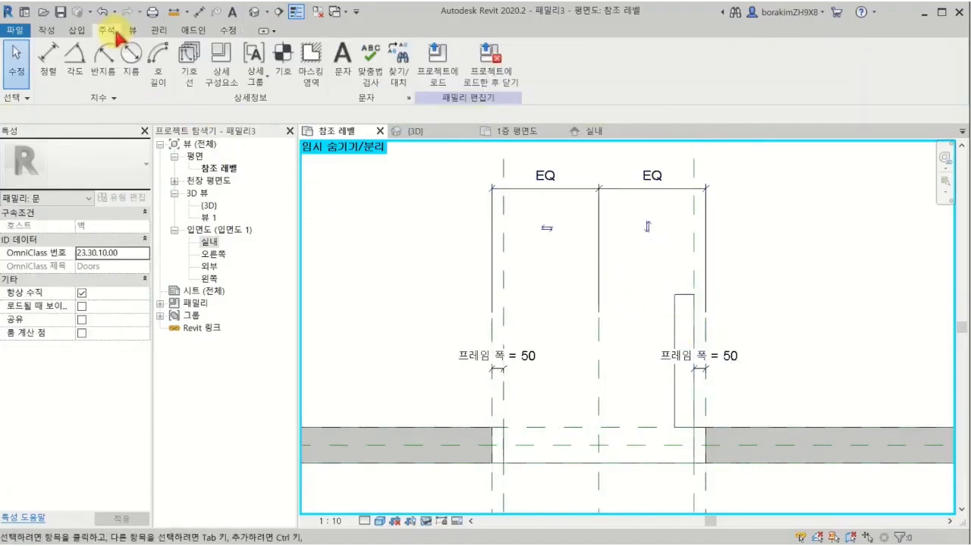
click(56, 65)
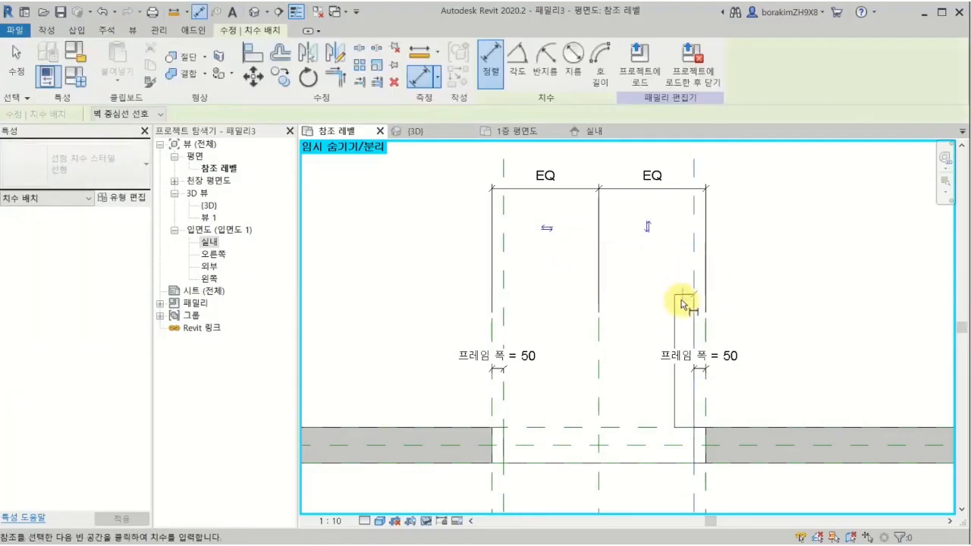
click(674, 298)
click(656, 267)
key(Escape)
key(Escape)
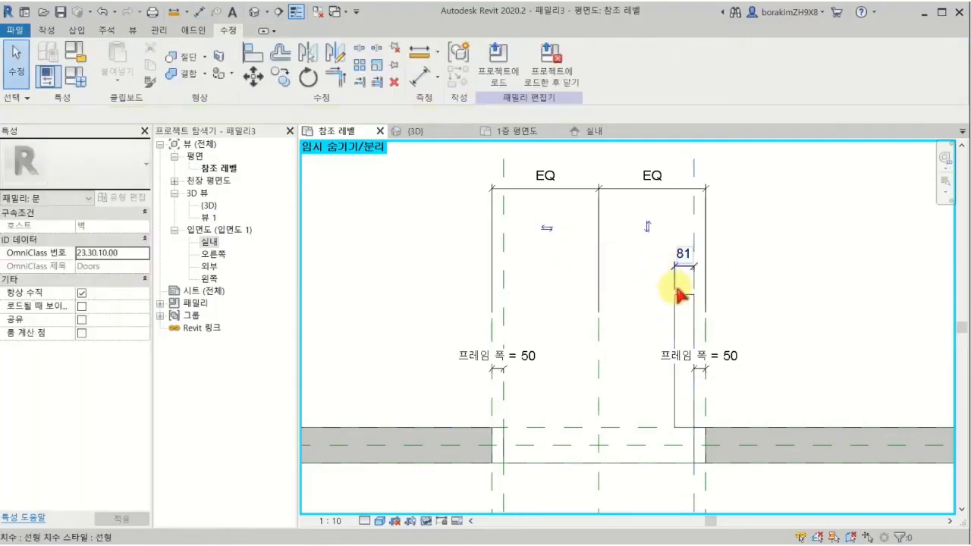
Step: Dimension the open-door rectangle's length from the exterior wall face and label it with the 문 패널 폭 parameter
click(105, 30)
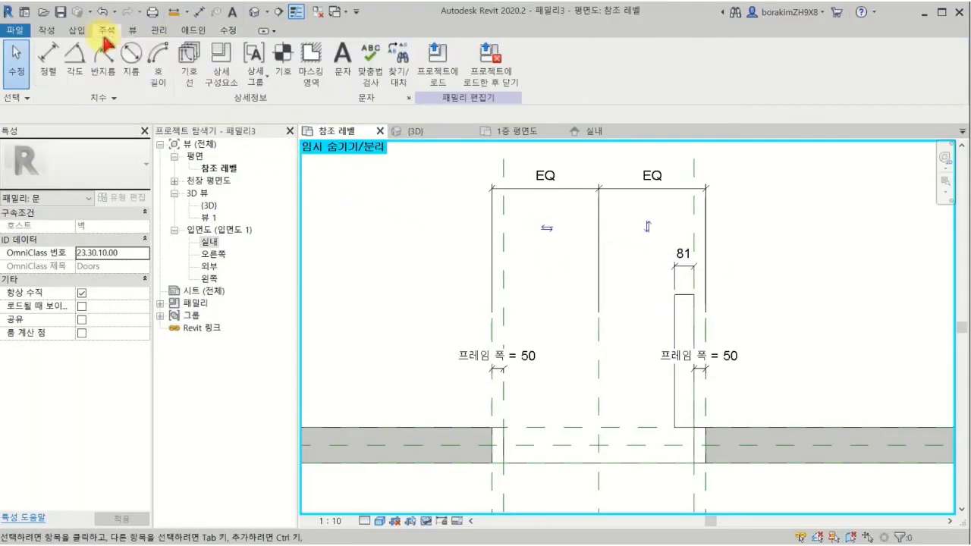
click(55, 61)
click(687, 303)
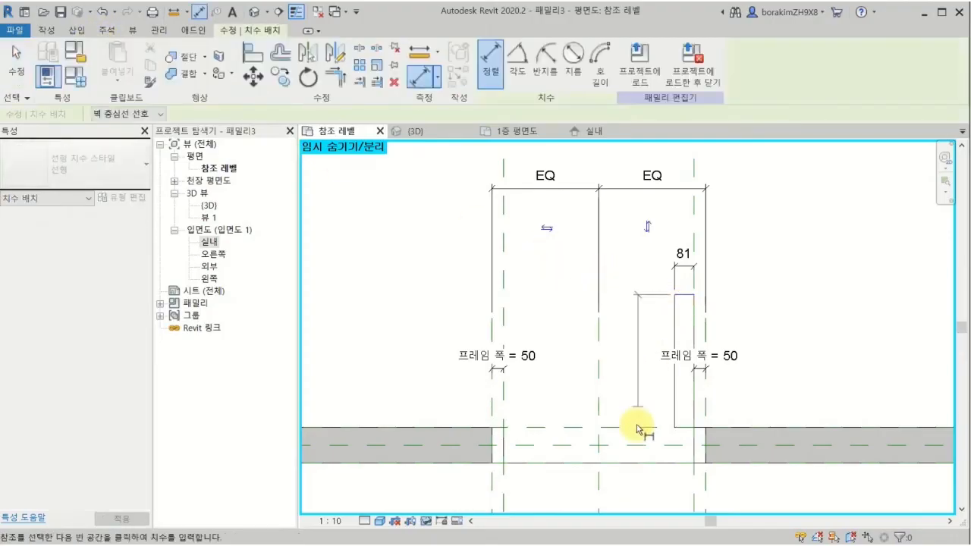
click(639, 433)
click(772, 333)
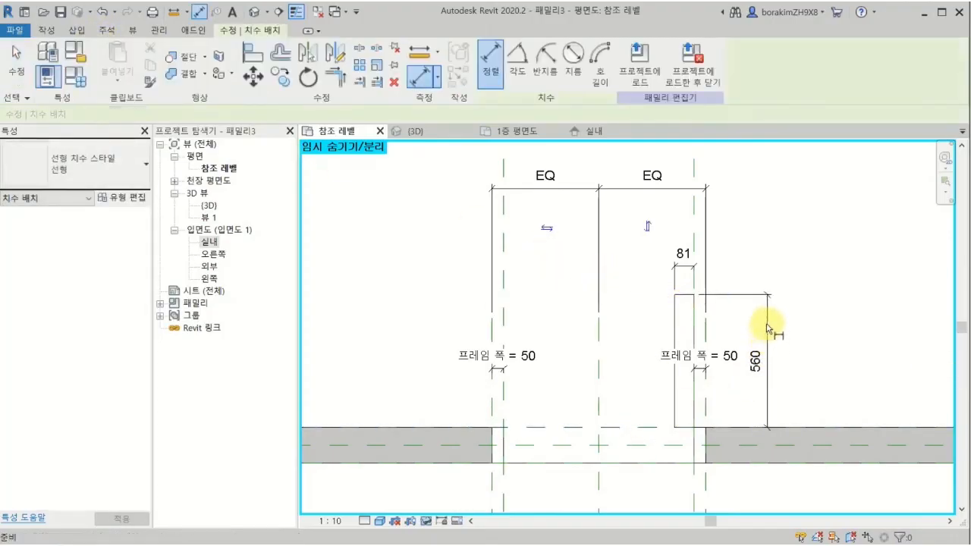
key(Escape)
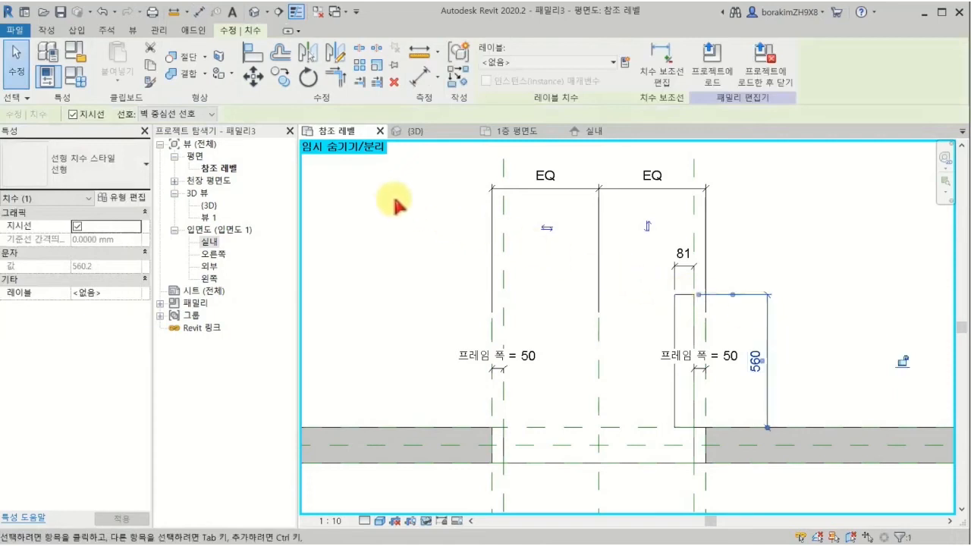
click(559, 62)
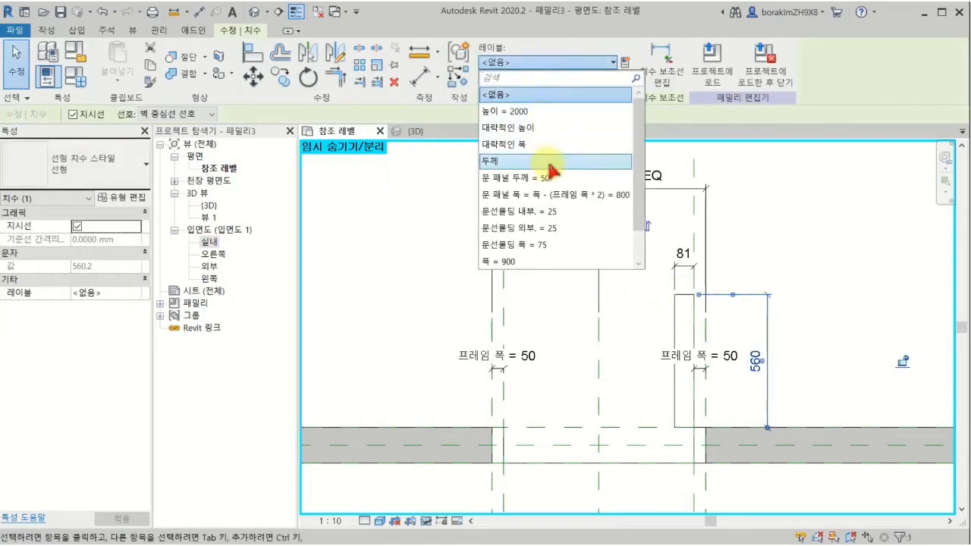
click(552, 194)
click(813, 223)
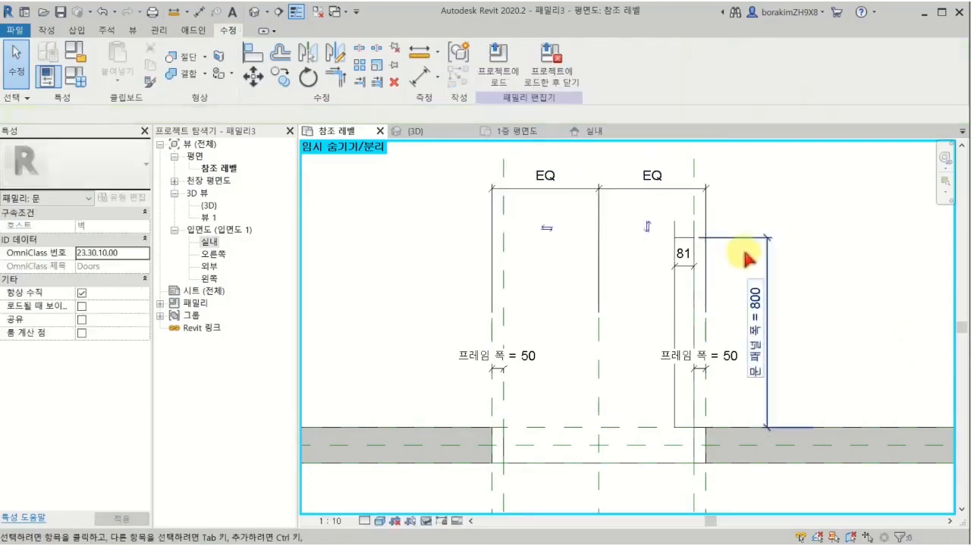
Step: Label the open-door rectangle's width dimension with the 문 패널 두께 = 50 parameter
click(682, 260)
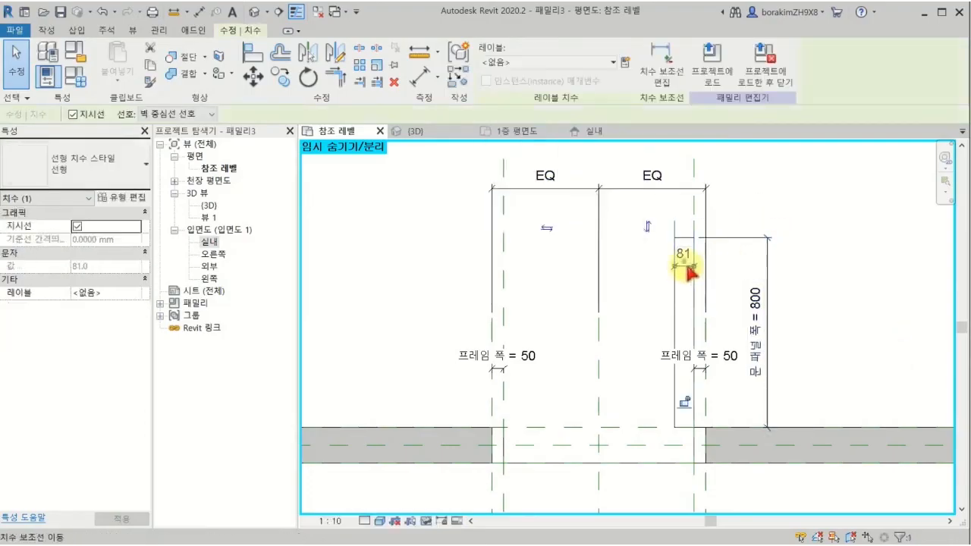
click(541, 63)
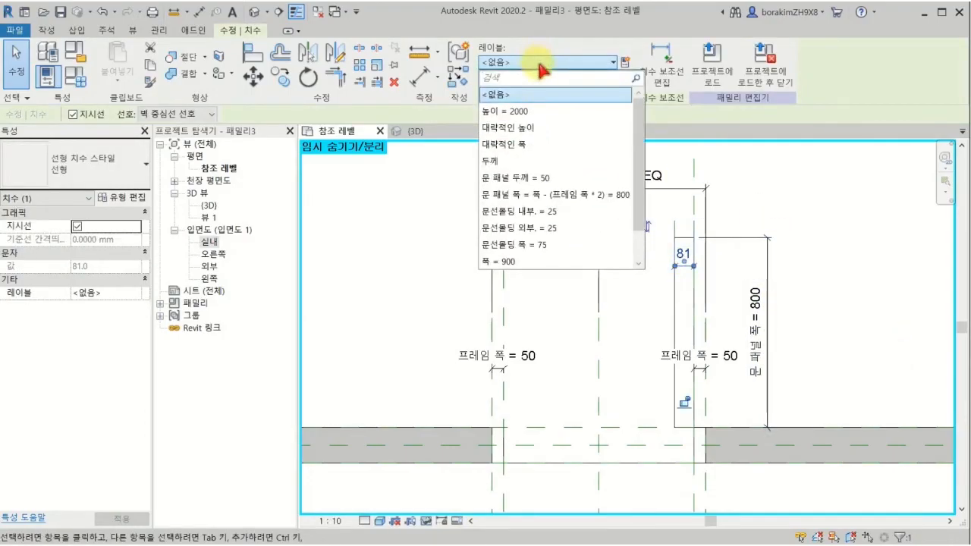
click(548, 177)
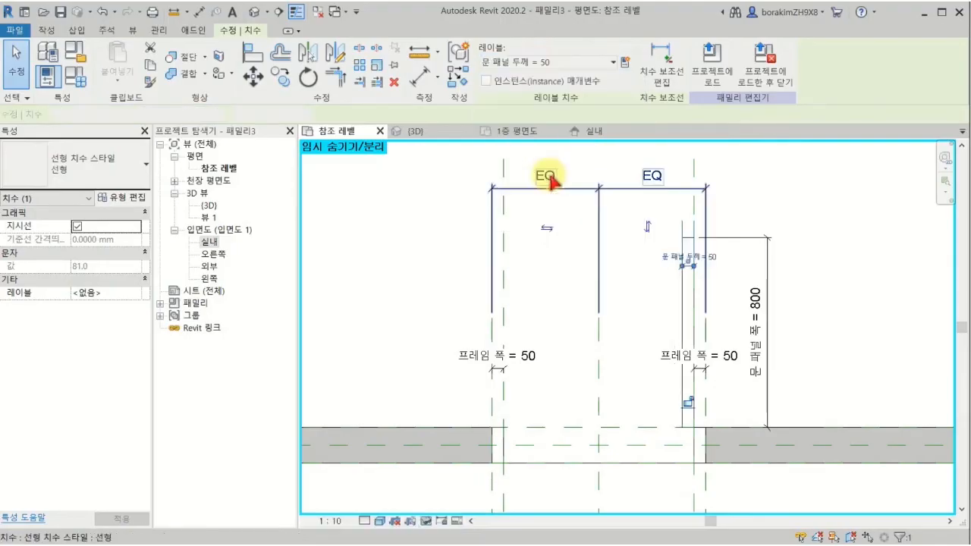
click(411, 258)
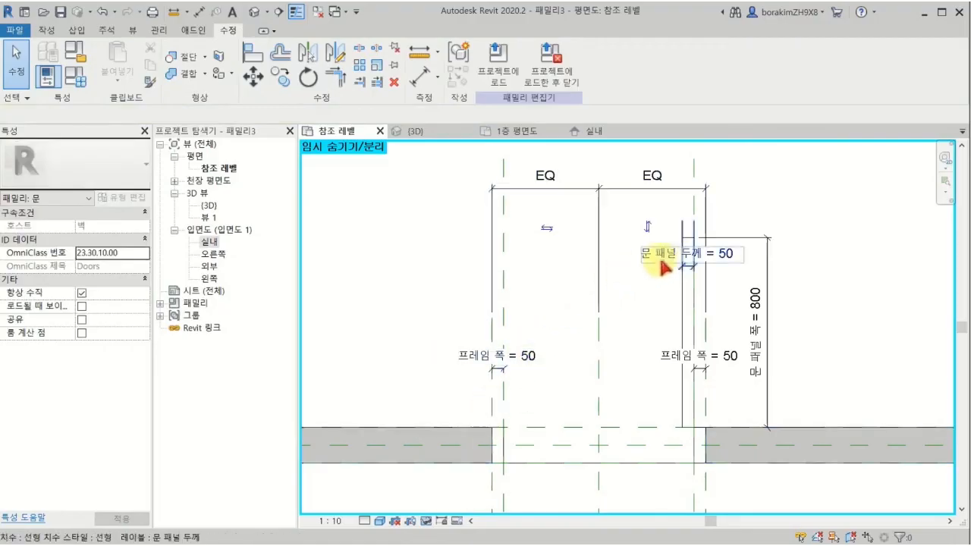
Step: Draw a symbolic door-swing arc of radius 800, centred on the door's hinge corner, from the left frame's inner corner to the door's upper end
click(101, 31)
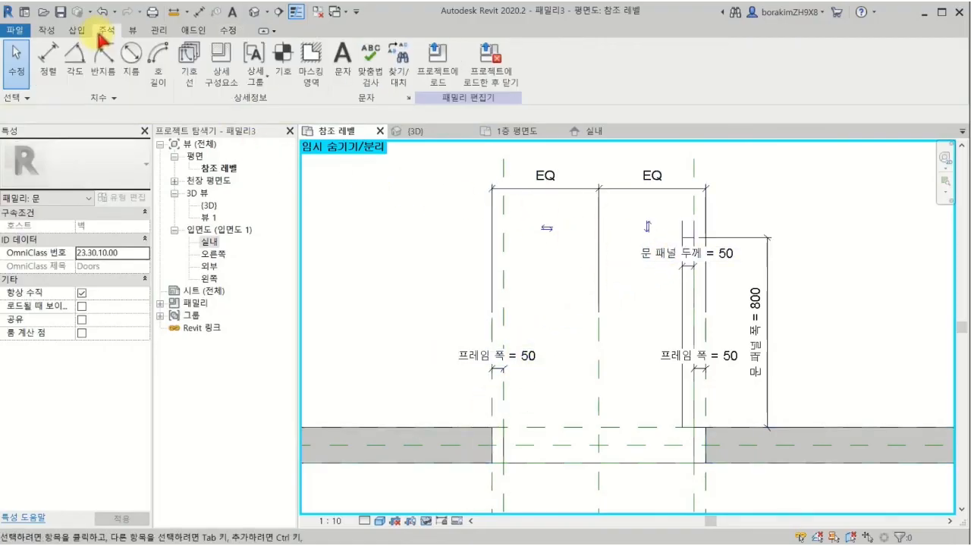
click(189, 61)
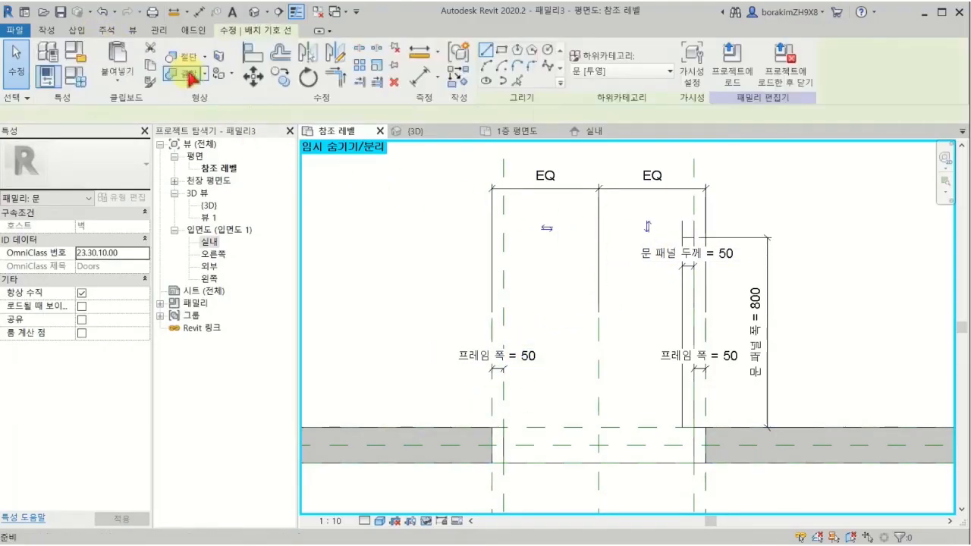
click(502, 67)
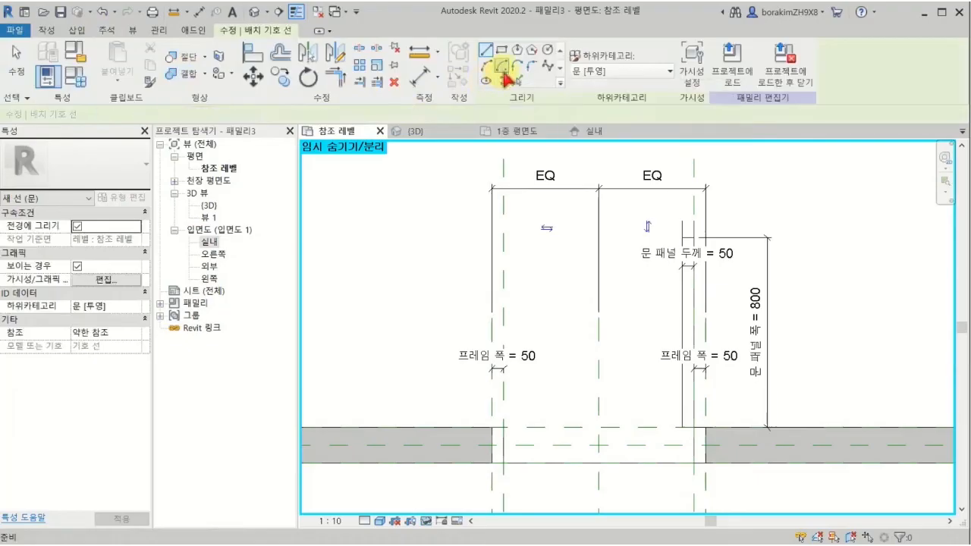
click(694, 429)
click(504, 427)
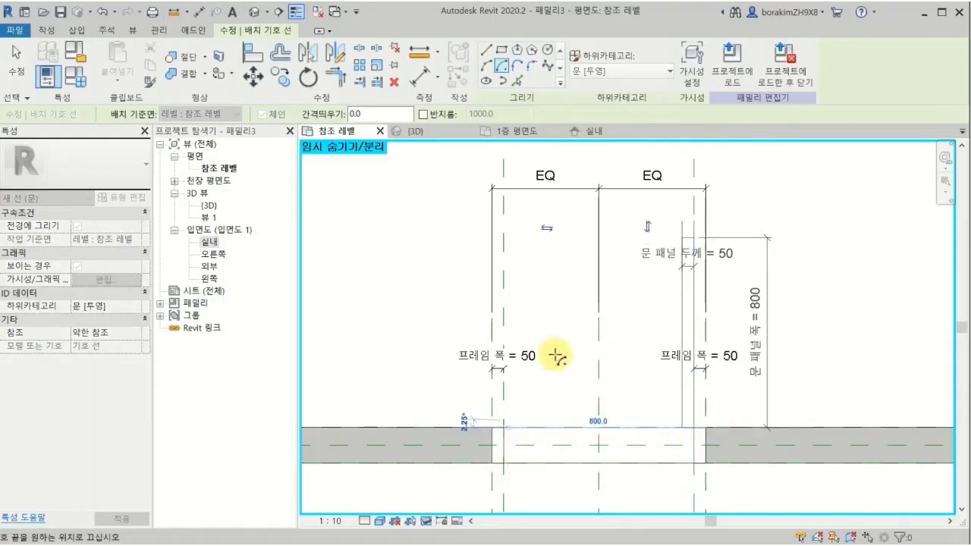
click(690, 238)
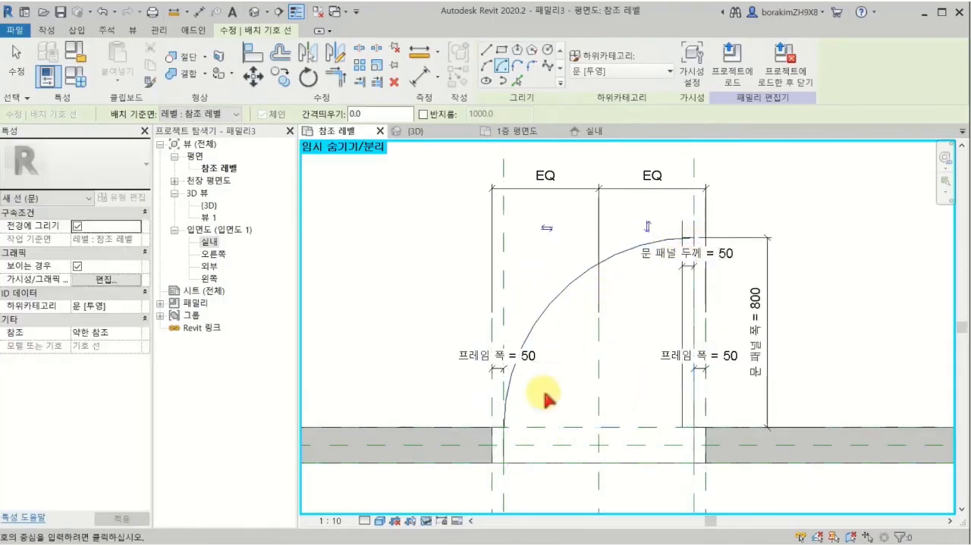
key(Escape)
key(Escape)
Step: Align the swing arc's lower endpoint at the left frame with the exterior wall face and lock the alignment
scroll(504, 433, up, 5)
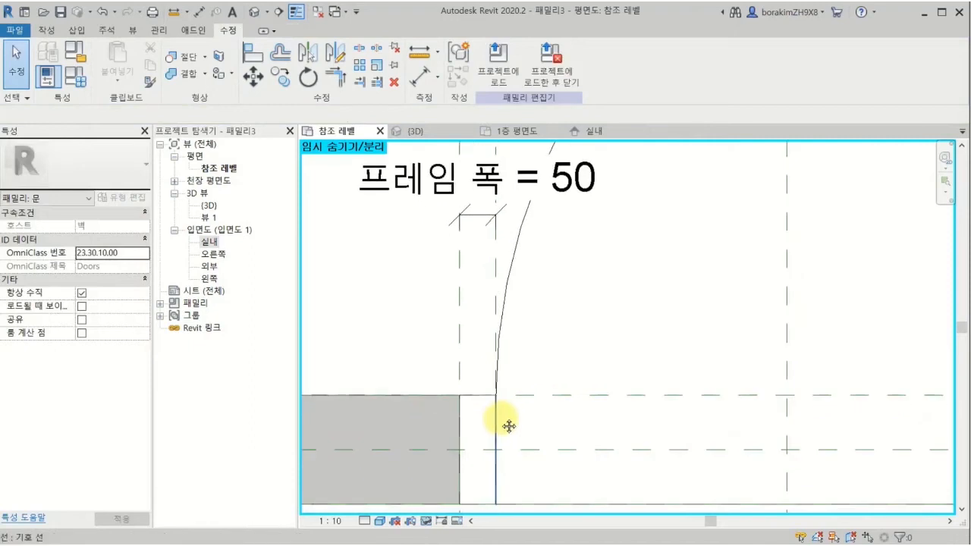
click(253, 53)
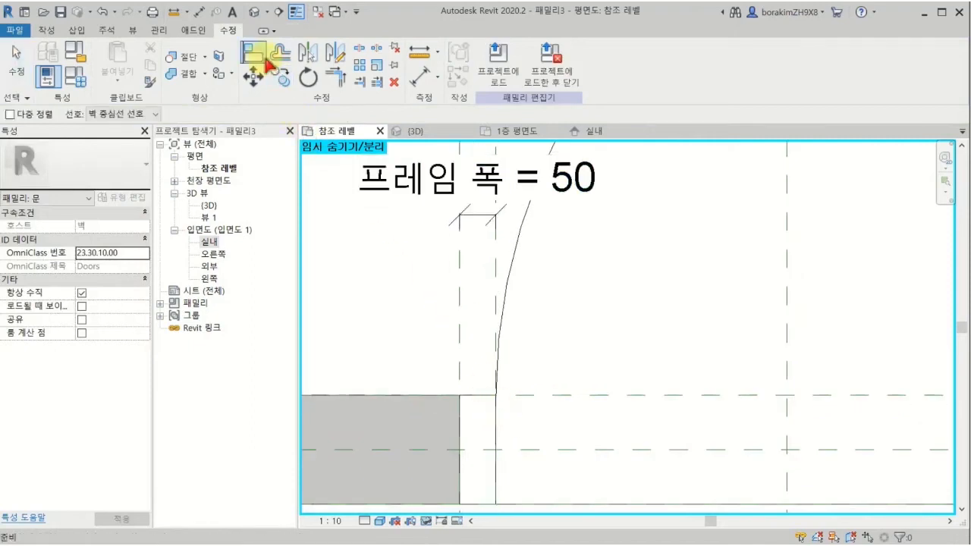
click(497, 398)
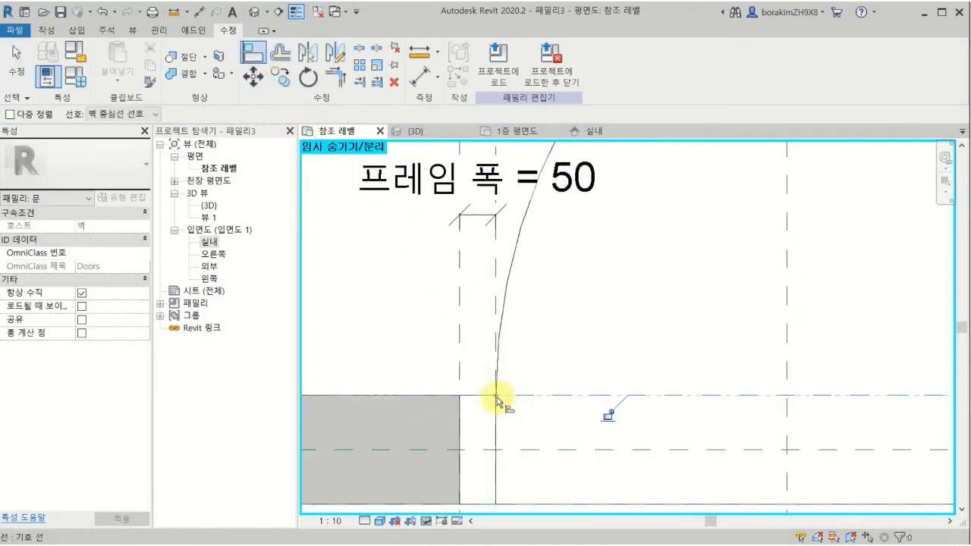
click(609, 416)
scroll(615, 345, down, 2)
middle_drag(600, 329, 479, 466)
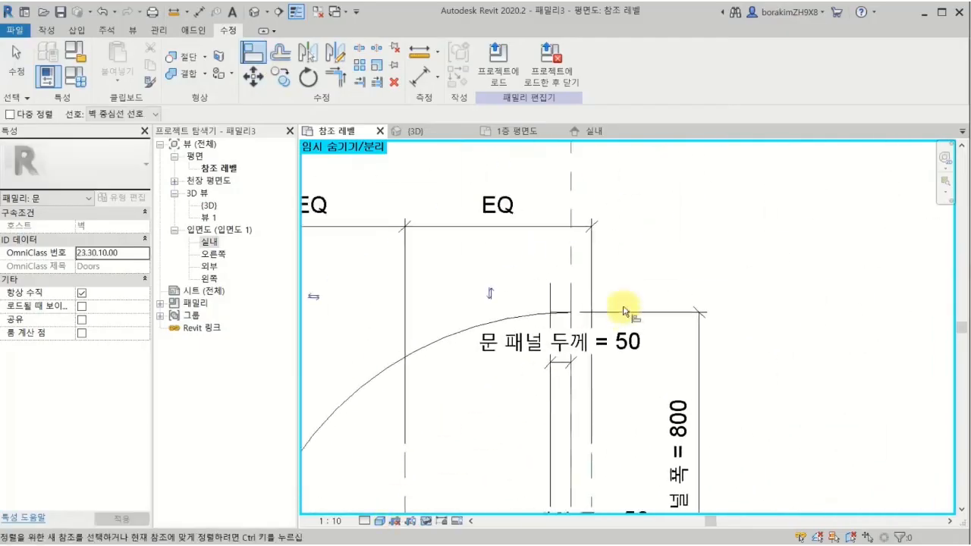
Step: Align the swing arc's upper endpoint with the reference plane at the right frame's inner edge
scroll(628, 310, up, 4)
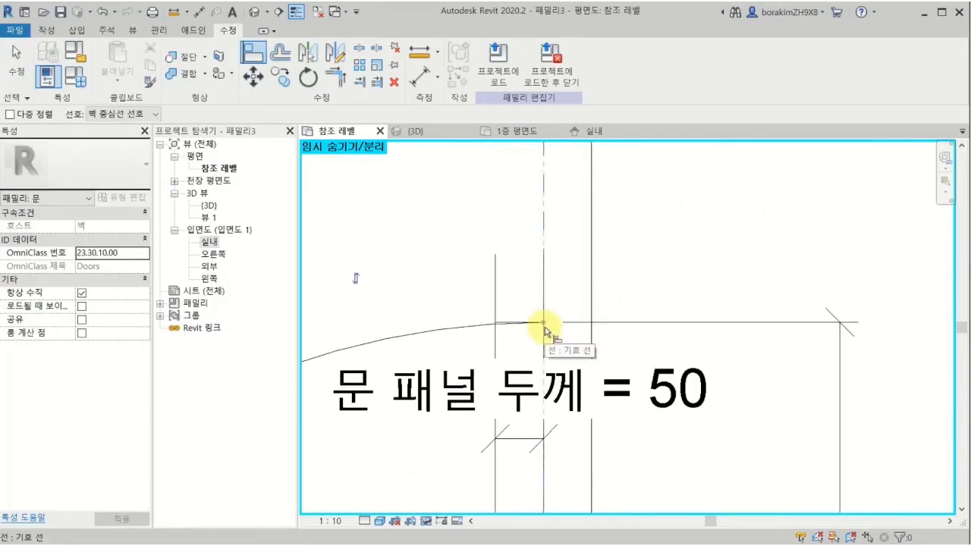
click(548, 326)
scroll(576, 329, down, 3)
scroll(589, 328, down, 2)
key(Escape)
key(Escape)
middle_drag(688, 341, 700, 339)
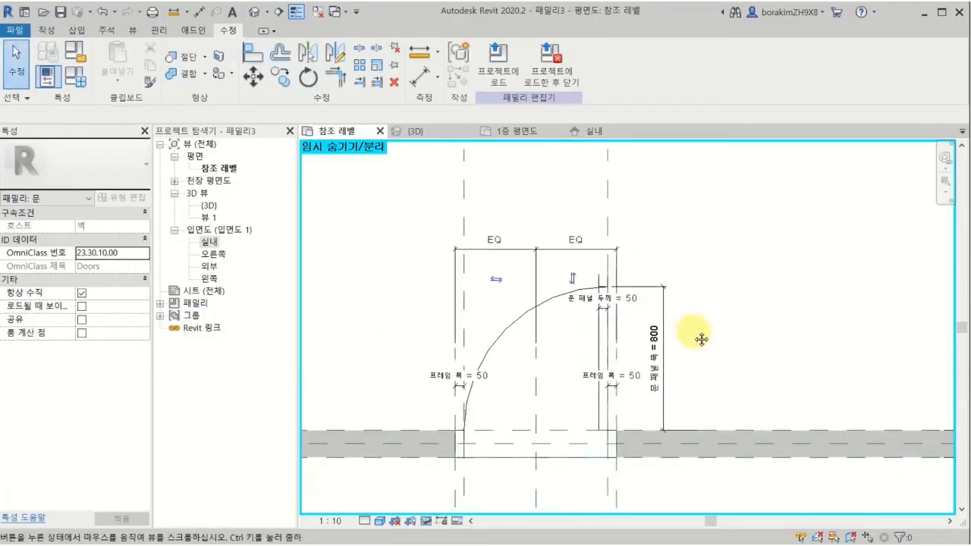
Step: Reset the temporary hide/isolate in the plan and load the door family into the project
key(h)
key(r)
middle_drag(693, 331, 744, 339)
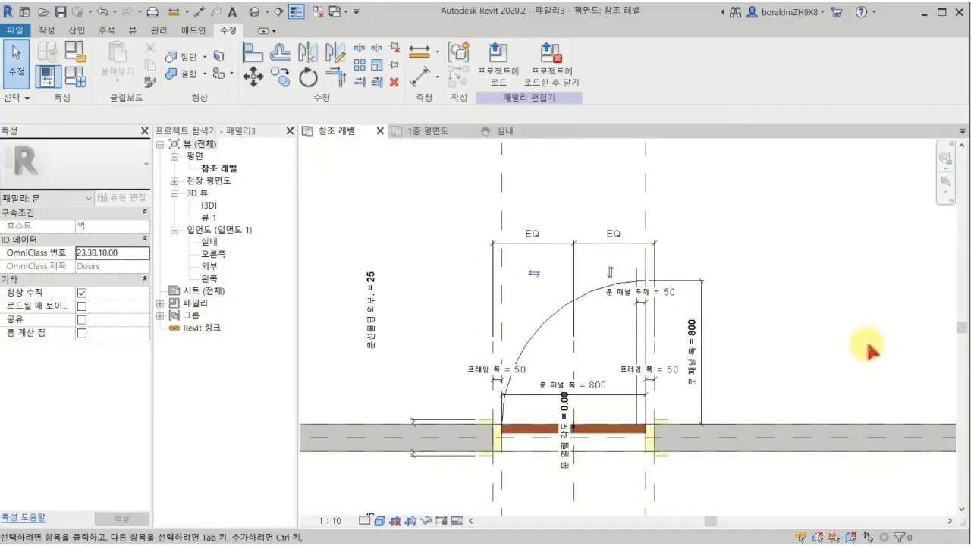
click(497, 65)
Step: Examine the placed door's frame, open panel and swing arc in the 1층 평면도 view
click(428, 133)
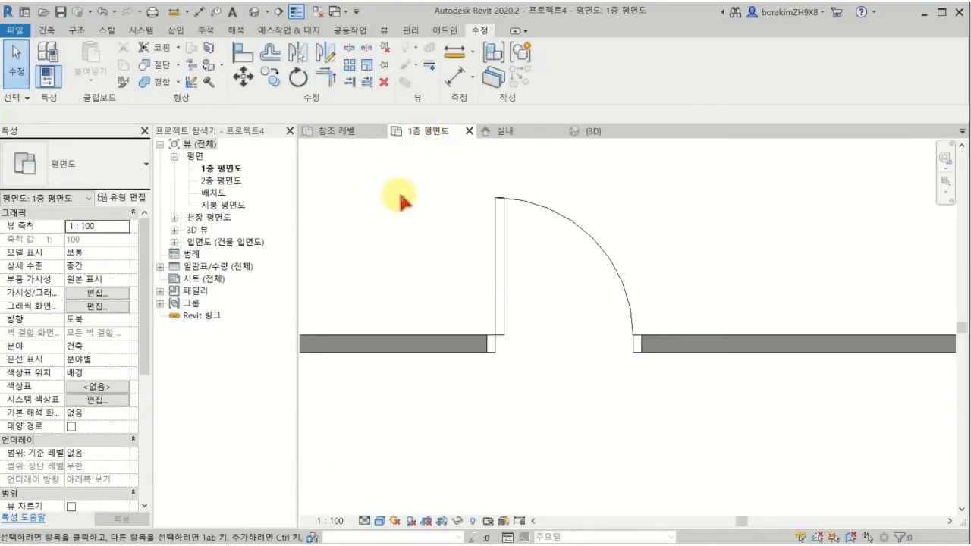
scroll(406, 201, up, 3)
middle_drag(416, 206, 342, 243)
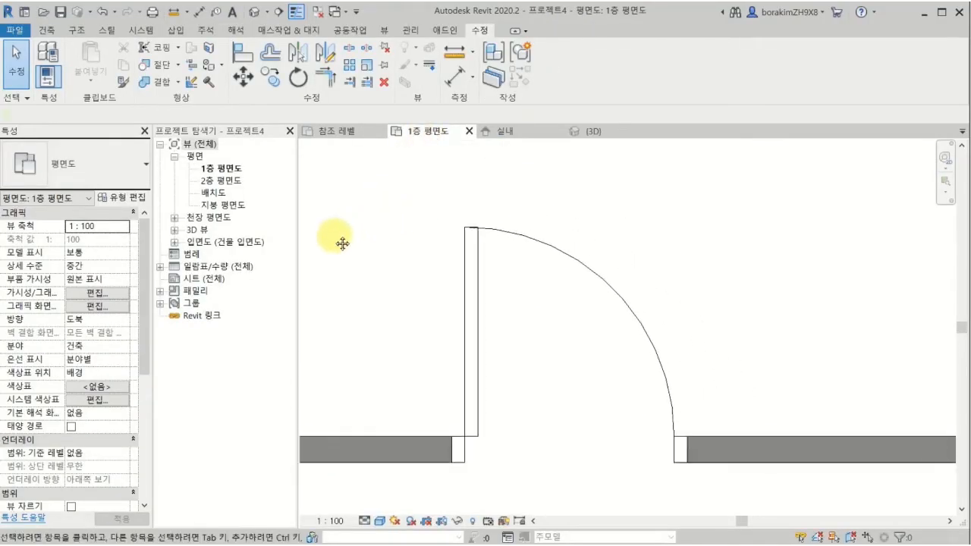
click(467, 268)
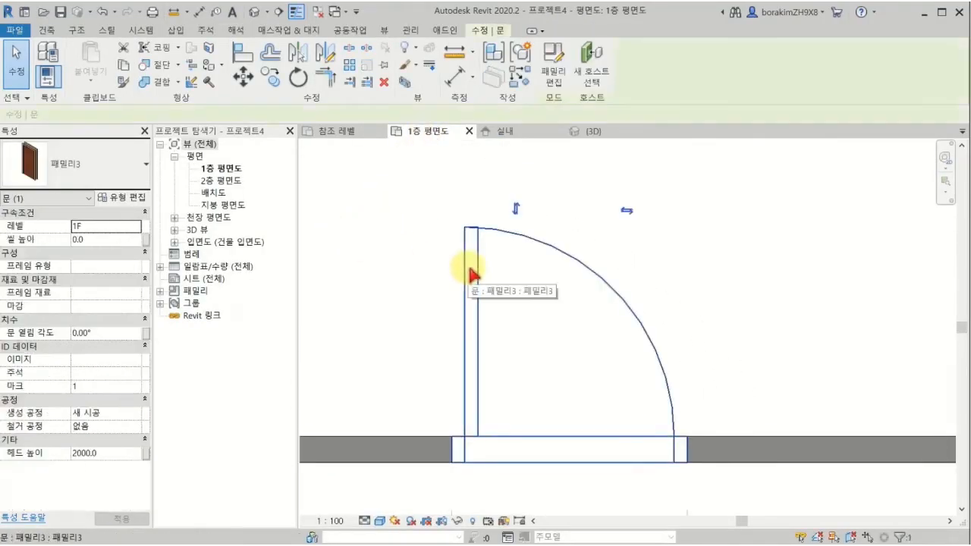
key(Escape)
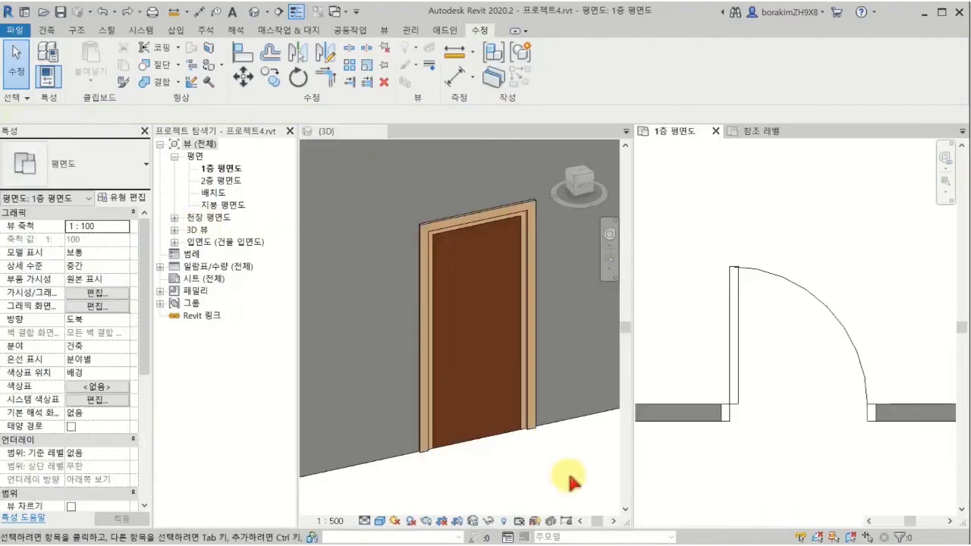
Step: In the placed door's type properties, set 폭 to 1300, 문 패널 두께 to 100 and 프레임 폭 to 100
click(504, 436)
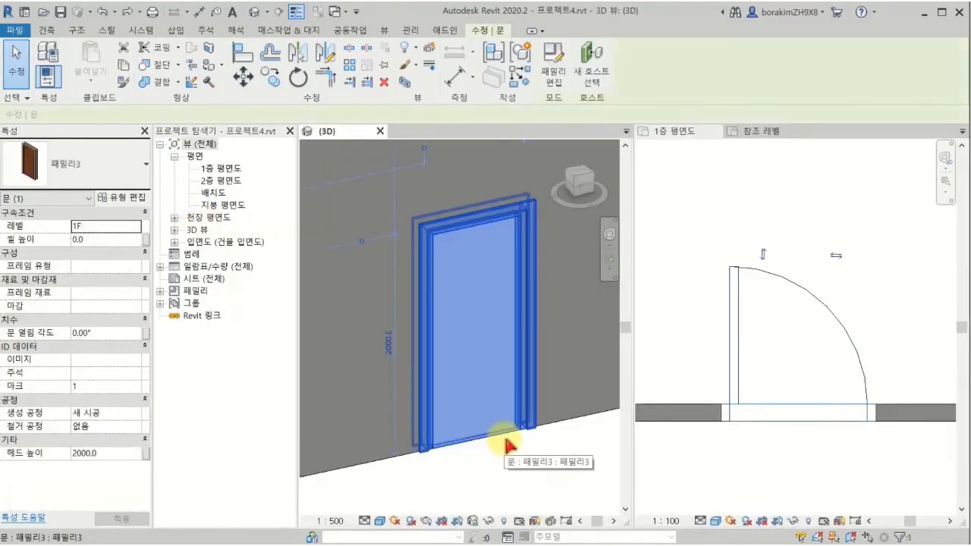
click(123, 196)
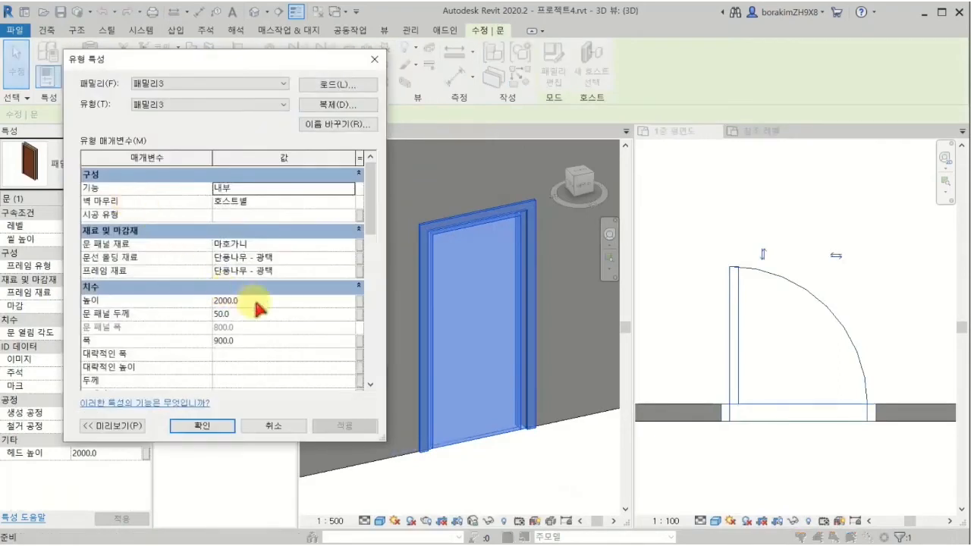
click(257, 304)
click(252, 343)
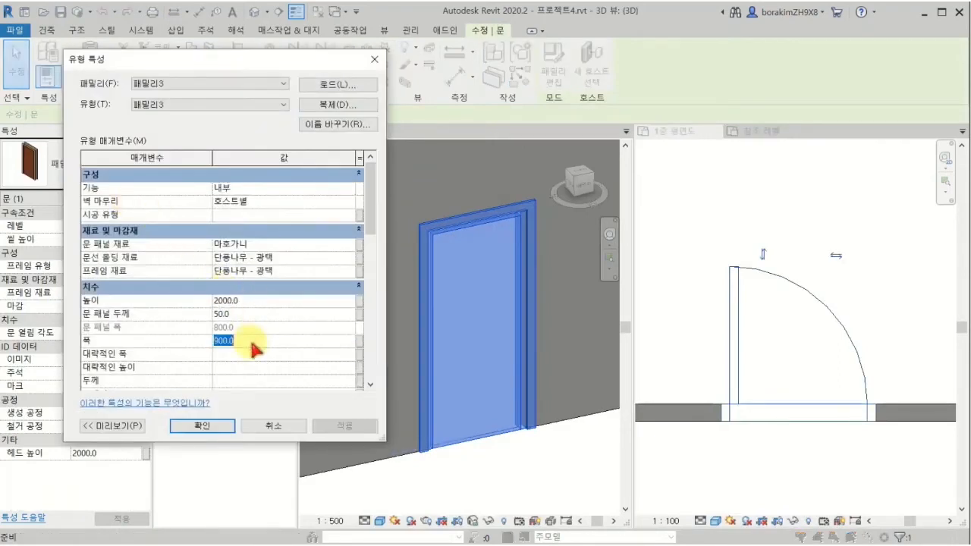
text(1300)
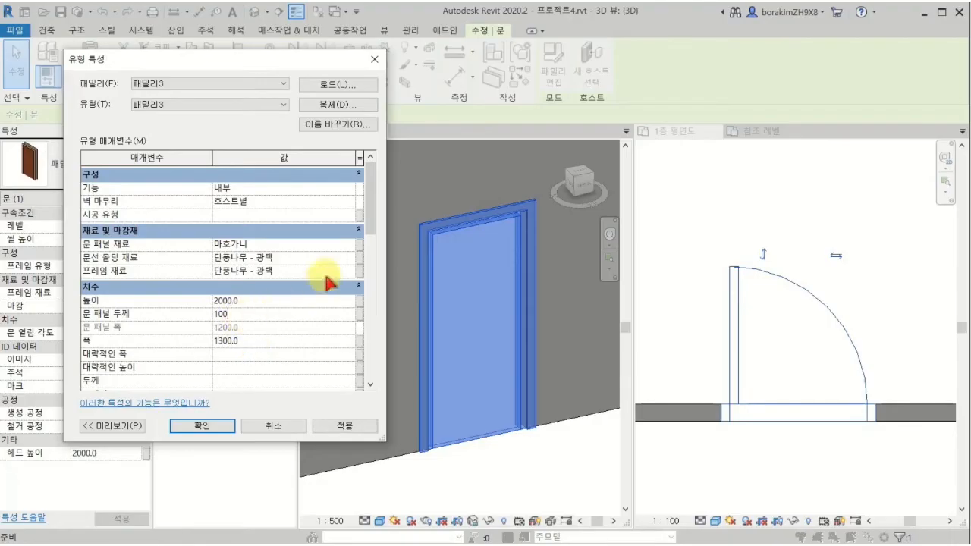
drag(372, 223, 371, 240)
click(256, 349)
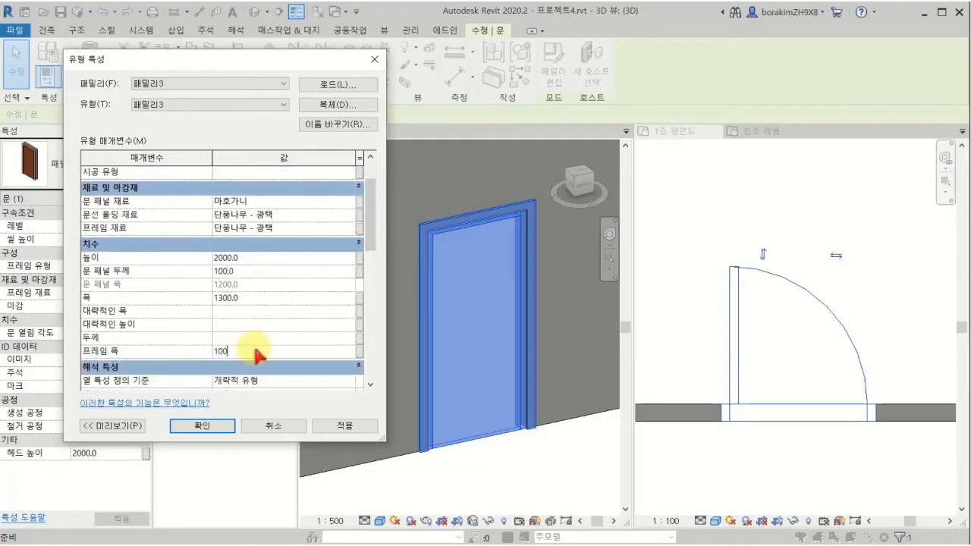
click(339, 429)
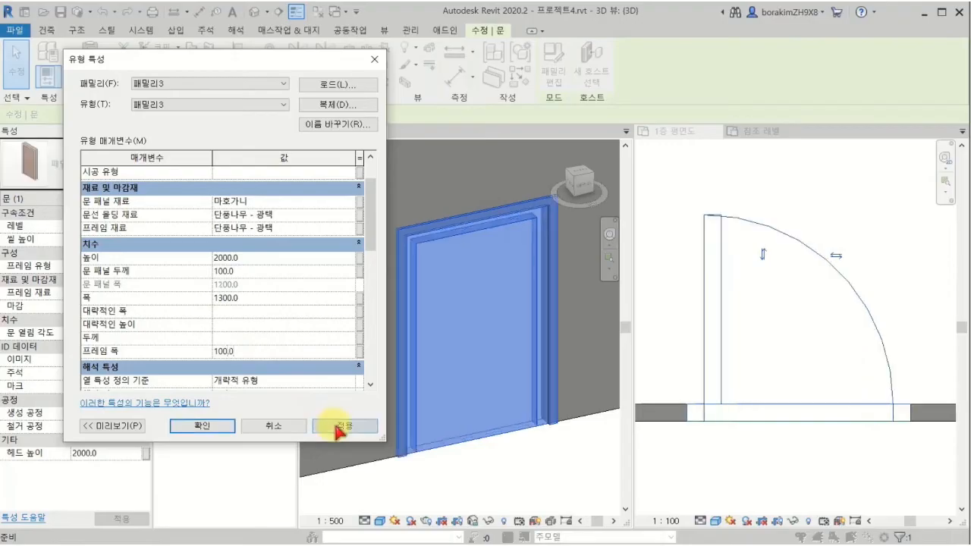
click(217, 427)
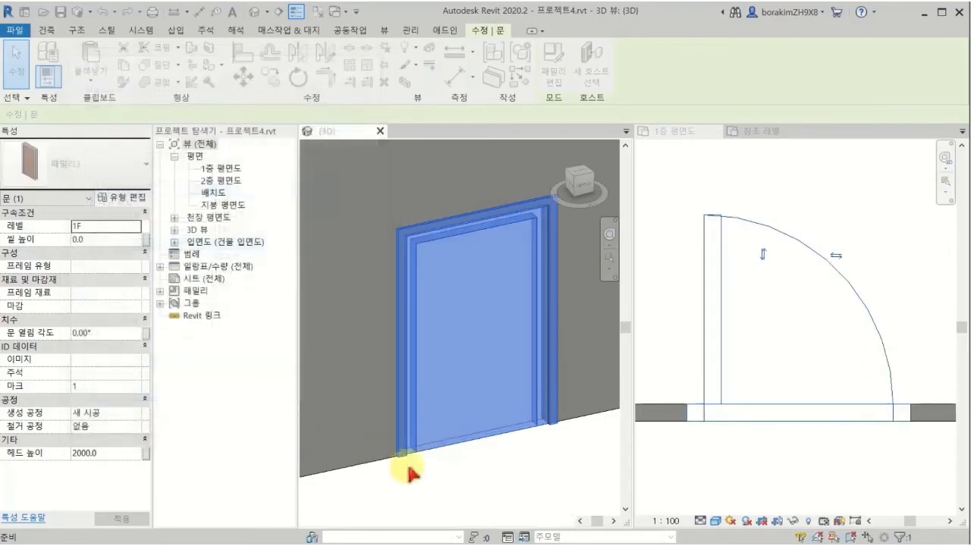
click(394, 461)
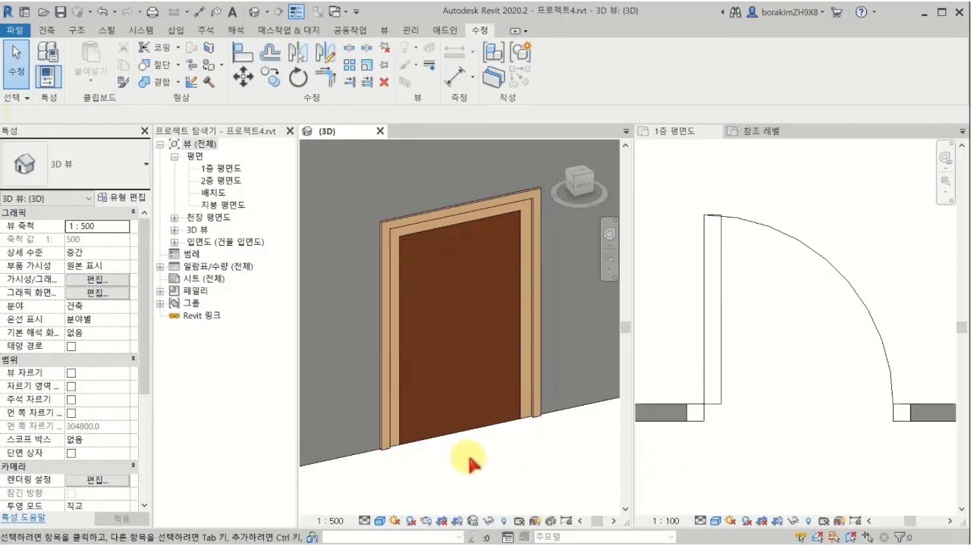
Step: Set the placed door's 문 열림 각도 to 45° and apply it
click(457, 434)
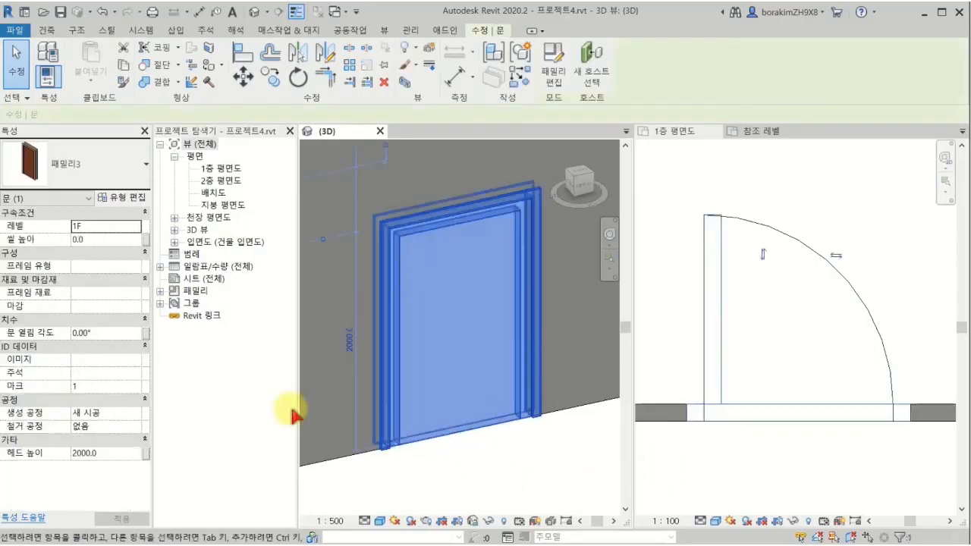
click(107, 335)
text(4)
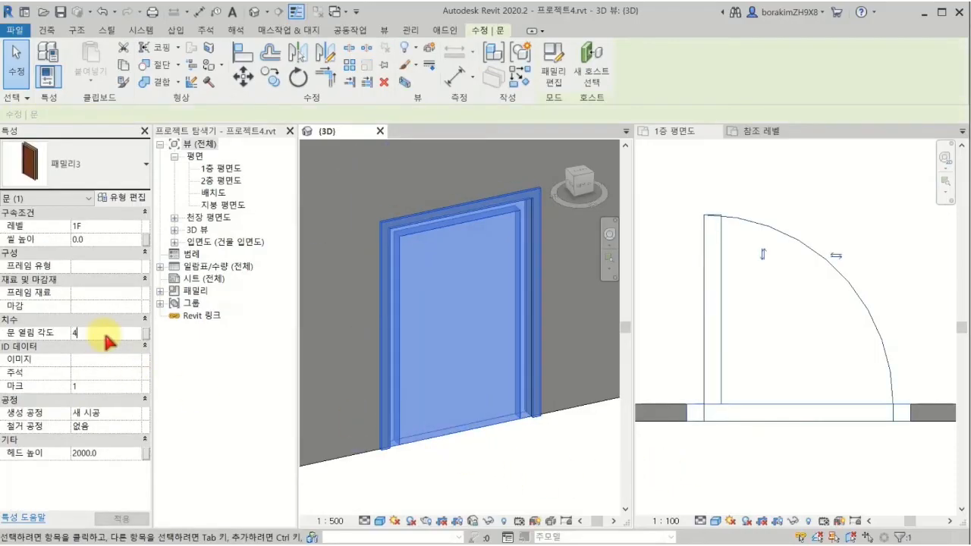
text(5)
click(122, 519)
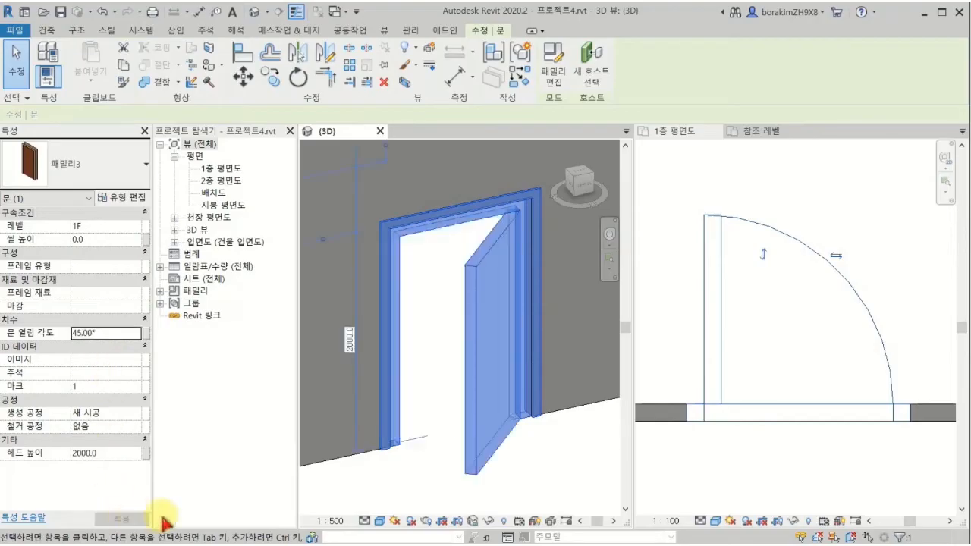
click(414, 491)
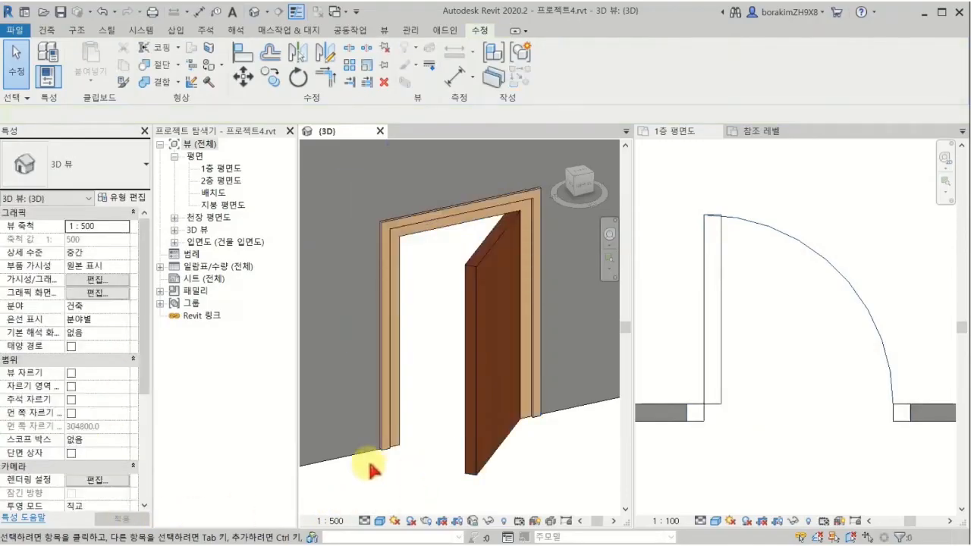
Step: Set the placed door's 문 열림 각도 to 90° and apply it
click(383, 407)
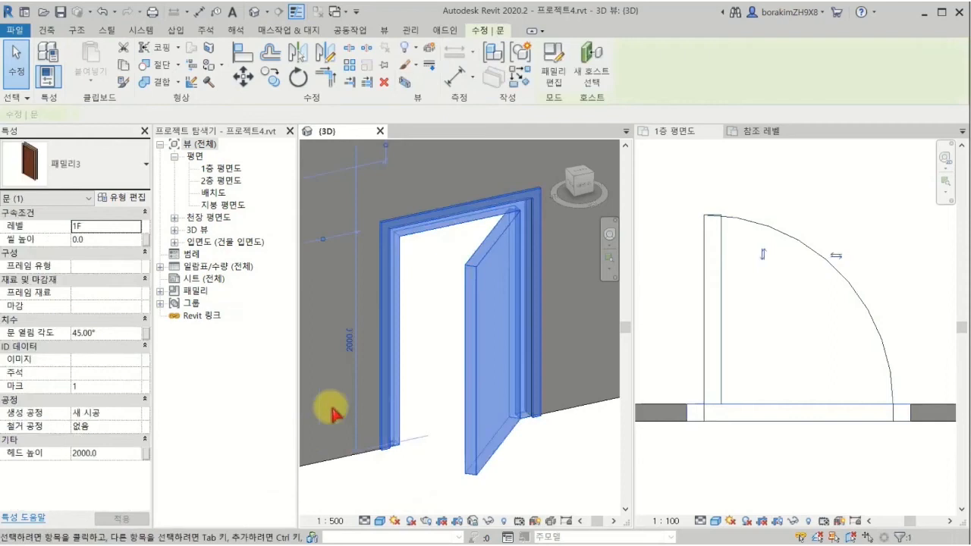
click(113, 334)
text(90)
click(122, 518)
click(374, 497)
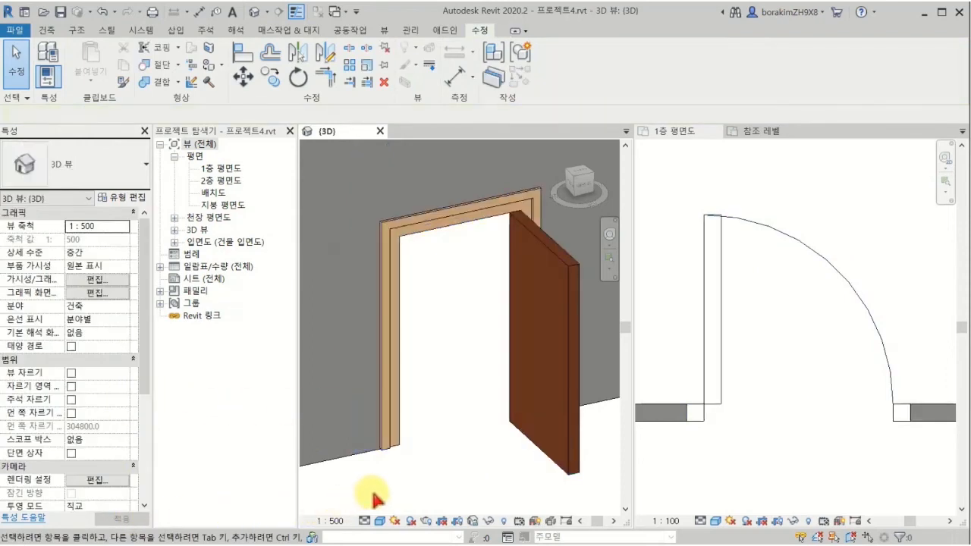
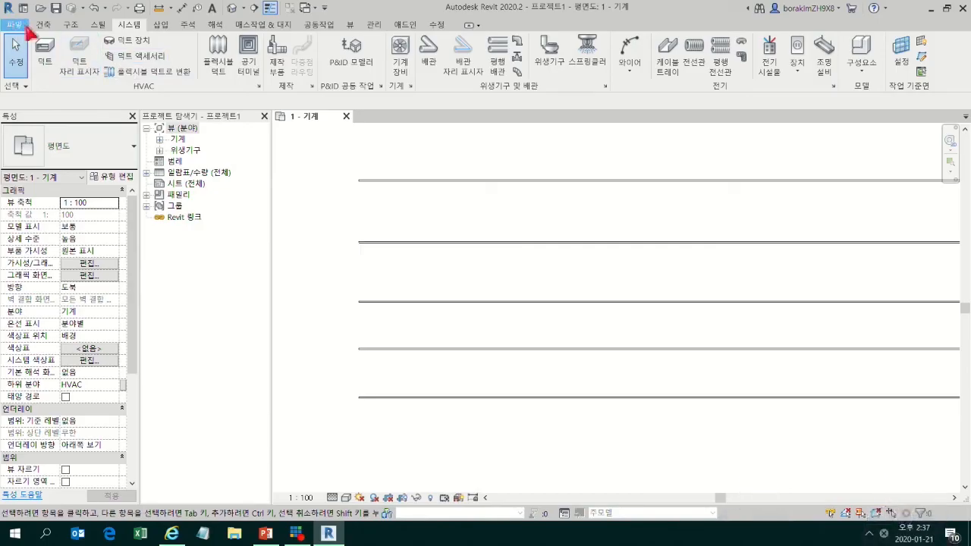
Step: Open the family M_게이트 밸브 - 50-300mm.rfa from the 배관 > 밸브 > 게이트 밸브 folder of the Korea library
click(25, 27)
mouse_move(65, 123)
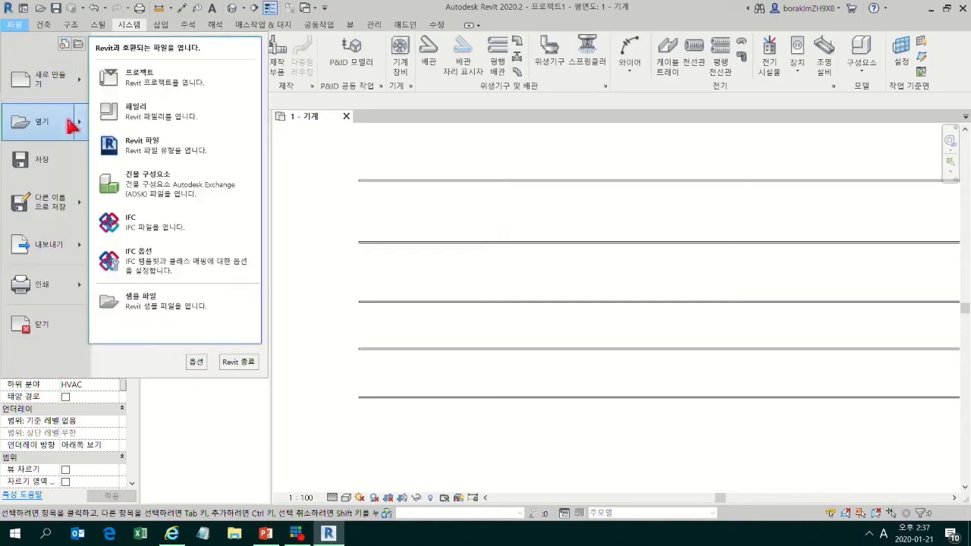
click(157, 124)
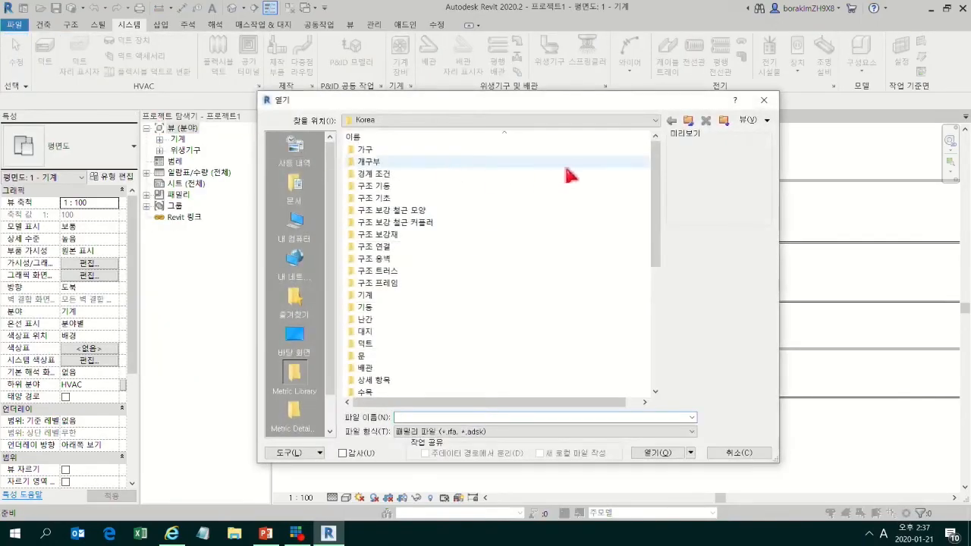
mouse_move(654, 155)
mouse_down()
mouse_move(670, 288)
mouse_move(668, 163)
mouse_up()
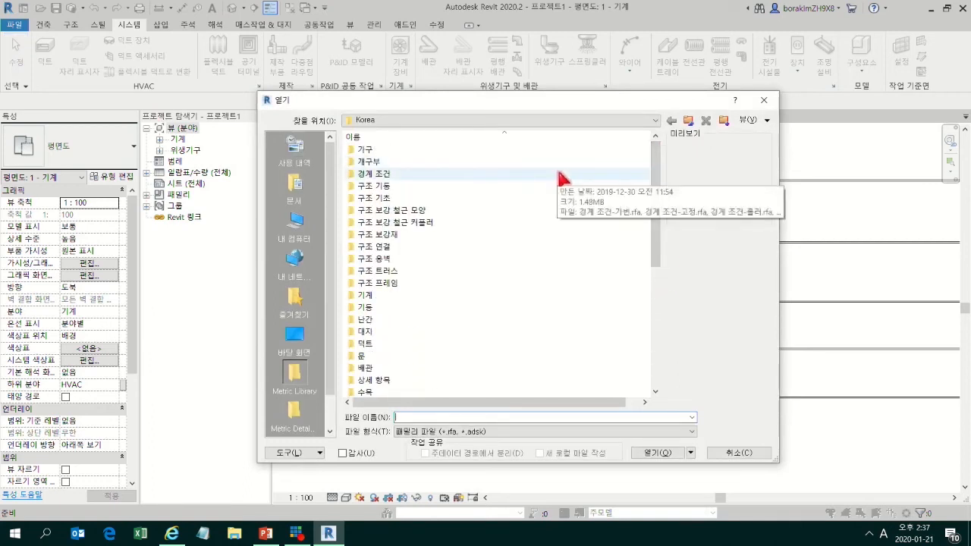
scroll(459, 213, down, 2)
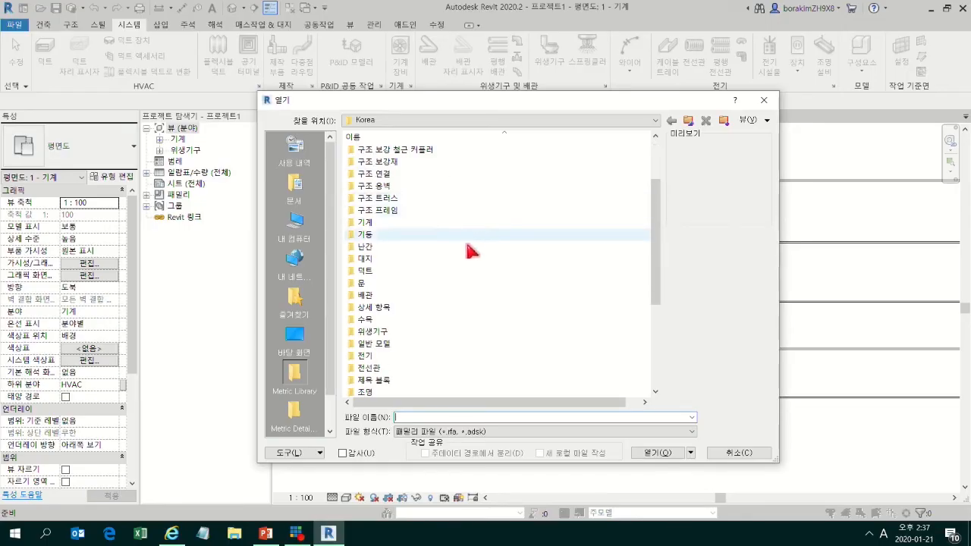
scroll(455, 287, down, 3)
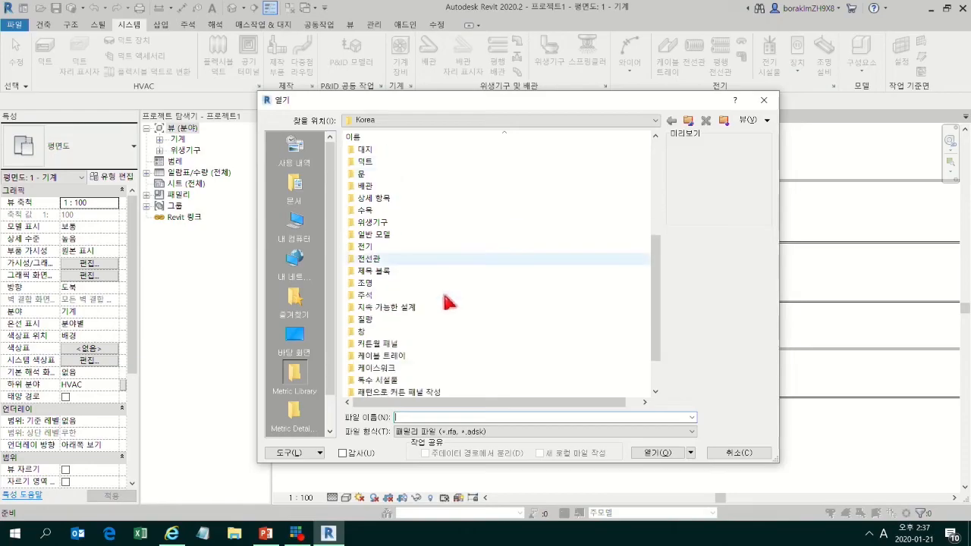
double_click(402, 187)
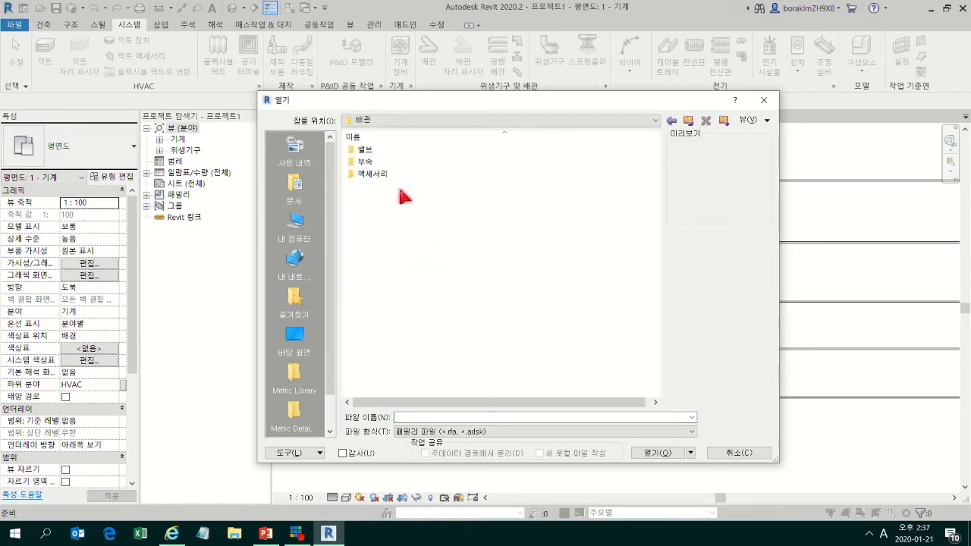
double_click(401, 150)
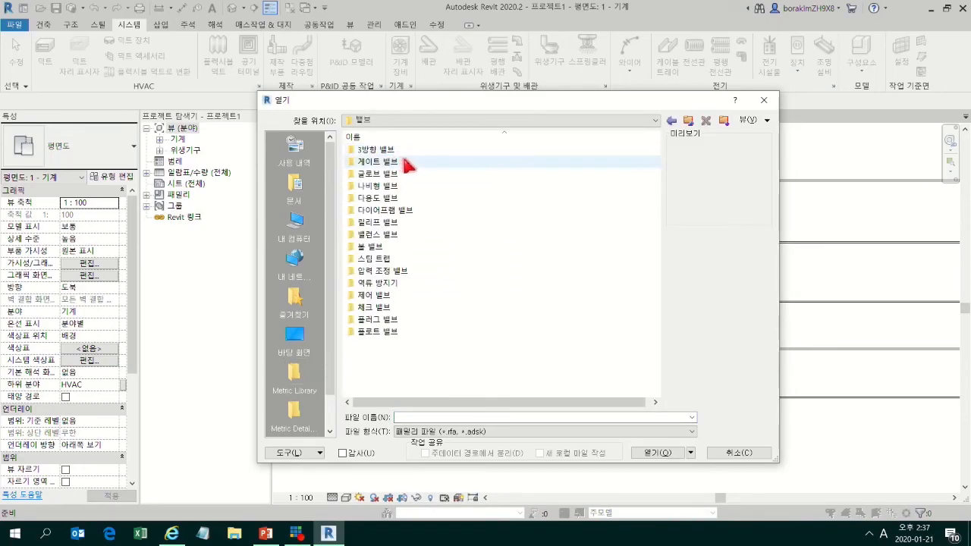
double_click(405, 163)
click(412, 158)
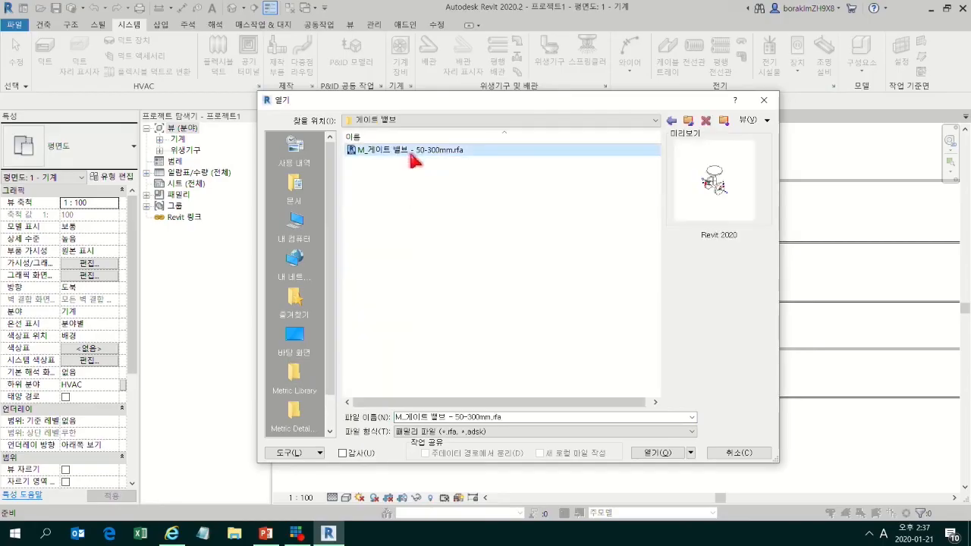
click(677, 454)
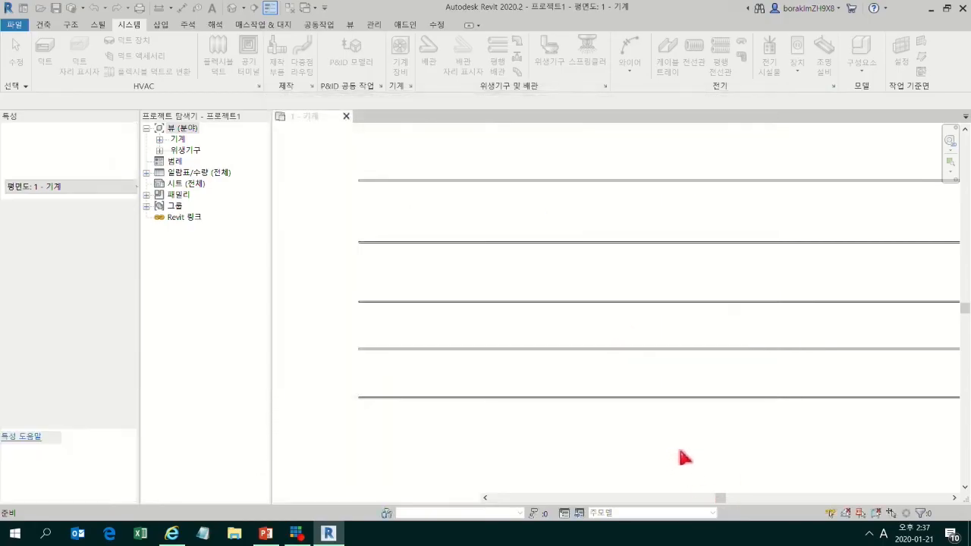
Step: Open the valve family's 참조 레벨 floor plan and set its view scale to 1:2
shift+middle_drag(724, 405, 841, 385)
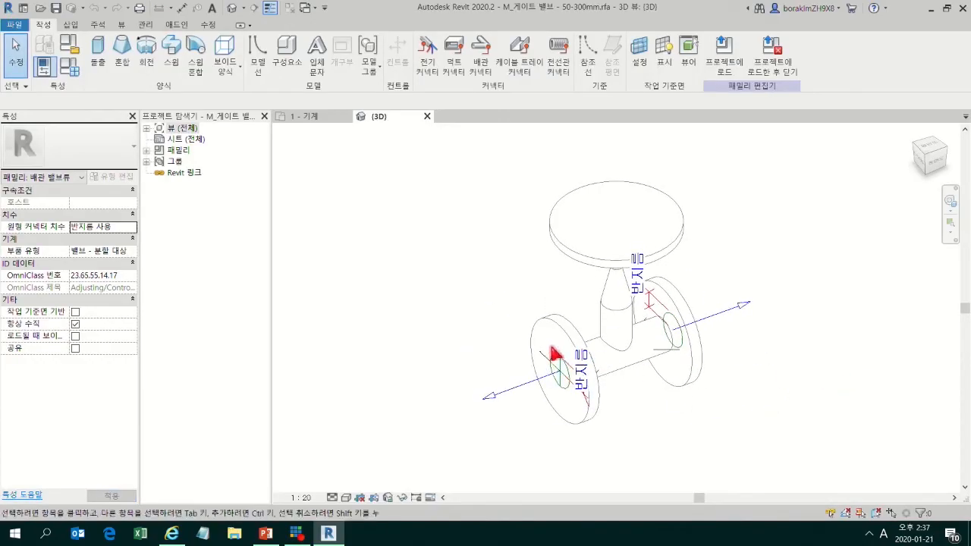
middle_drag(666, 367, 644, 367)
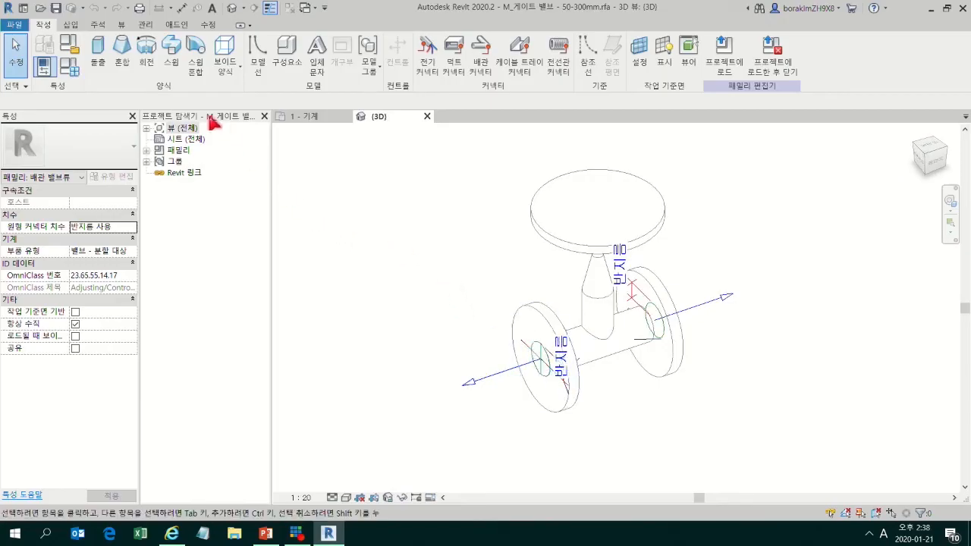
double_click(150, 129)
double_click(176, 140)
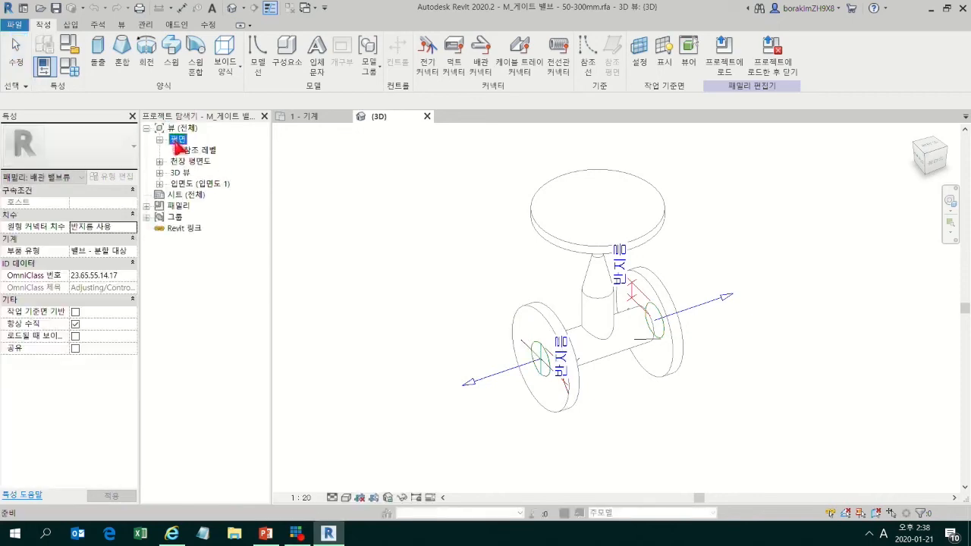
double_click(203, 150)
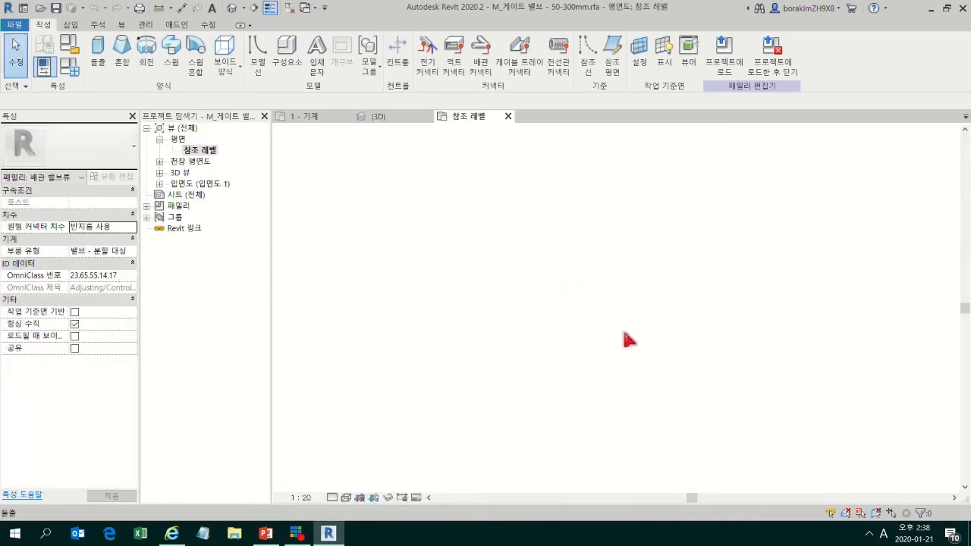
scroll(636, 324, up, 3)
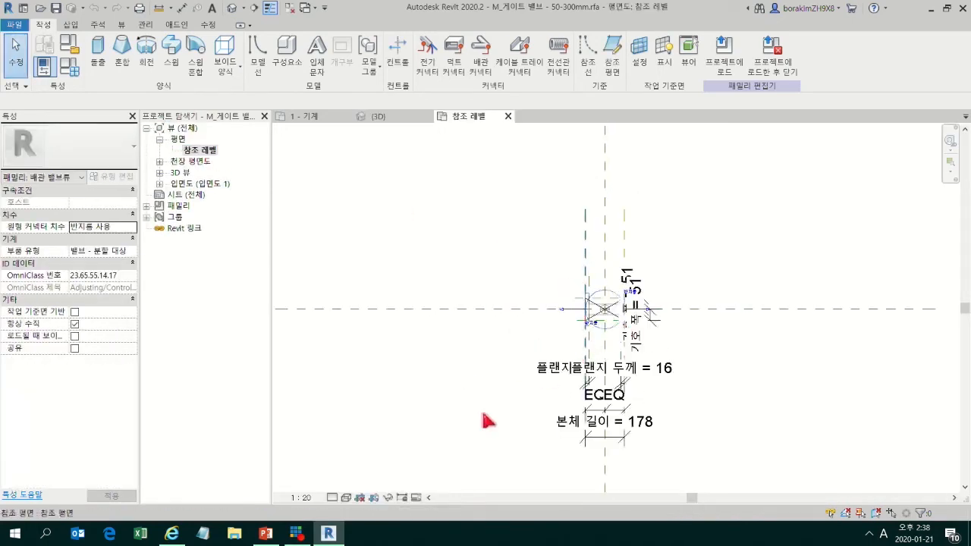
click(301, 497)
click(311, 354)
scroll(613, 335, up, 5)
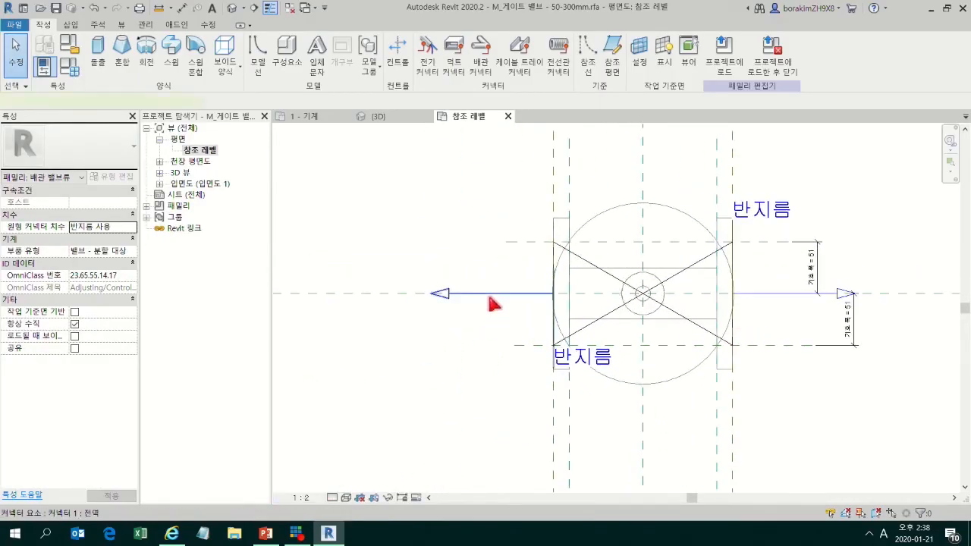
Step: Examine a pipe connector of the valve and the 중심(앞/뒤) reference plane in the plan view
click(489, 296)
scroll(489, 297, down, 1)
middle_drag(437, 314, 583, 323)
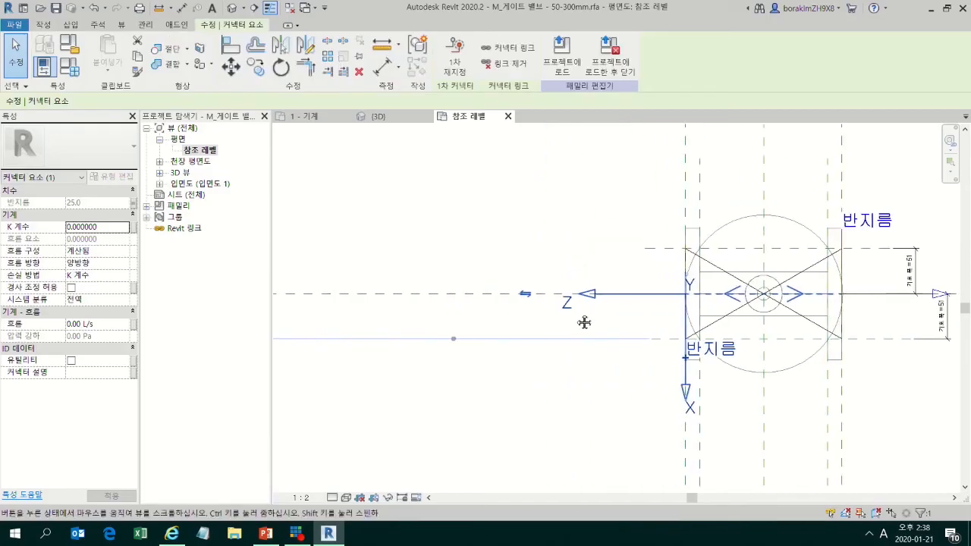
click(443, 297)
middle_drag(663, 295, 494, 303)
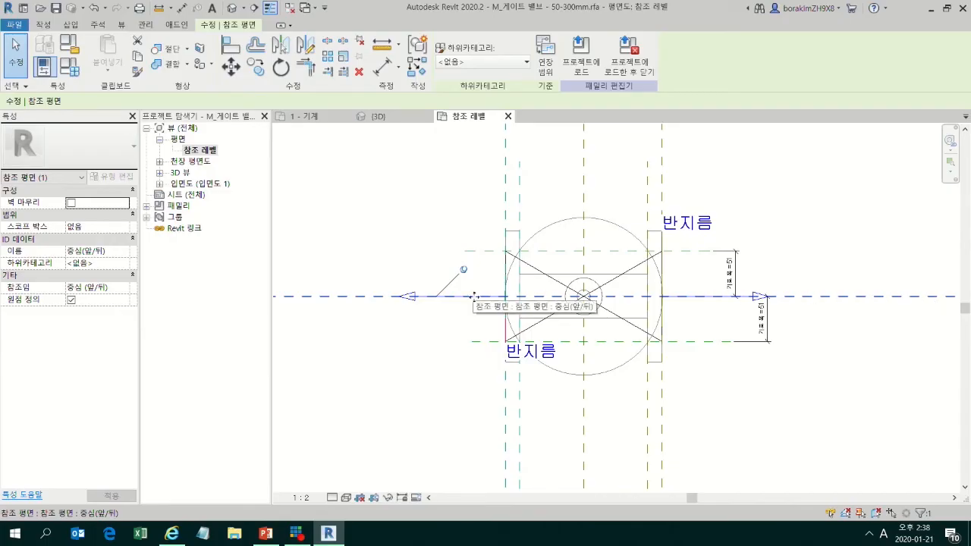
Step: Open the 전면 elevation of the valve family and set its view scale to 1:5
double_click(215, 187)
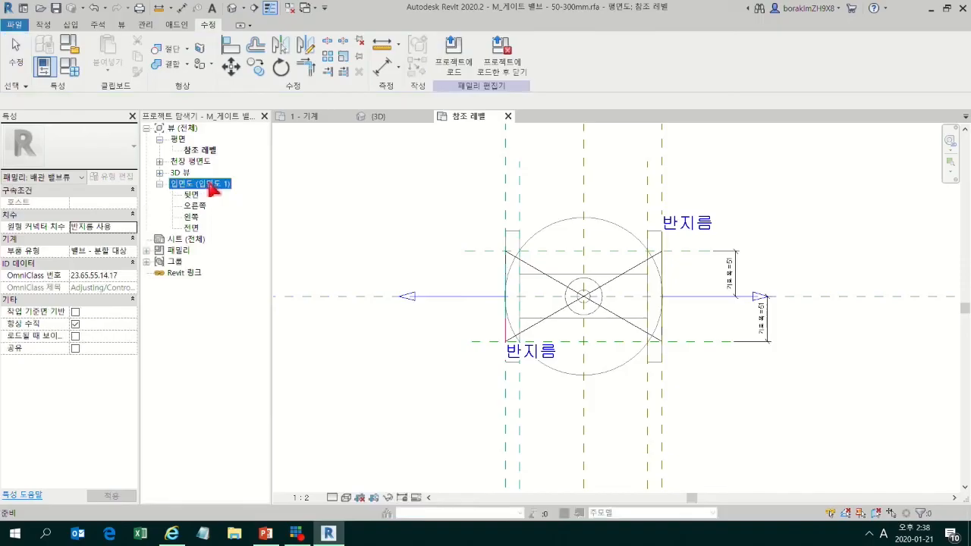
double_click(191, 227)
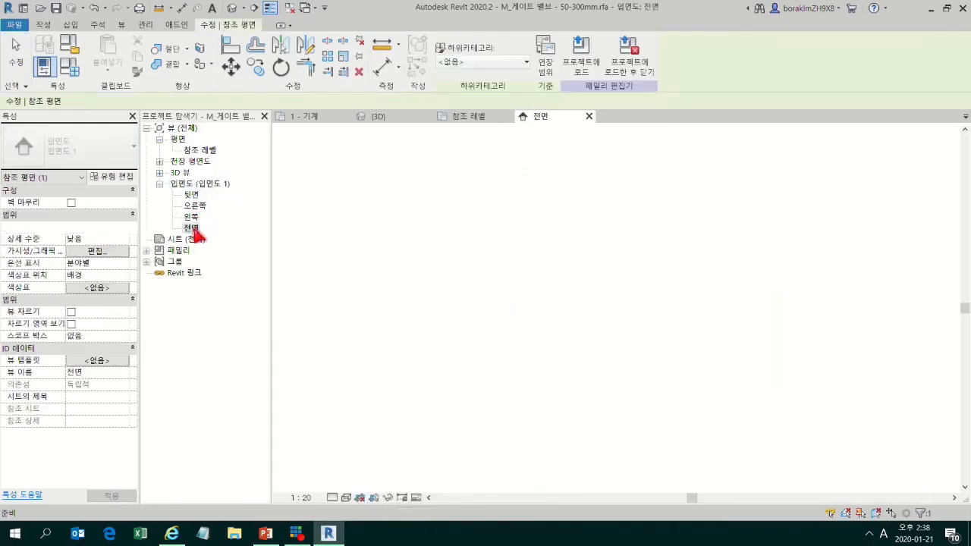
scroll(455, 466, up, 2)
click(303, 498)
click(308, 373)
middle_drag(746, 398, 505, 383)
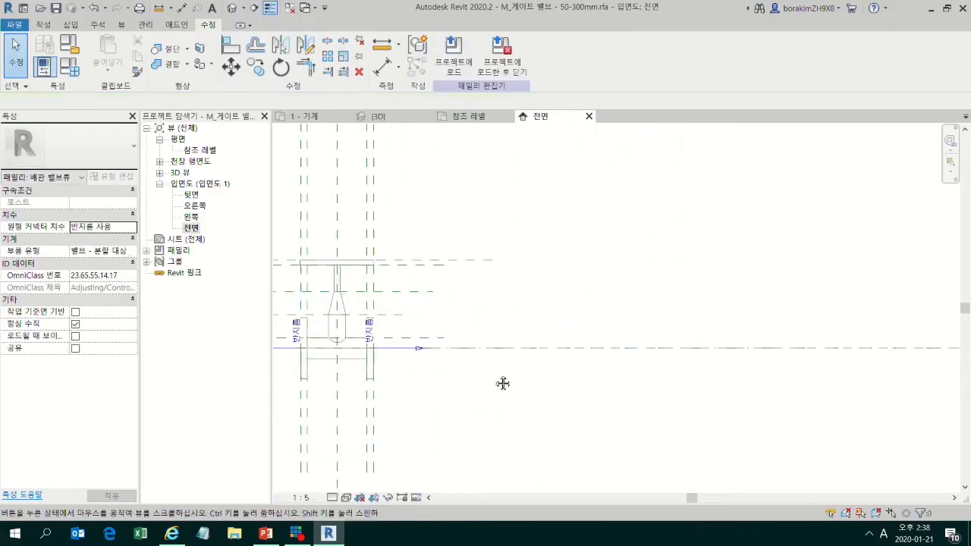
scroll(505, 384, down, 2)
scroll(639, 362, up, 3)
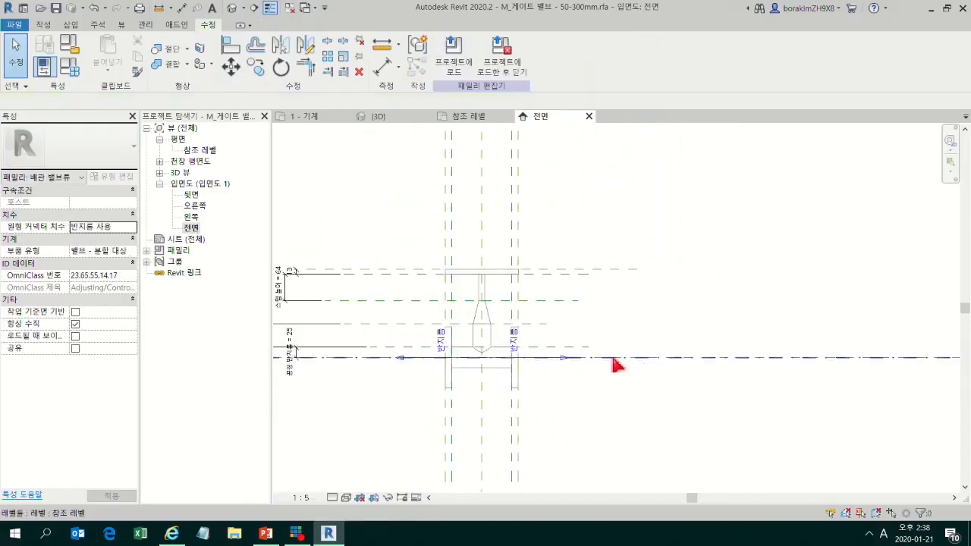
Step: Examine the 참조 레벨 level line against the valve's connector in the front elevation
click(616, 359)
scroll(576, 370, up, 1)
scroll(576, 369, up, 1)
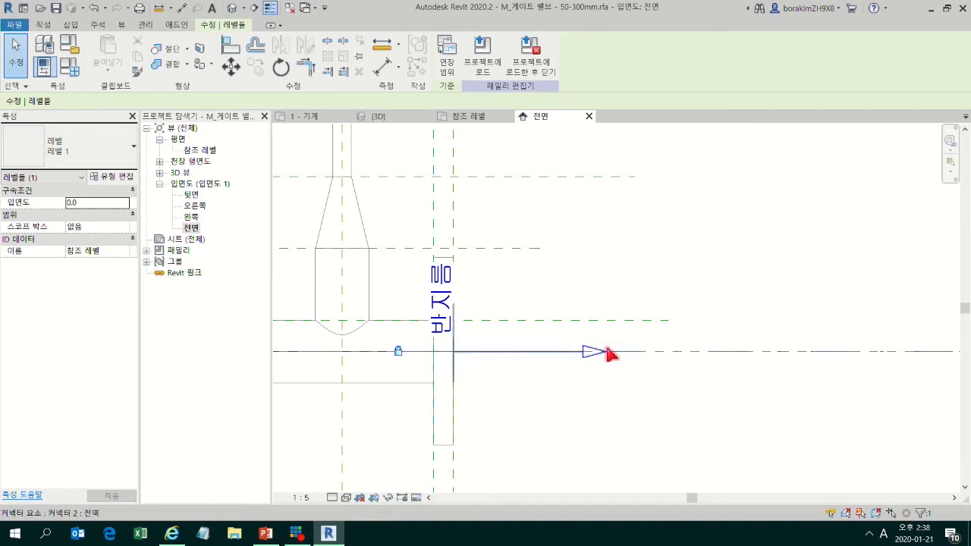
click(652, 278)
scroll(650, 275, down, 2)
scroll(652, 281, down, 1)
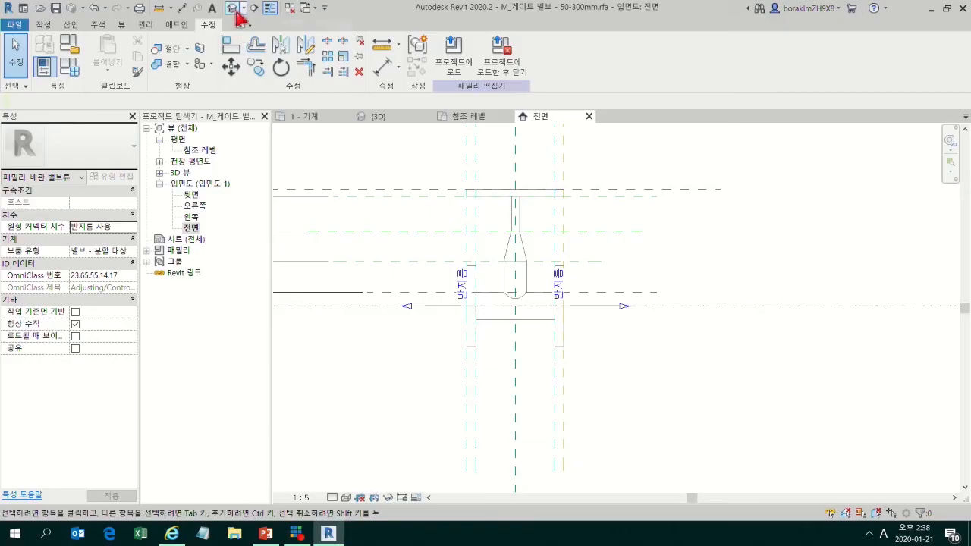
Step: In the 오른쪽 elevation, open a flange extrusion's sketch for editing and set the view scale to 1:5
double_click(195, 208)
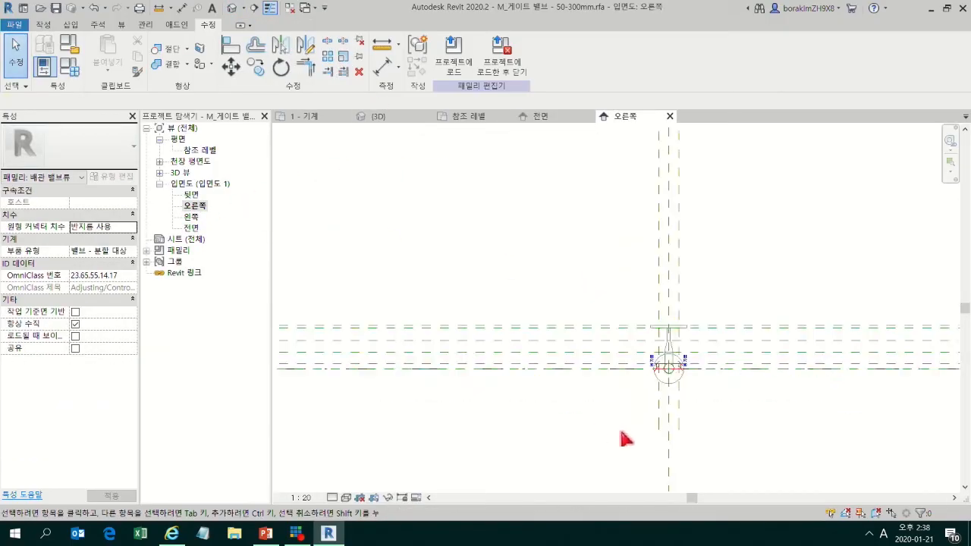
middle_drag(775, 362, 611, 356)
scroll(630, 353, up, 1)
click(594, 346)
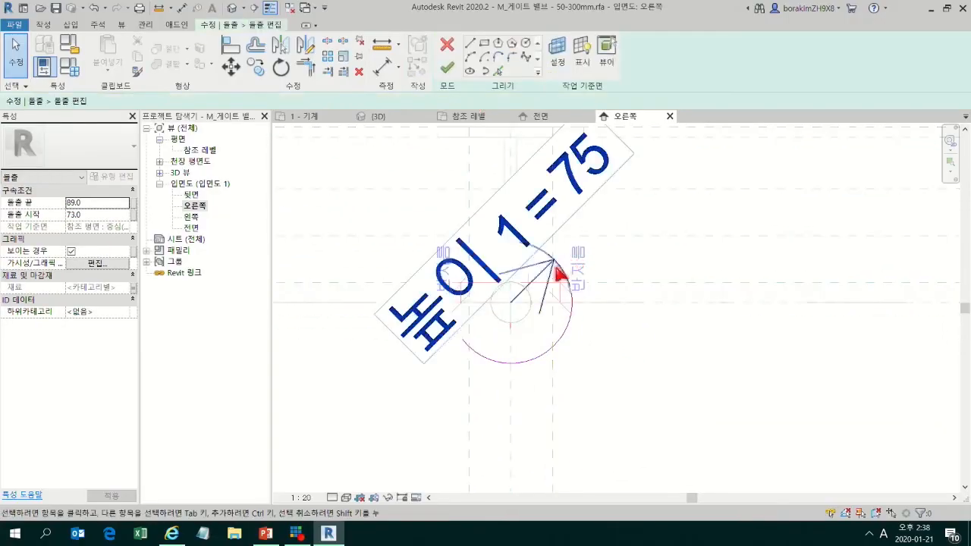
click(325, 496)
click(311, 373)
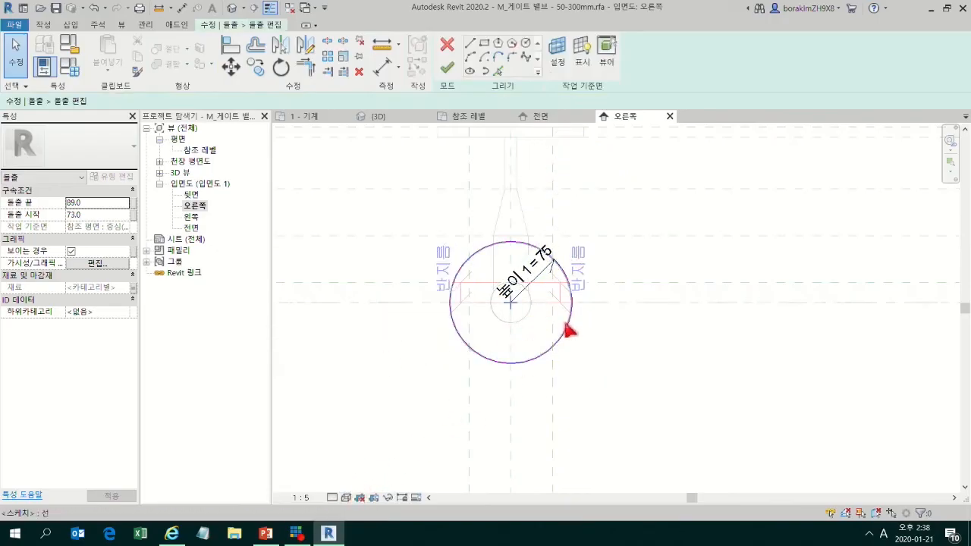
Step: Unlock the alignment constraints that tie the flange's sketch circle to the centre reference plane and the reference level
click(569, 330)
scroll(546, 322, up, 1)
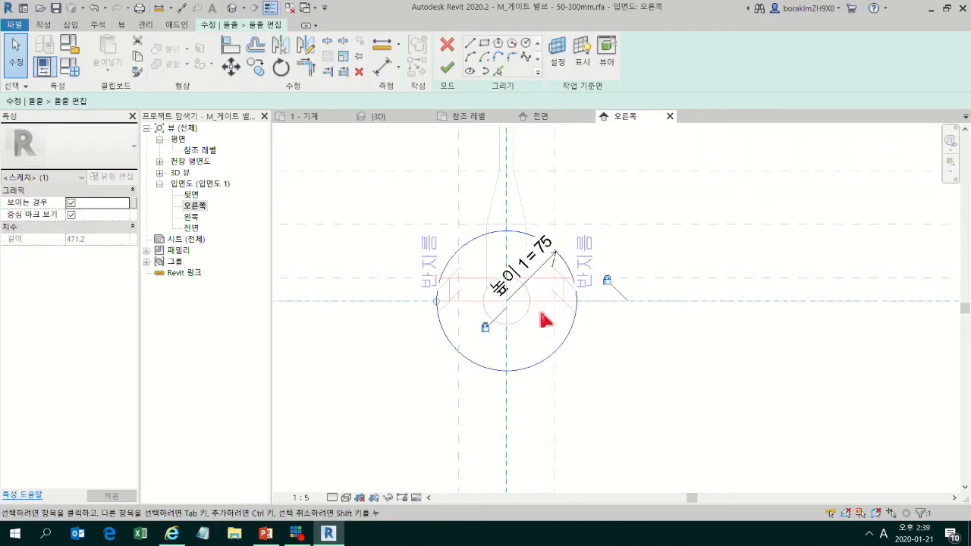
scroll(546, 320, up, 1)
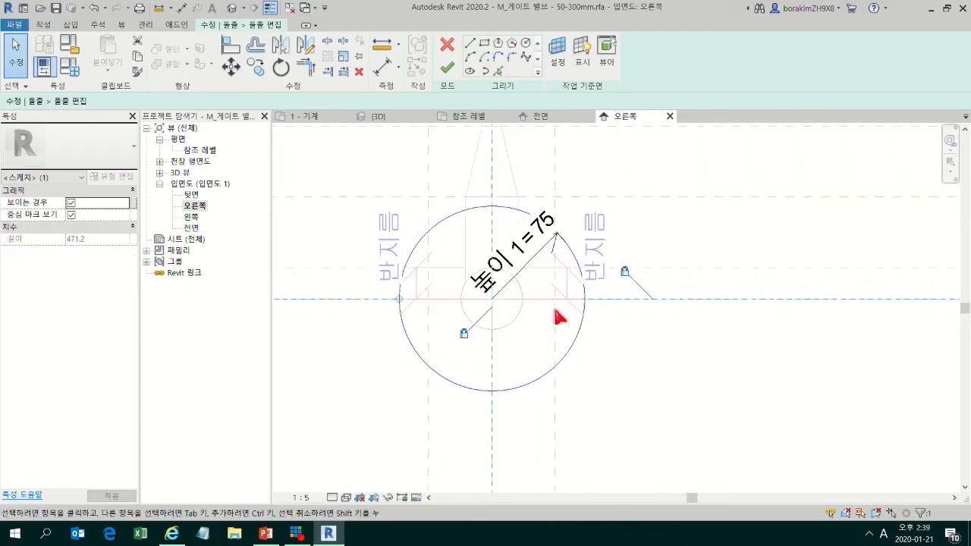
click(627, 272)
click(475, 327)
scroll(573, 331, down, 1)
middle_drag(571, 332, 569, 307)
scroll(569, 308, down, 1)
Step: Move the flange's sketch circle straight up 20 mm and finish the extrusion edit
click(537, 348)
click(533, 341)
key(m)
key(v)
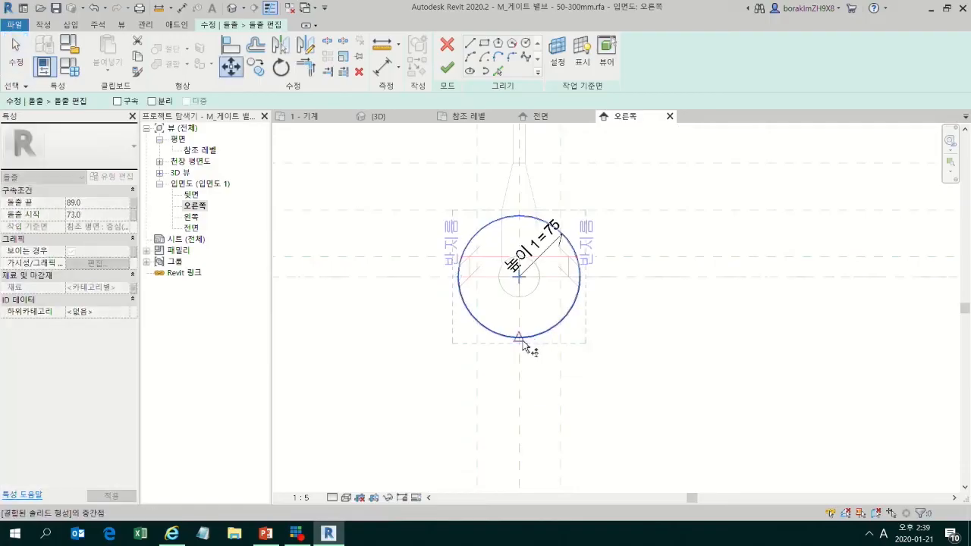
click(520, 338)
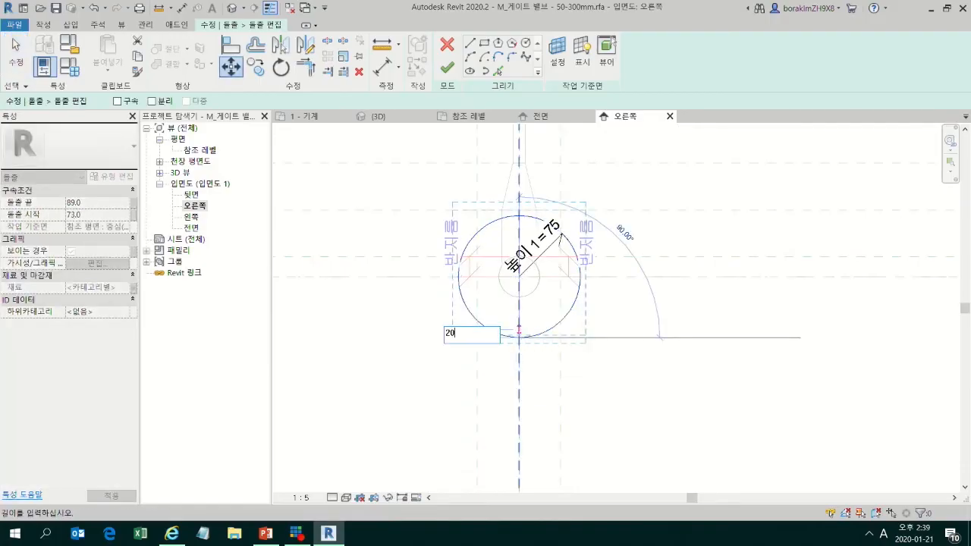
key(Return)
scroll(569, 318, up, 1)
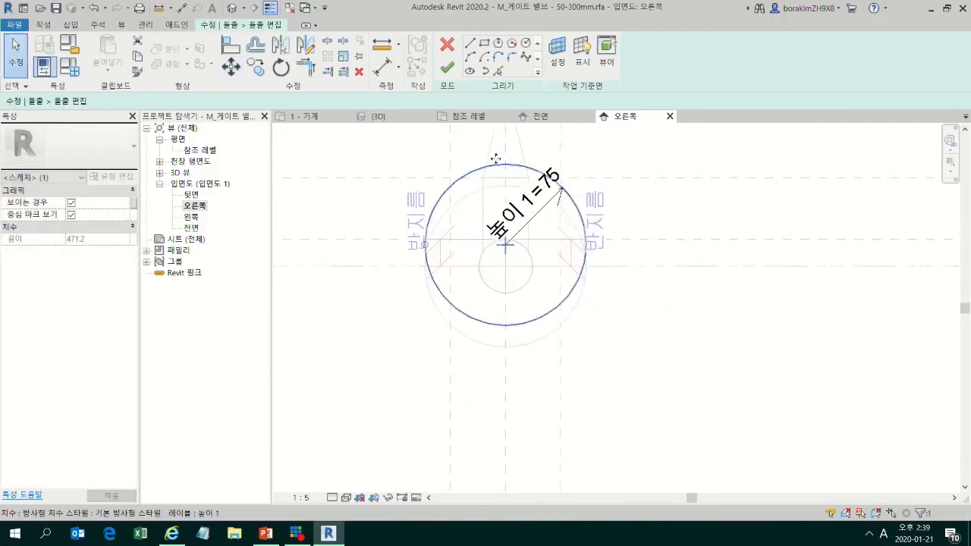
click(451, 70)
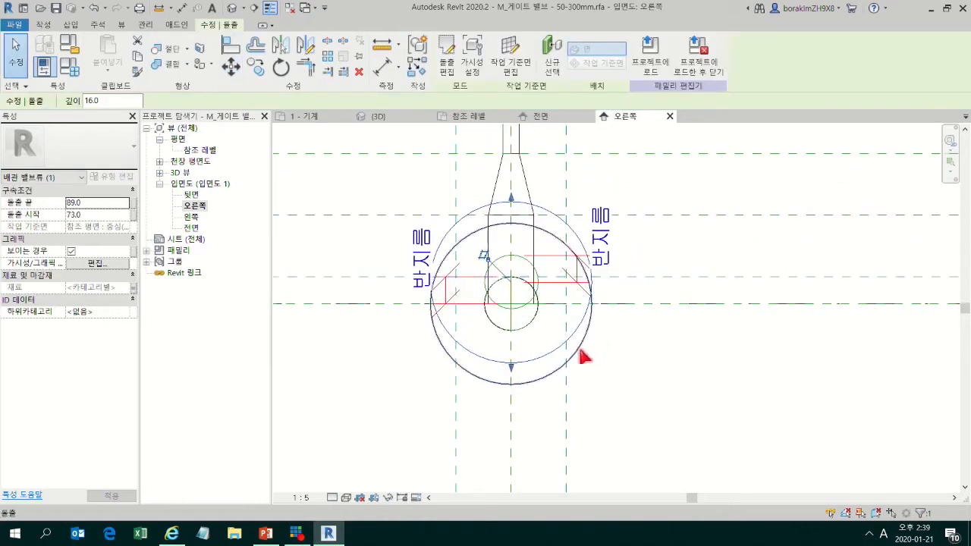
Step: Open the opposite flange extrusion's sketch and unlock its circle's alignment with the reference level
click(455, 66)
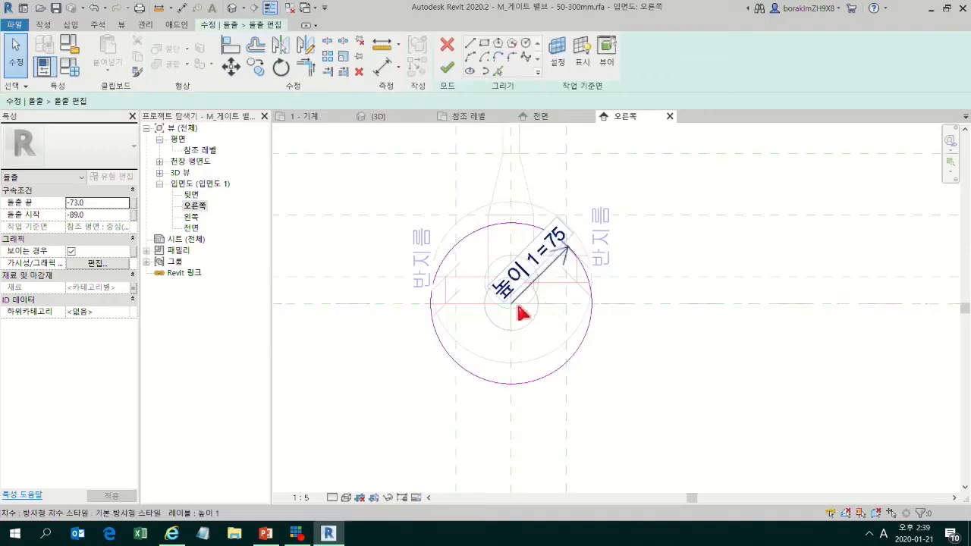
click(592, 307)
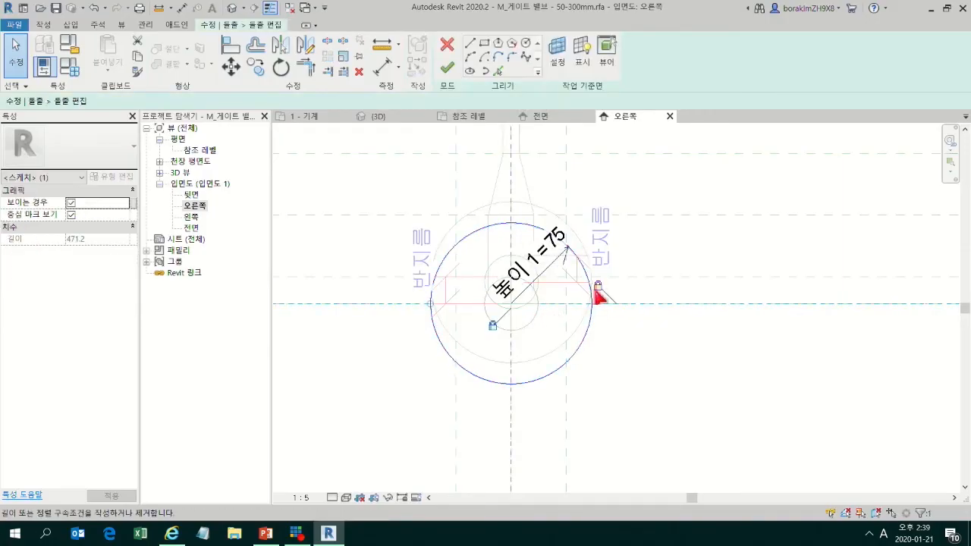
middle_drag(596, 342, 601, 321)
click(640, 310)
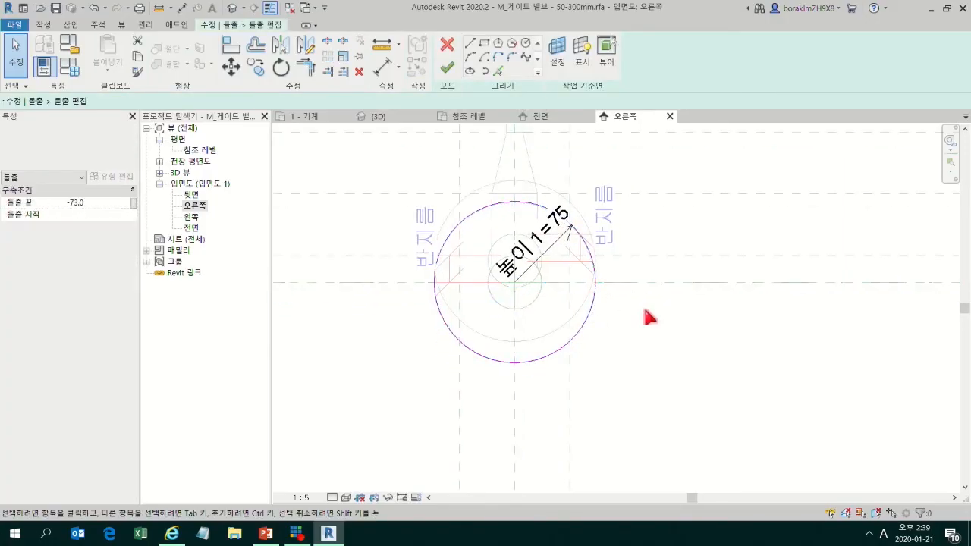
Step: Move the opposite flange's circle up to line up with the shifted flange and finish the extrusion edit
click(588, 324)
key(m)
key(v)
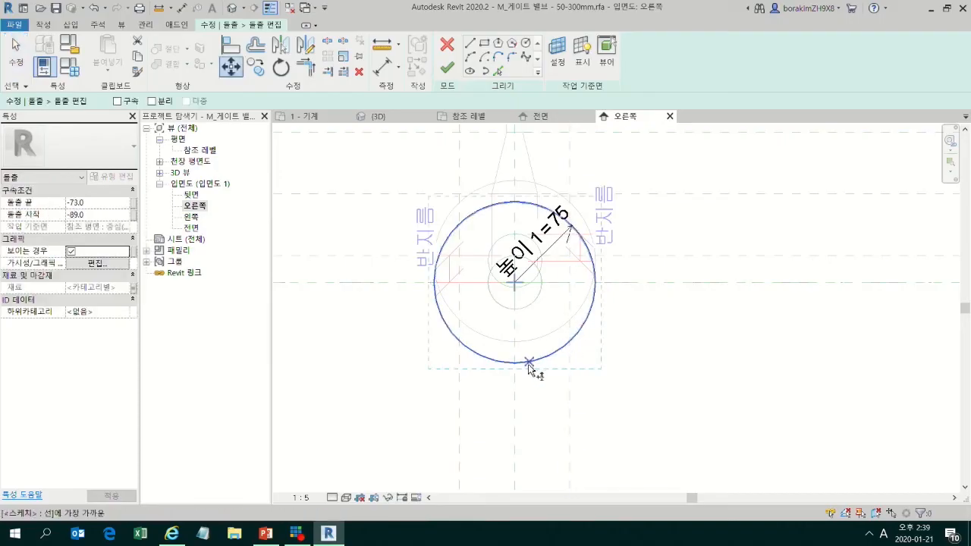
click(515, 362)
click(516, 341)
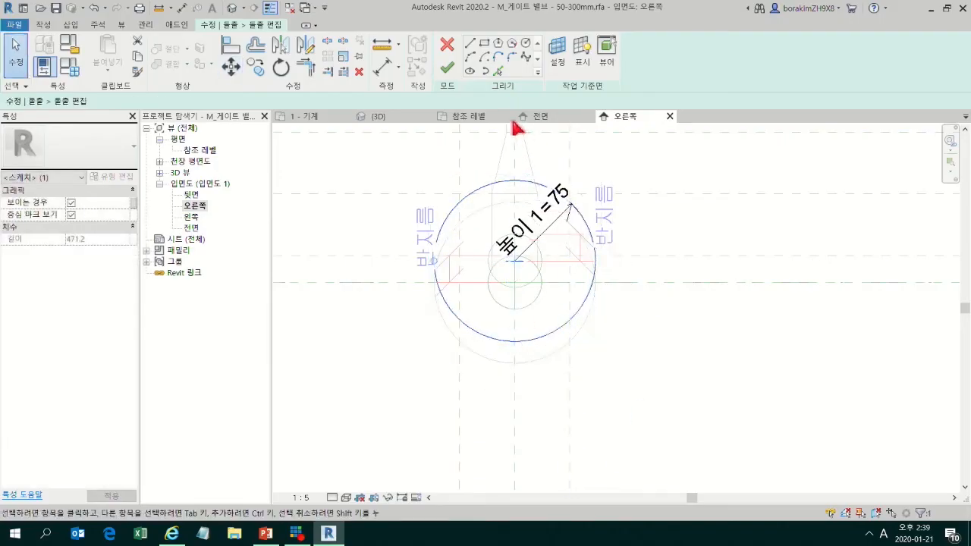
click(447, 68)
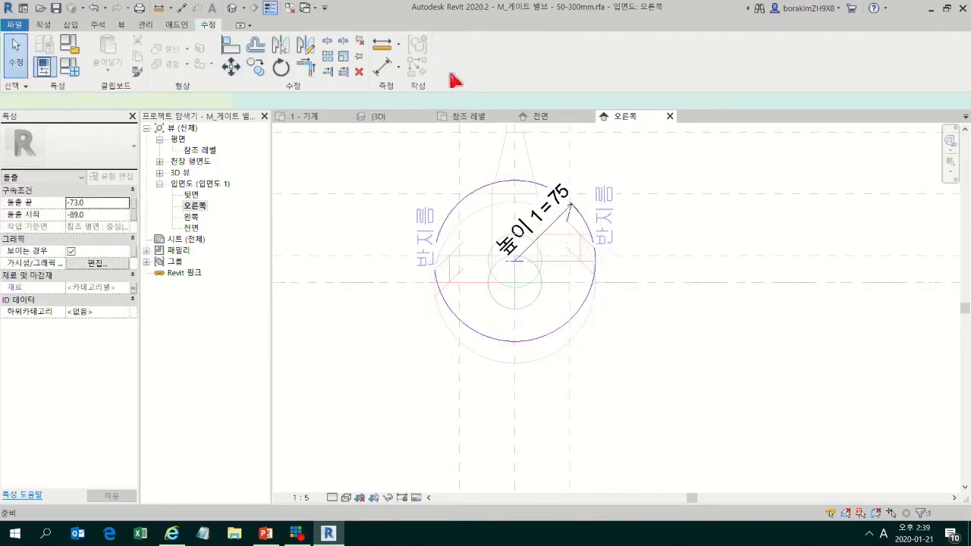
Step: Check the shifted flanges in the 3D view and load the valve family into the project
click(231, 7)
shift+middle_drag(705, 385, 622, 349)
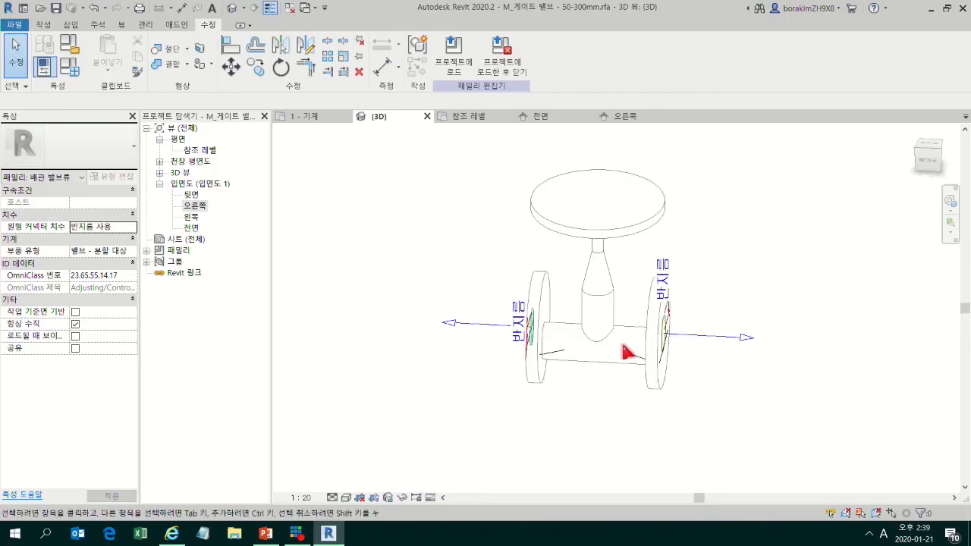
click(471, 56)
Step: Place three 50 mm M_게이트 밸브 valves spaced along the same pipe in the 1 - 기계 plan
scroll(391, 174, up, 5)
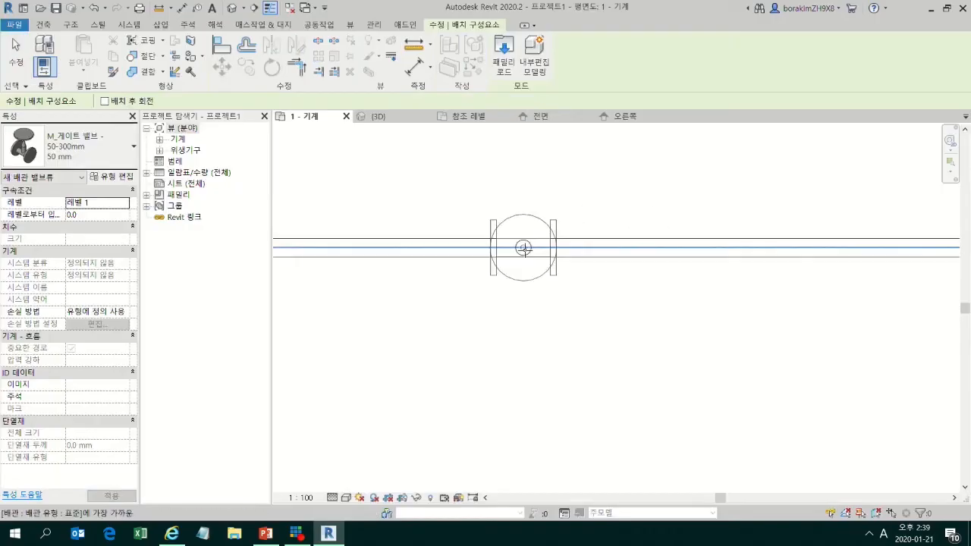
middle_drag(524, 248, 642, 252)
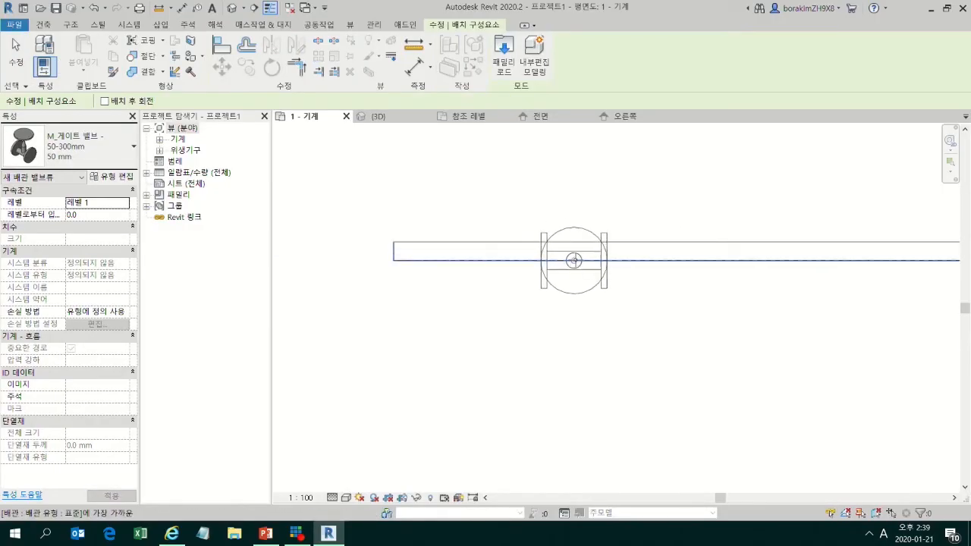
click(574, 252)
scroll(618, 250, down, 1)
middle_drag(758, 250, 549, 258)
click(650, 241)
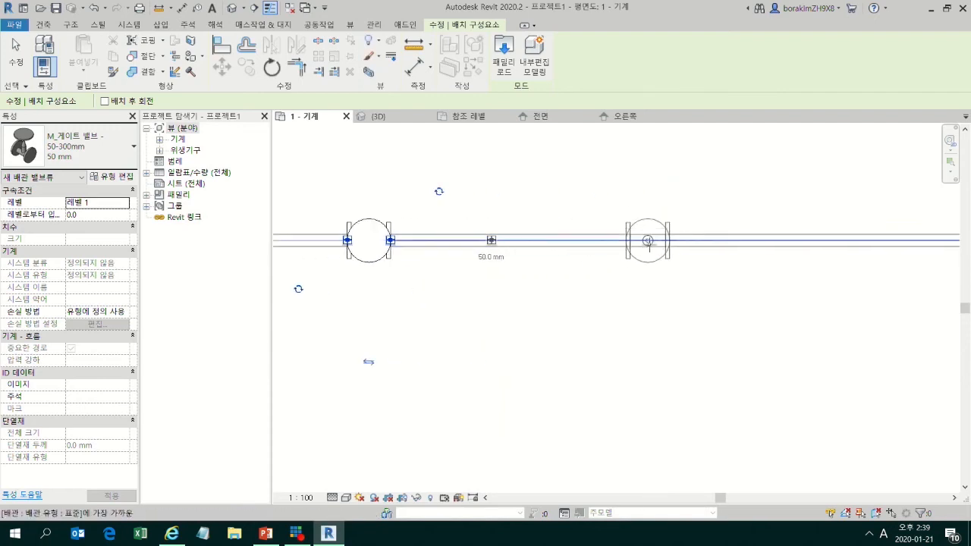
scroll(712, 247, down, 1)
middle_drag(813, 271, 645, 260)
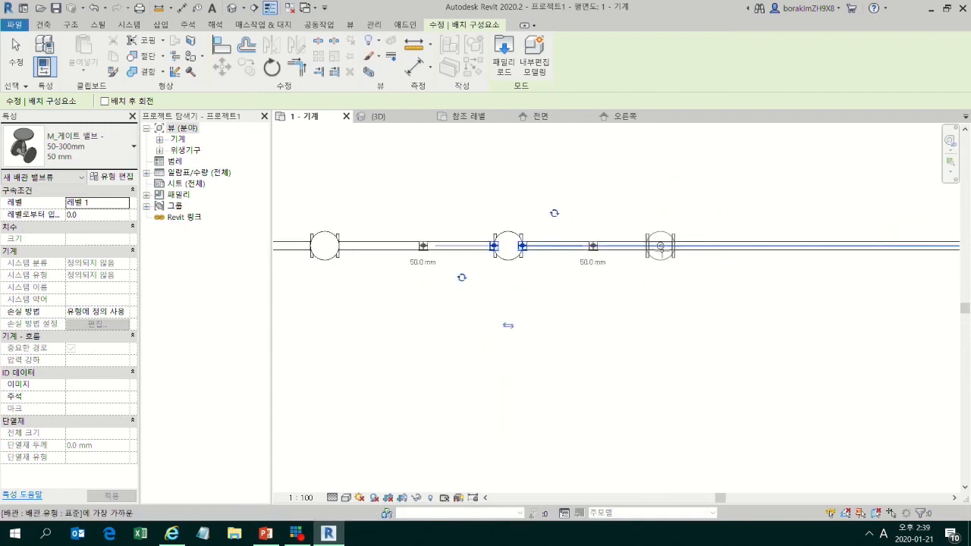
click(660, 247)
key(Escape)
key(Escape)
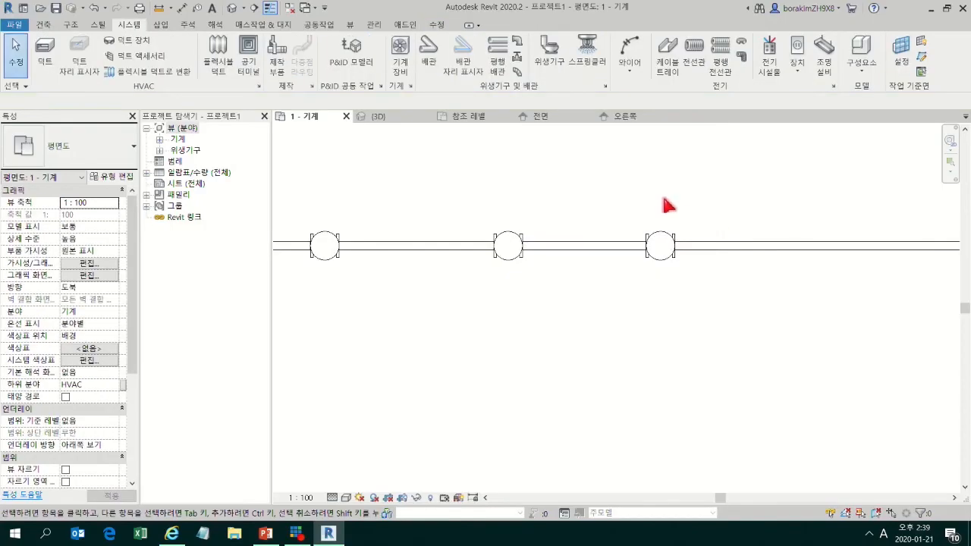
Step: Open the project's default 3D view and set it to the 높음 detail level with a shaded visual style
click(234, 10)
scroll(629, 234, up, 5)
scroll(538, 187, up, 2)
middle_drag(543, 209, 507, 442)
scroll(511, 405, up, 4)
middle_drag(562, 458, 541, 345)
click(332, 497)
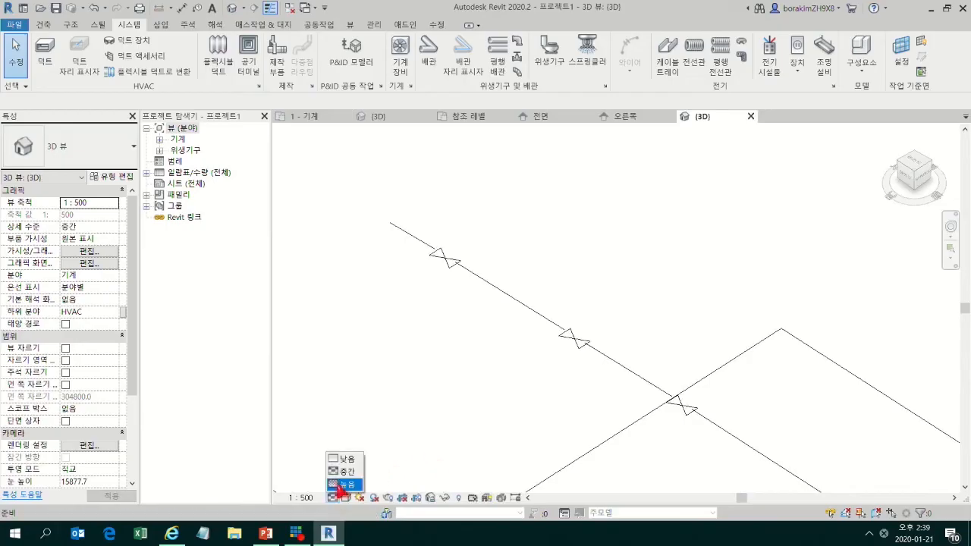
click(346, 484)
middle_drag(652, 382, 716, 325)
click(345, 497)
click(353, 457)
middle_drag(396, 354, 429, 377)
scroll(436, 360, up, 5)
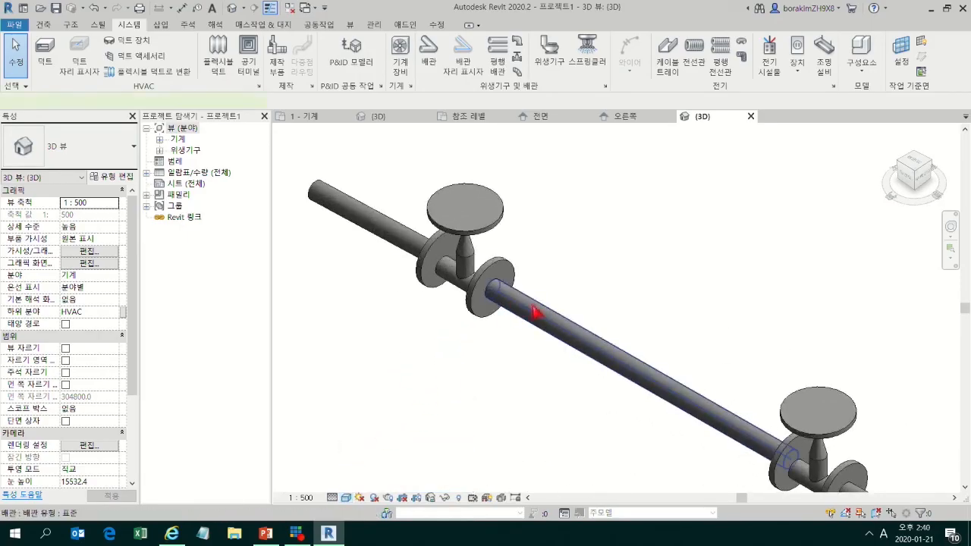
Step: Inspect the slope and end elevations of each pipe segment between and after the three gate valves
click(536, 312)
middle_drag(675, 349, 520, 231)
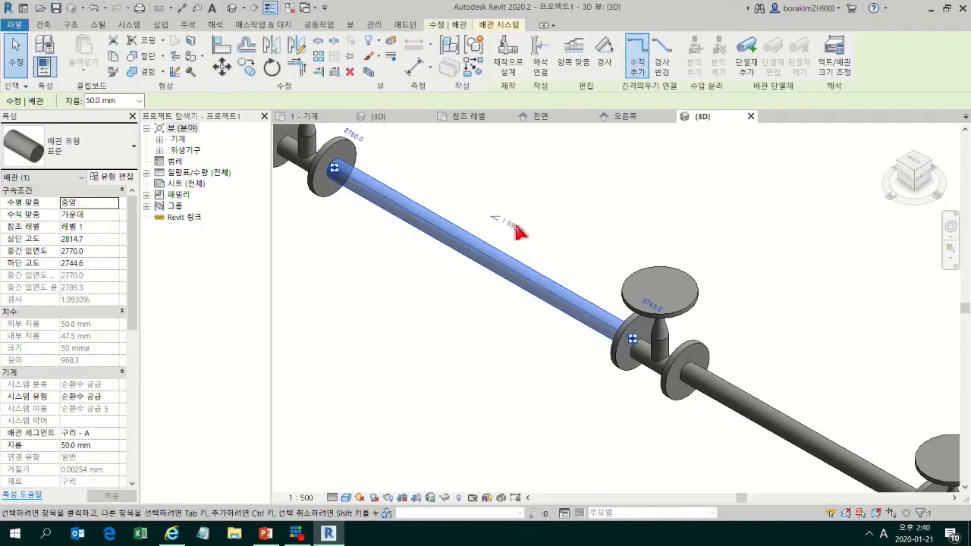
click(795, 418)
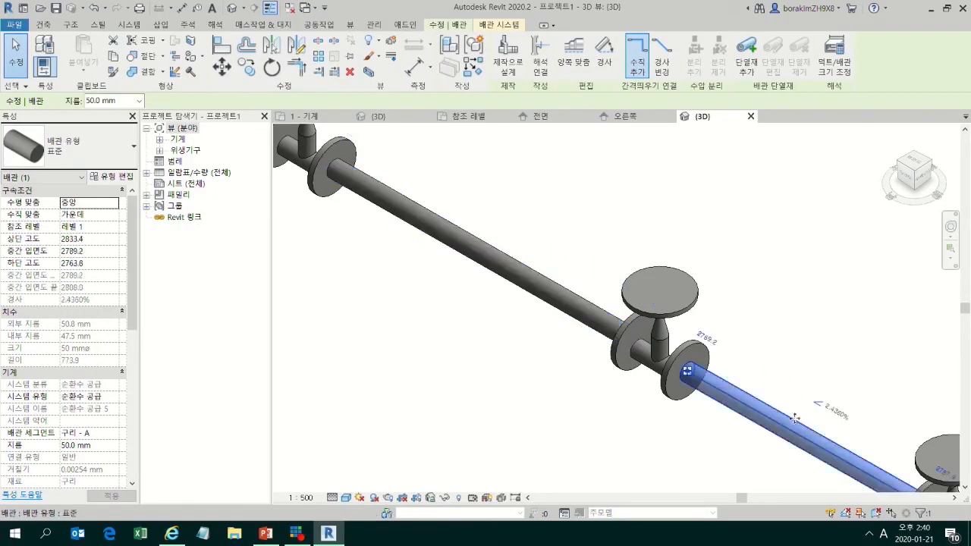
scroll(792, 448, down, 1)
middle_drag(793, 447, 516, 278)
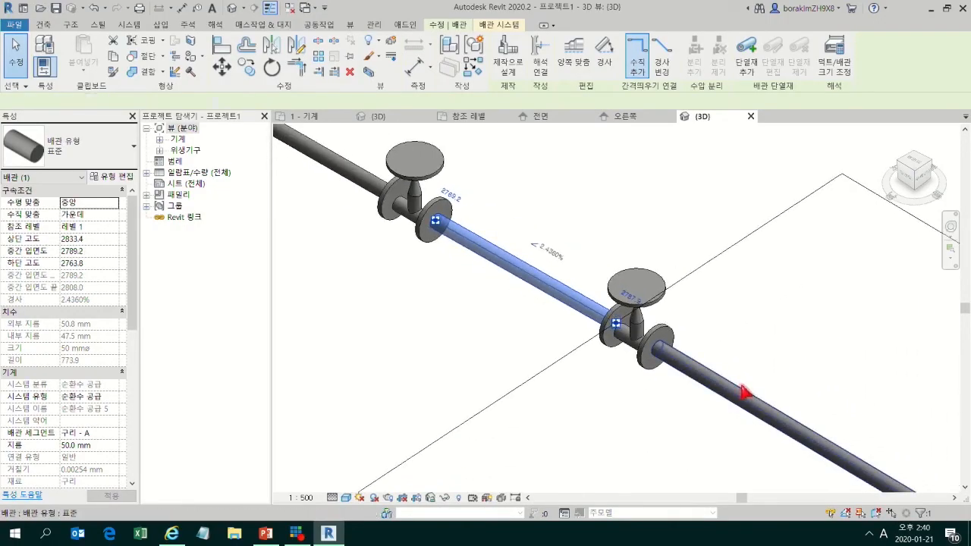
click(745, 392)
scroll(577, 332, down, 3)
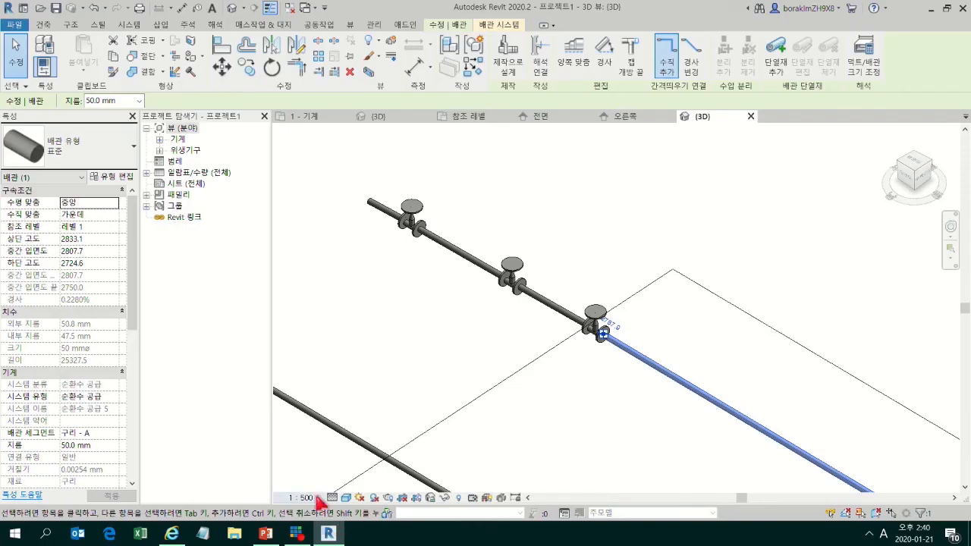
Step: Switch to PowerPoint, present the connector guidelines slide up to item 2 on checking the X/Y/Z axes, and return to Revit
click(276, 534)
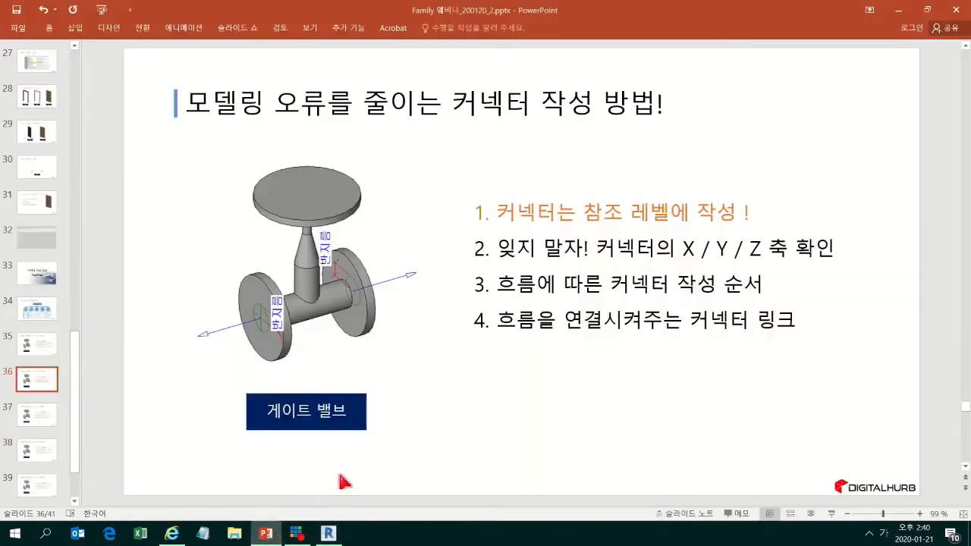
key(shift+F5)
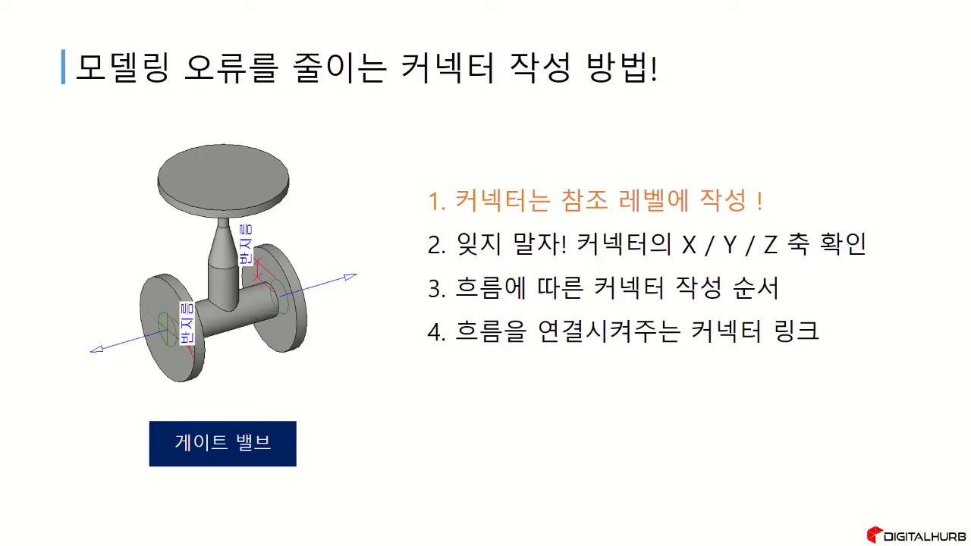
key(Right)
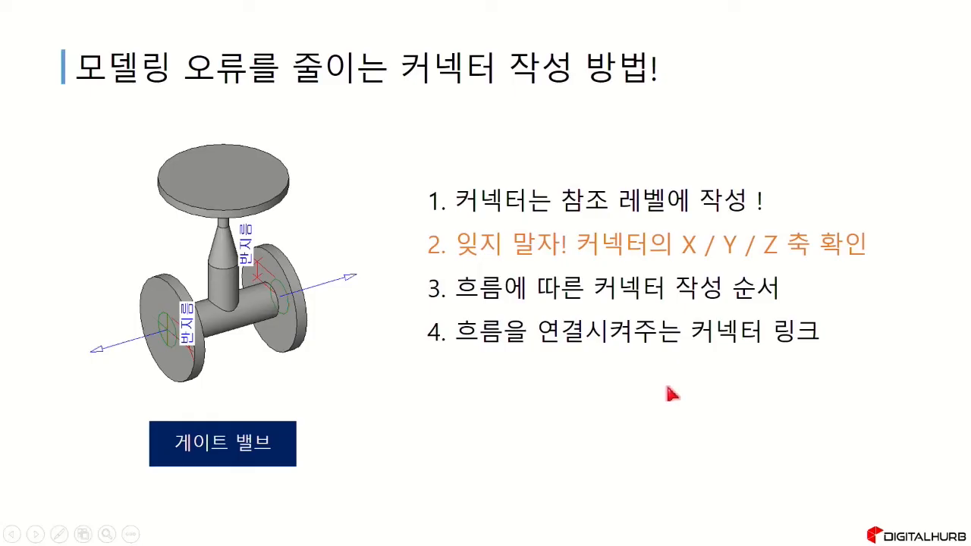
key(Escape)
click(327, 534)
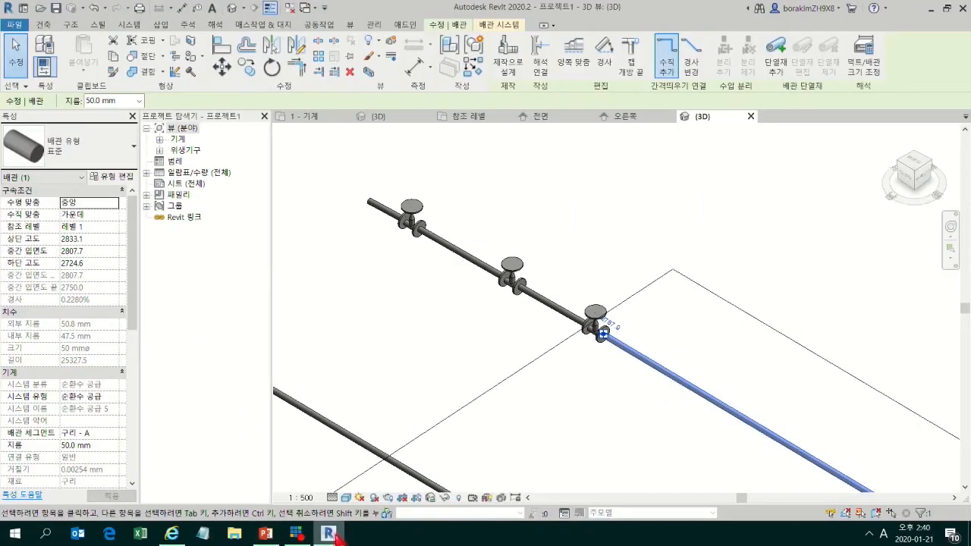
Step: Return to the gate valve family's 3D view and undo the shifts of both flanges
scroll(506, 271, down, 3)
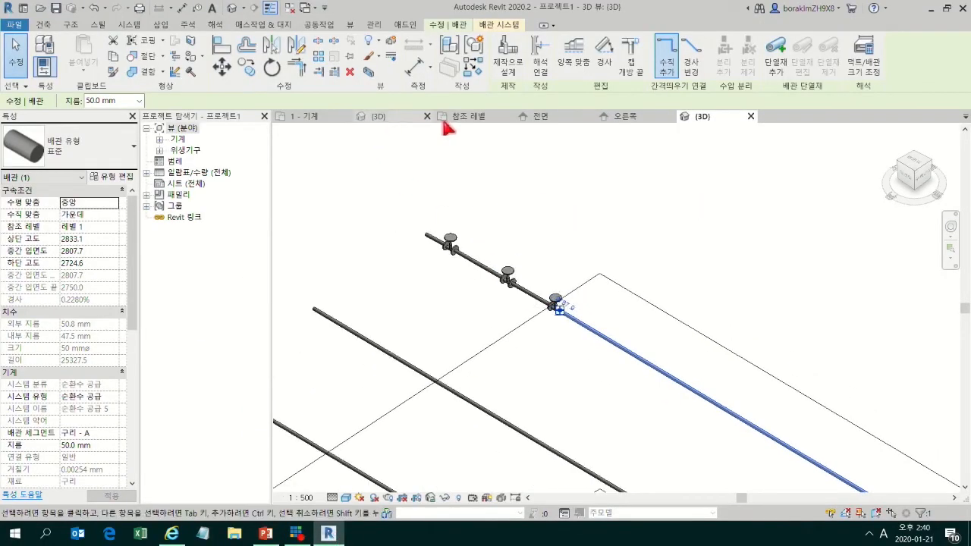
click(495, 118)
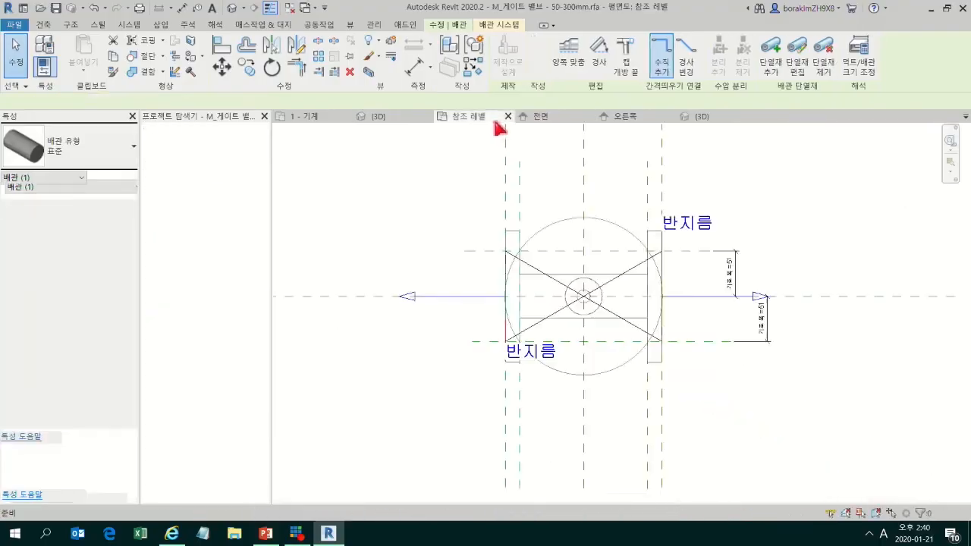
click(233, 9)
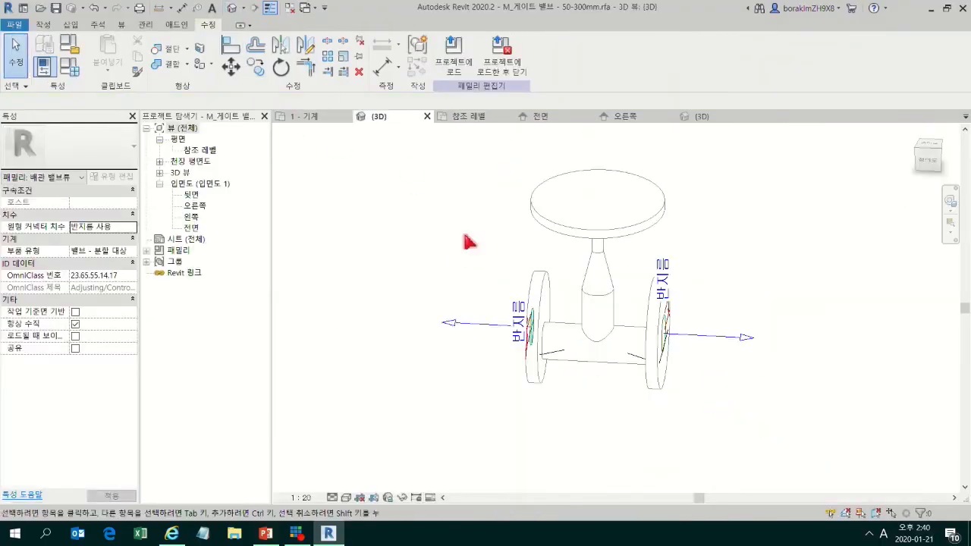
double_click(473, 271)
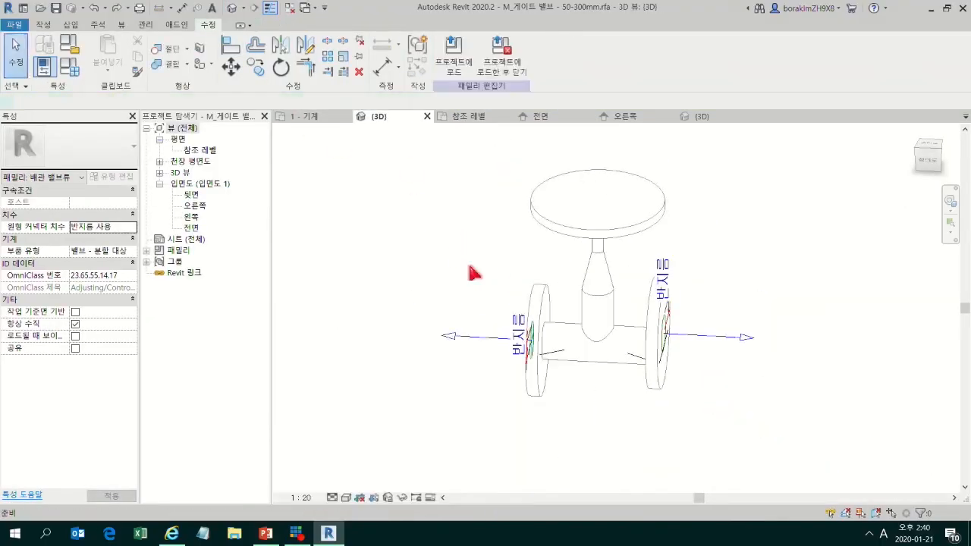
key(ctrl+z)
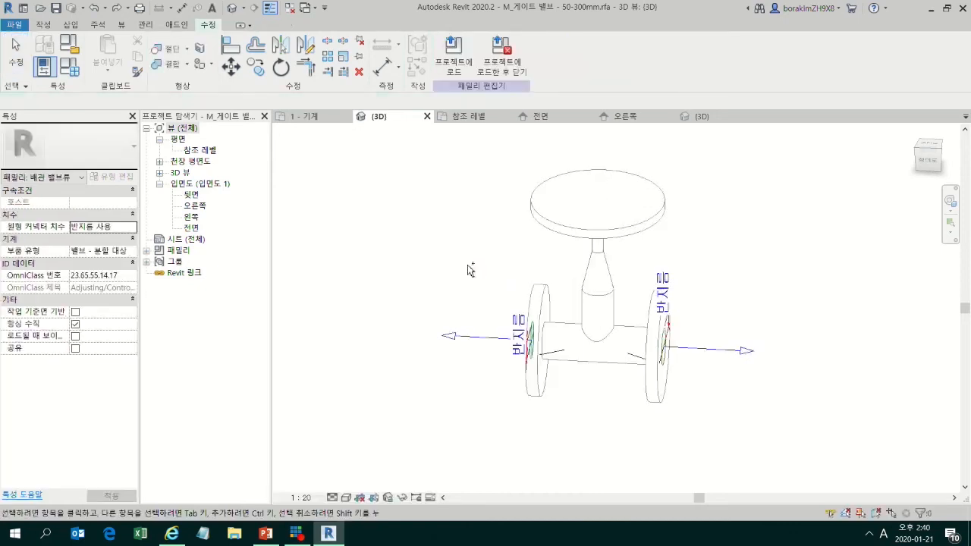
shift+middle_drag(472, 301, 516, 364)
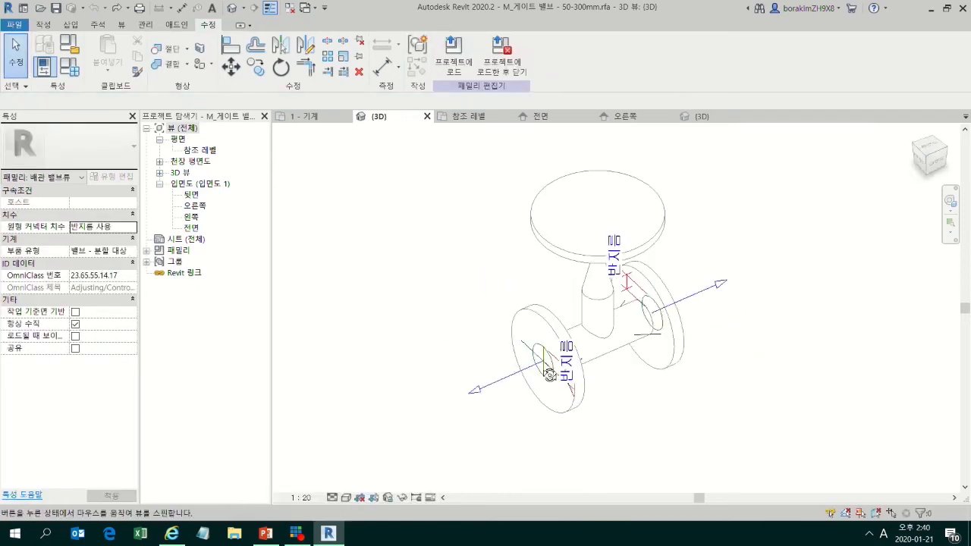
Step: Delete both existing pipe connectors from the gate valve family
click(515, 382)
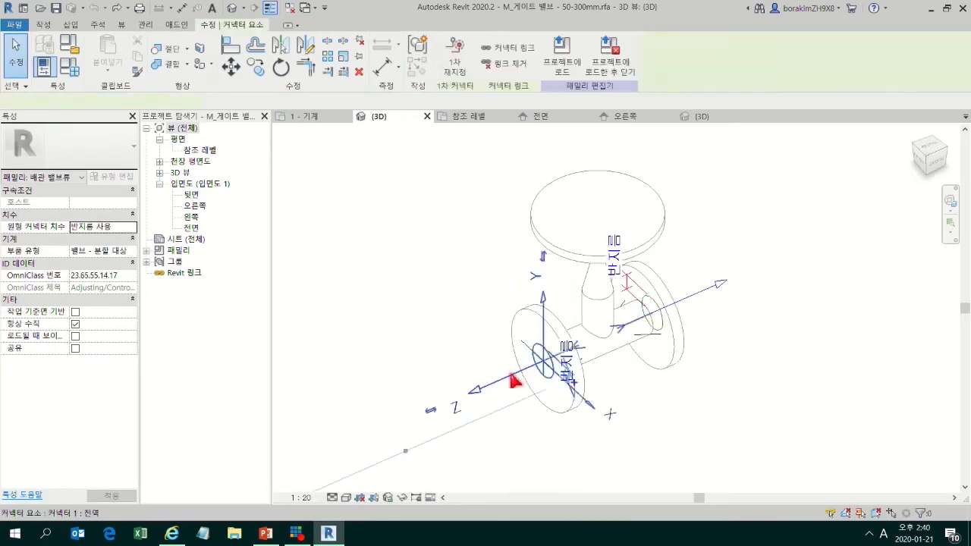
click(740, 311)
click(728, 280)
key(Escape)
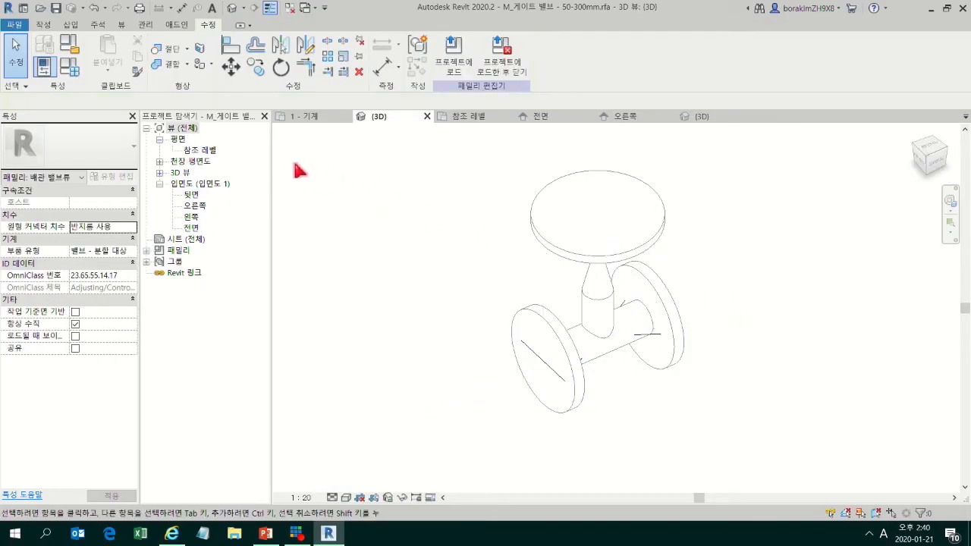
Step: Place new 순환수 공급 pipe connectors on the outer faces of both valve flanges
click(50, 26)
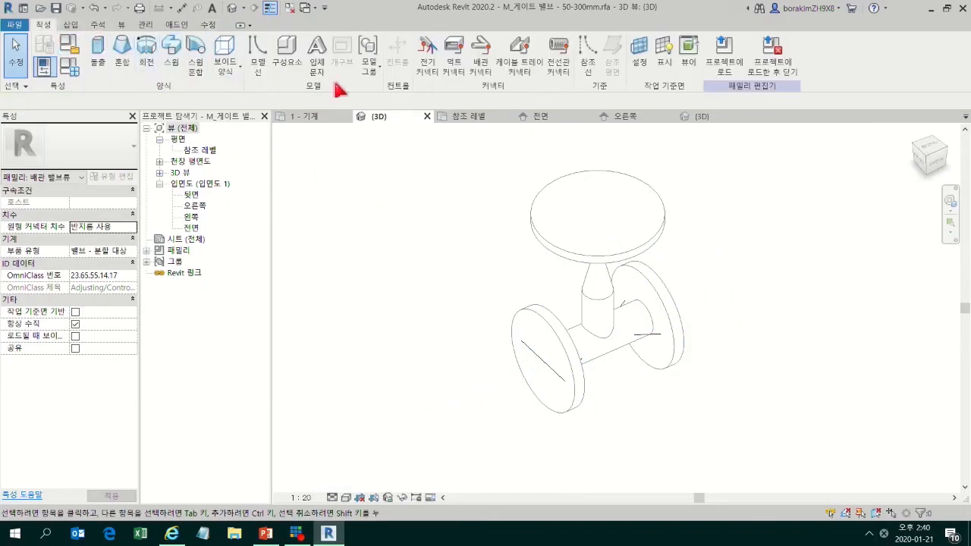
click(479, 72)
middle_drag(442, 396, 426, 341)
click(504, 262)
shift+middle_drag(693, 300, 750, 329)
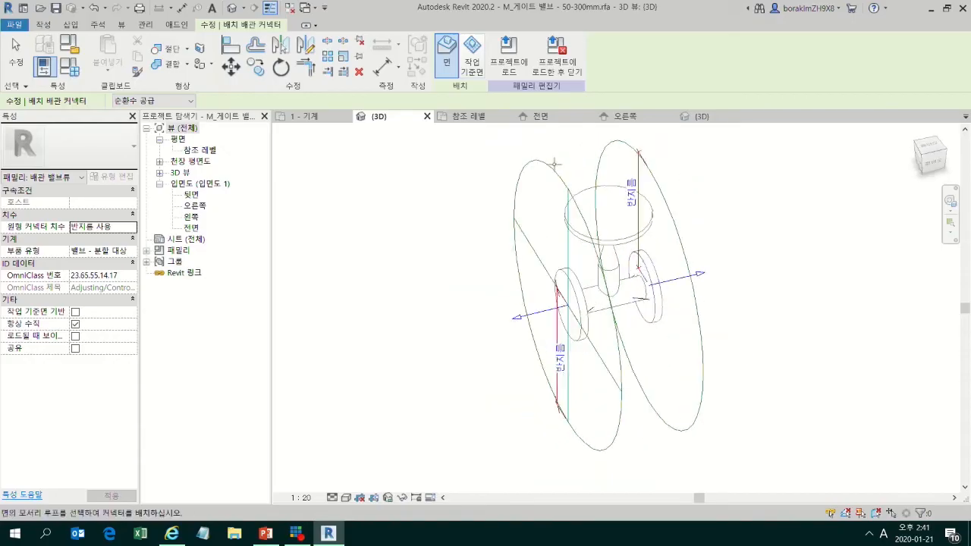
key(Escape)
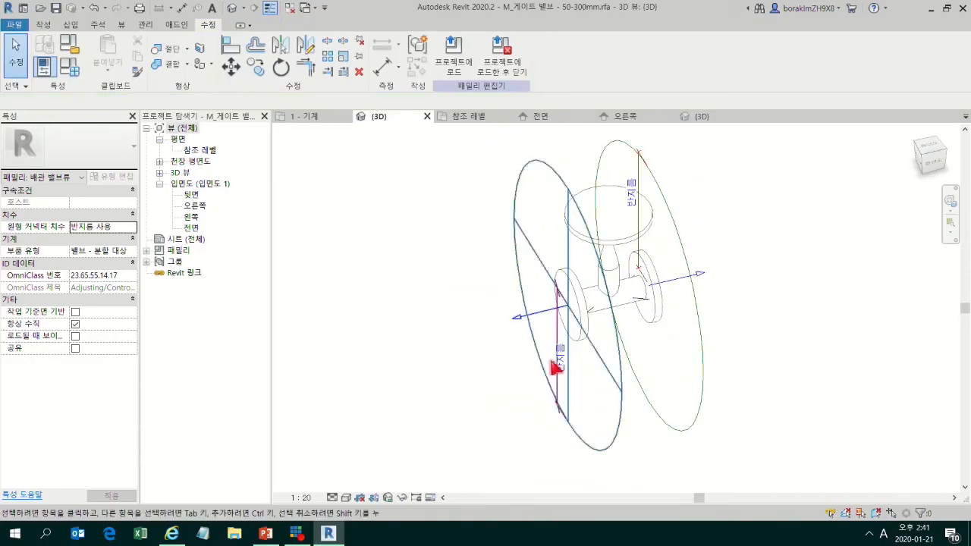
shift+middle_drag(609, 314, 581, 314)
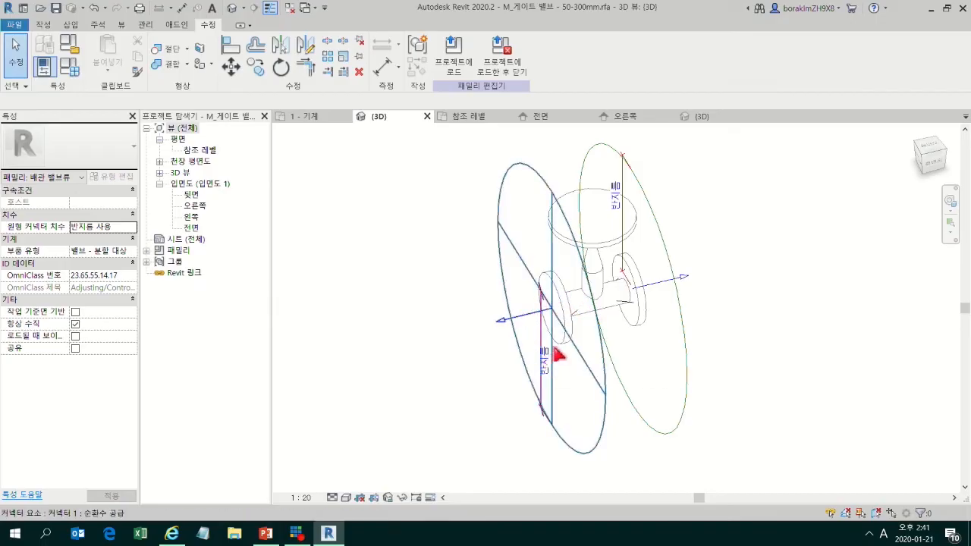
Step: Associate the first new connector's radius with the 공칭 반지름 family parameter
click(522, 175)
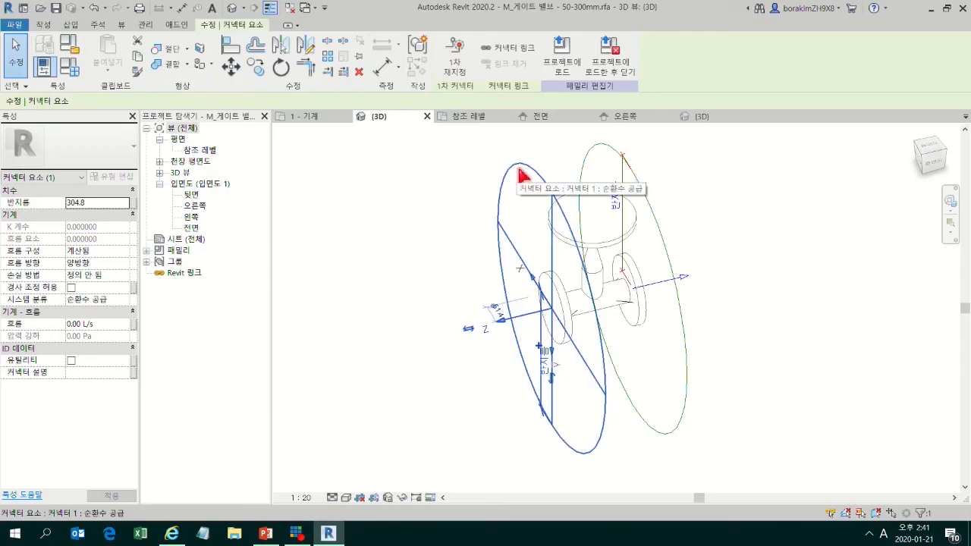
click(134, 204)
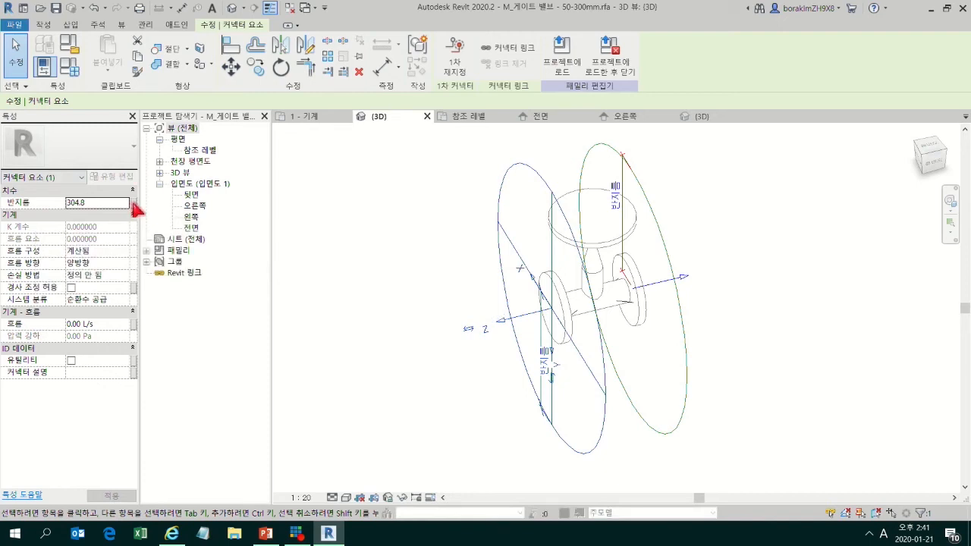
click(398, 229)
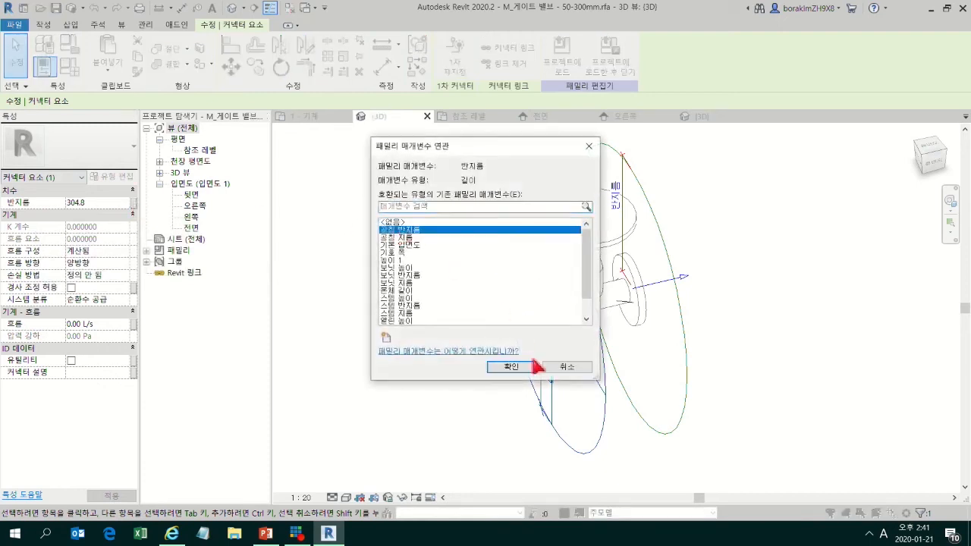
click(523, 366)
click(740, 227)
Step: Associate the opposite flange connector's radius with the 공칭 반지름 family parameter
shift+middle_drag(739, 228, 647, 229)
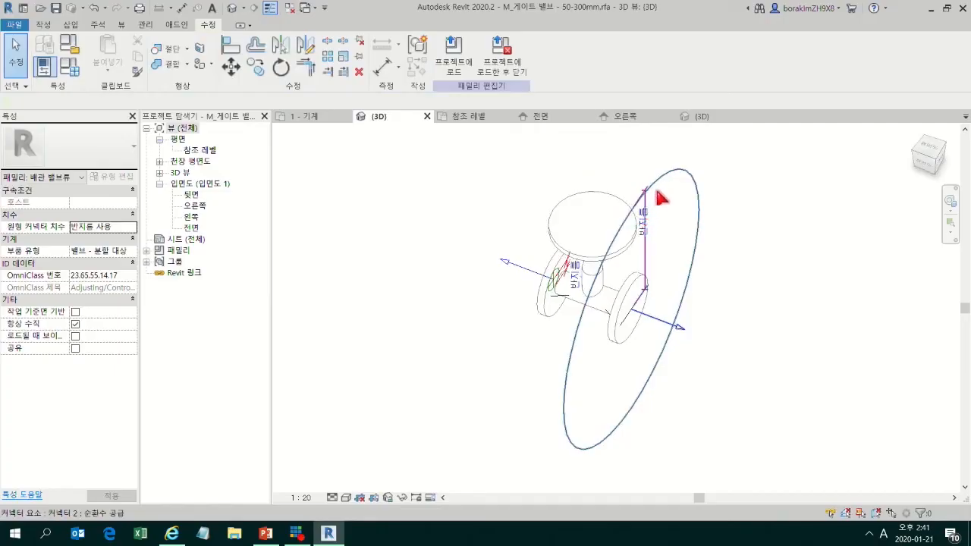
click(655, 180)
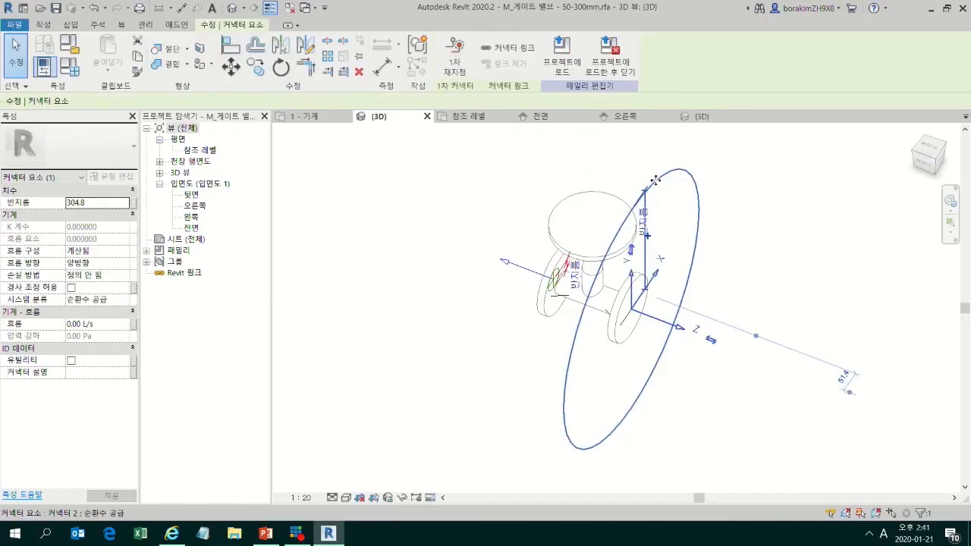
click(133, 206)
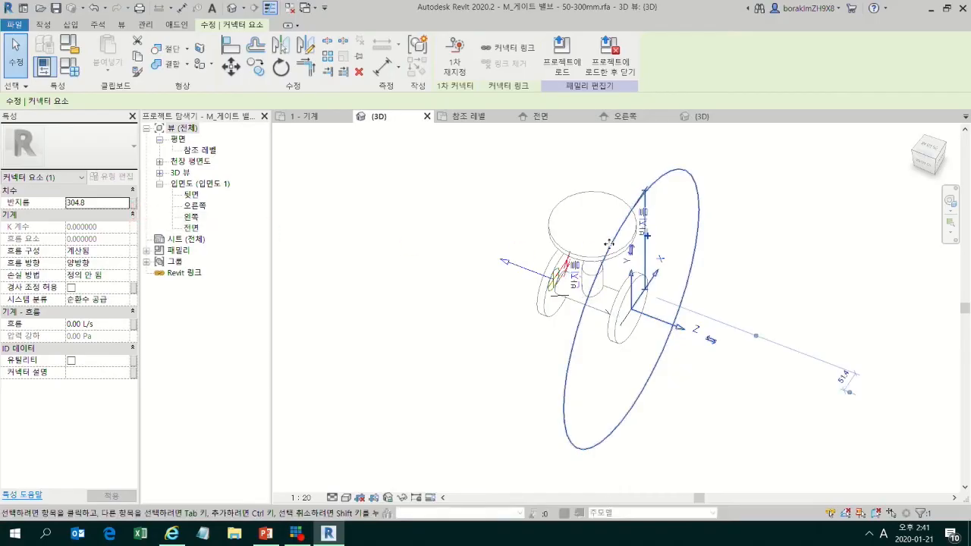
click(134, 205)
click(716, 193)
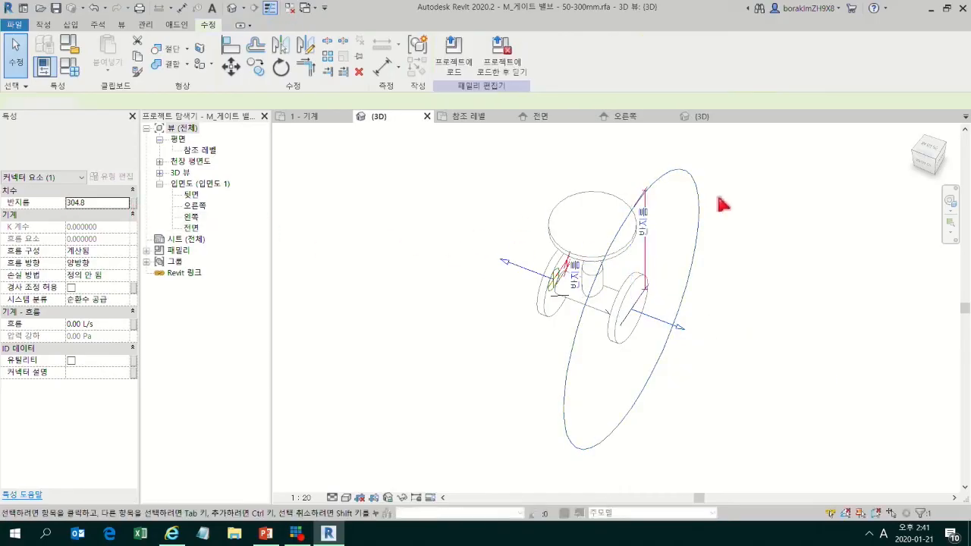
click(680, 171)
click(133, 205)
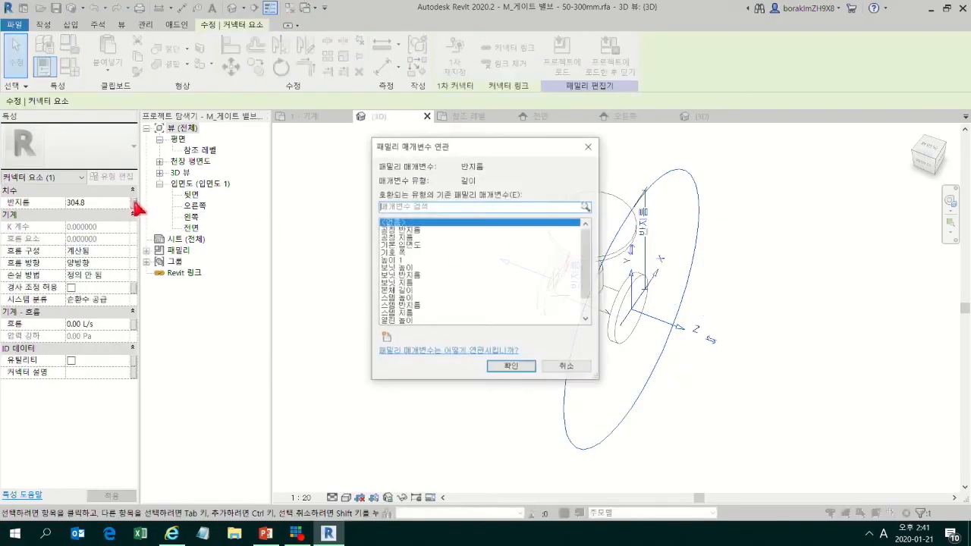
click(411, 230)
click(505, 366)
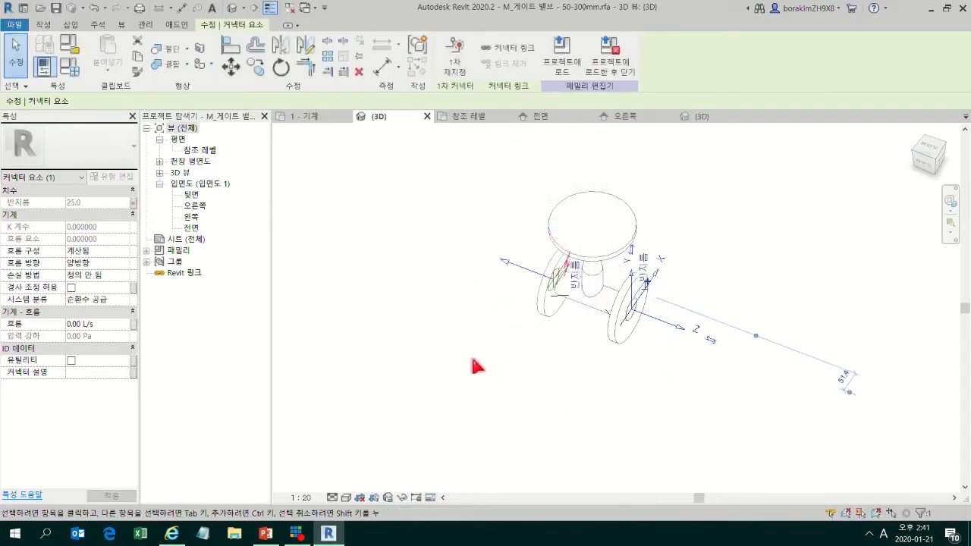
Step: Load the gate valve family into the project, overwriting the existing version and its parameter values
click(559, 66)
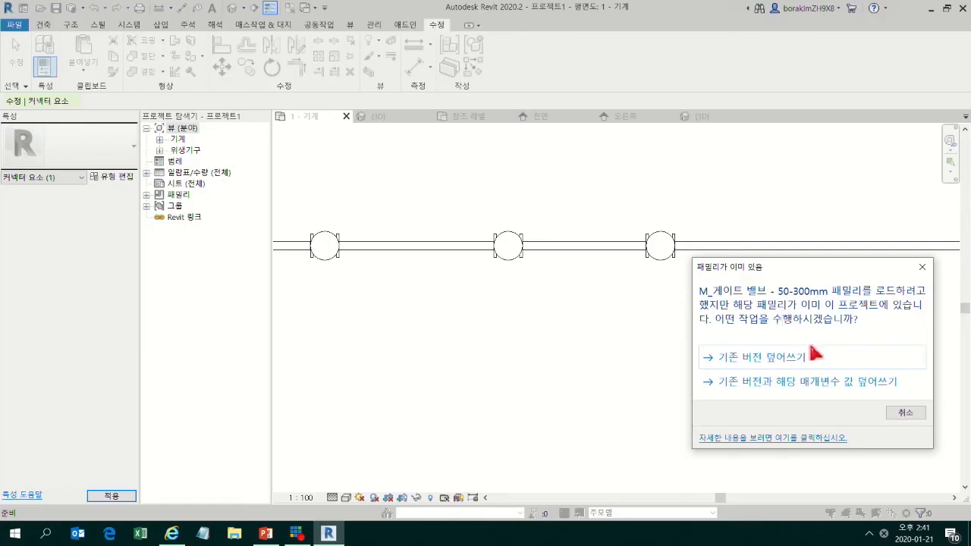
click(820, 385)
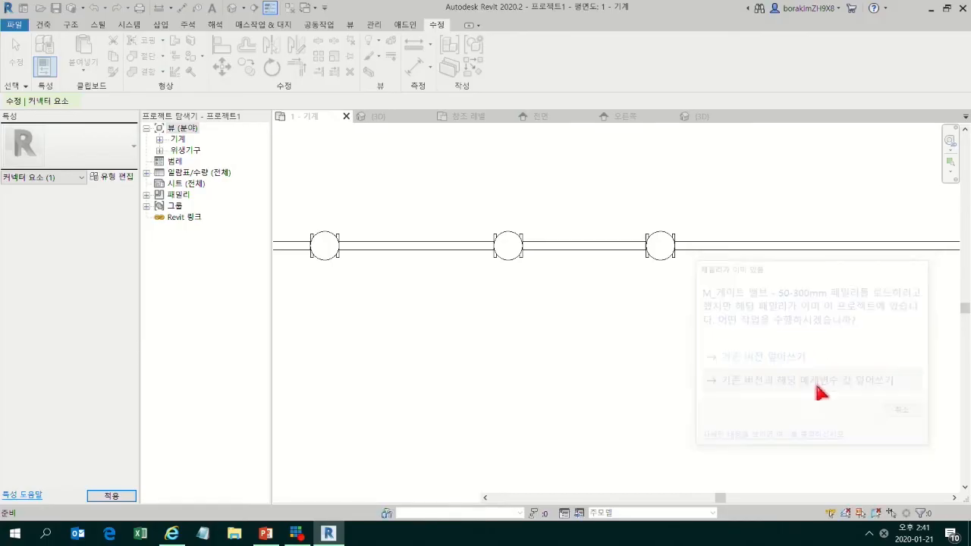
scroll(370, 250, up, 2)
middle_drag(482, 322, 456, 304)
scroll(456, 306, down, 2)
Step: Place two more 50 mm gate valves like the existing one near the start of another pipe in the floor plan
right_click(664, 261)
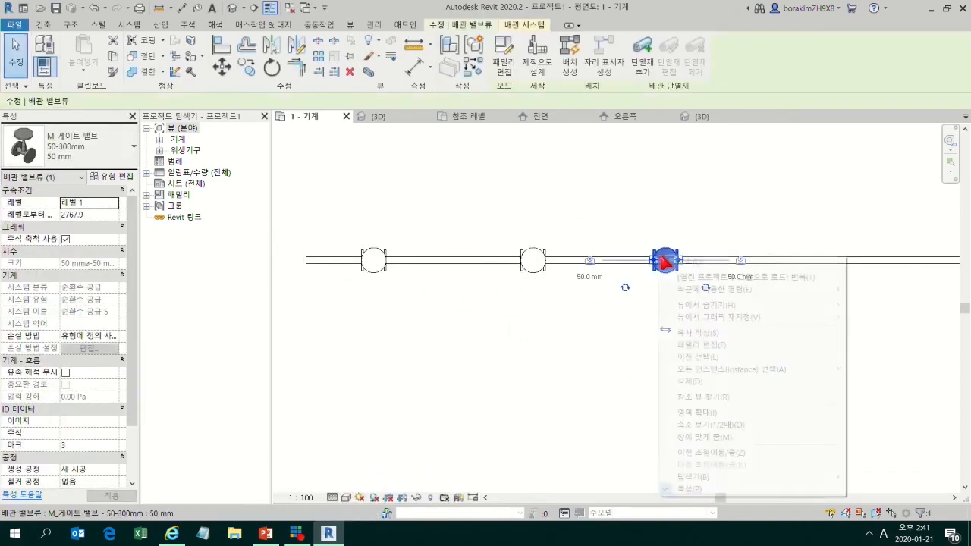
click(671, 335)
scroll(614, 335, down, 1)
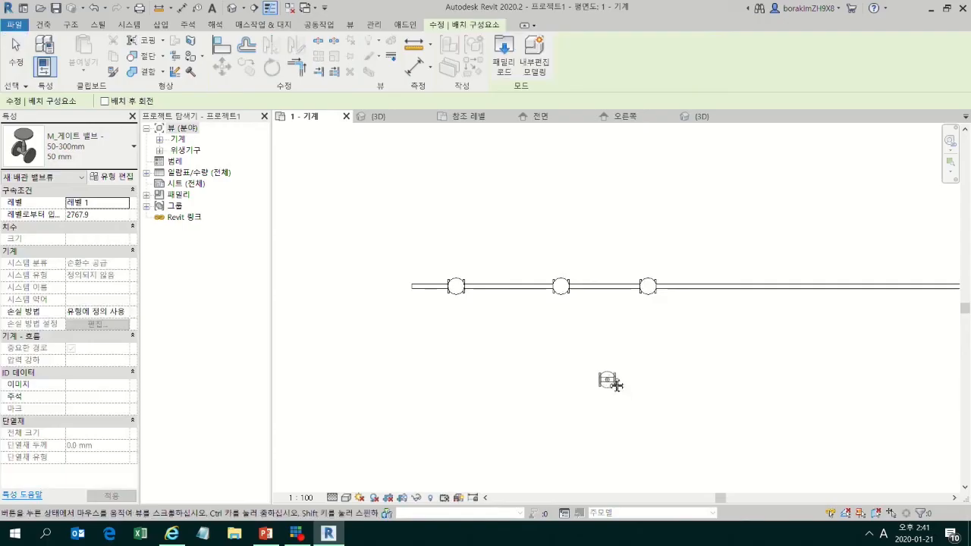
middle_drag(611, 385, 551, 223)
scroll(368, 341, up, 3)
scroll(380, 354, up, 1)
middle_drag(401, 358, 527, 325)
scroll(531, 315, up, 1)
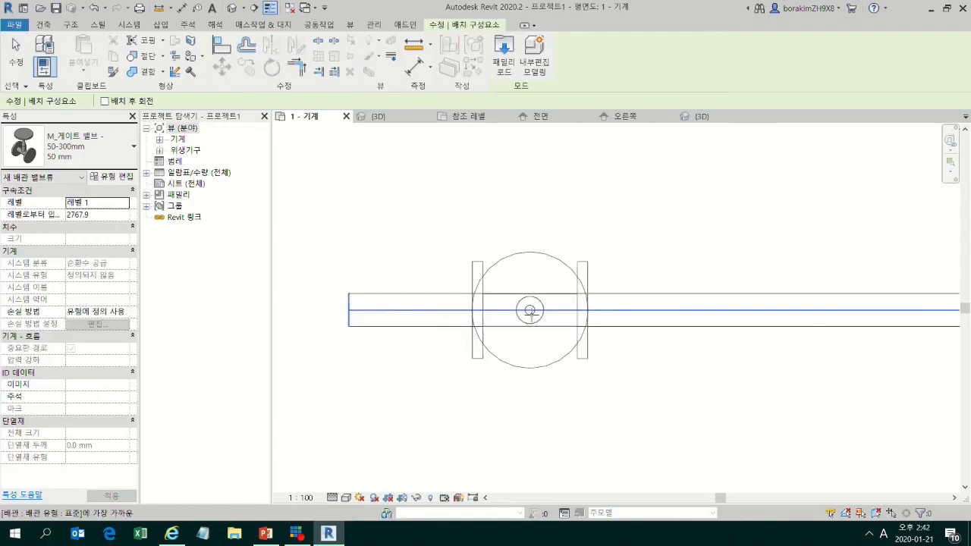
click(529, 310)
click(725, 314)
scroll(726, 317, down, 2)
middle_drag(727, 318, 574, 322)
key(Escape)
key(Escape)
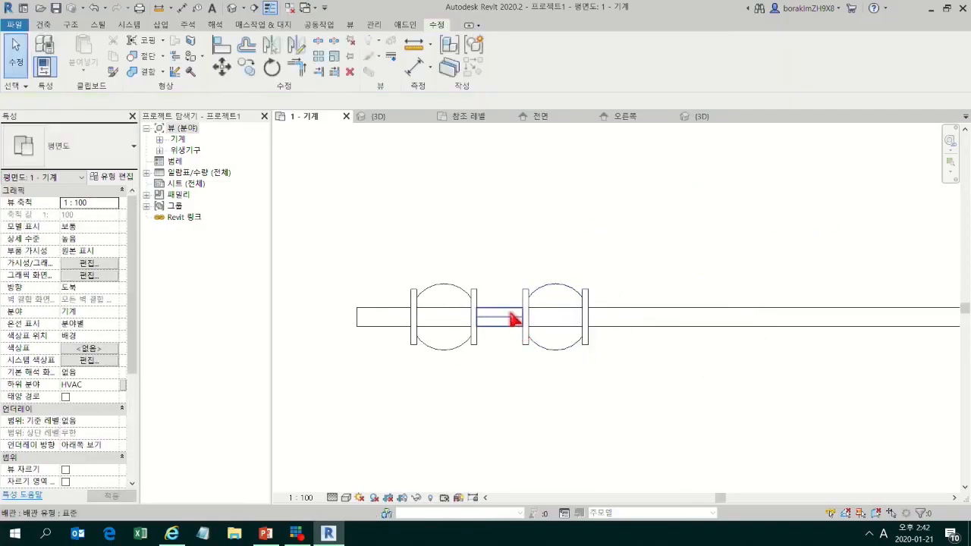
Step: Check the short pipe segment between the two newly placed valves
click(513, 319)
scroll(518, 321, up, 1)
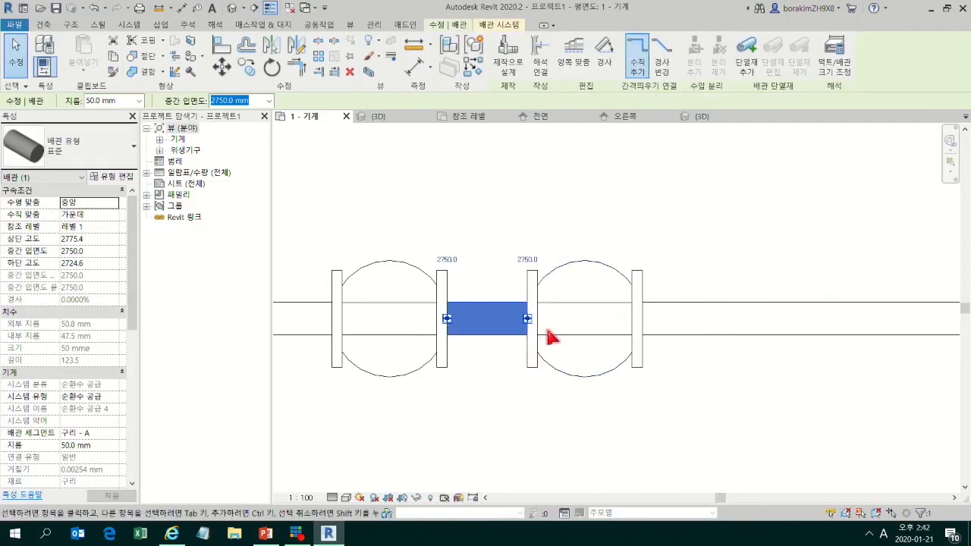
key(Escape)
Step: In the project's 3D view, rotate the second new valve about the pipe axis until its handwheel points upward
click(232, 9)
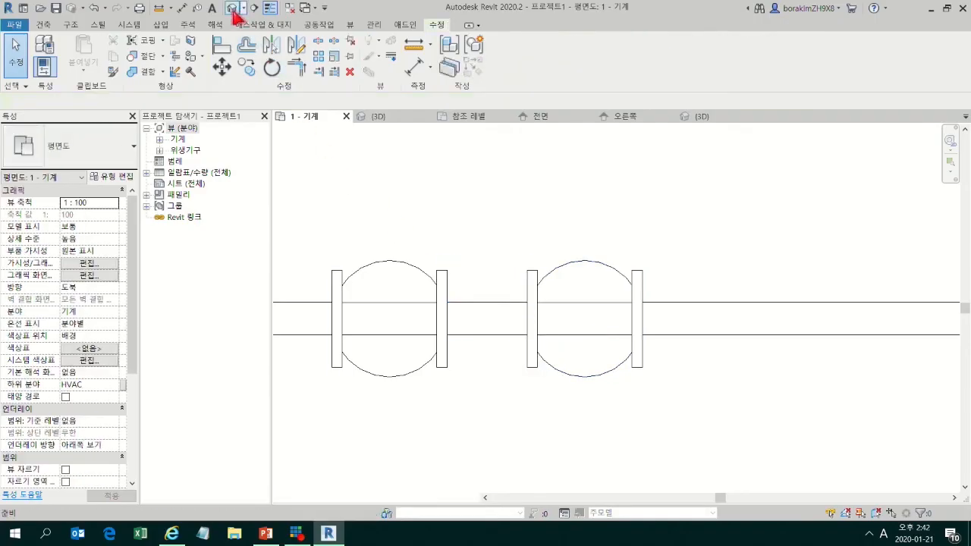
scroll(415, 351, up, 2)
scroll(419, 361, up, 3)
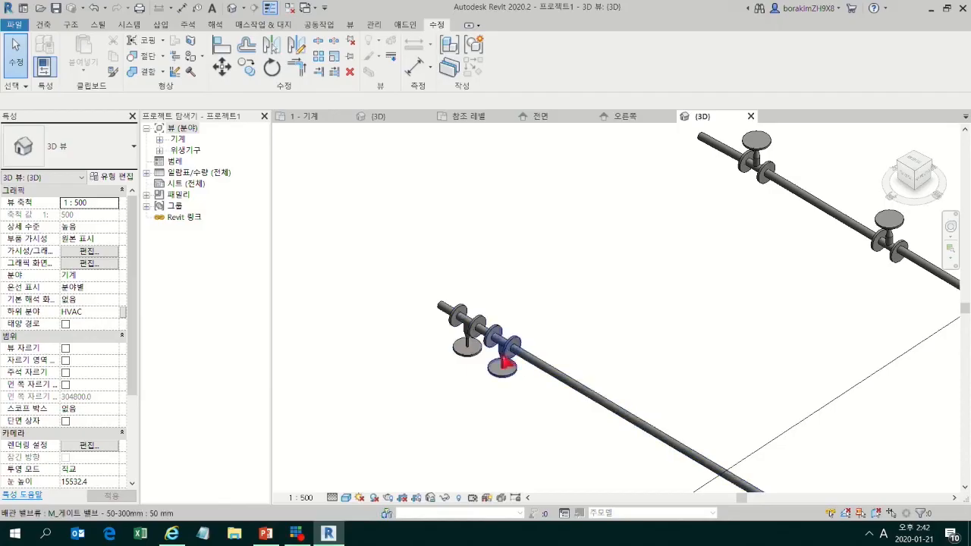
scroll(530, 387, up, 3)
middle_drag(524, 384, 527, 375)
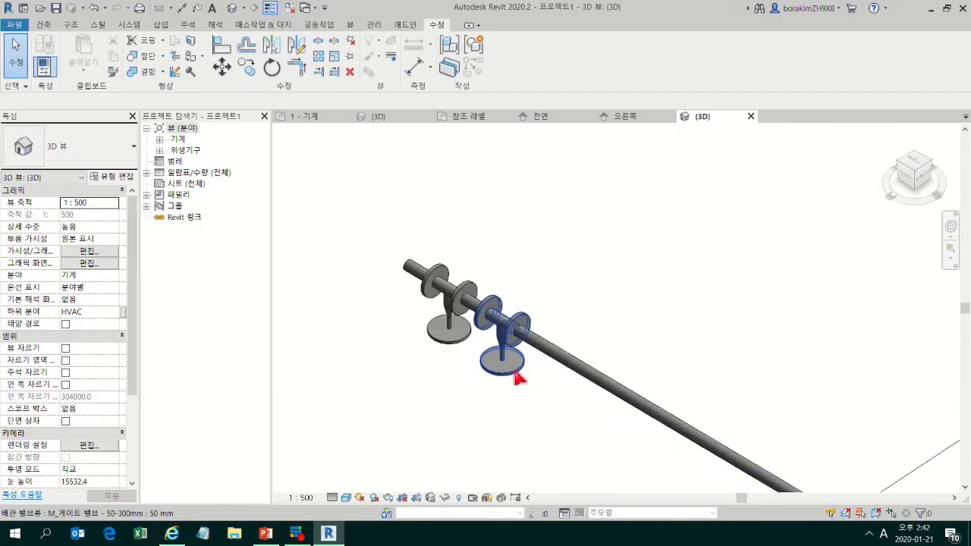
click(506, 343)
scroll(747, 318, down, 2)
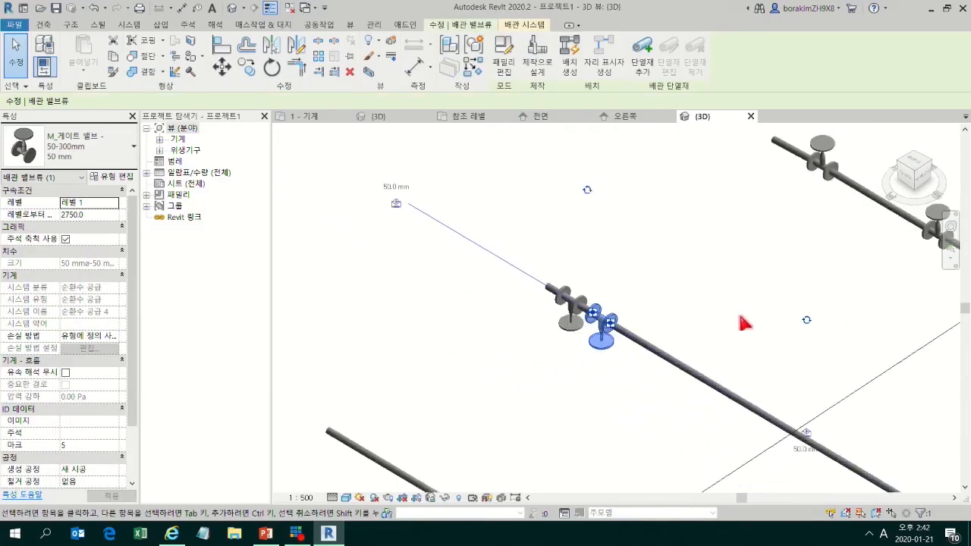
click(807, 324)
click(712, 277)
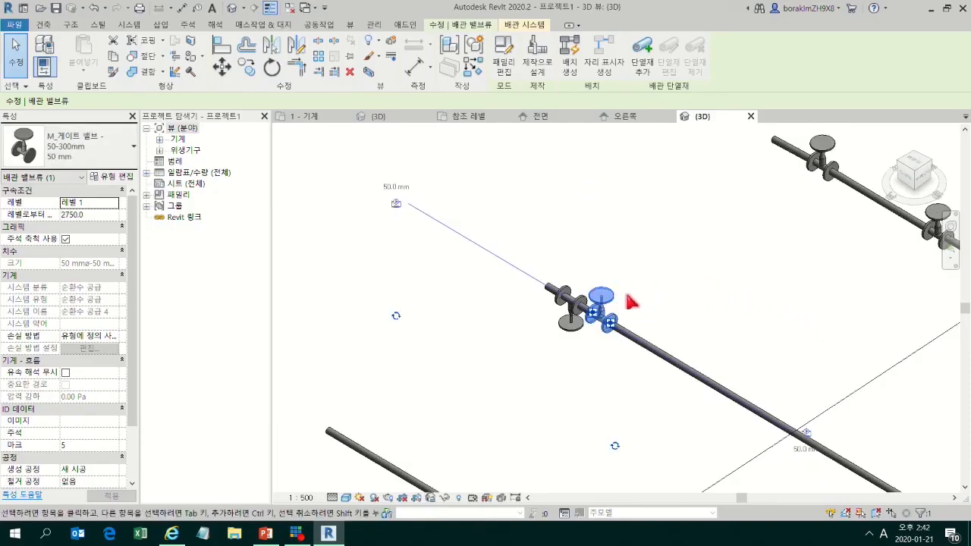
click(468, 175)
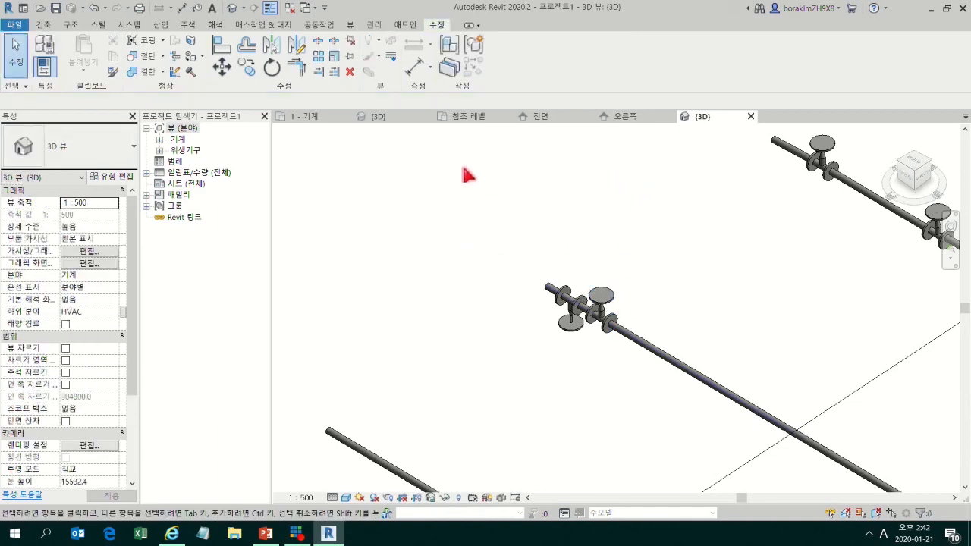
Step: In the gate valve family's 3D view, select one flange's connector and shade the model
click(389, 119)
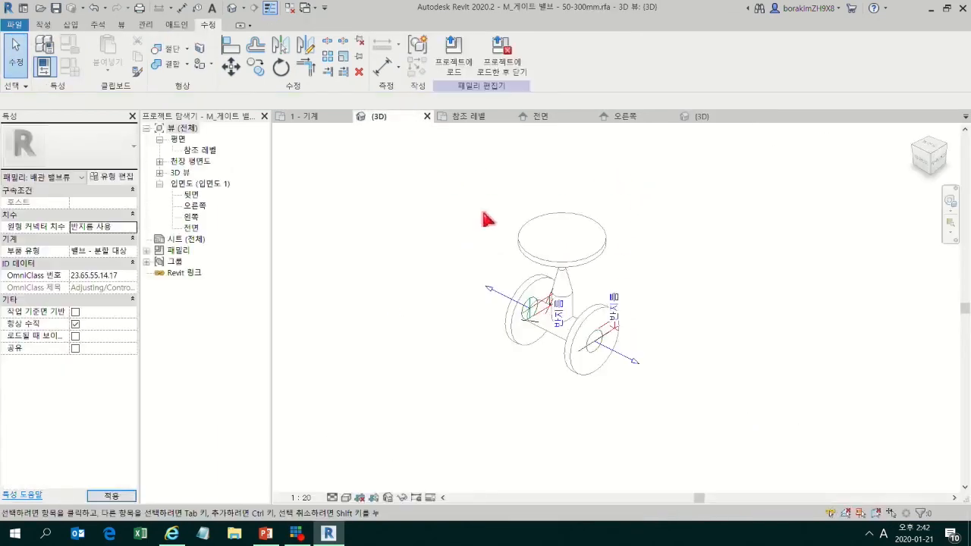
shift+middle_drag(587, 332, 672, 296)
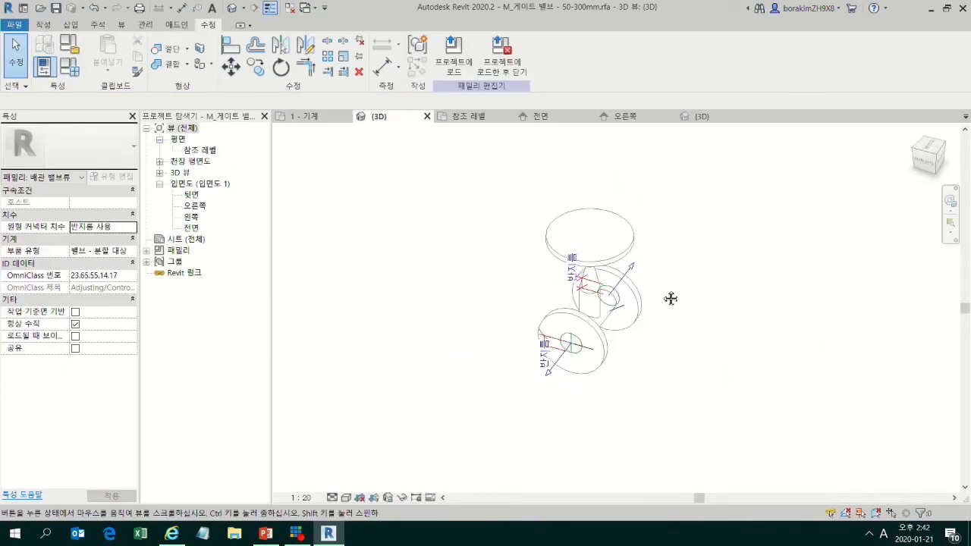
click(565, 343)
click(361, 498)
click(368, 444)
Step: Examine the selected connector's X, Y and Z directions and flip its Y axis to point upward
mouse_move(365, 451)
shift+middle_down()
mouse_move(522, 424)
mouse_move(565, 396)
mouse_move(533, 357)
shift+middle_up()
scroll(562, 395, up, 3)
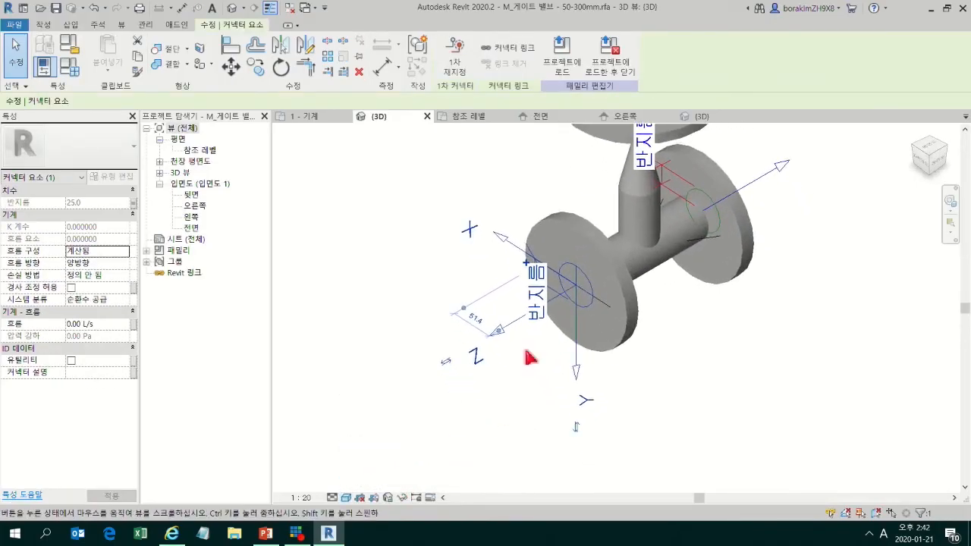
scroll(529, 343, up, 2)
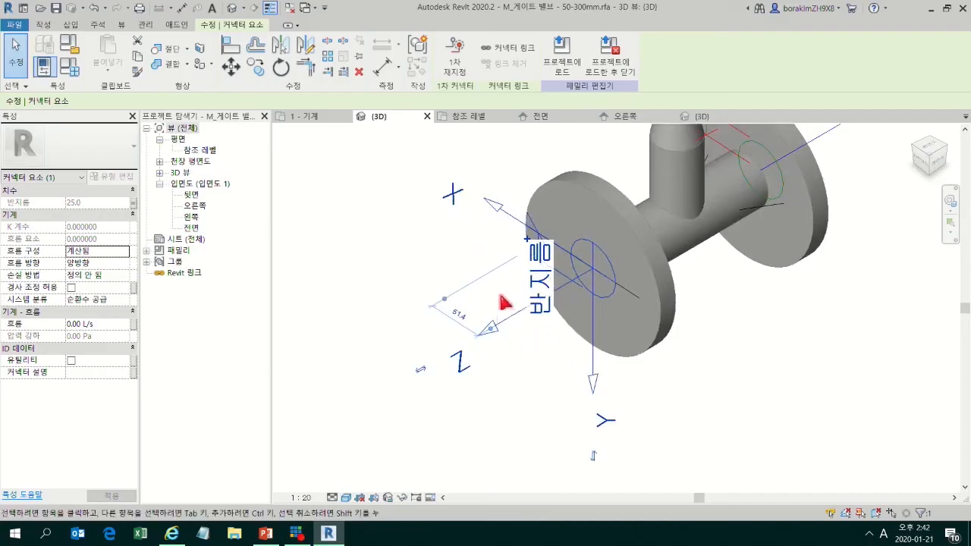
shift+middle_drag(597, 341, 624, 329)
shift+middle_drag(568, 377, 559, 356)
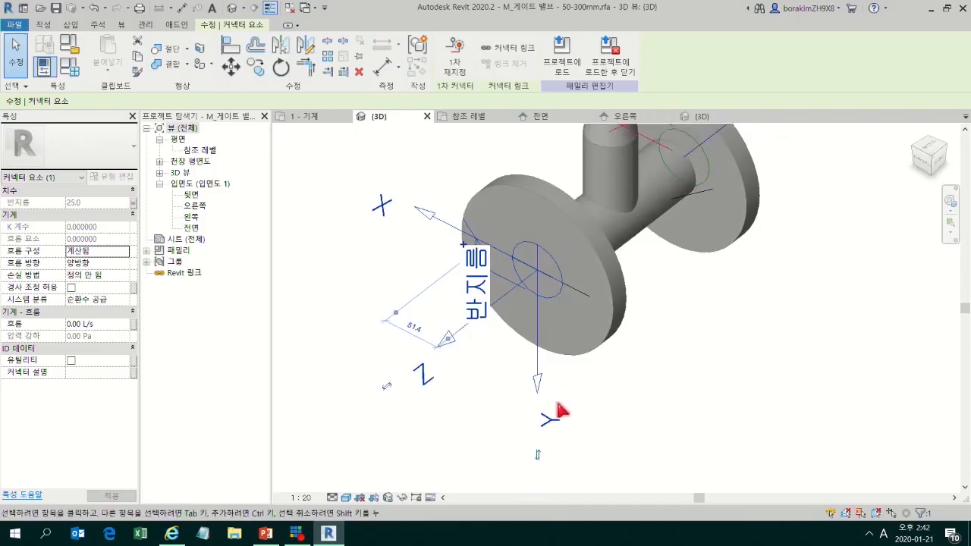
shift+middle_drag(542, 457, 606, 349)
scroll(669, 364, up, 2)
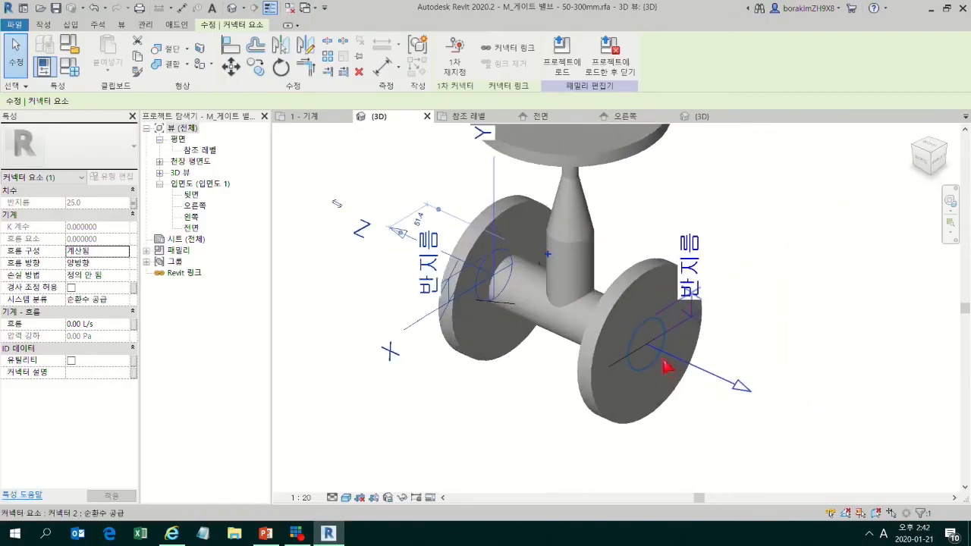
Step: Check the opposite flange connector's axes and load the family into the project, overwriting the existing version and its parameter values
click(677, 364)
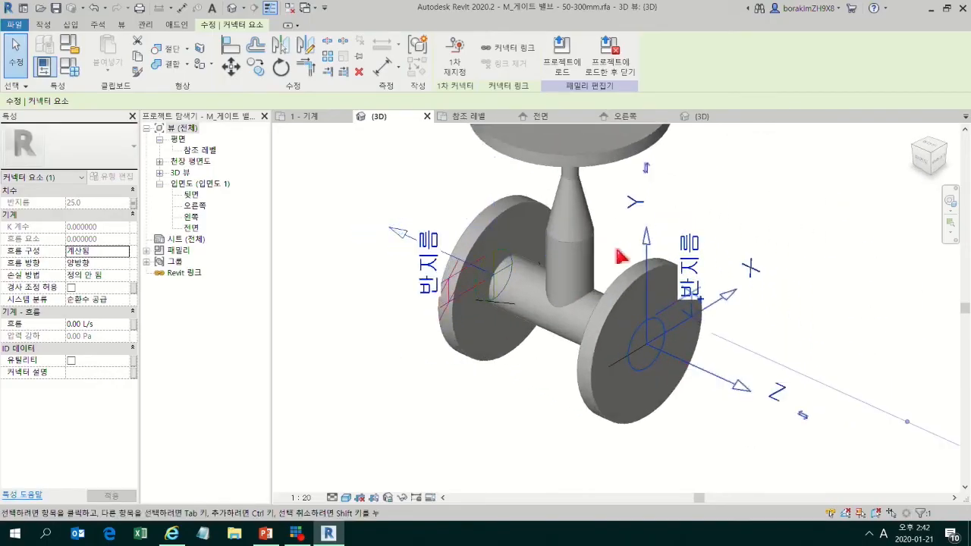
scroll(597, 250, down, 4)
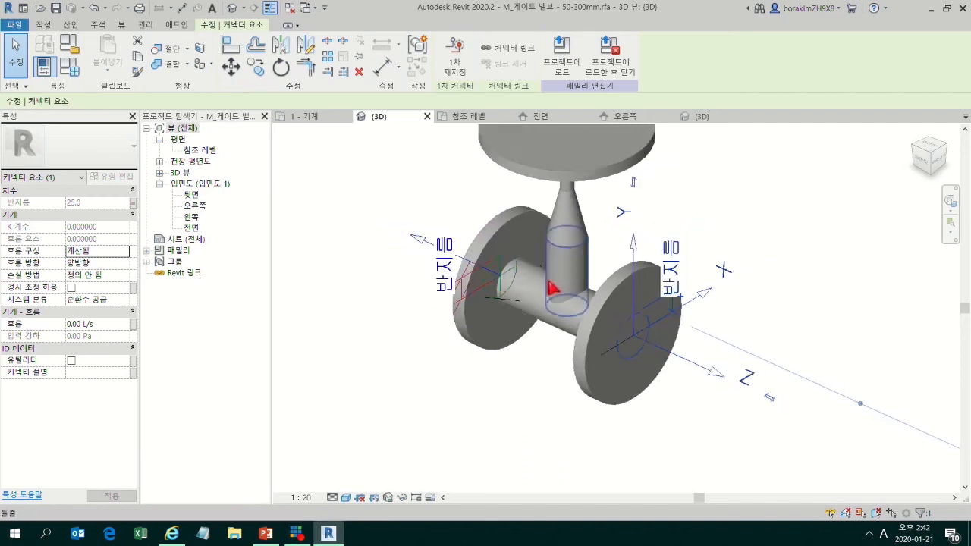
shift+middle_drag(675, 273, 700, 300)
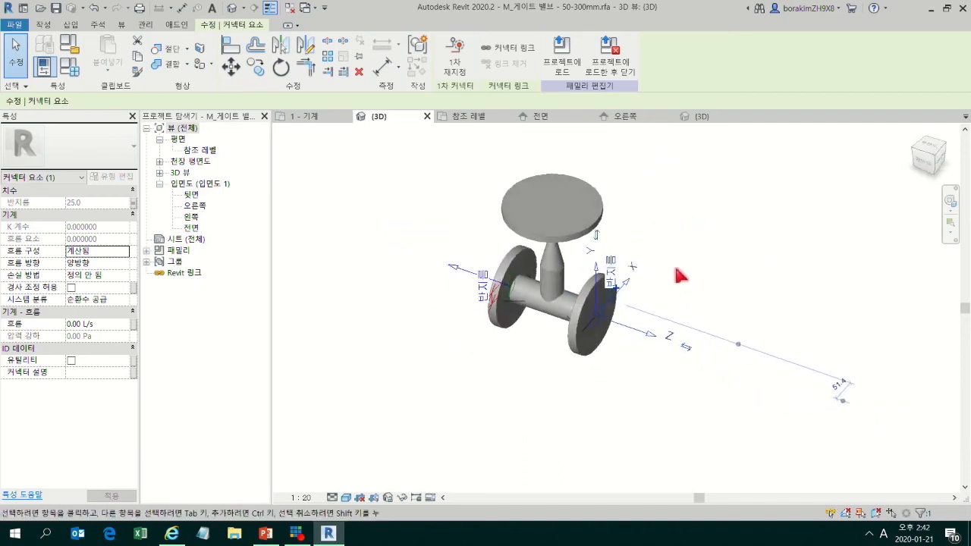
click(562, 53)
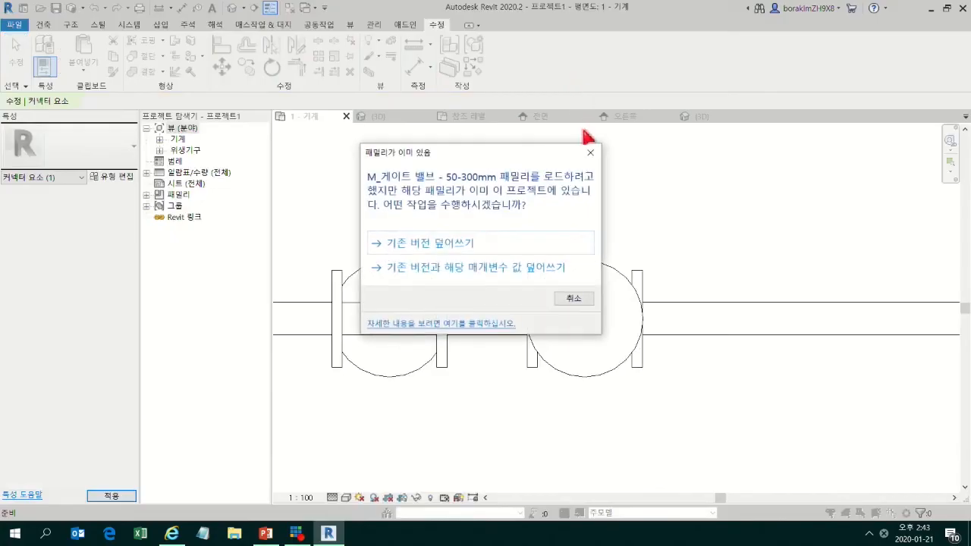
click(520, 272)
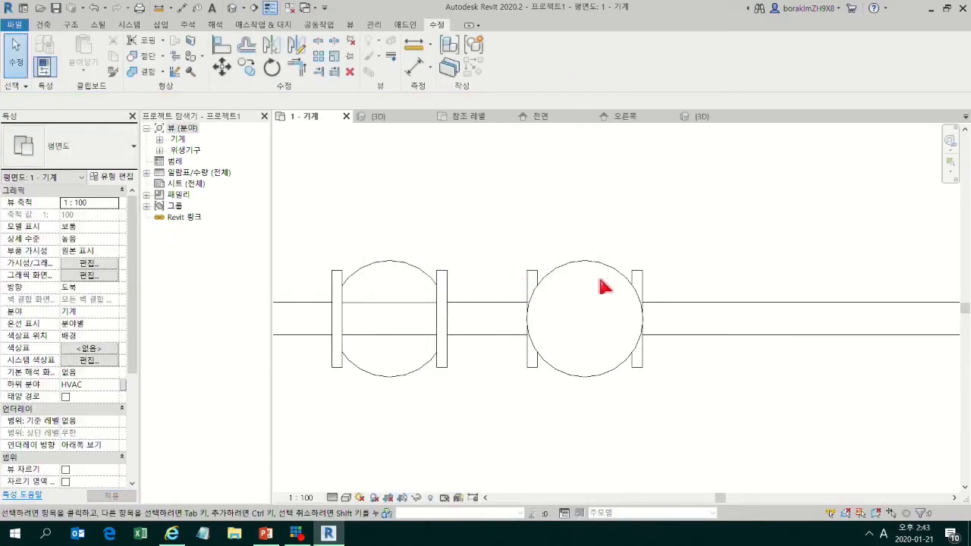
Step: Place two more similar 50 mm gate valves along the same pipe, with the floor plan's visual style set to 음영처리
middle_drag(599, 296, 554, 248)
scroll(559, 230, down, 2)
scroll(570, 258, up, 2)
click(556, 241)
right_click(550, 232)
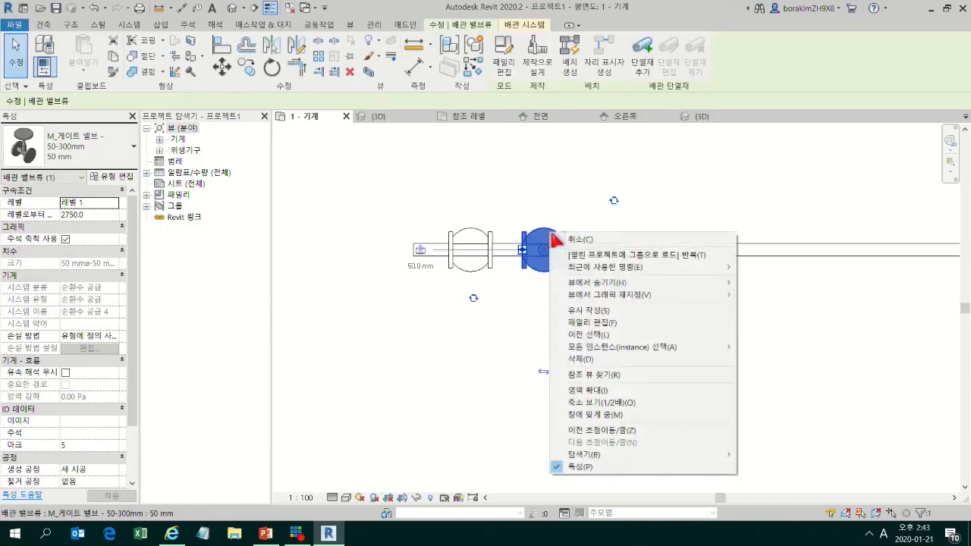
click(610, 313)
scroll(697, 295, down, 2)
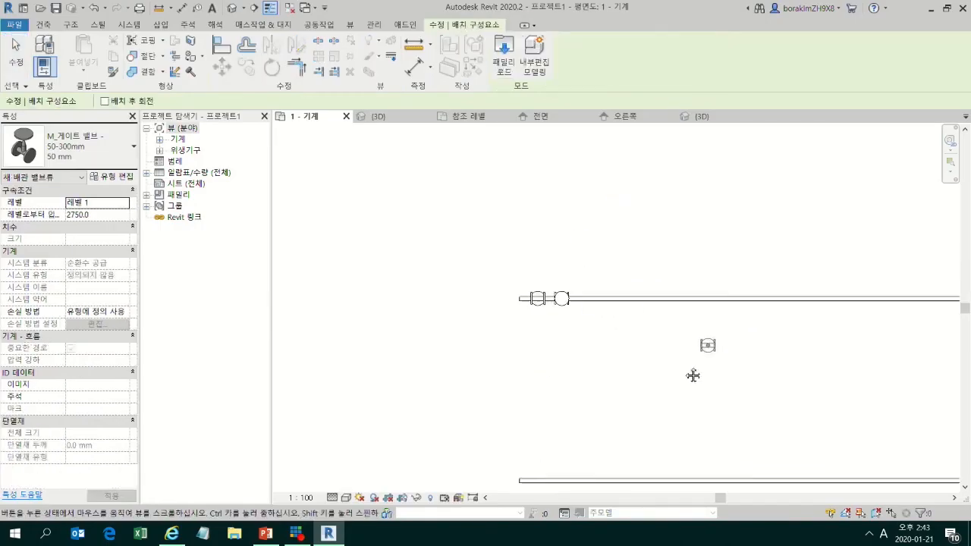
scroll(571, 346, up, 4)
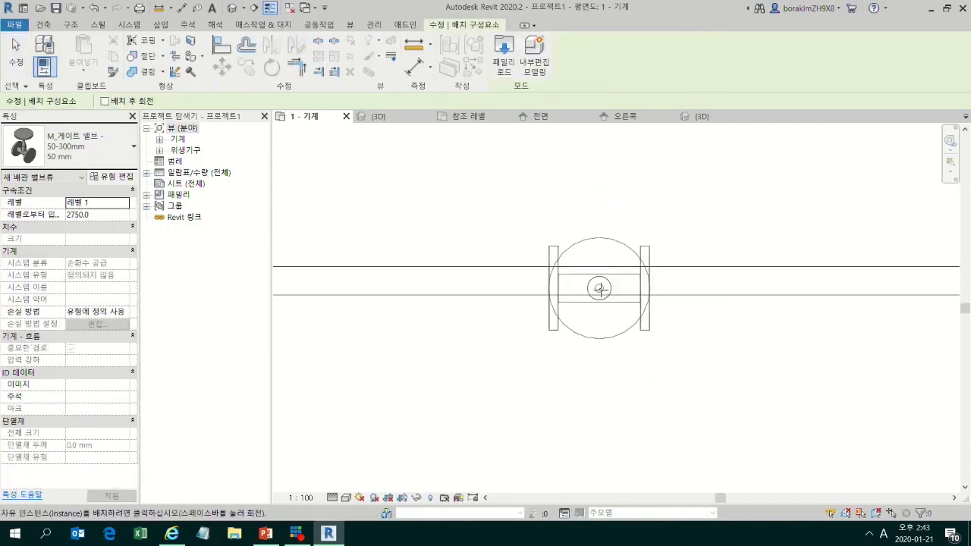
click(345, 497)
click(376, 447)
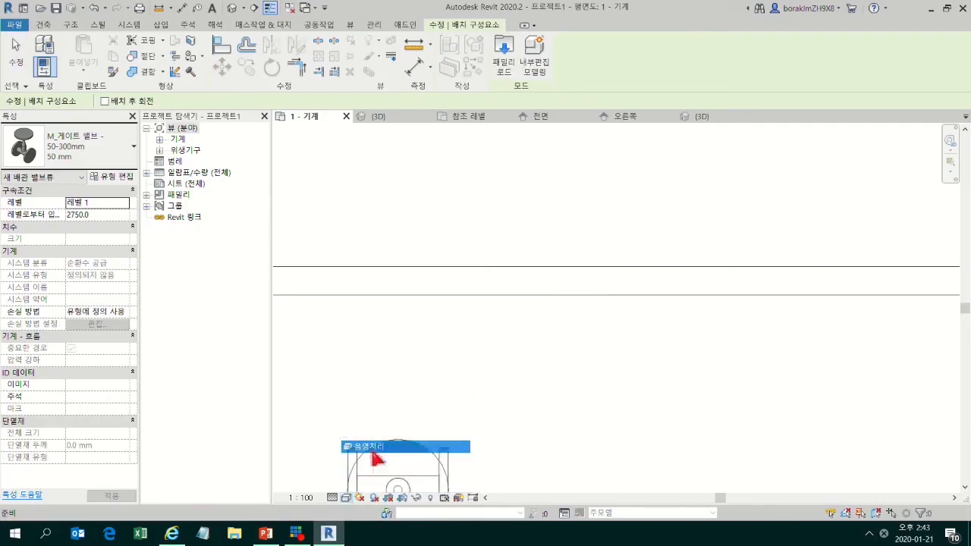
click(547, 282)
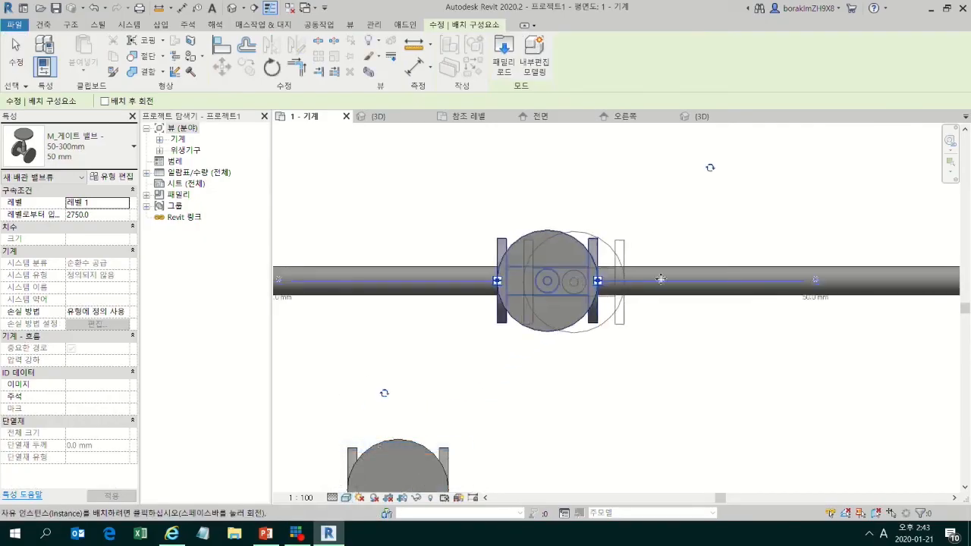
click(733, 282)
key(Escape)
key(Escape)
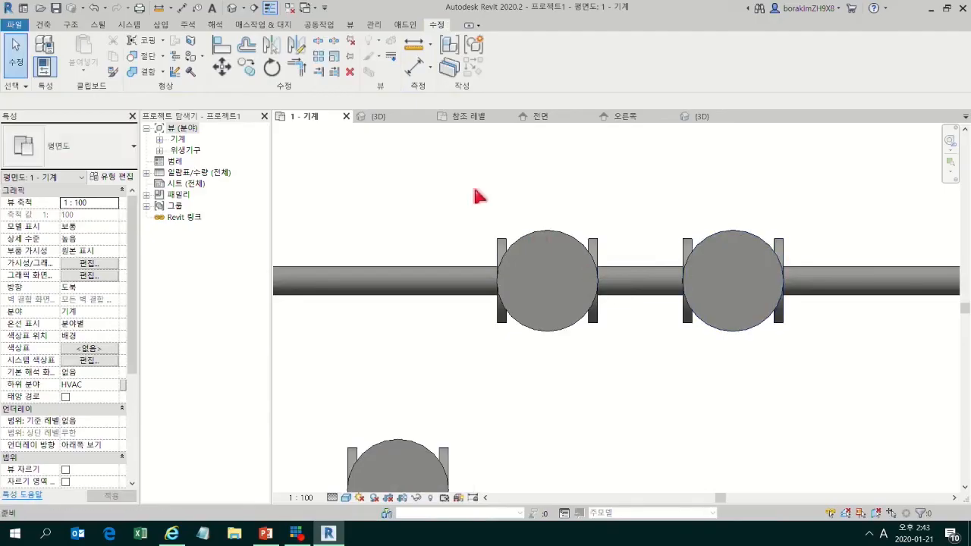
Step: Inspect the orientation of the newly placed valves in the project's 3D view and compare them with the earlier pair
click(233, 9)
scroll(561, 334, up, 8)
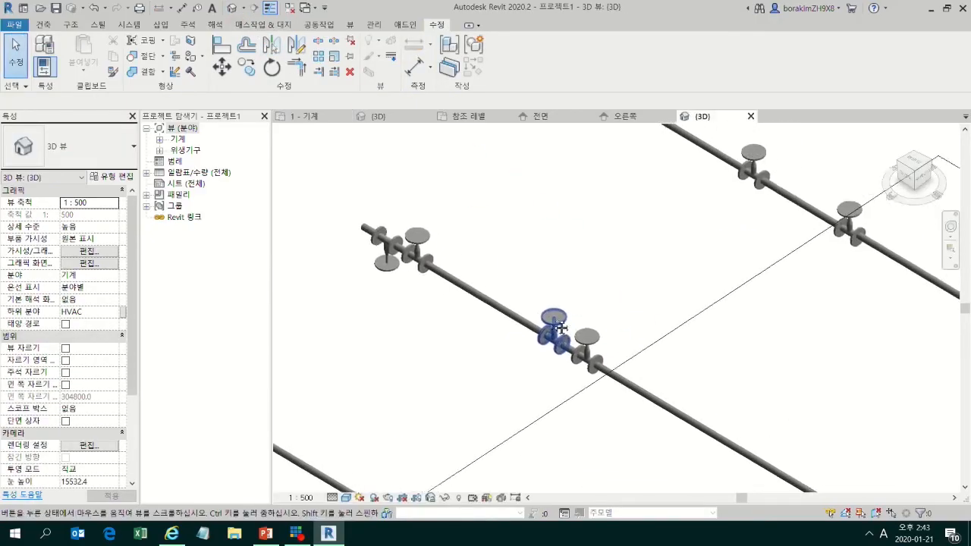
scroll(568, 347, up, 3)
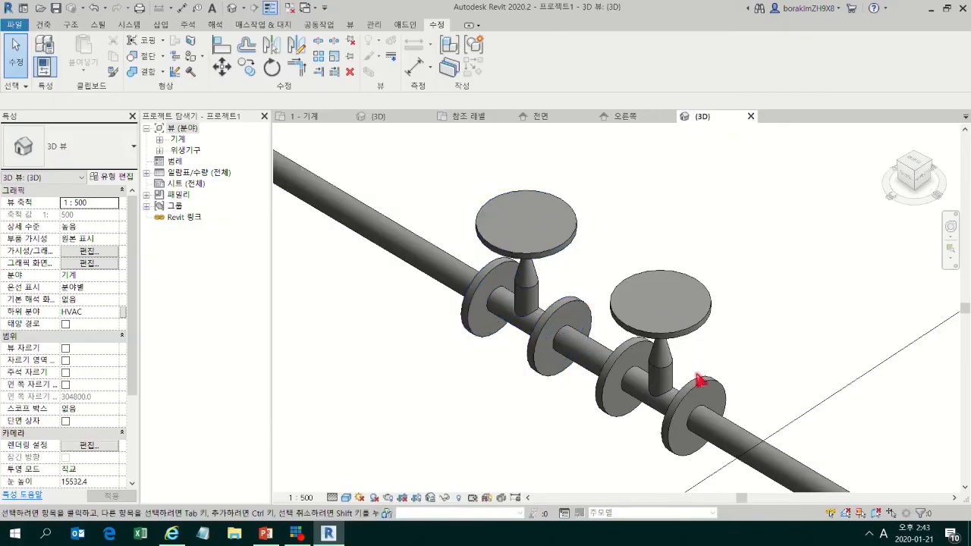
scroll(584, 326, down, 2)
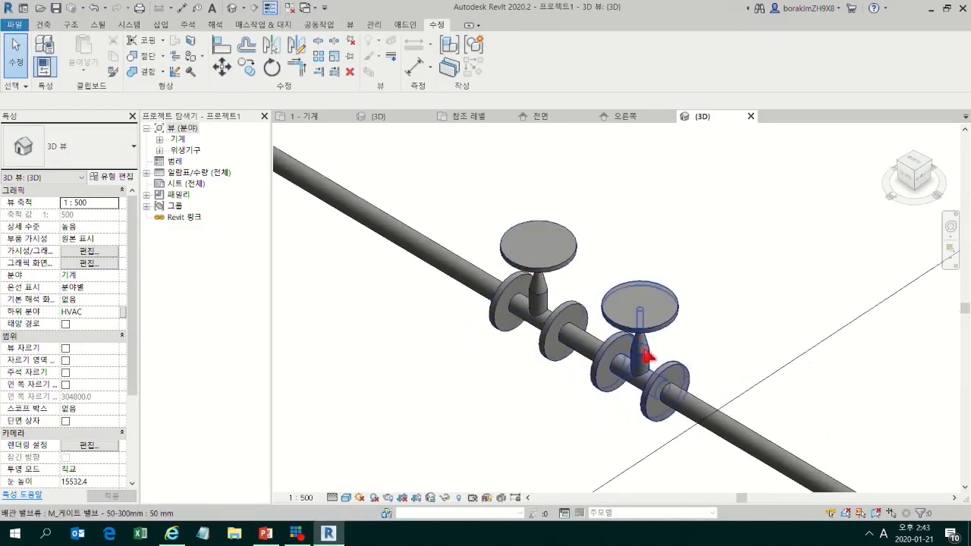
scroll(625, 350, down, 3)
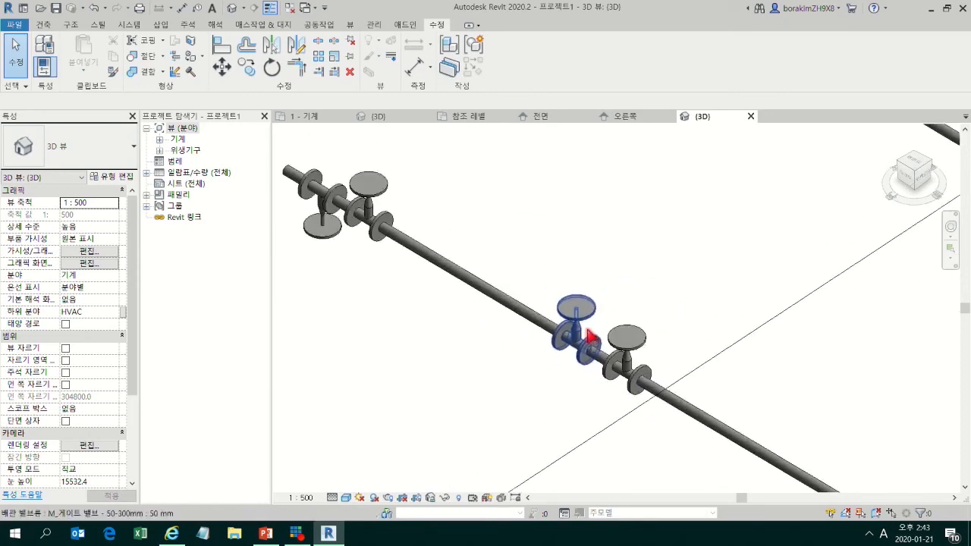
Step: Switch to PowerPoint, start the slide show from the current slide and advance to the connector creation order point
click(267, 534)
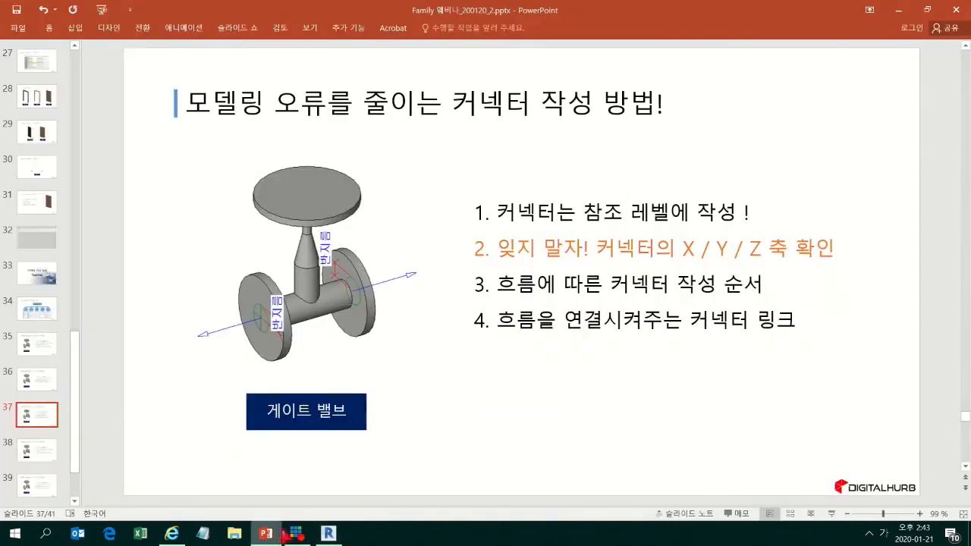
key(shift+F5)
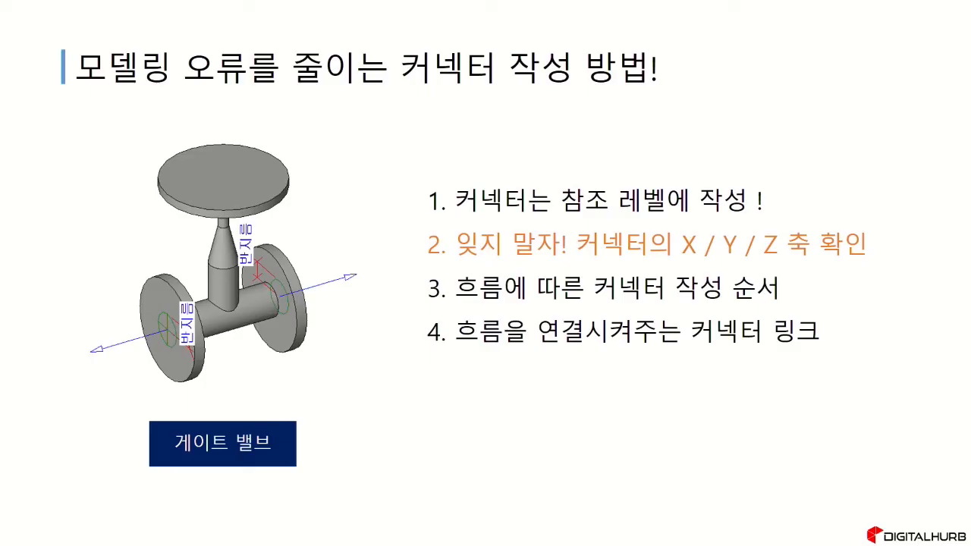
key(Right)
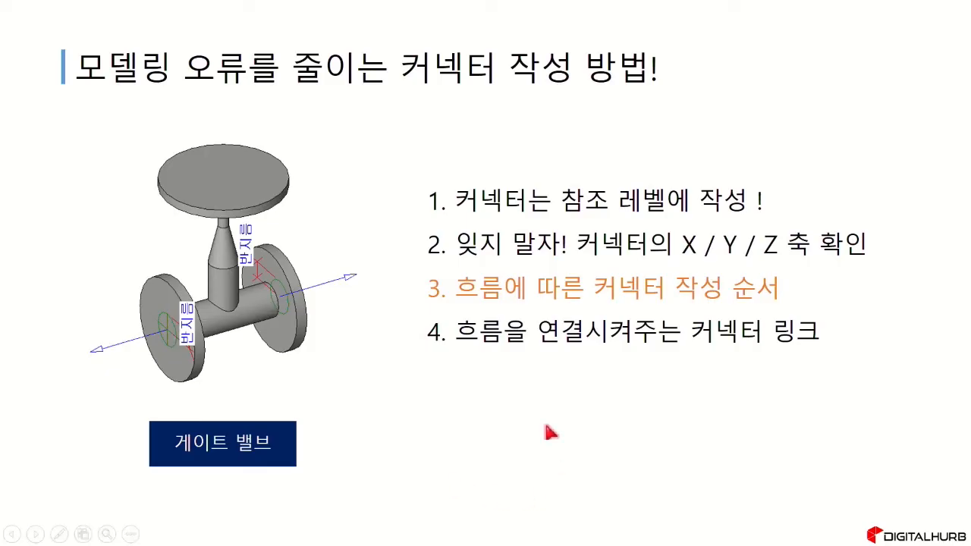
Step: End the slide show, switch to Revit and inspect one flange connector in the gate valve family's 3D view
key(Escape)
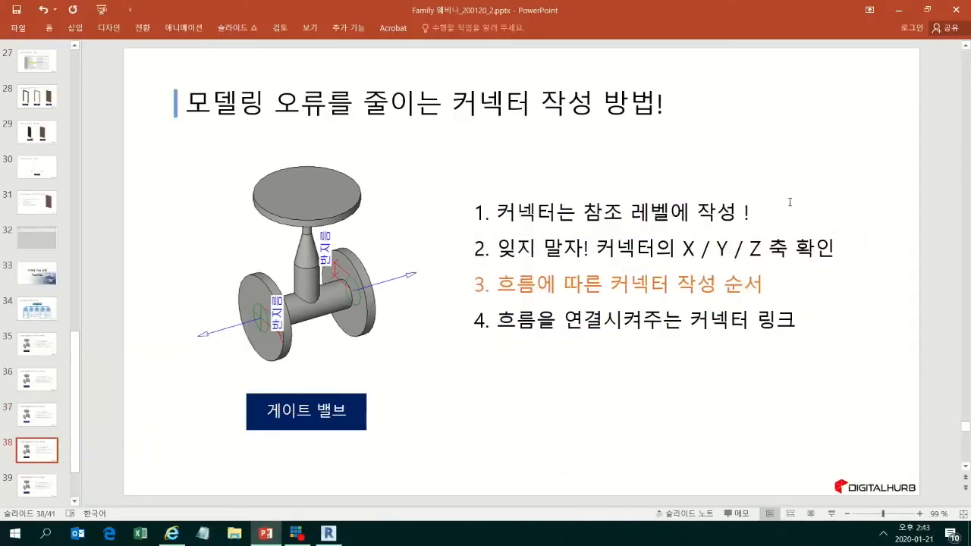
click(333, 538)
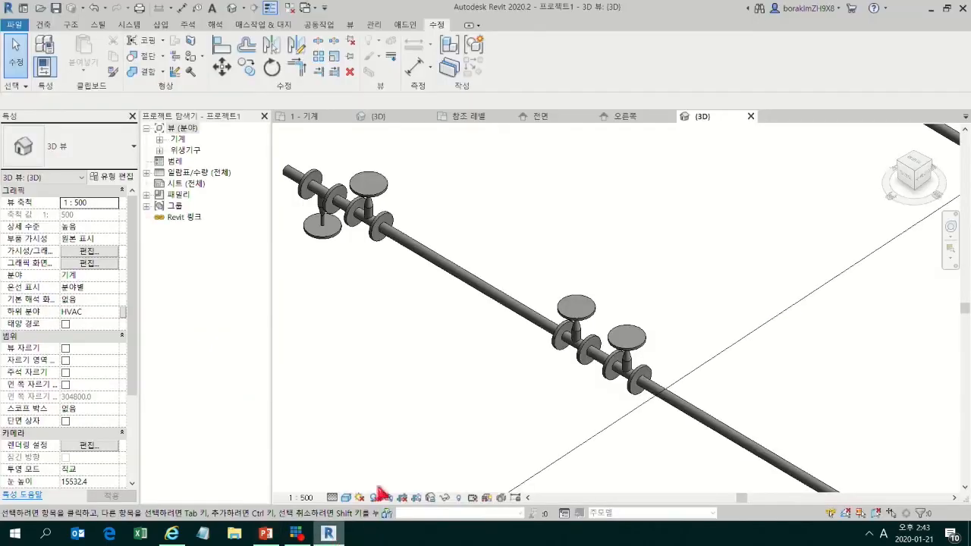
click(399, 121)
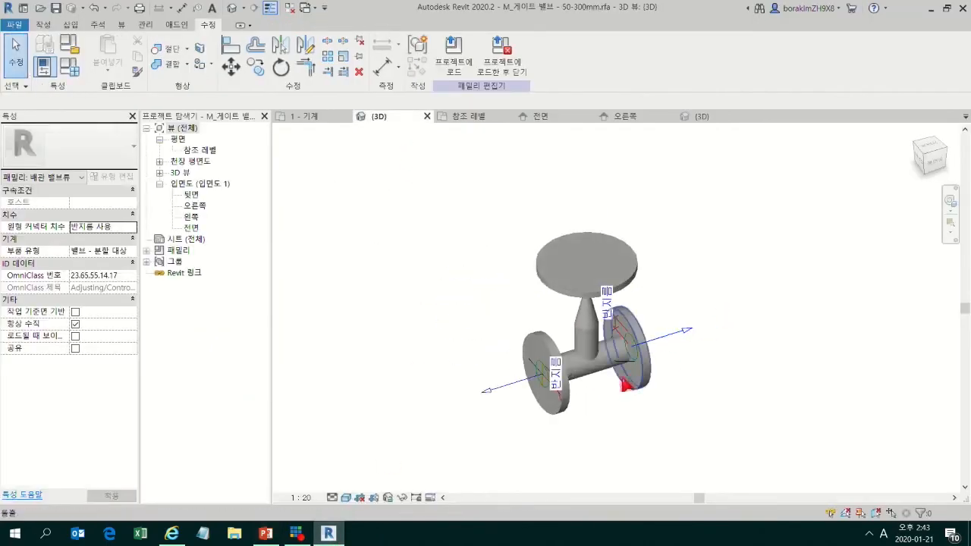
click(518, 347)
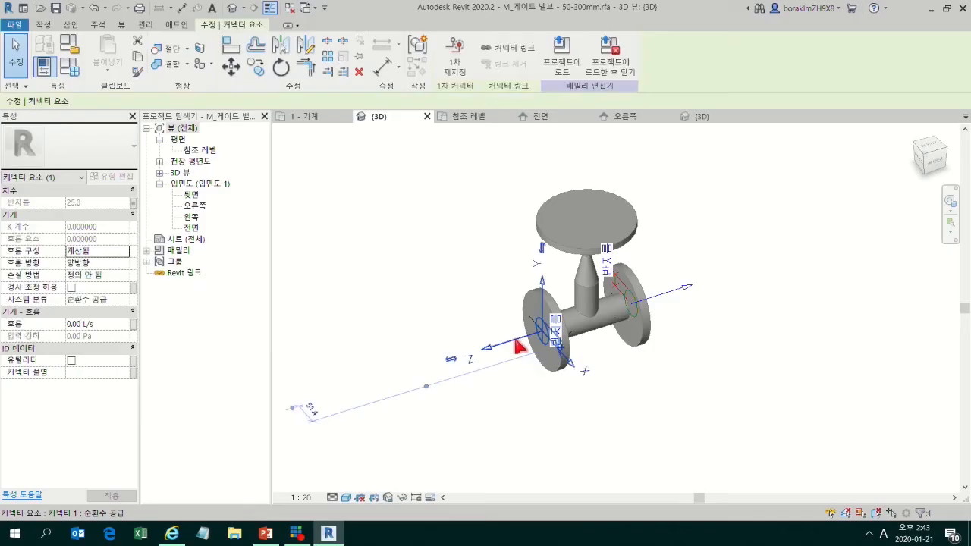
shift+middle_drag(693, 329, 675, 390)
shift+middle_drag(763, 381, 770, 376)
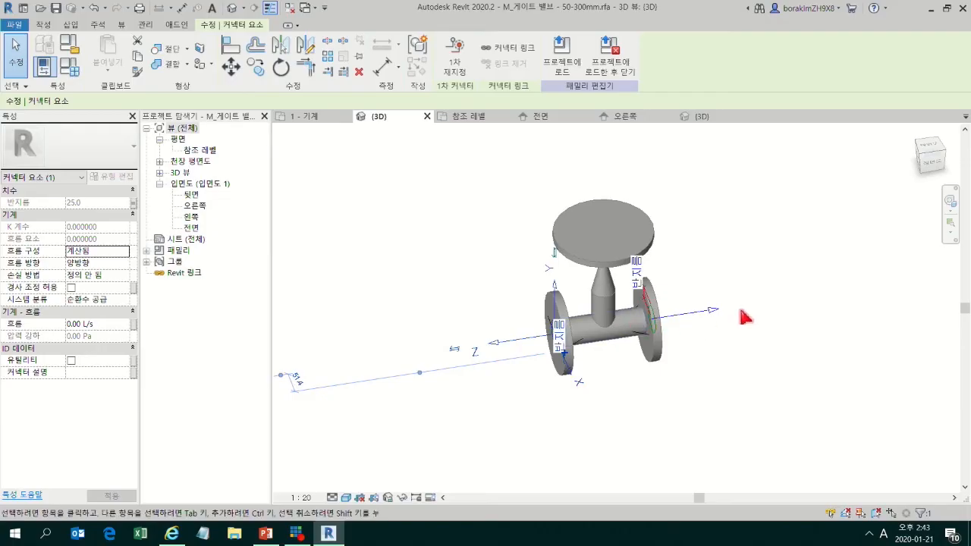
shift+middle_drag(513, 355, 524, 376)
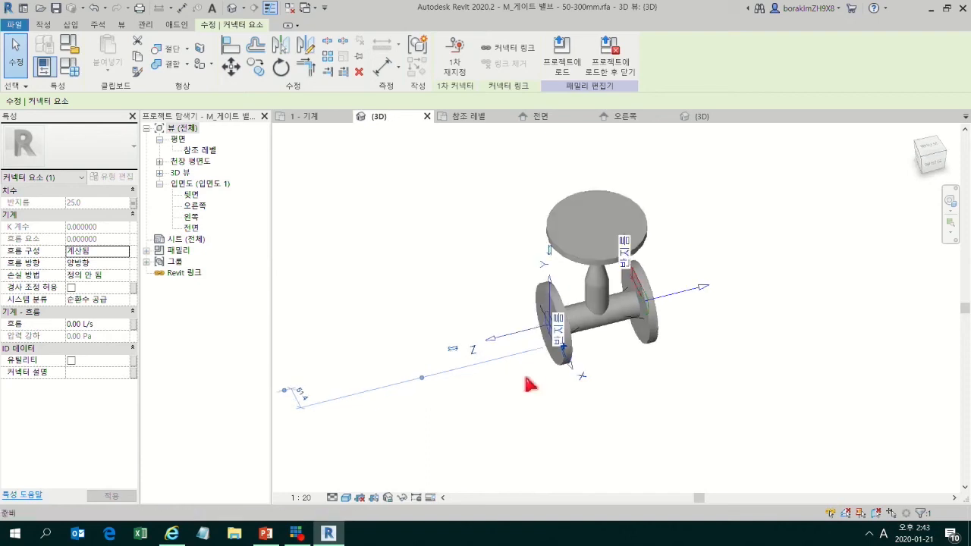
Step: Delete both existing flange connectors from the gate valve family
click(686, 354)
click(681, 292)
key(Escape)
Step: Place new pipe connectors on both flange end faces in reversed order, with the flange that held connector 1 placed second
click(52, 27)
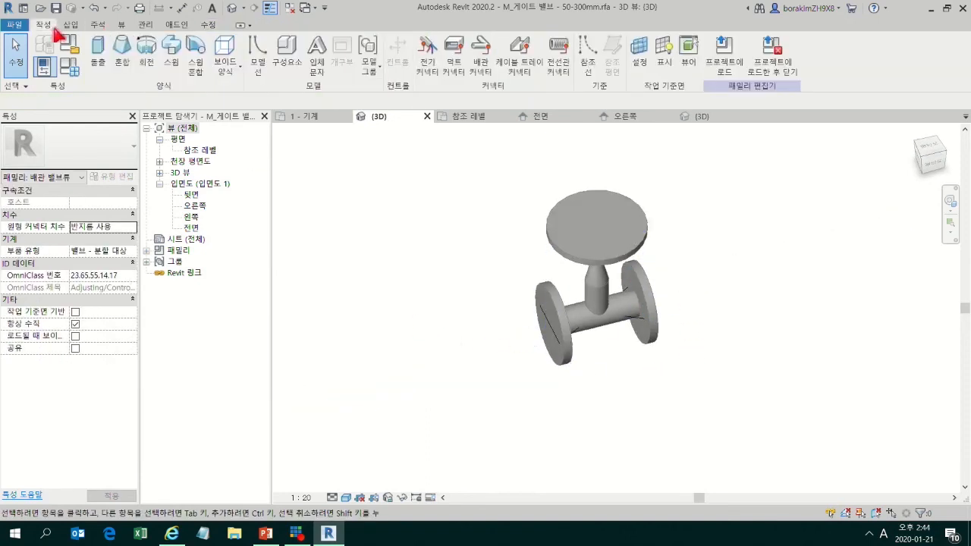
shift+middle_drag(623, 256, 609, 290)
middle_drag(680, 397, 700, 342)
scroll(663, 305, up, 3)
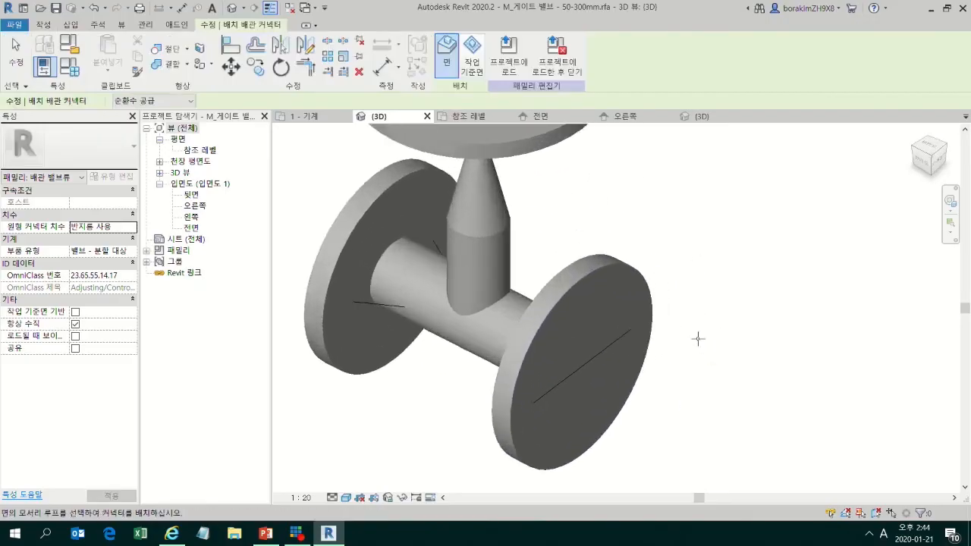
scroll(631, 318, down, 3)
shift+middle_drag(635, 320, 782, 335)
middle_drag(514, 306, 573, 361)
scroll(567, 305, up, 3)
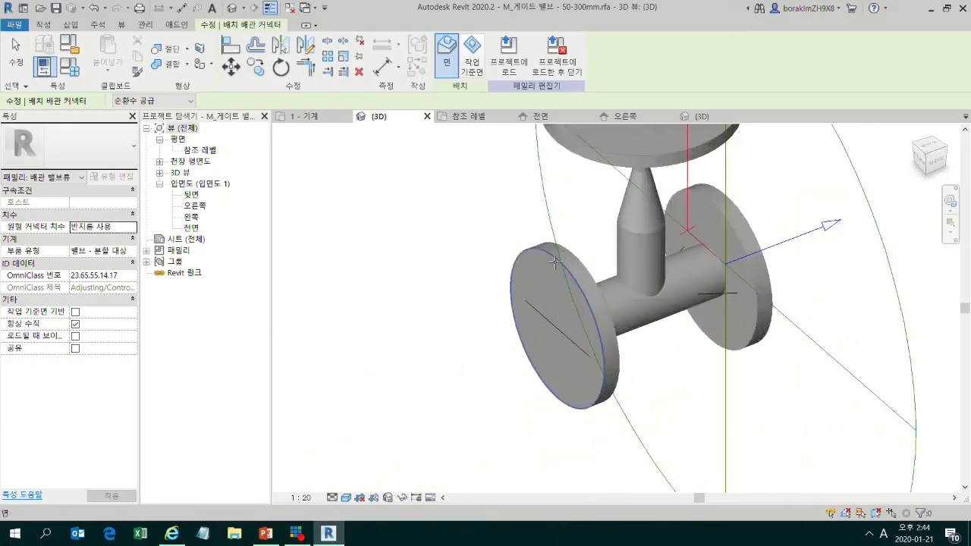
click(556, 262)
scroll(556, 349, down, 3)
shift+middle_drag(558, 349, 488, 357)
key(Escape)
Step: Associate the radius of both reversed-order connectors with the 공칭 반지름 family parameter
click(663, 277)
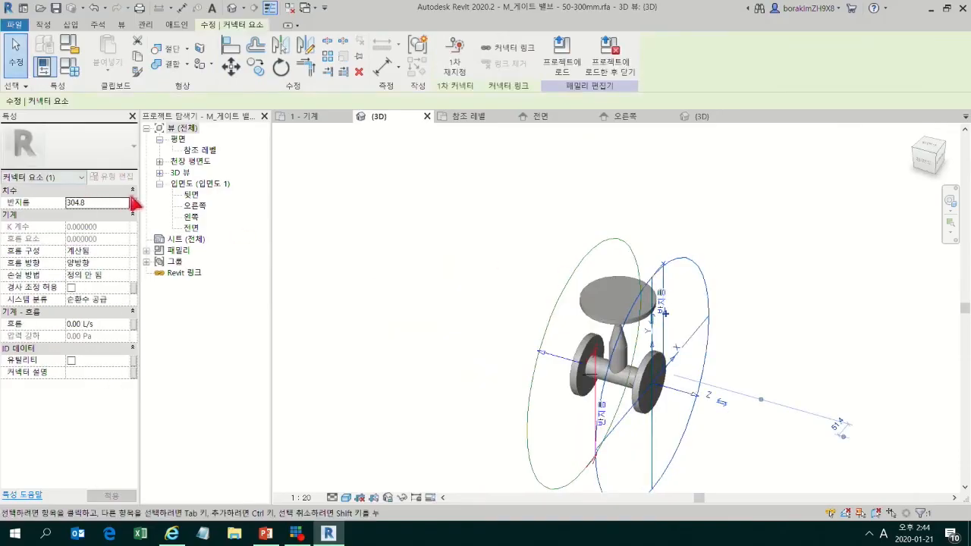
click(134, 203)
click(385, 230)
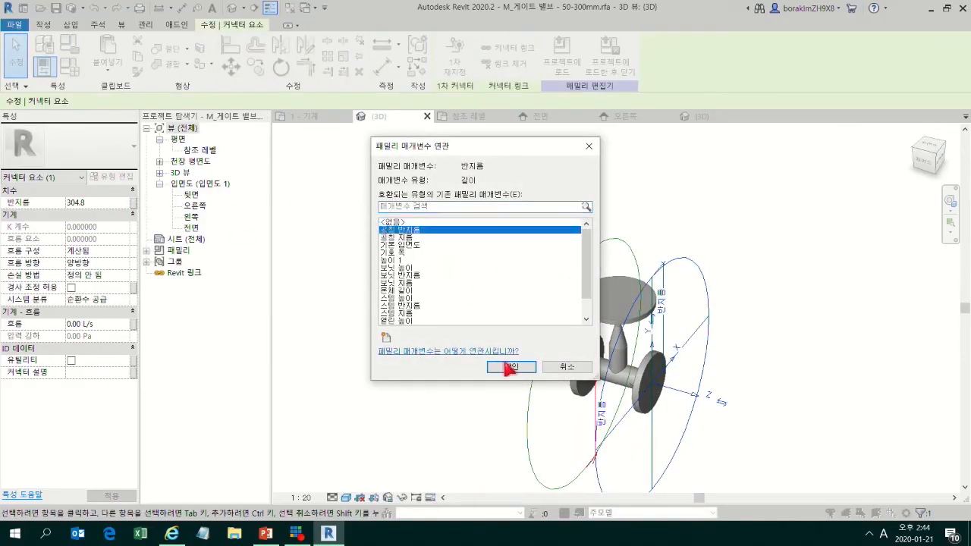
click(510, 367)
click(535, 284)
click(568, 282)
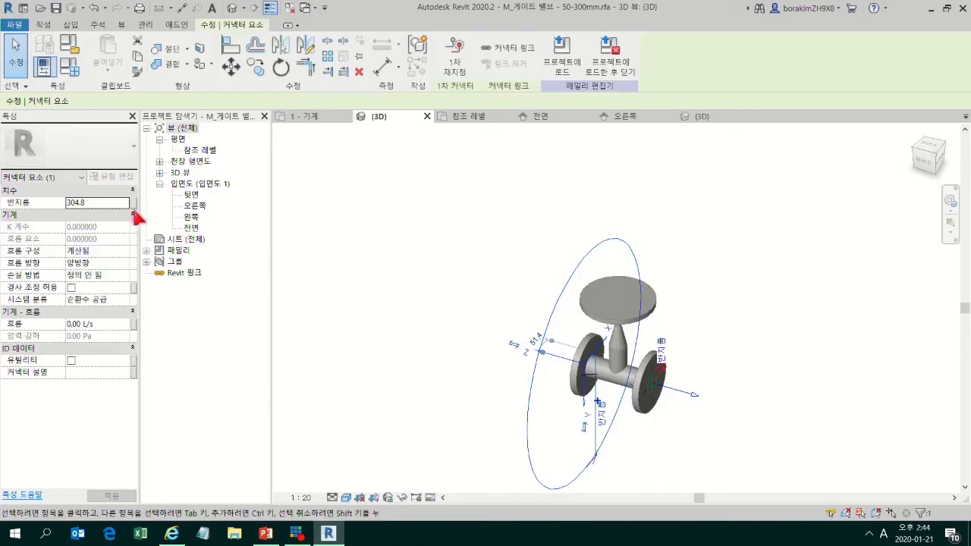
click(133, 203)
click(404, 229)
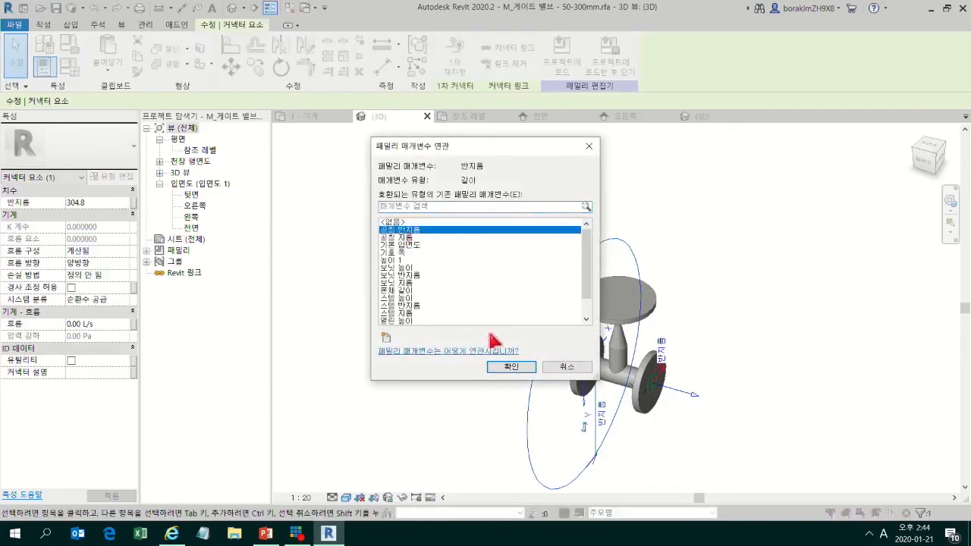
click(507, 367)
click(459, 367)
Step: Try to load the gate valve family into the project, overwriting the existing version and its parameter values, and cancel the load
mouse_move(460, 368)
shift+middle_down()
mouse_move(580, 363)
mouse_move(439, 359)
mouse_move(448, 363)
shift+middle_up()
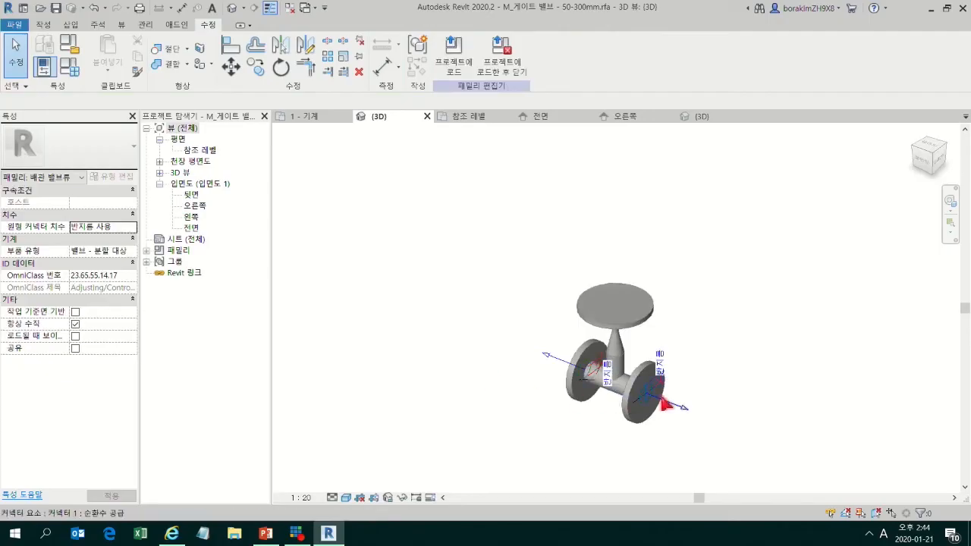
click(452, 65)
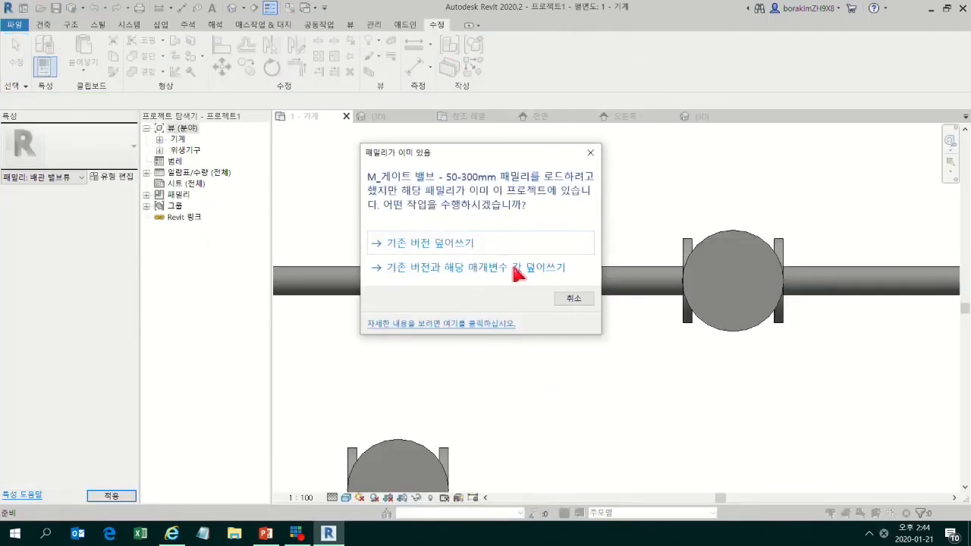
click(518, 275)
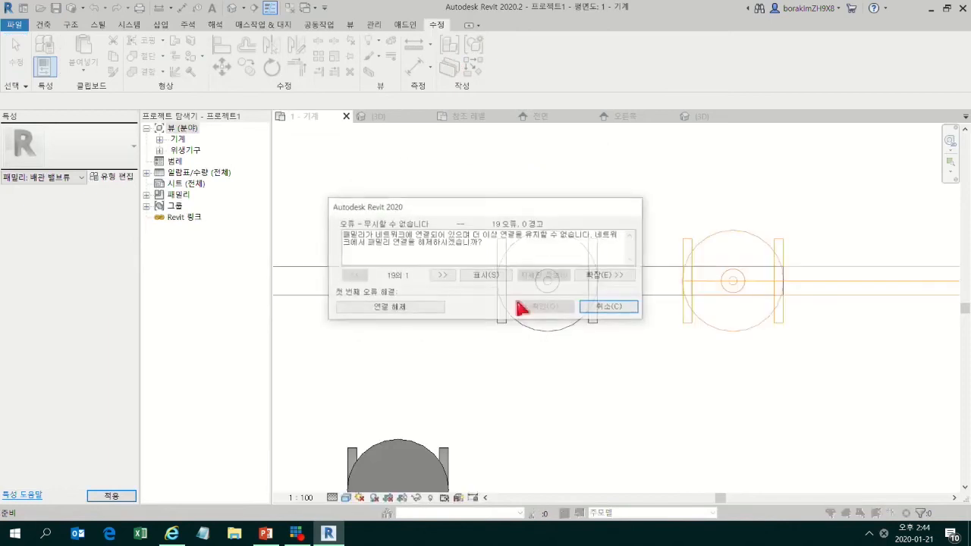
drag(730, 302, 732, 307)
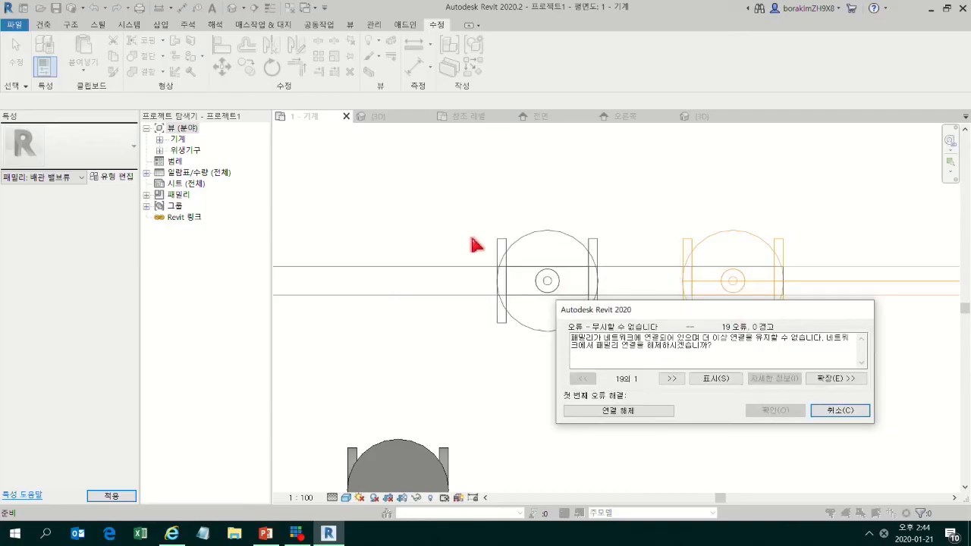
drag(655, 311, 660, 188)
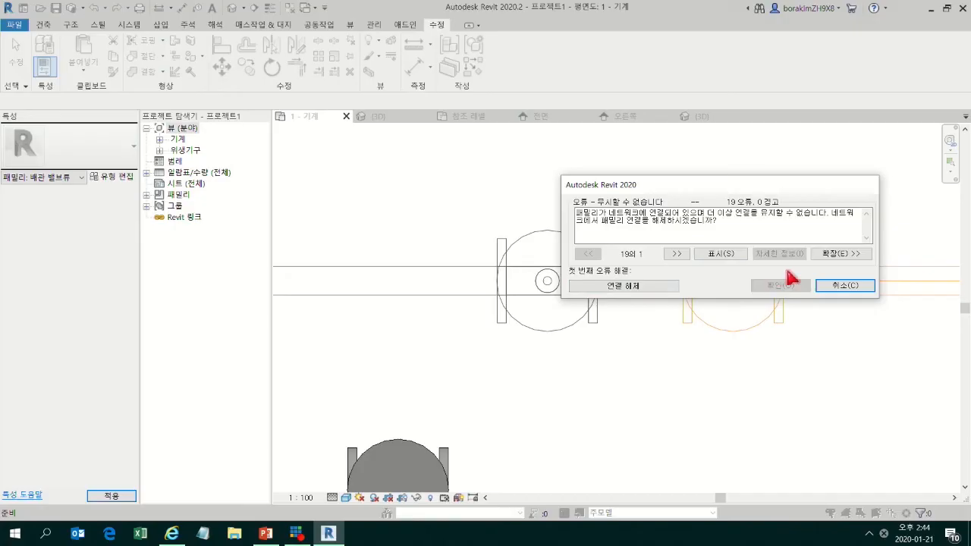
click(862, 288)
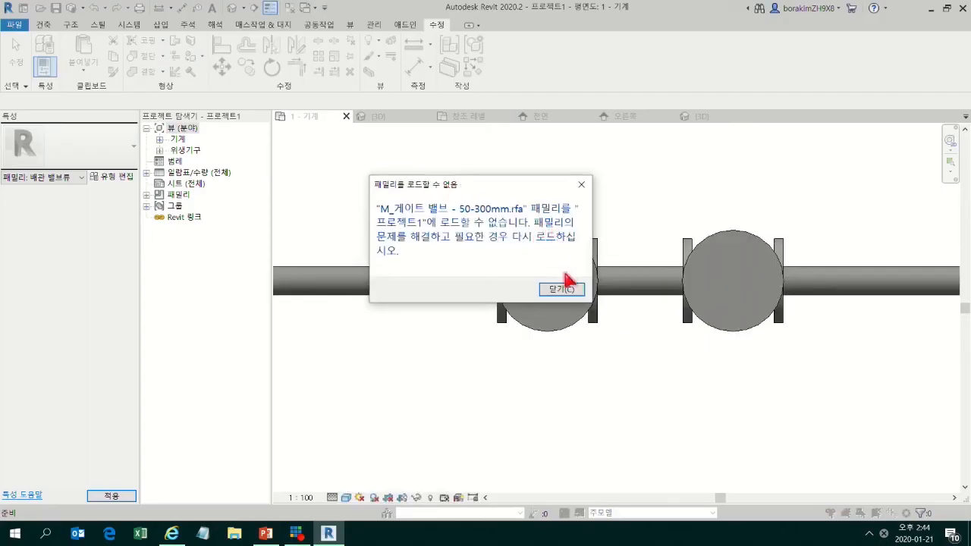
click(561, 290)
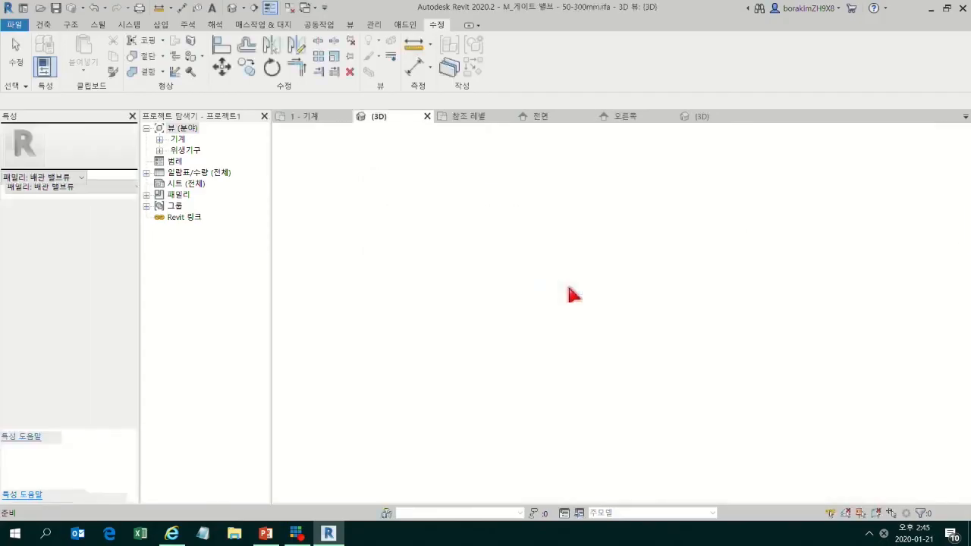
Step: Delete the two reversed-order connectors from the valve flanges
shift+middle_drag(671, 433, 687, 371)
click(473, 308)
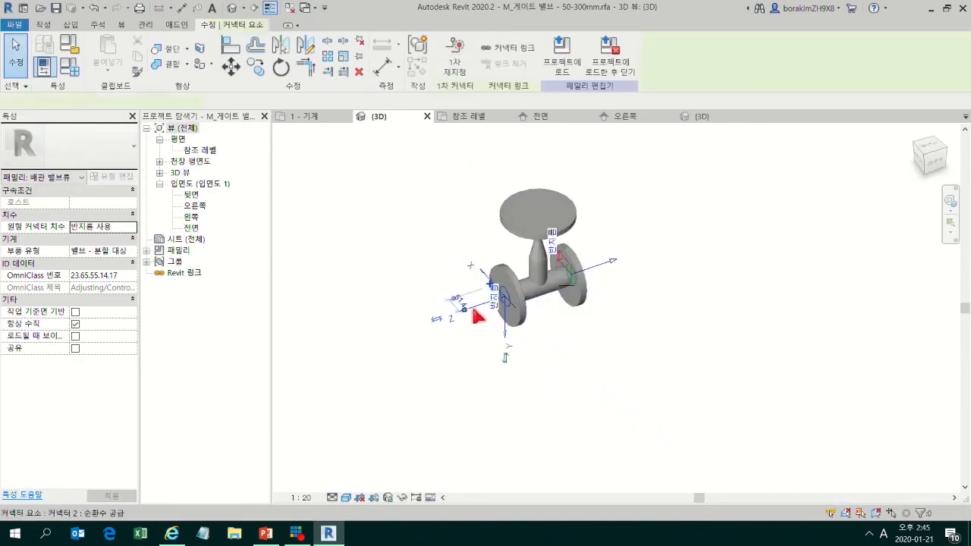
click(600, 286)
click(599, 268)
click(599, 282)
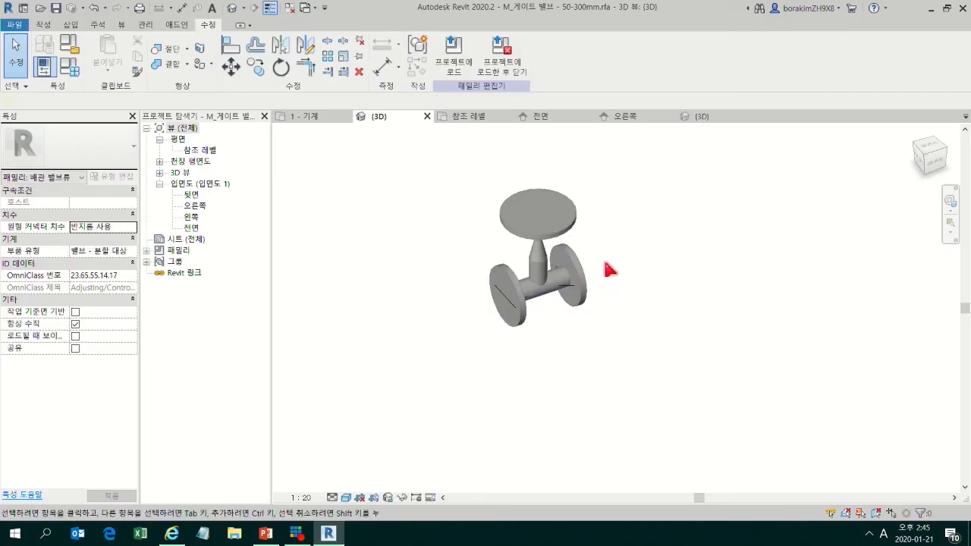
Step: Place pipe connectors on both flange end faces in the original order, starting with the flange that originally held connector 1
click(46, 25)
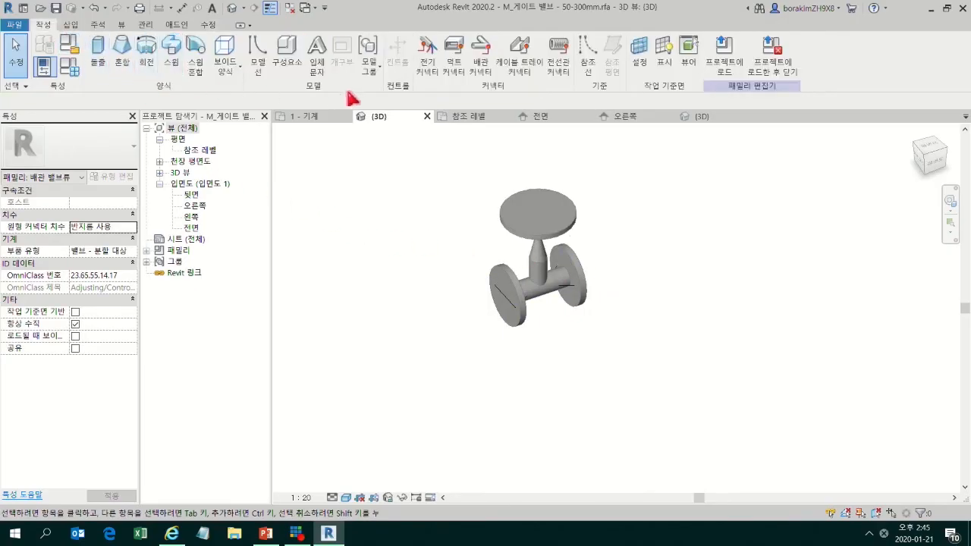
click(485, 70)
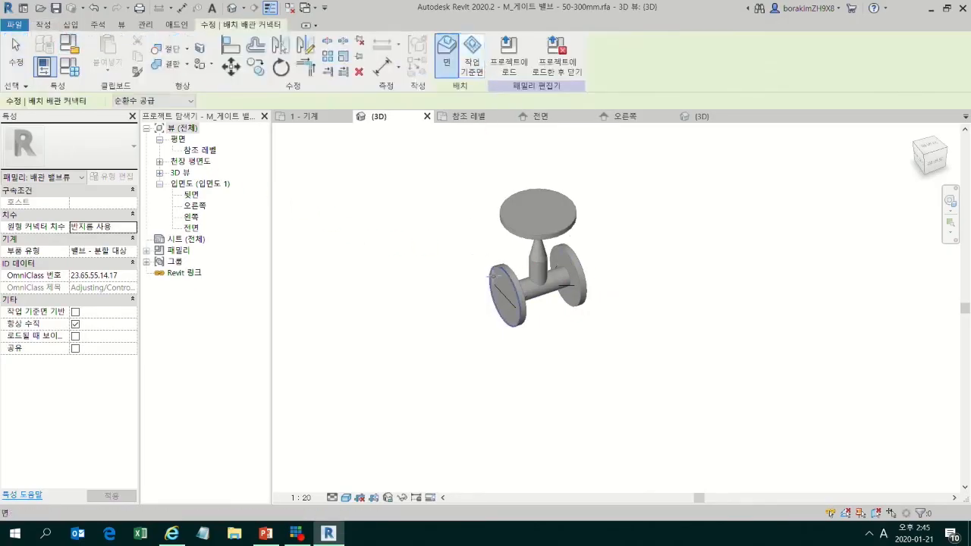
shift+middle_drag(472, 241, 545, 275)
click(489, 276)
key(ctrl+z)
click(487, 276)
shift+middle_drag(588, 296, 578, 334)
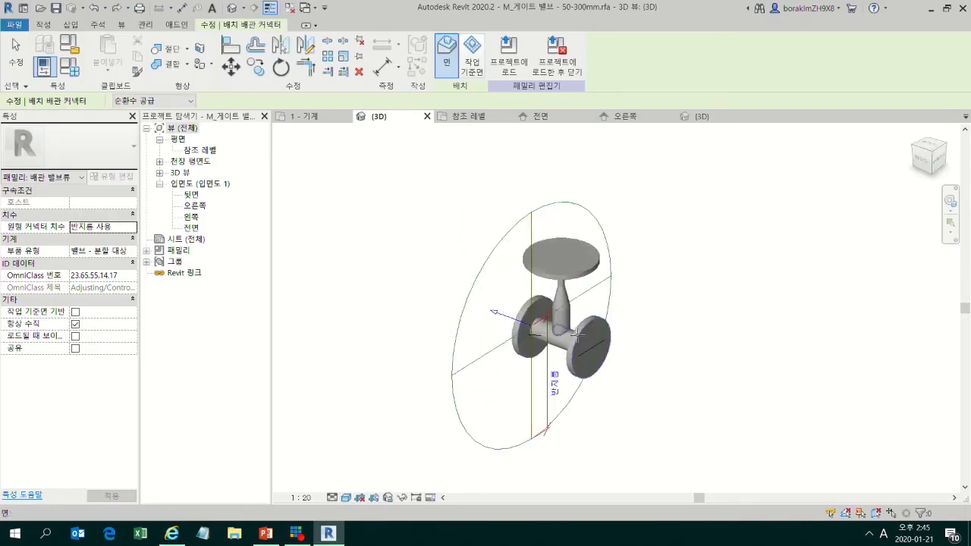
click(588, 331)
key(Escape)
Step: Associate the radius of both recreated flange connectors with the 공칭 반지름 family parameter
shift+middle_drag(587, 331, 674, 336)
click(491, 188)
shift+middle_drag(492, 188, 513, 258)
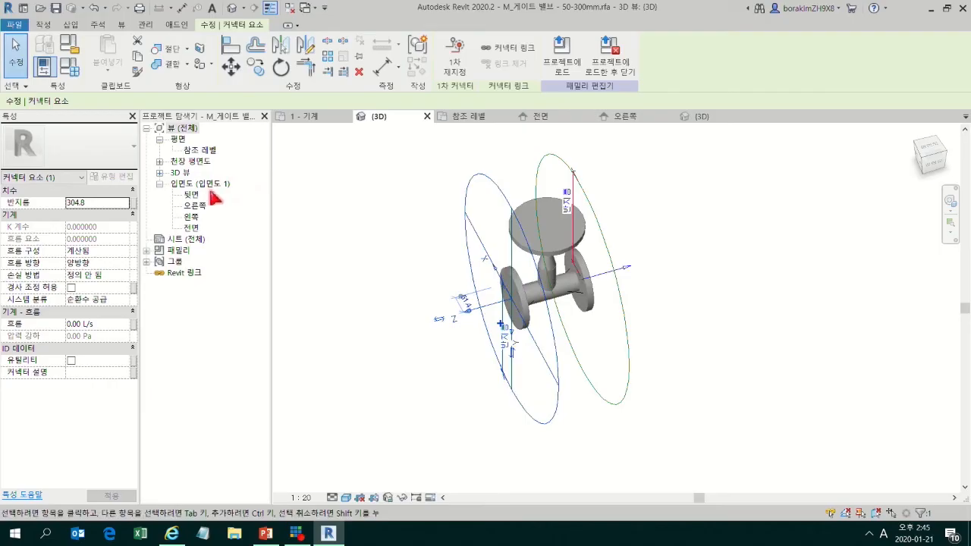
click(133, 203)
click(451, 230)
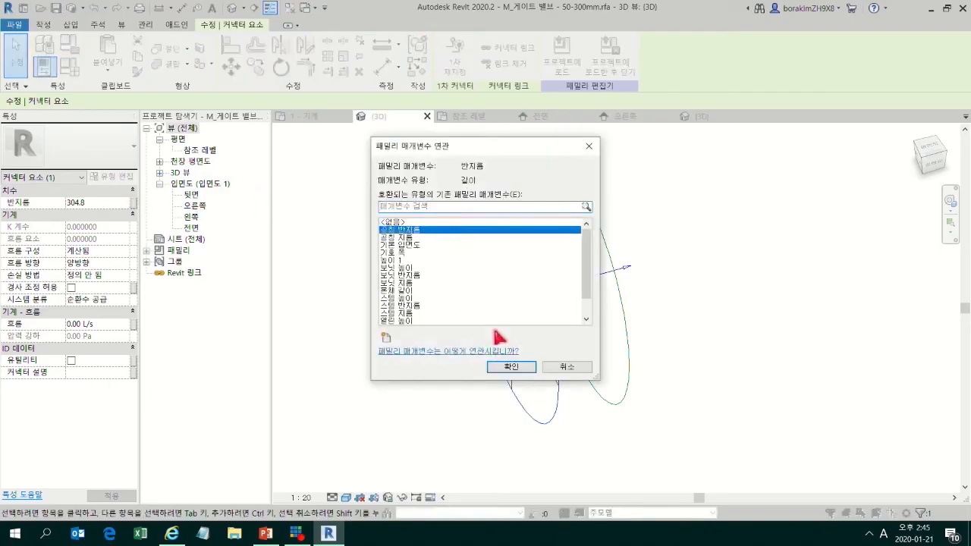
click(522, 370)
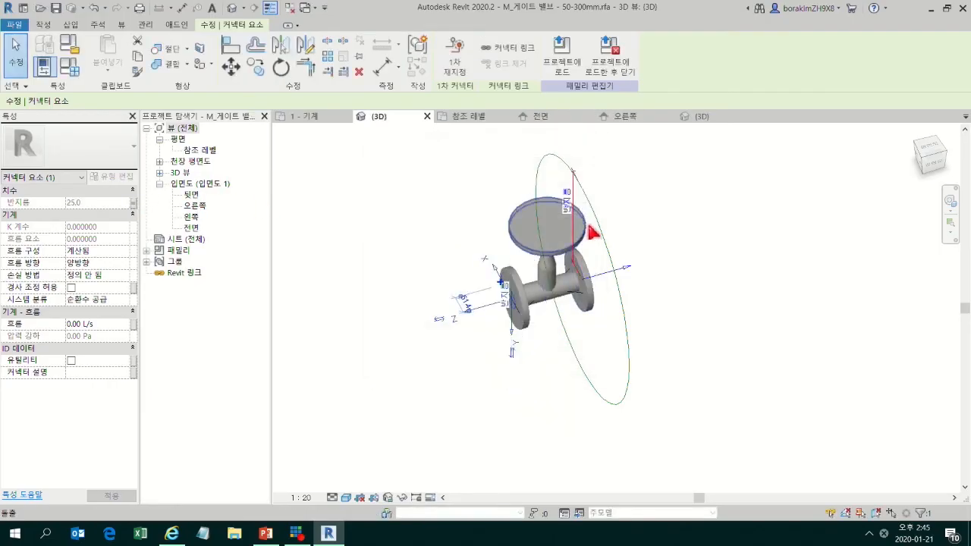
click(133, 203)
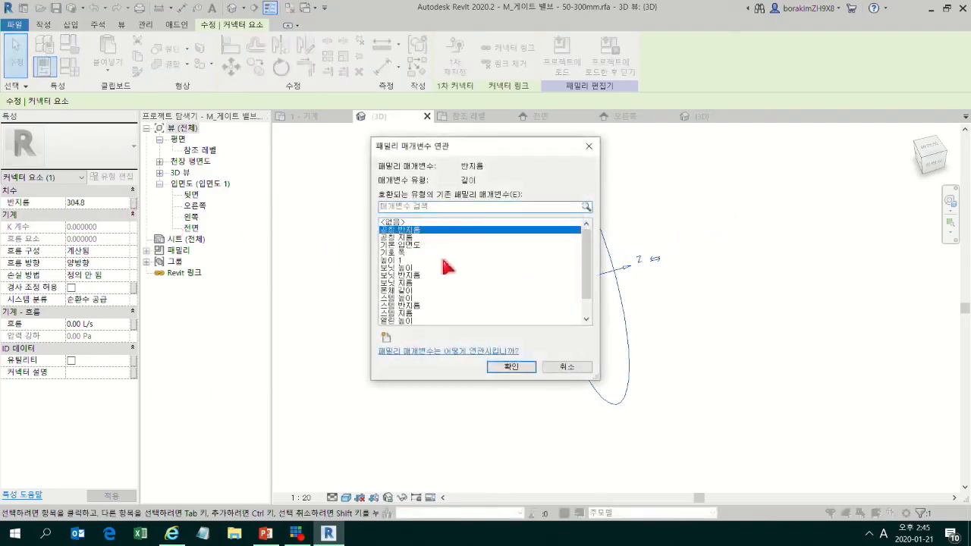
click(511, 367)
scroll(455, 322, up, 4)
key(Escape)
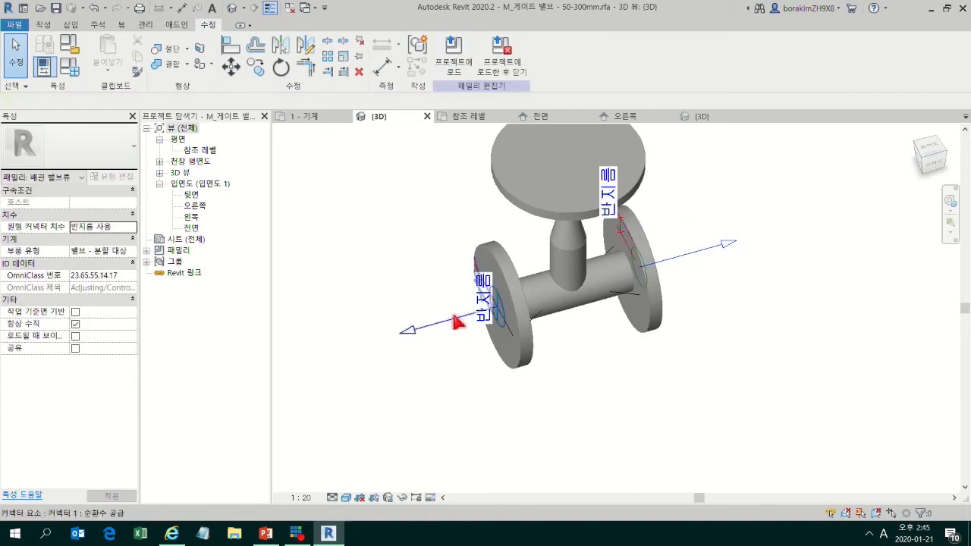
Step: Inspect the X, Y and Z axis directions of connector 1 on its flange from several angles
click(461, 323)
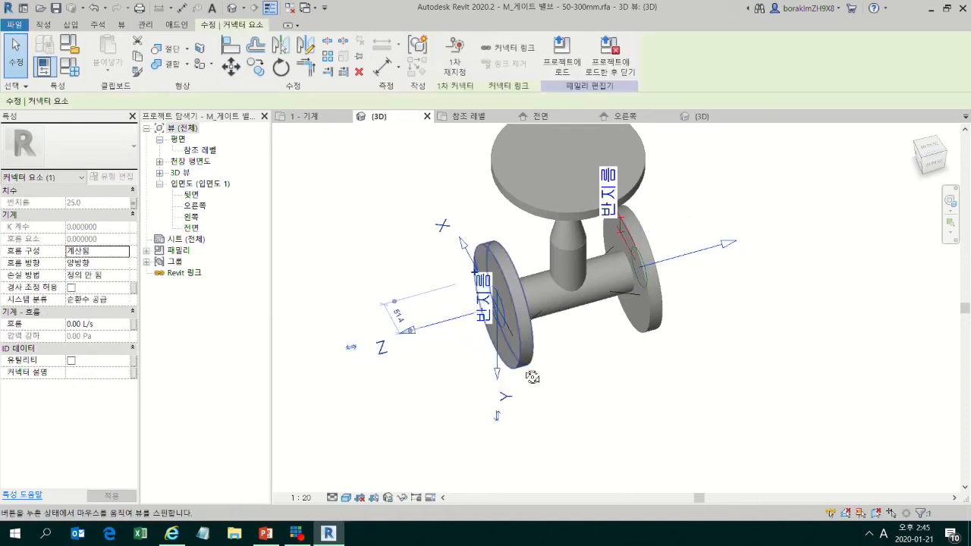
shift+middle_drag(526, 412, 766, 352)
scroll(766, 353, up, 3)
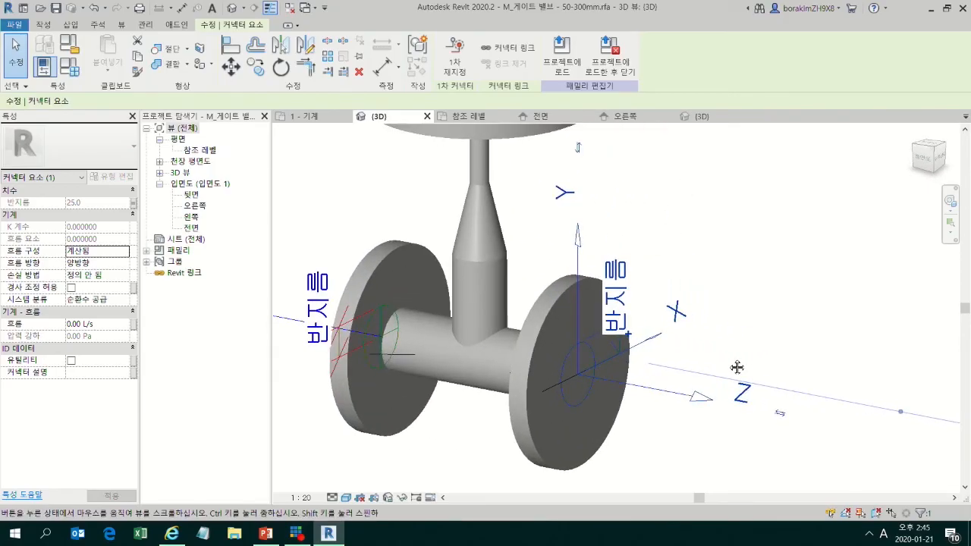
click(731, 362)
scroll(636, 261, down, 3)
shift+middle_drag(635, 262, 663, 311)
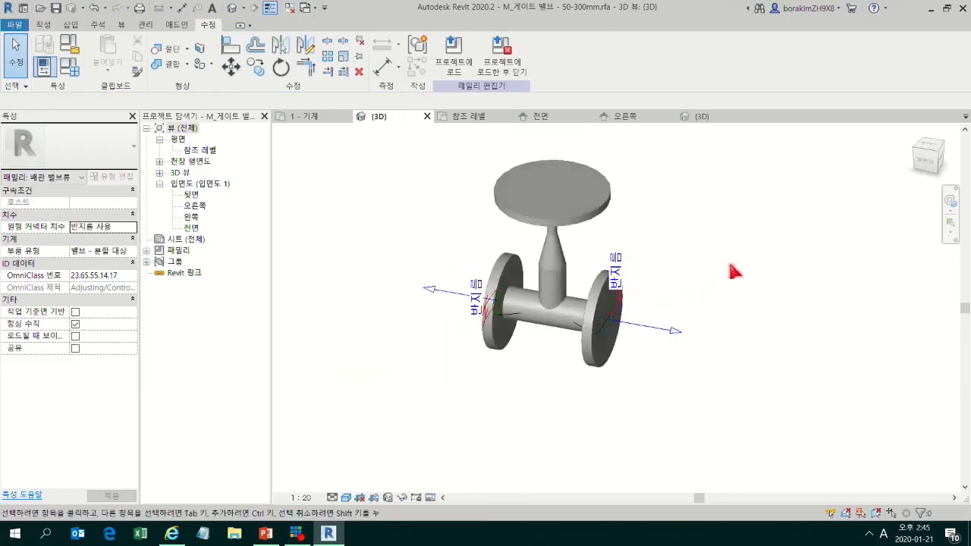
shift+middle_drag(734, 272, 712, 270)
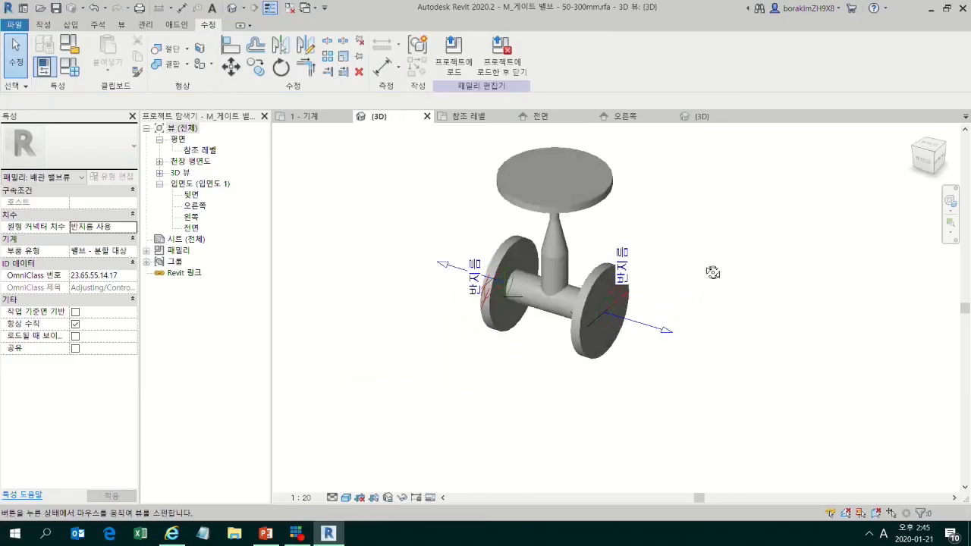
Step: Switch to PowerPoint and start the slide show from the current connector creation order slide
click(267, 534)
key(shift+F5)
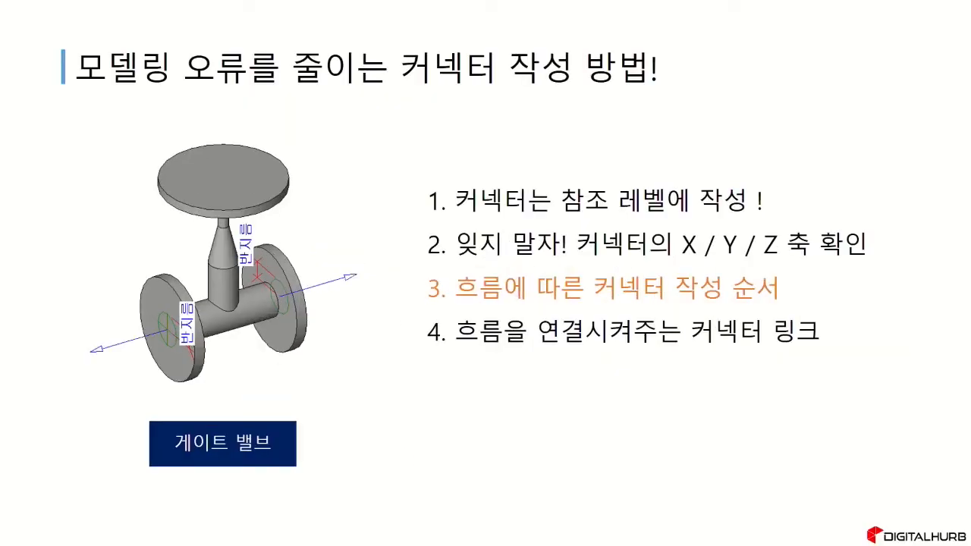
Step: Advance the slide show to the connector link slide, end it, and return to Revit
key(Right)
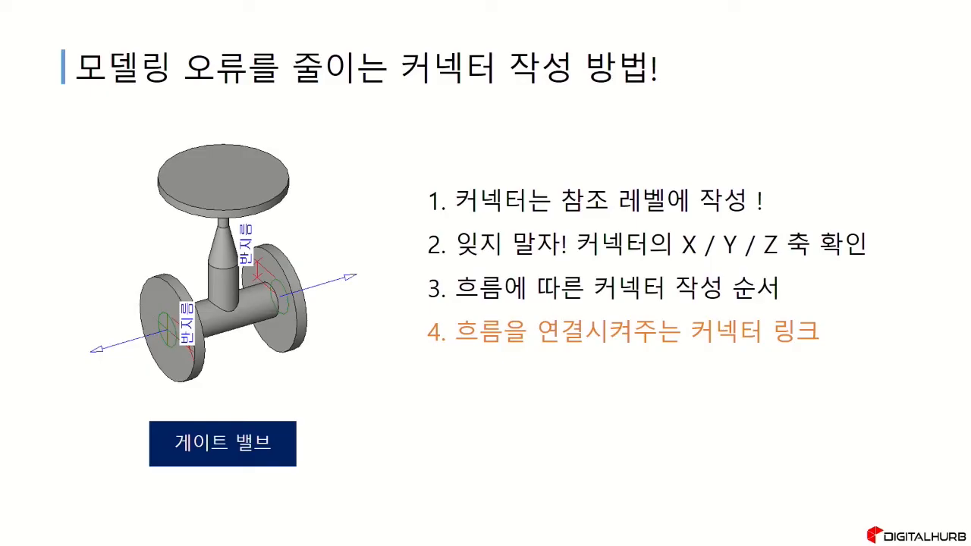
key(Escape)
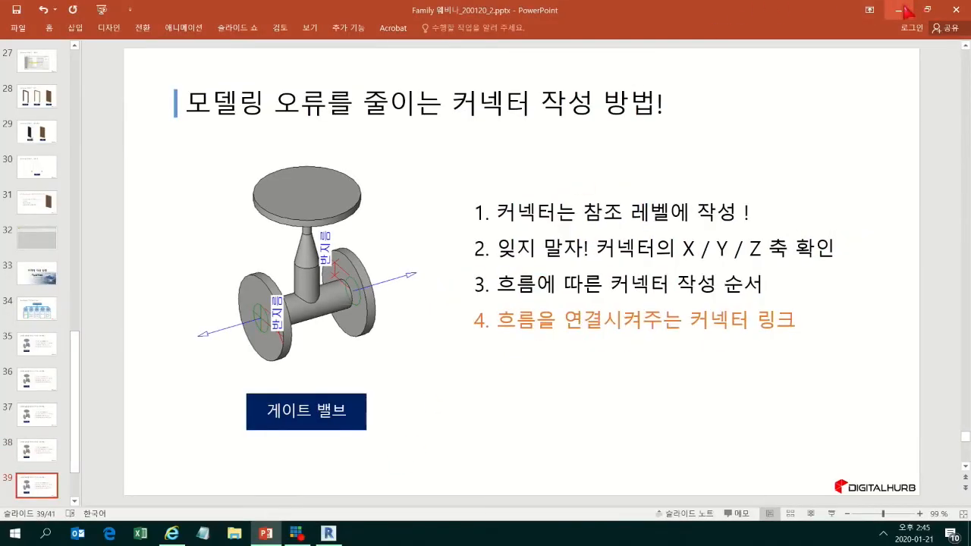
click(899, 11)
Step: Load the gate valve family into the project, overwriting the existing version and its parameter values
shift+middle_drag(635, 297, 615, 336)
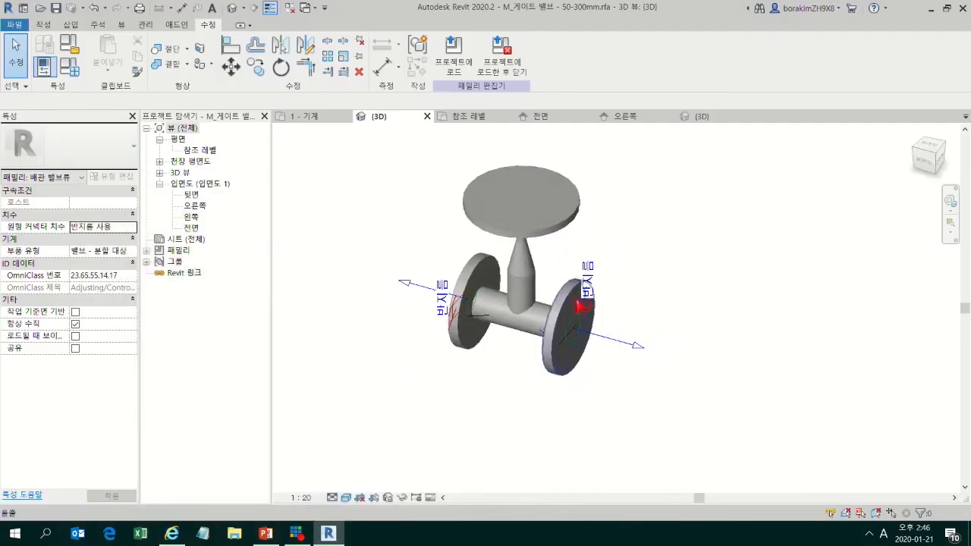
click(460, 76)
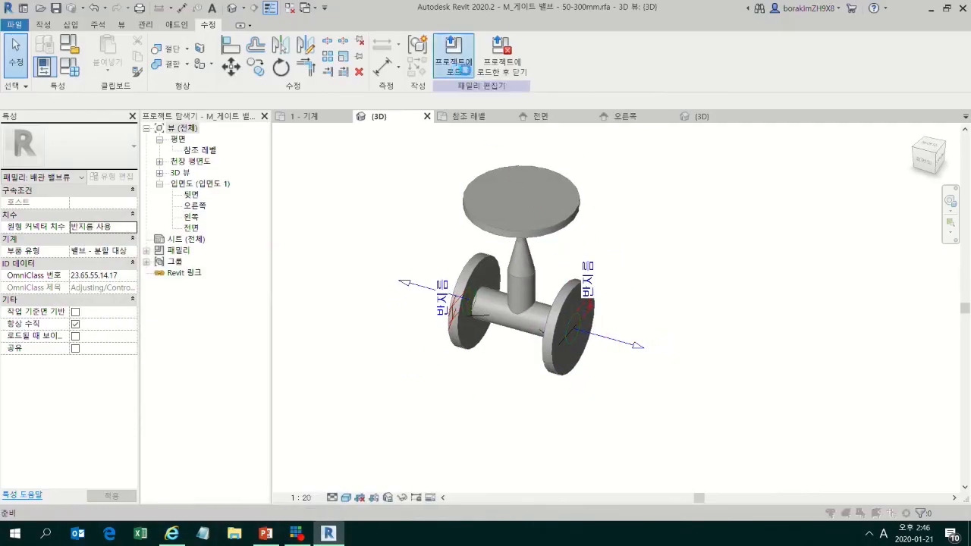
click(518, 272)
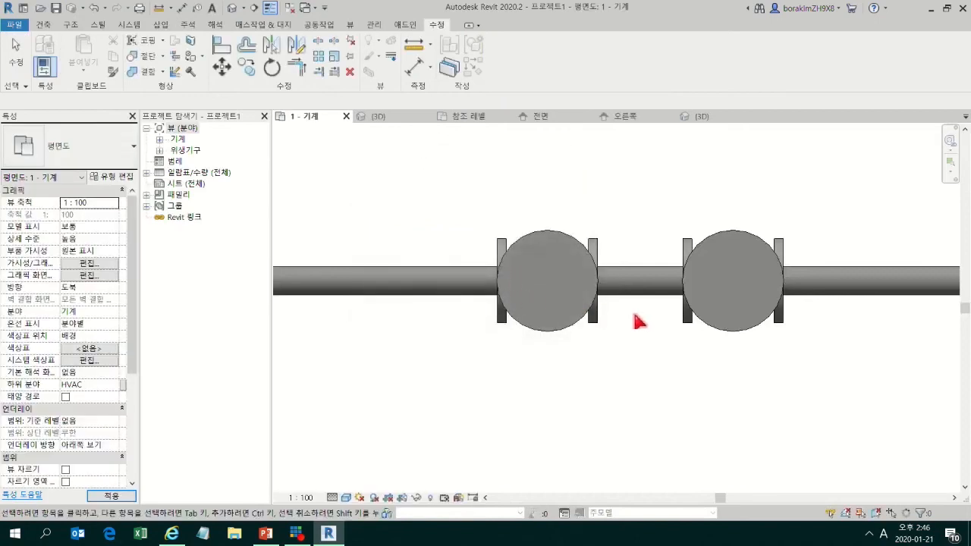
Step: Place two valves similar to an existing 50 mm gate valve on the empty pipe below it
middle_drag(694, 372, 647, 238)
scroll(649, 244, down, 7)
scroll(540, 376, up, 6)
middle_drag(540, 369, 541, 475)
scroll(512, 334, down, 4)
click(648, 194)
right_click(641, 195)
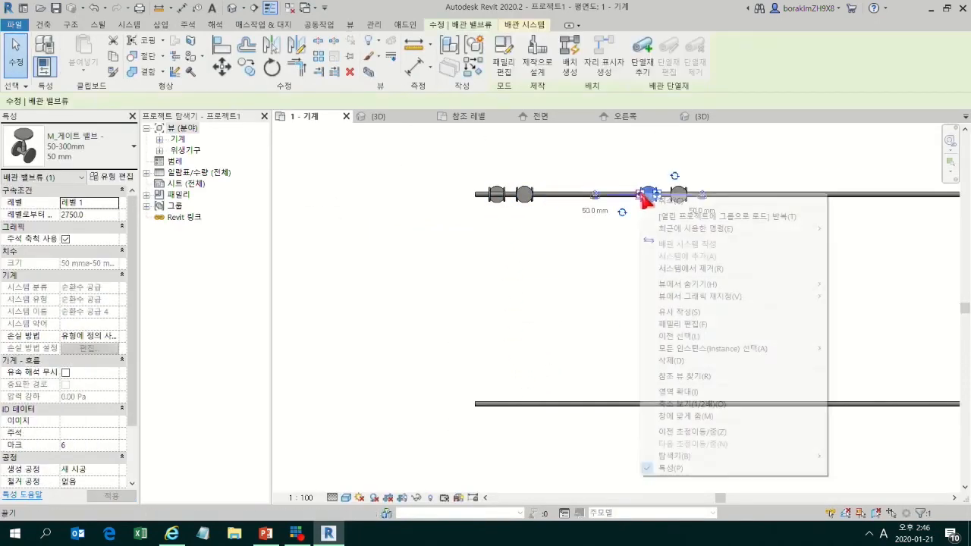
click(693, 312)
scroll(531, 405, up, 5)
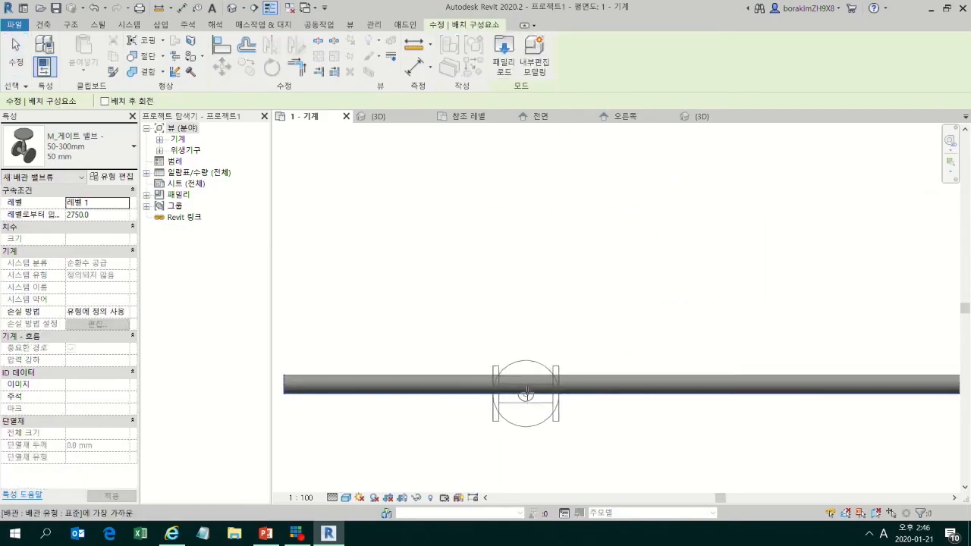
scroll(534, 401, up, 4)
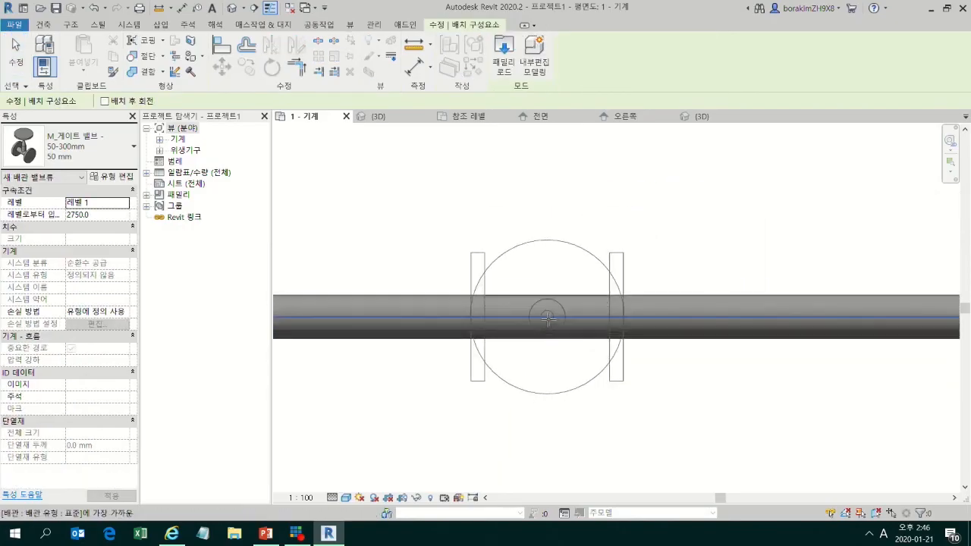
click(548, 319)
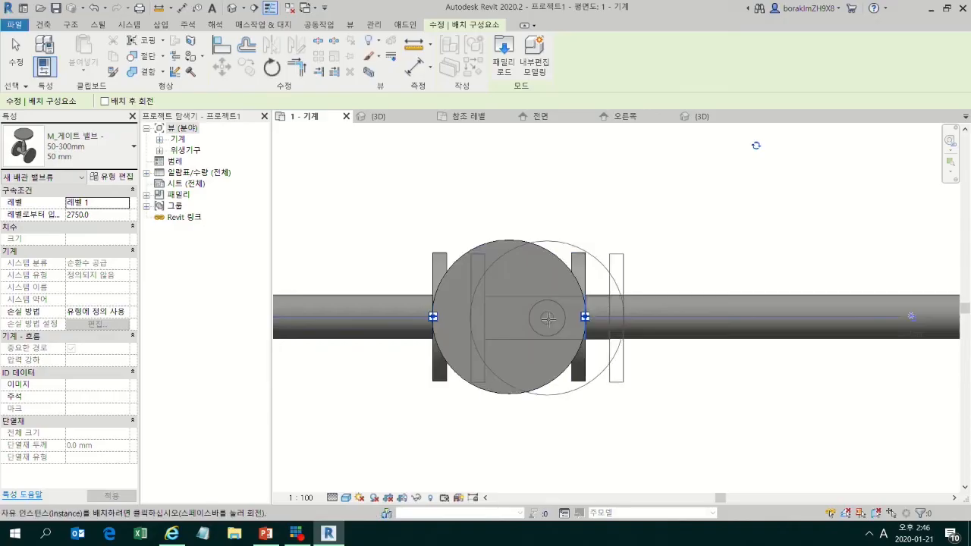
middle_drag(834, 320, 601, 324)
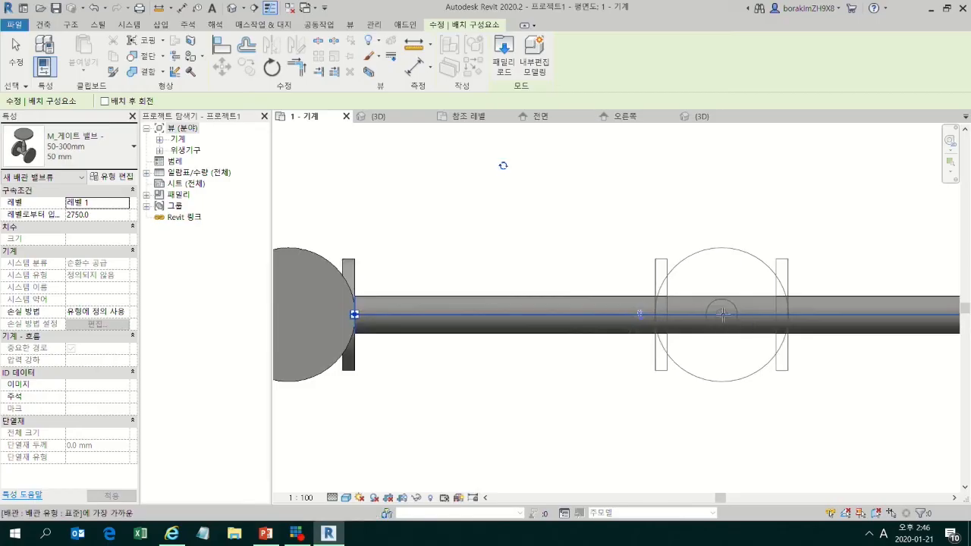
click(688, 313)
scroll(819, 342, down, 5)
middle_drag(826, 346, 575, 362)
key(Escape)
Step: Draw a vertical reference plane across the pipe, about 995 mm to the right of the last placed valve
key(r)
key(p)
click(654, 168)
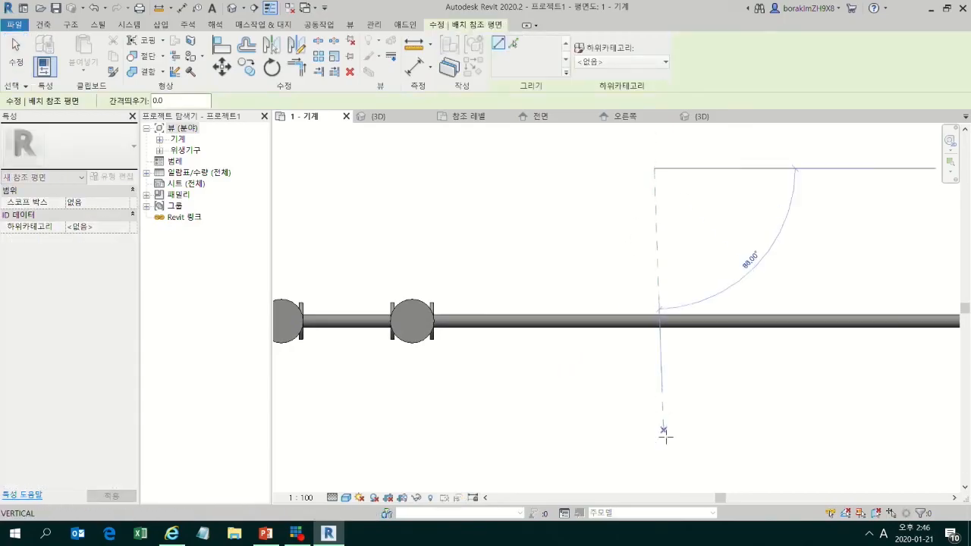
click(655, 455)
key(Escape)
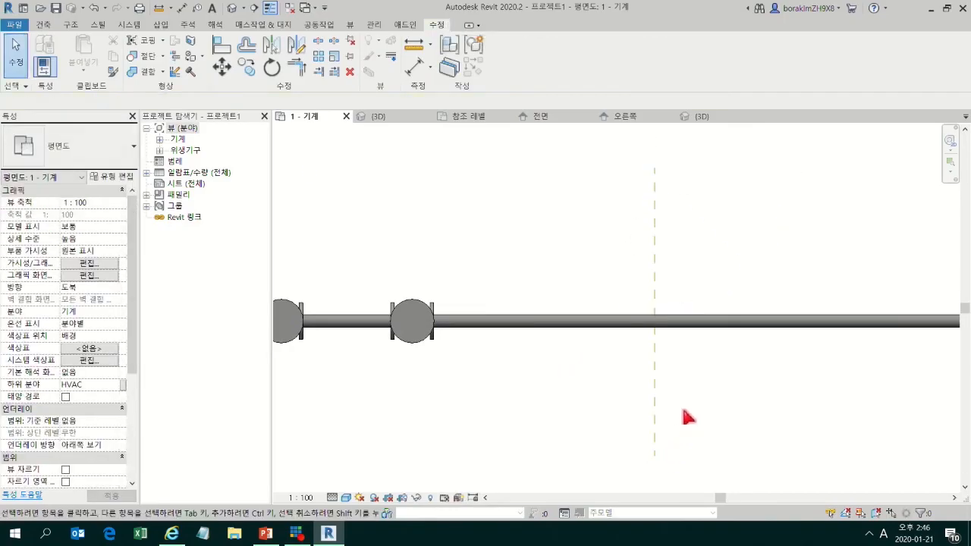
Step: Place a similar gate valve on the pipe where it crosses the vertical reference plane
click(407, 319)
right_click(407, 316)
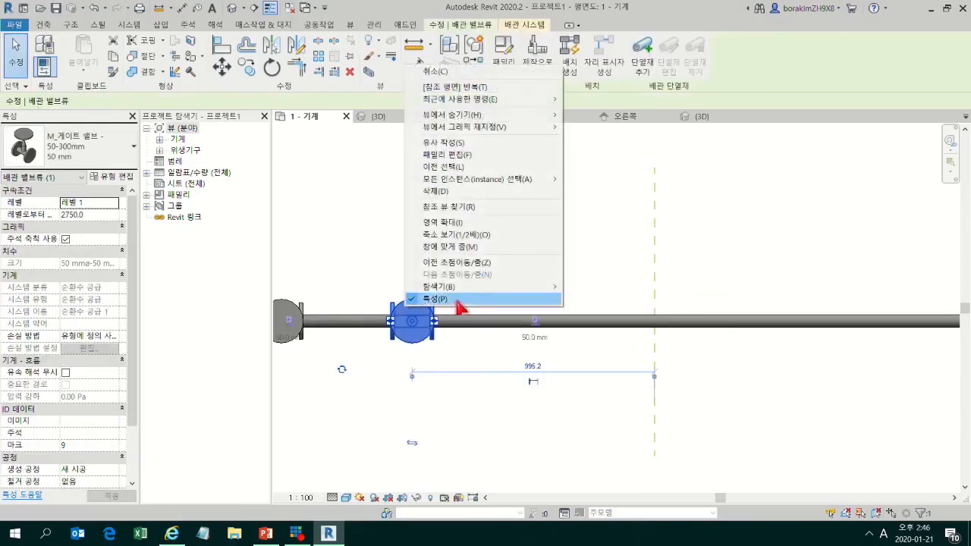
click(453, 143)
scroll(669, 303, up, 5)
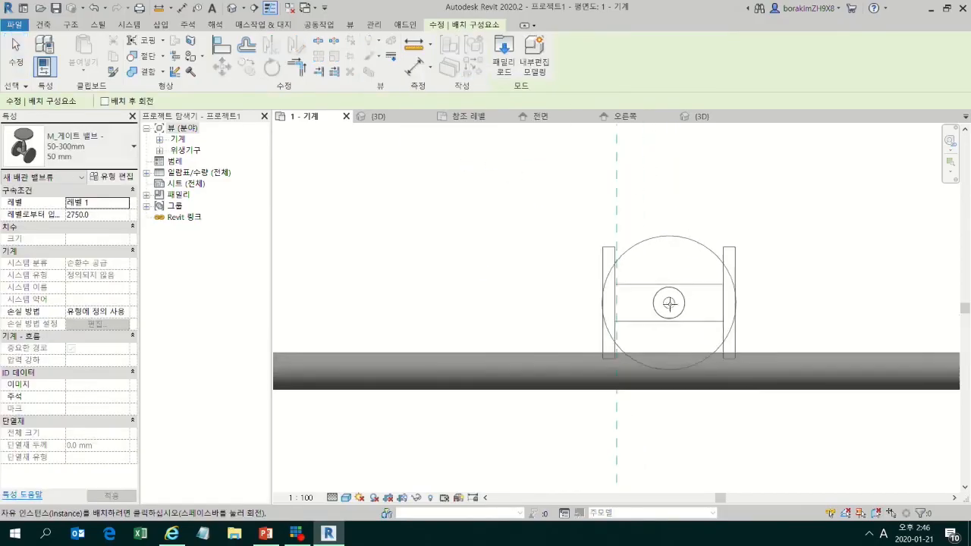
middle_drag(669, 304, 694, 210)
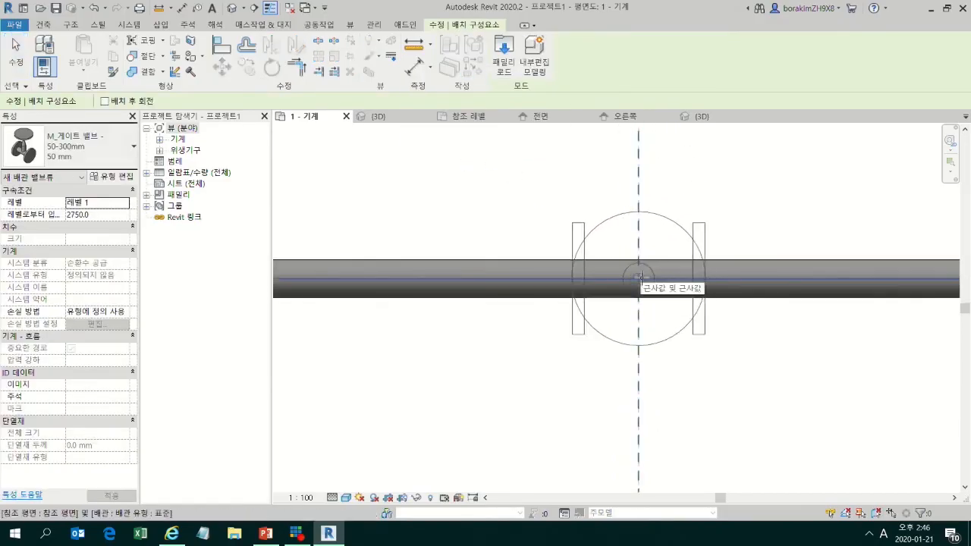
click(638, 278)
key(Escape)
scroll(789, 381, down, 1)
middle_drag(789, 382, 717, 393)
middle_drag(670, 319, 661, 334)
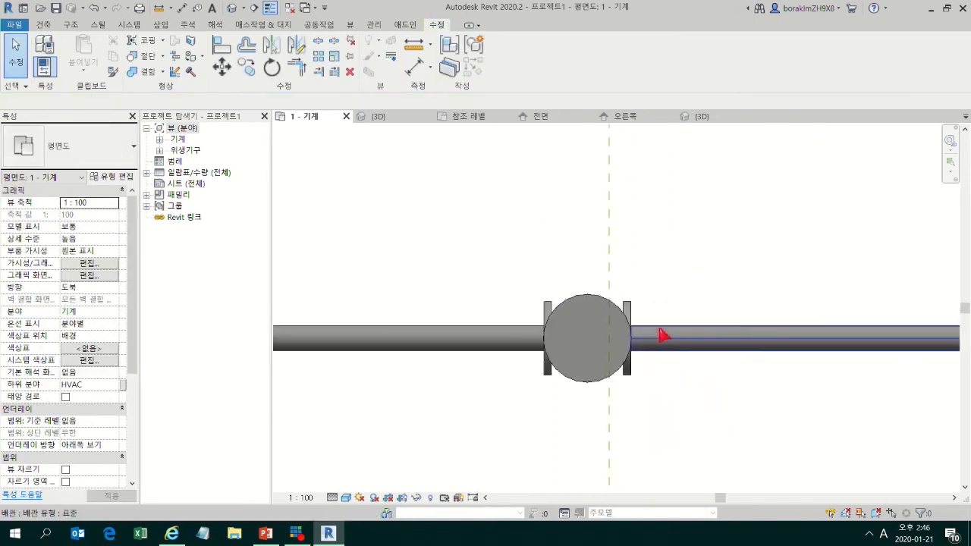
Step: Align the newly placed valve's centre to the vertical reference plane
click(231, 47)
click(607, 201)
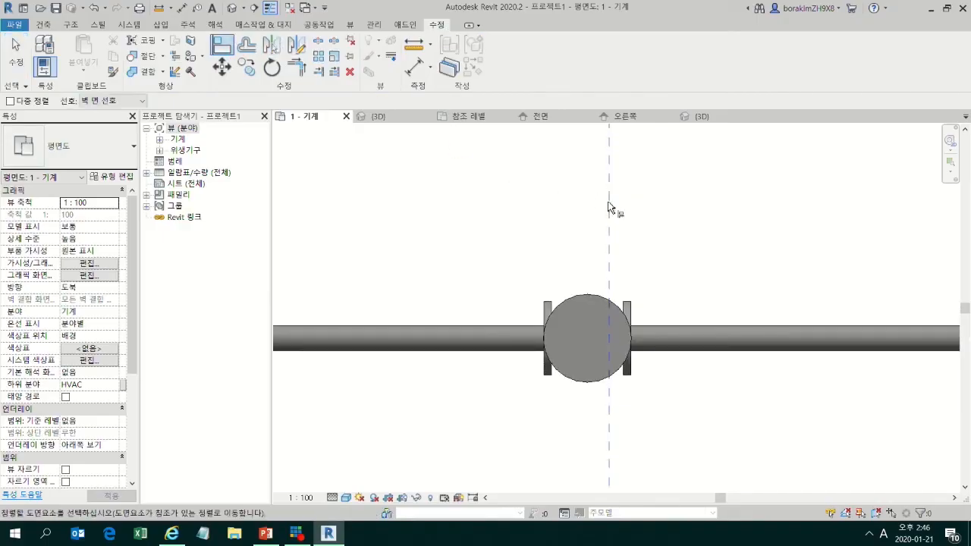
click(589, 317)
scroll(726, 340, down, 1)
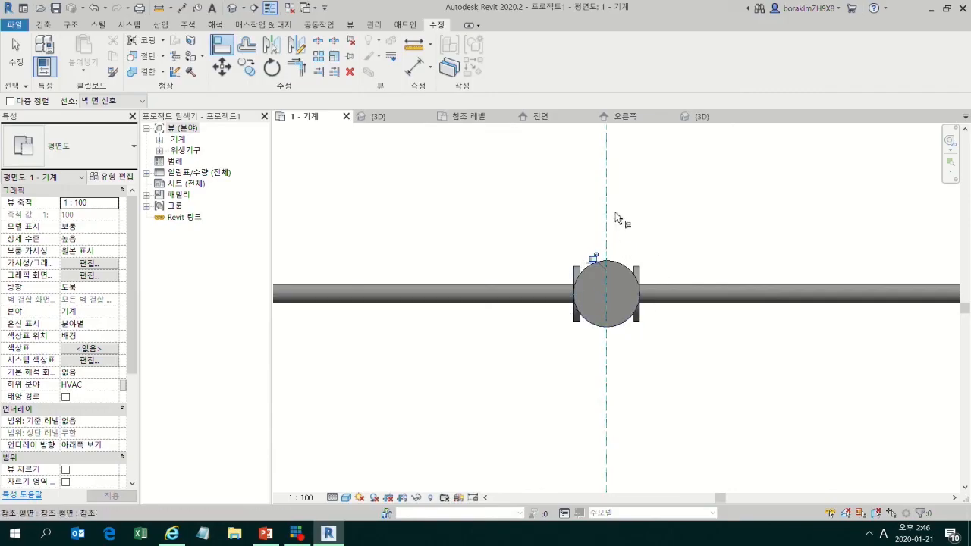
scroll(640, 315, down, 1)
middle_drag(456, 316, 617, 324)
scroll(613, 317, down, 3)
middle_drag(677, 339, 542, 329)
scroll(610, 270, up, 4)
scroll(562, 315, up, 4)
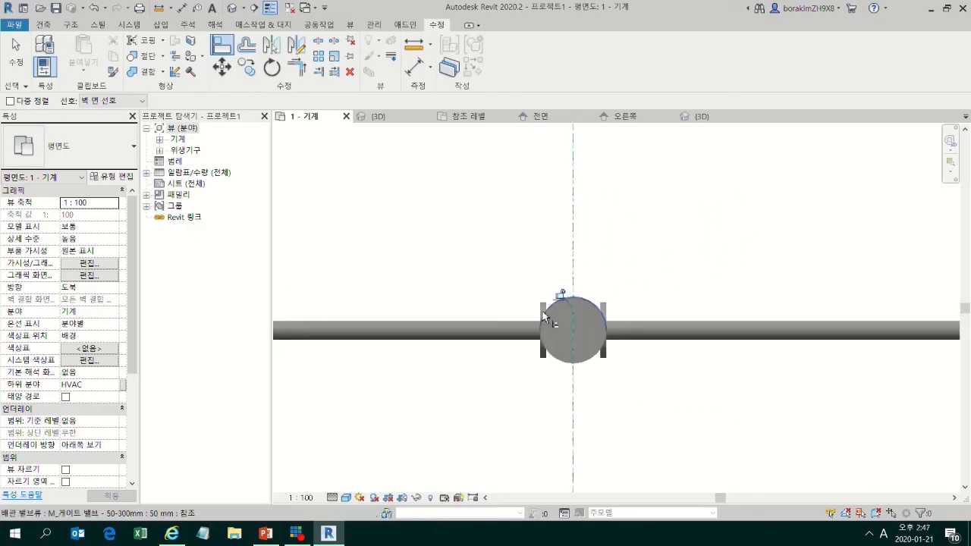
middle_drag(757, 377, 744, 361)
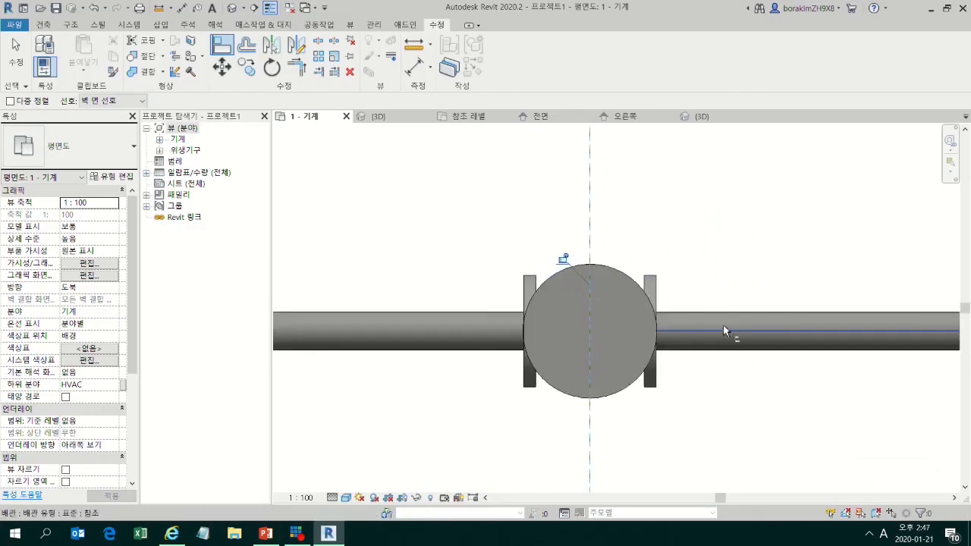
key(Escape)
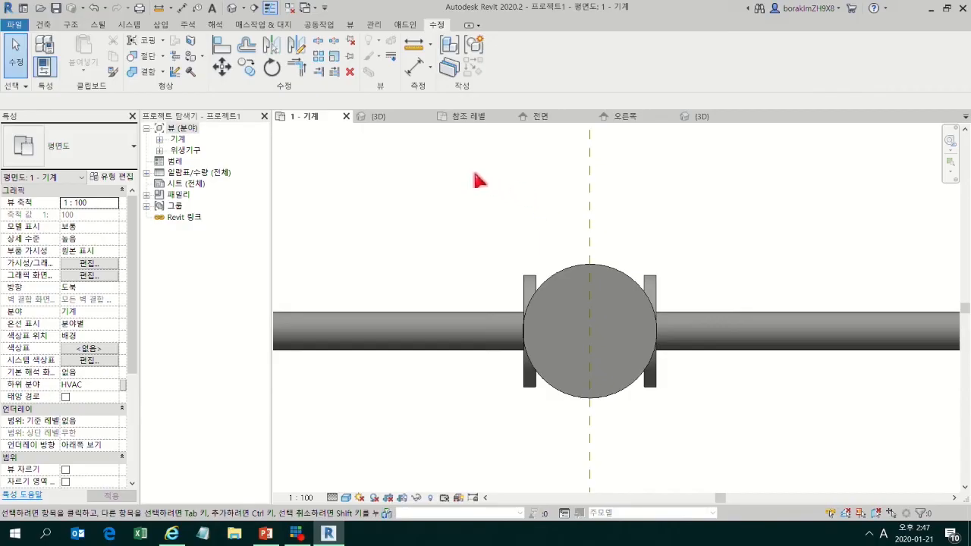
Step: In the gate valve family's 3D view, link connector 1 to connector 2 on the opposite flange
click(388, 118)
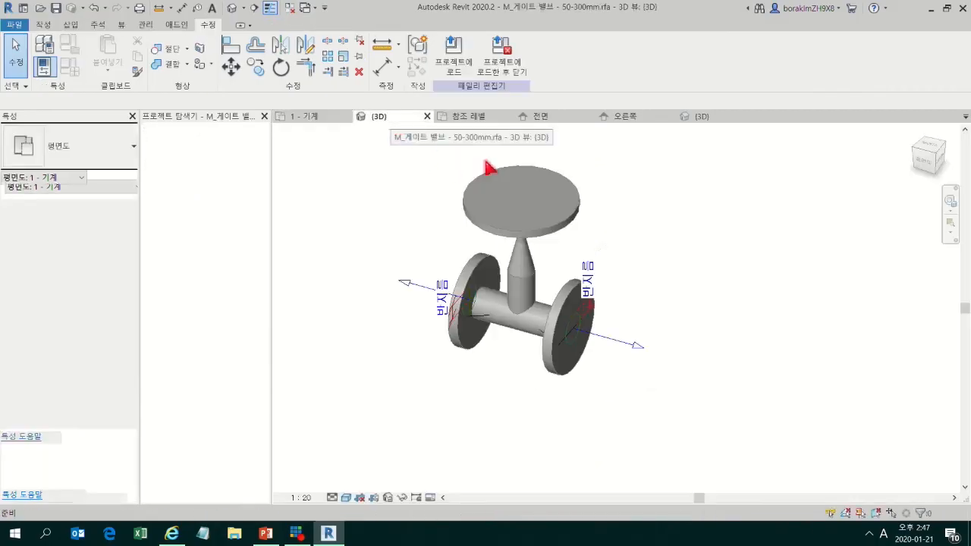
shift+middle_drag(587, 277, 722, 247)
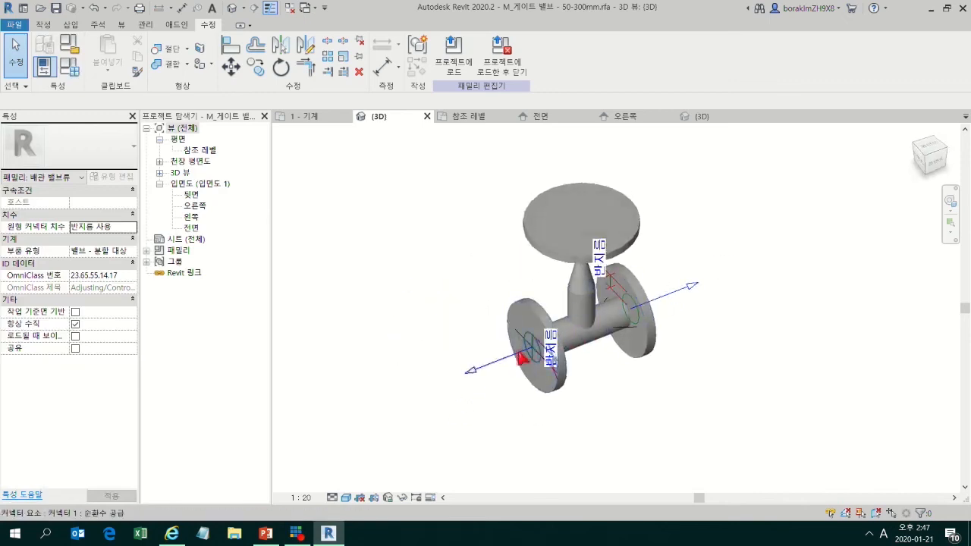
click(521, 359)
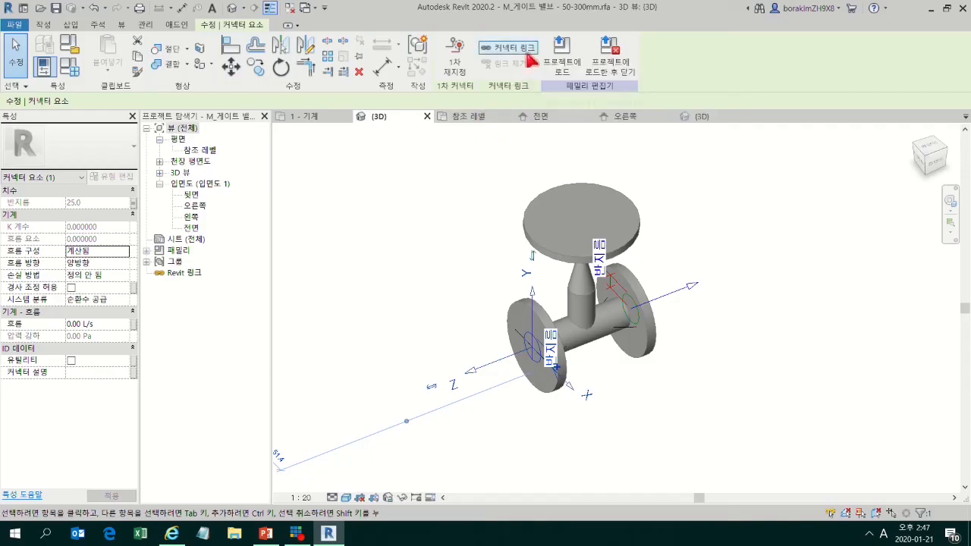
key(Escape)
shift+middle_drag(698, 325, 569, 329)
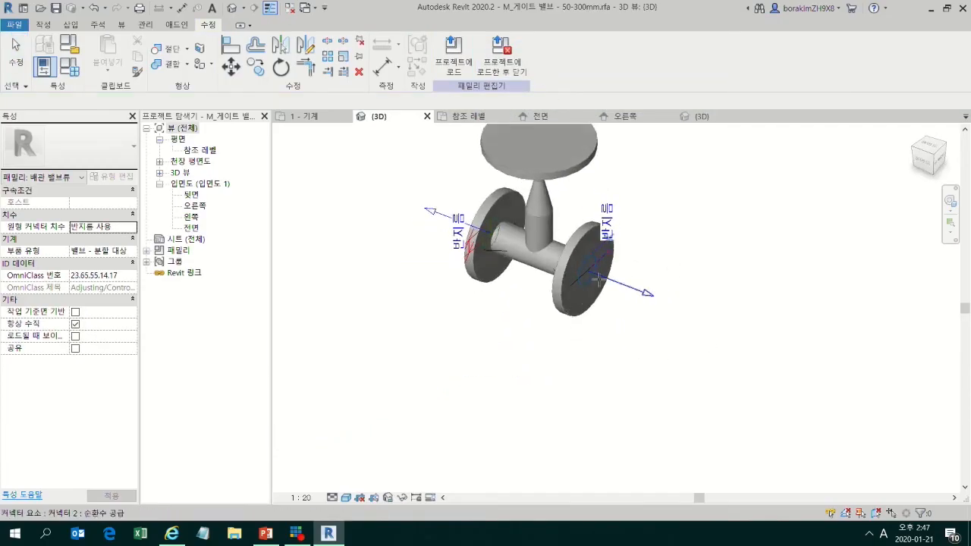
key(Escape)
Step: Select connector 1 and examine the link arrows between the two flange connectors
mouse_move(576, 286)
shift+middle_down()
mouse_move(685, 308)
mouse_move(705, 290)
mouse_move(591, 309)
mouse_move(587, 301)
shift+middle_up()
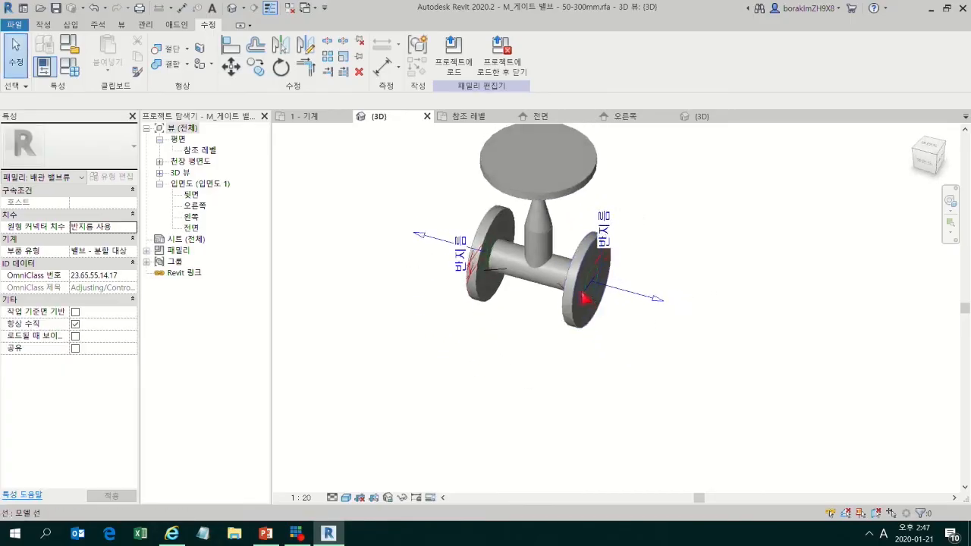
scroll(509, 270, up, 3)
click(376, 224)
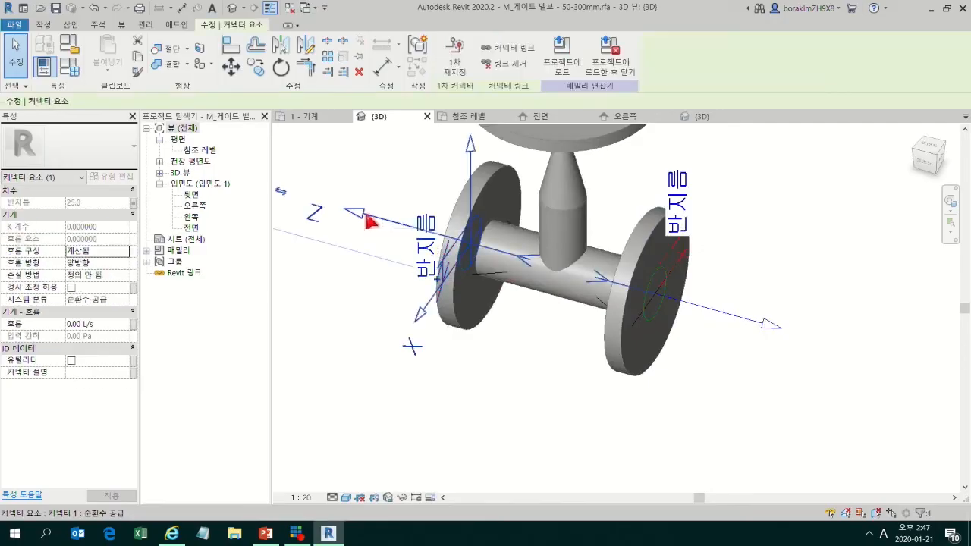
scroll(527, 256, up, 4)
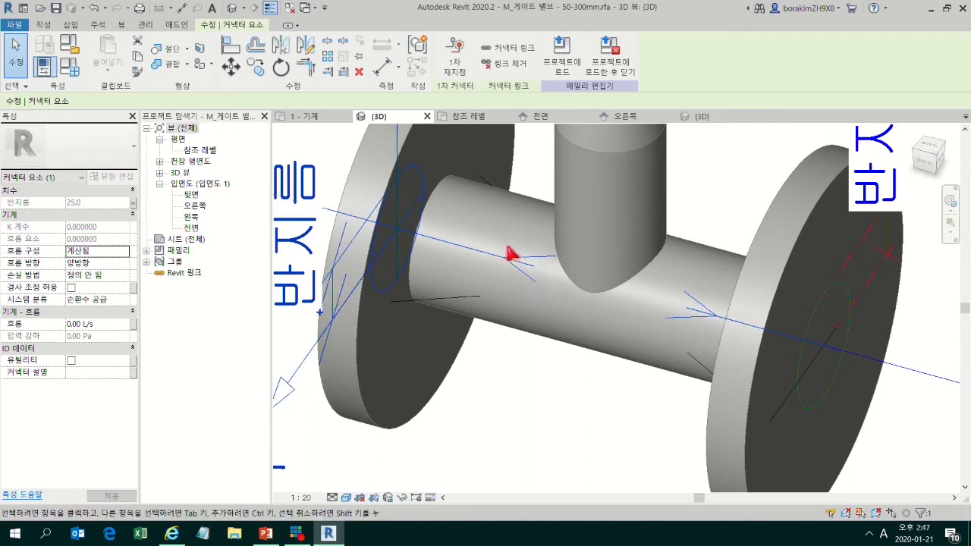
scroll(522, 275, down, 5)
shift+middle_drag(546, 318, 595, 281)
shift+middle_drag(614, 323, 618, 336)
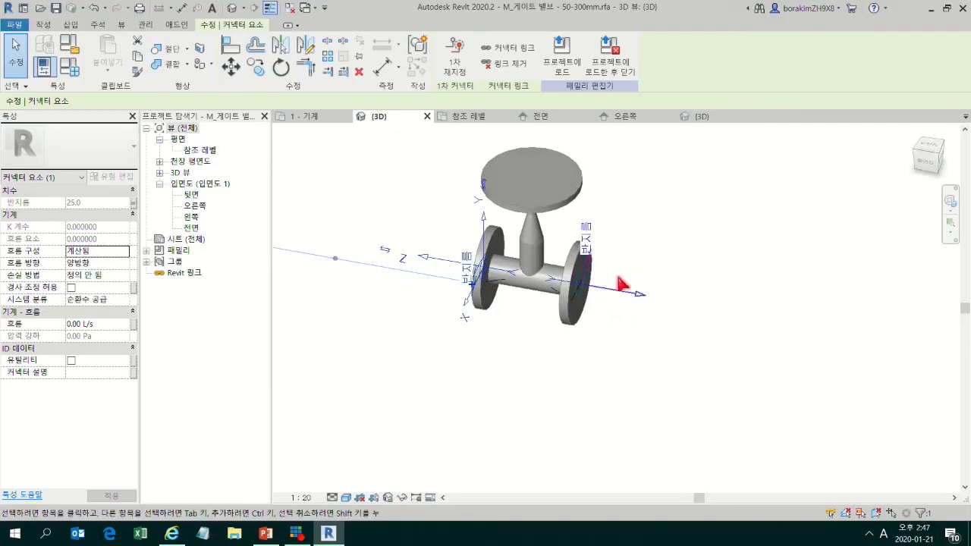
Step: Reload the family with linked connectors into the project, overwriting the existing version and its parameter values
click(569, 63)
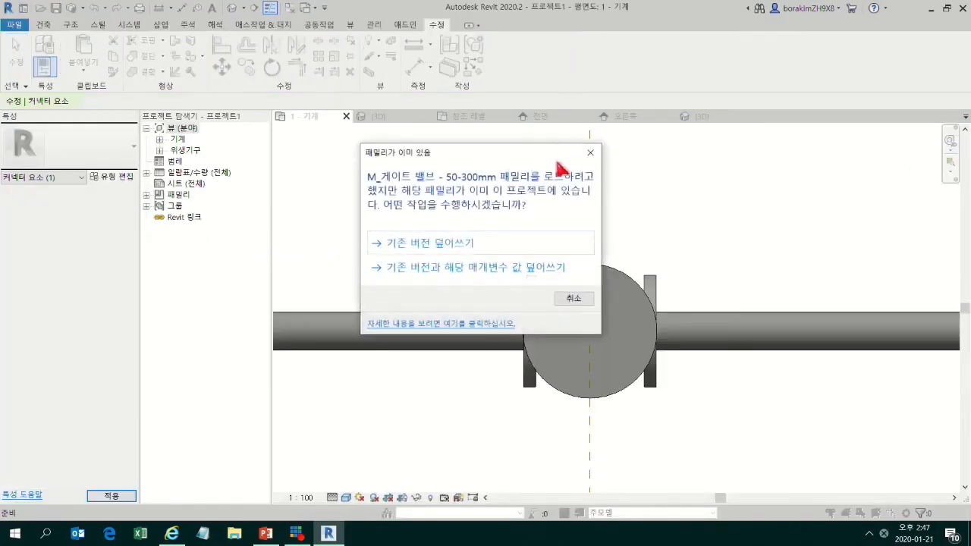
click(537, 271)
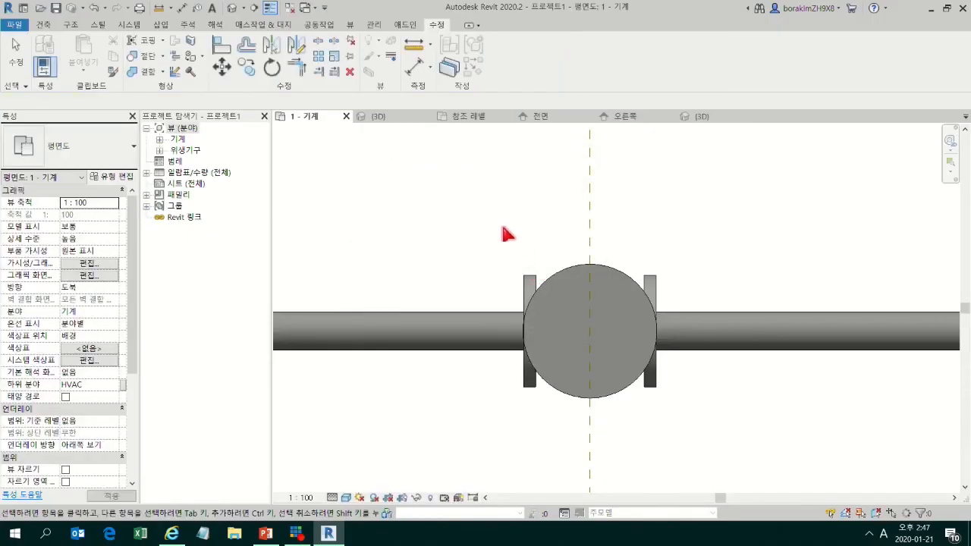
scroll(490, 214, down, 3)
middle_drag(547, 347, 554, 266)
scroll(552, 259, down, 1)
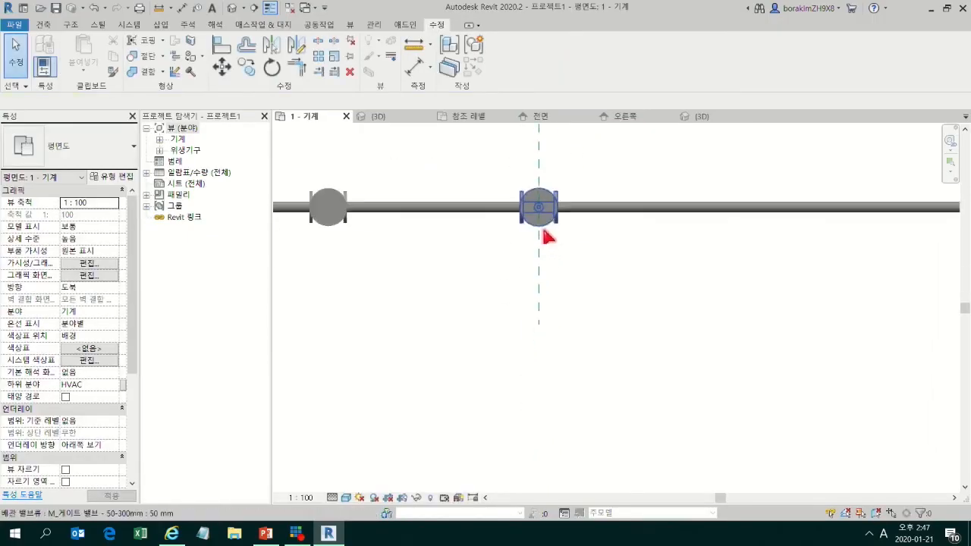
right_click(546, 230)
click(590, 298)
scroll(590, 296, down, 2)
key(Escape)
Step: Draw two vertical reference planes across the next empty pipe, the first in line with the aligned valve's centre
key(r)
key(p)
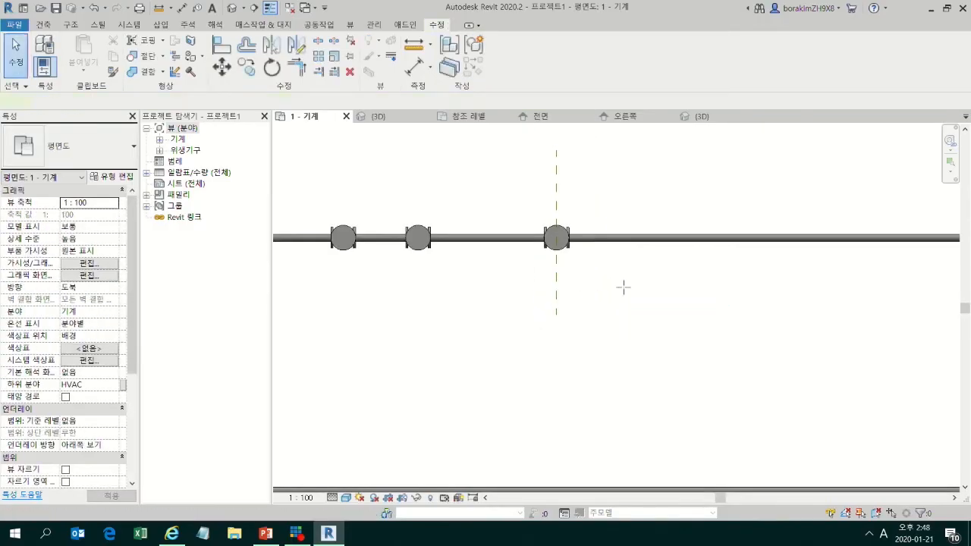
scroll(656, 286, down, 1)
middle_drag(663, 331, 666, 269)
scroll(592, 350, up, 1)
click(581, 338)
click(581, 436)
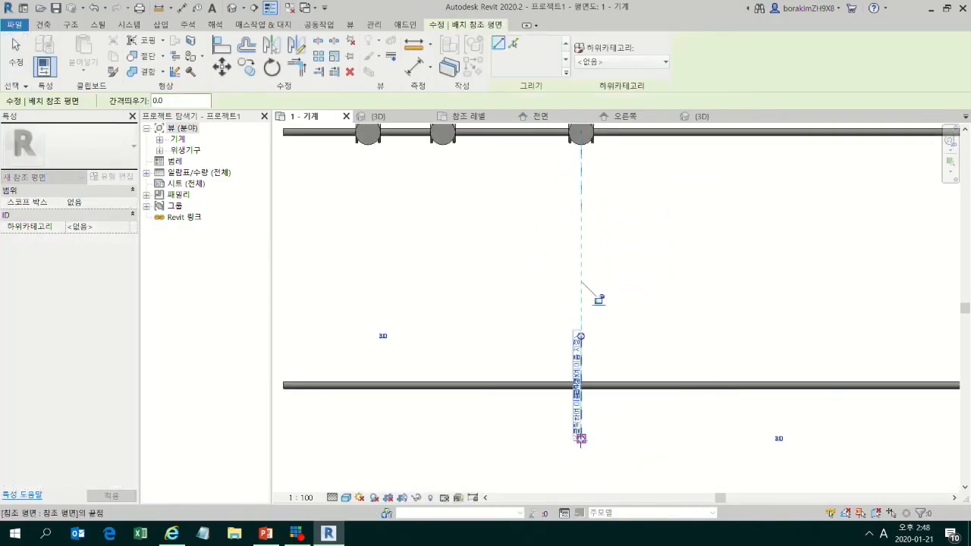
click(706, 345)
click(705, 432)
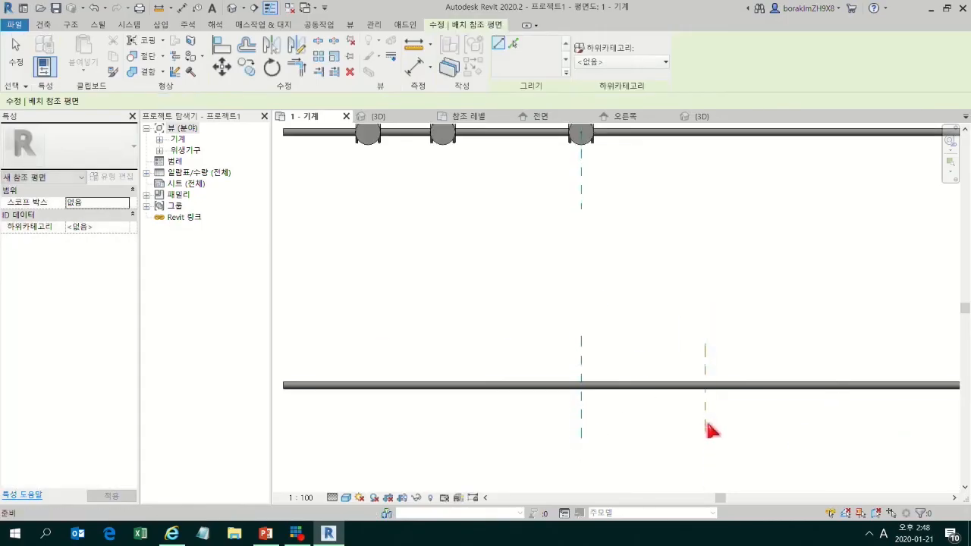
Step: Create a similar gate valve from the aligned one and place it where the empty pipe crosses the first reference plane
key(Escape)
key(Escape)
right_click(588, 152)
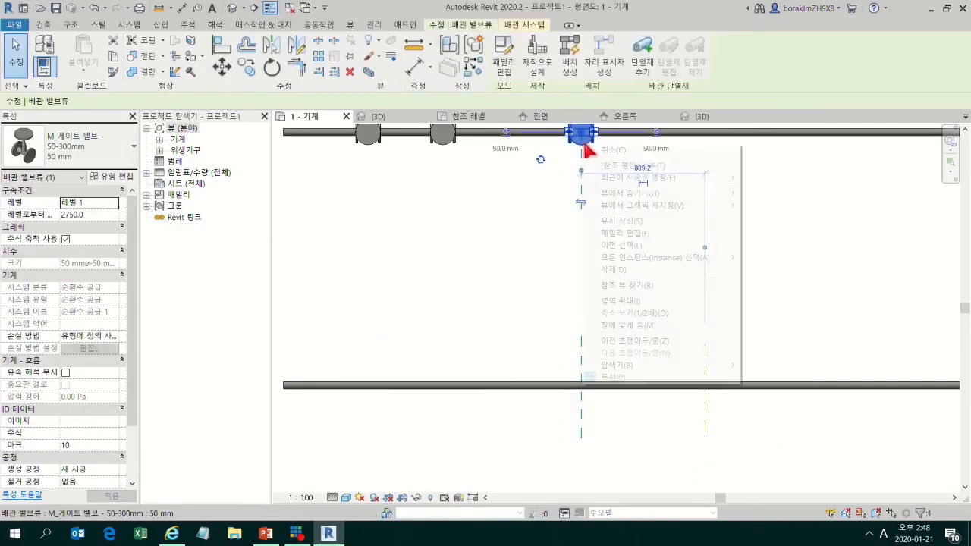
click(582, 219)
scroll(592, 380, up, 3)
scroll(592, 390, up, 5)
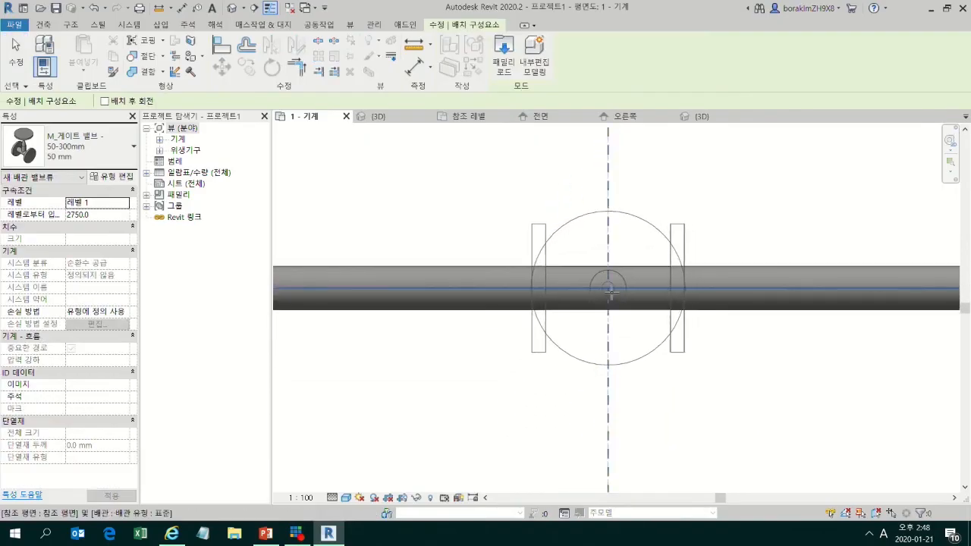
click(610, 291)
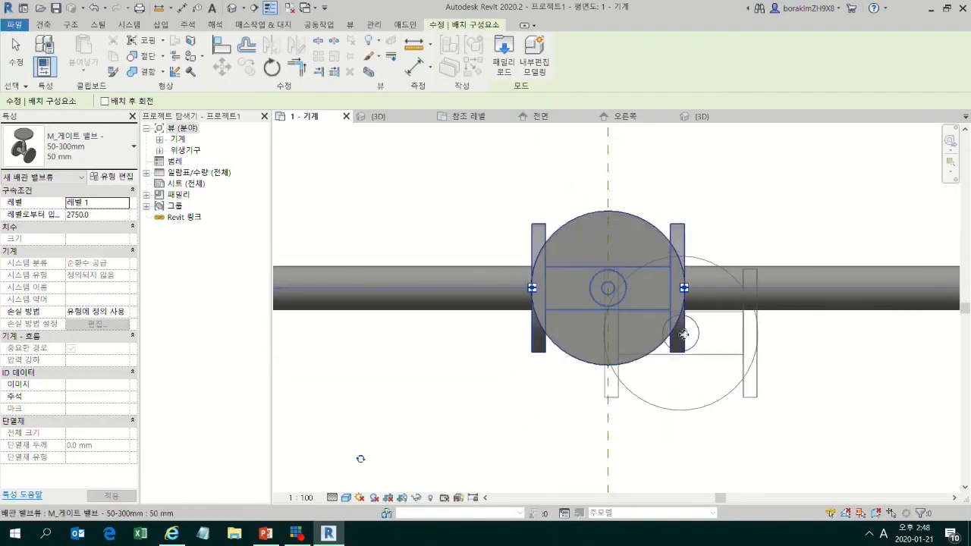
Step: Place another gate valve on the same pipe at its intersection with the second reference plane, and end placement
scroll(685, 334, down, 3)
middle_drag(749, 362, 509, 356)
scroll(660, 339, up, 2)
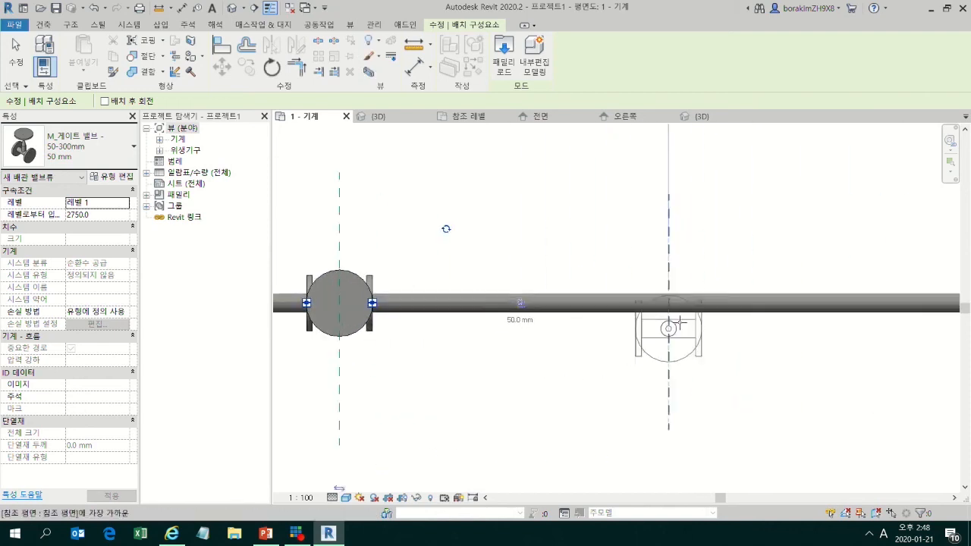
click(666, 297)
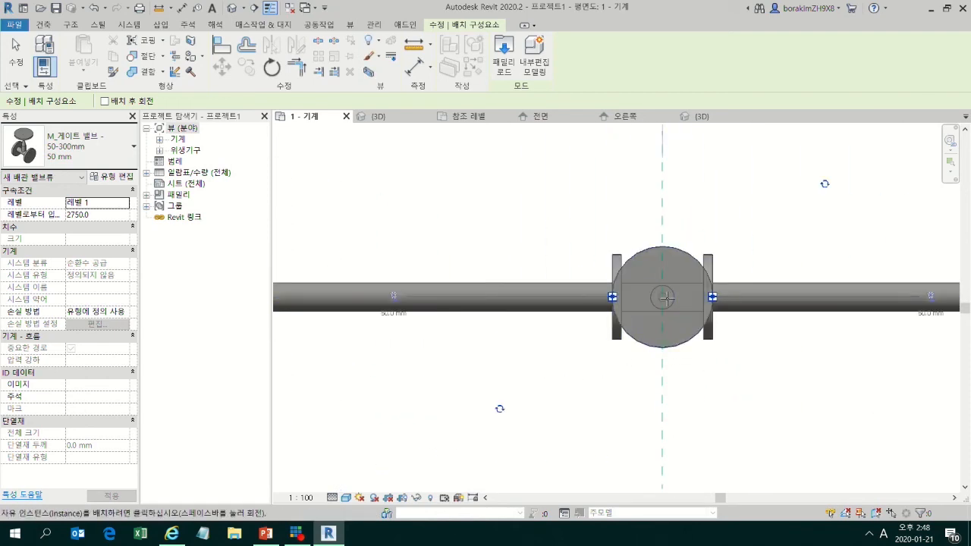
key(Escape)
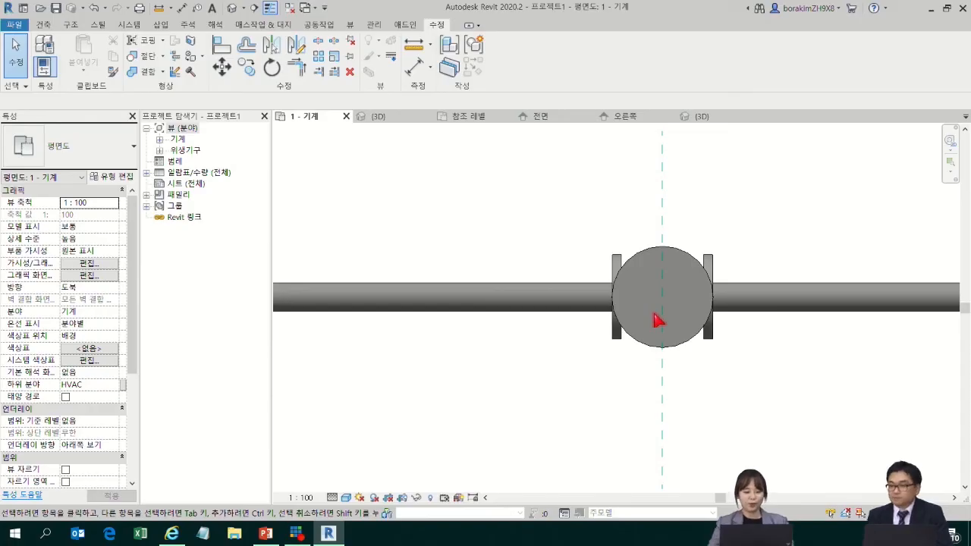
Step: Examine both placed valves against their reference planes, and switch to the connector guidelines slide in PowerPoint
scroll(657, 320, down, 3)
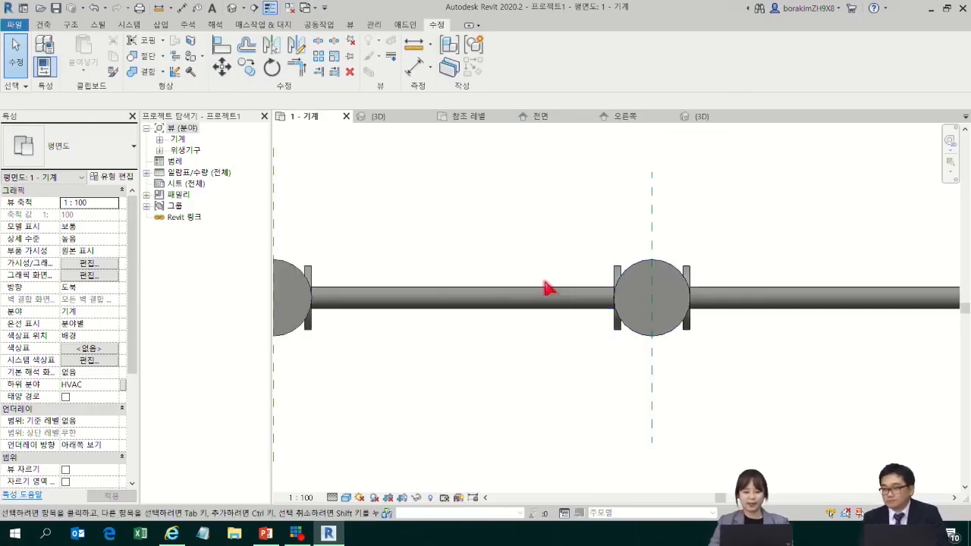
middle_drag(612, 286, 667, 288)
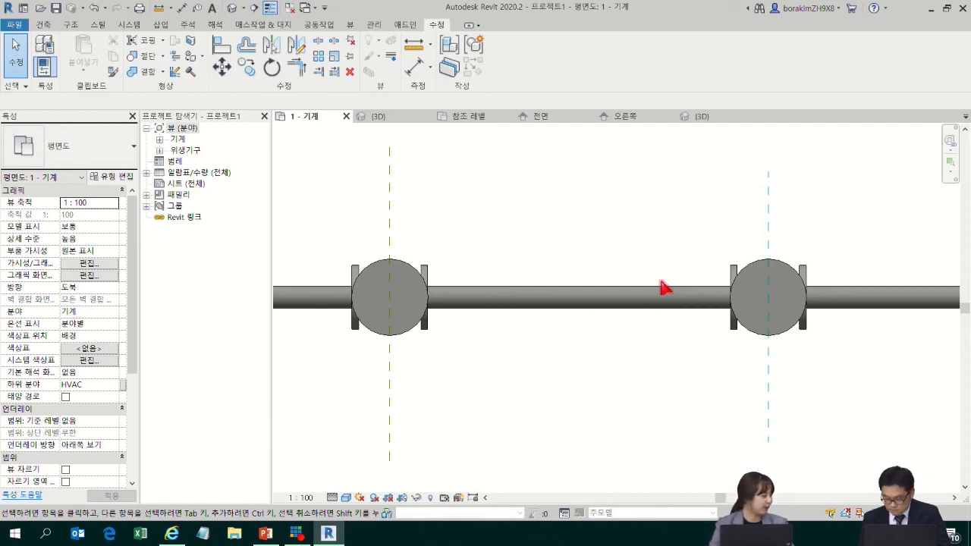
click(266, 533)
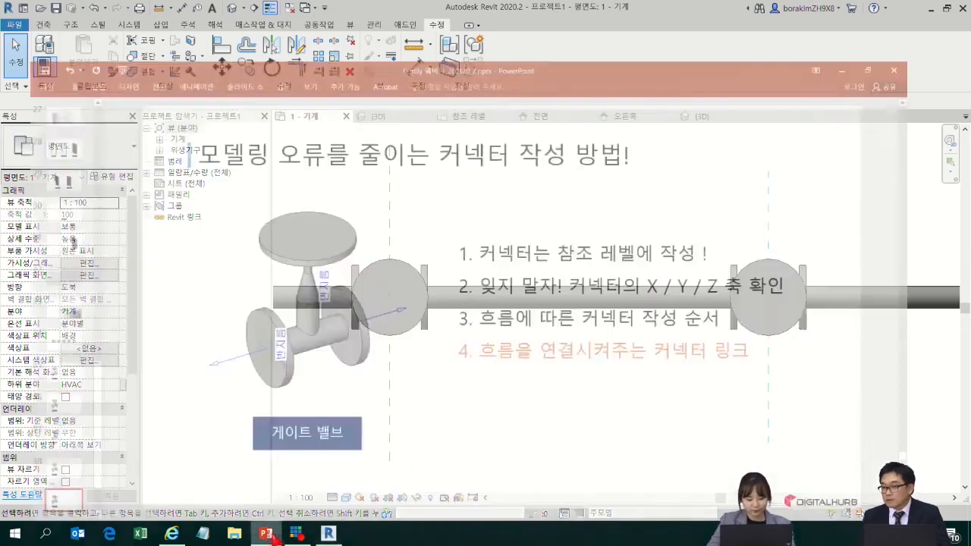